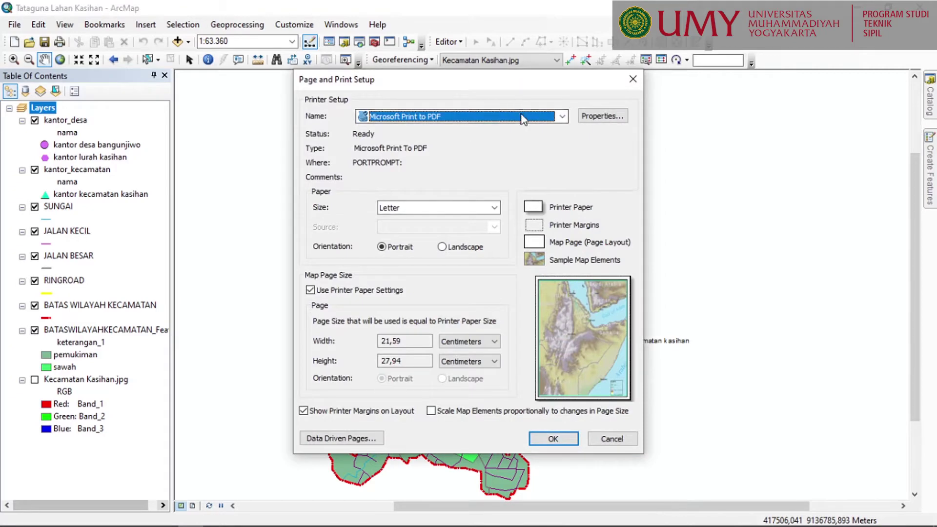
# - Set up the page for Microsoft Print to PDF on A3 landscape paper, without using the printer paper settings for the map page
pyautogui.click(562, 117)
pyautogui.click(493, 142)
pyautogui.click(430, 207)
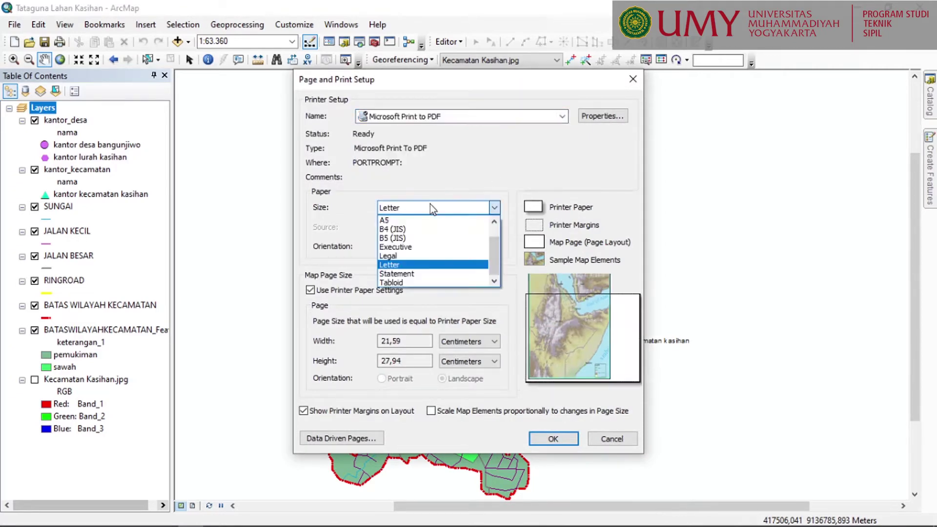
pyautogui.scroll(2, 415, 234)
pyautogui.click(408, 221)
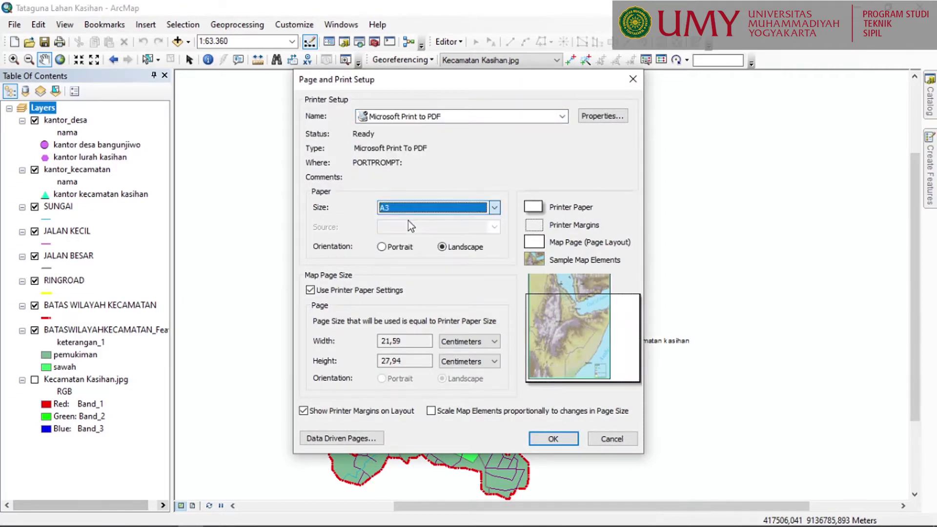
pyautogui.click(442, 248)
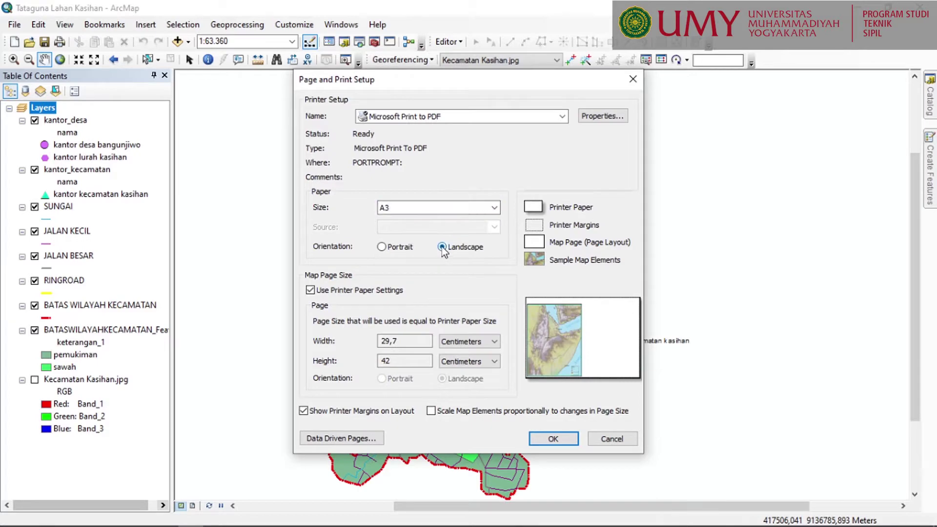
pyautogui.click(310, 291)
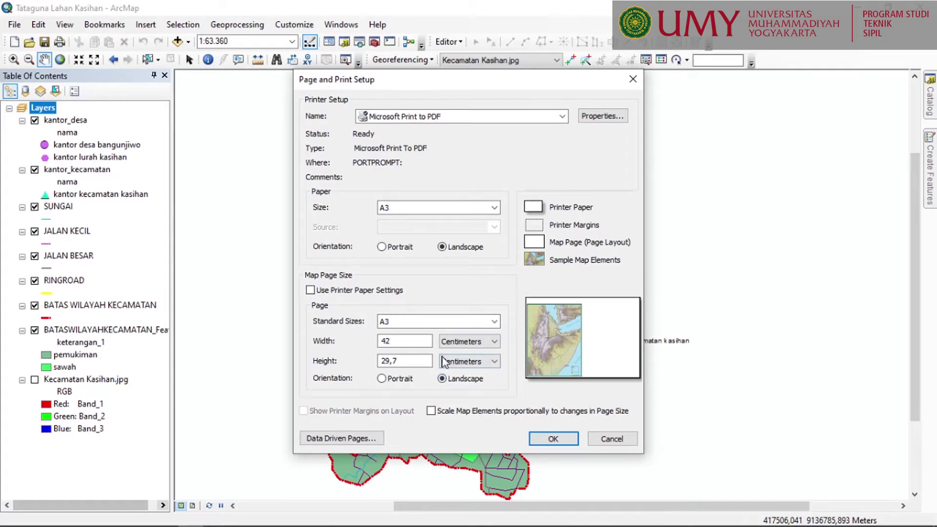
pyautogui.click(552, 441)
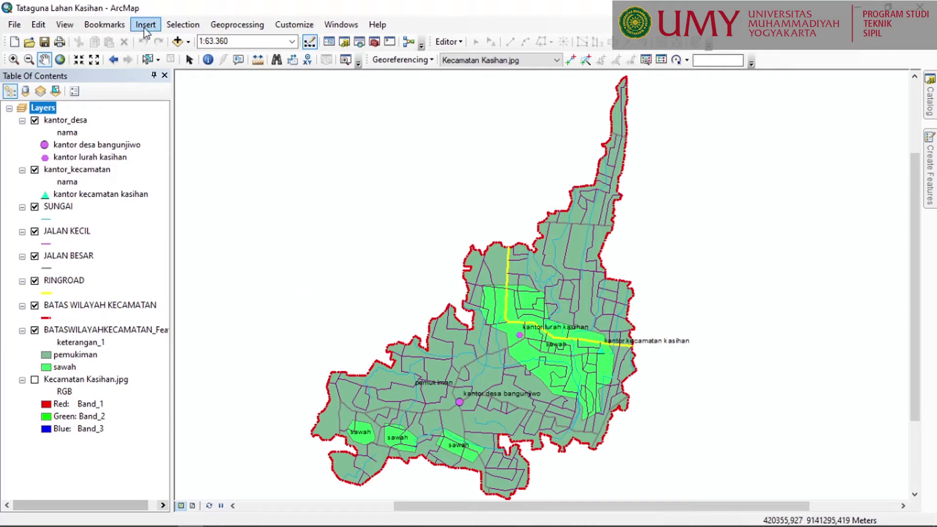
# - Switch the map to Layout View and dock the floating Layout toolbar beneath the other toolbars
pyautogui.click(74, 30)
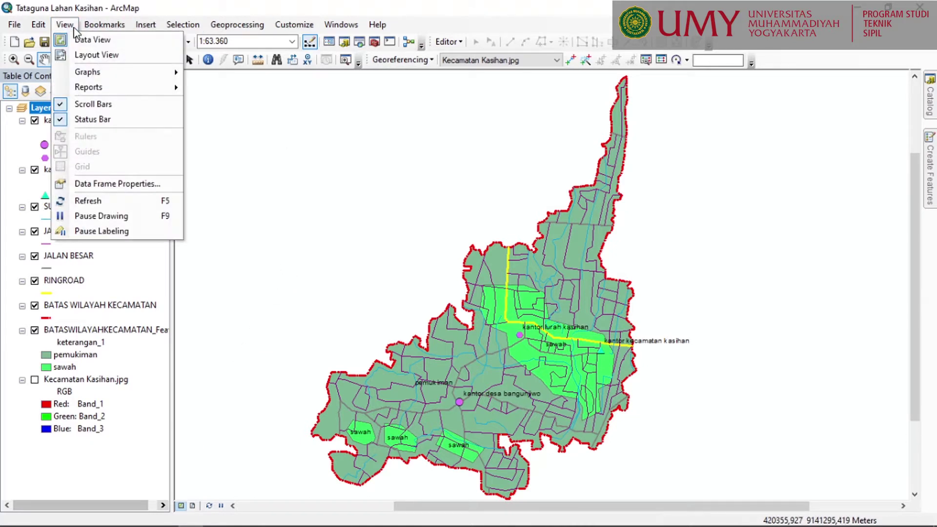
pyautogui.click(100, 56)
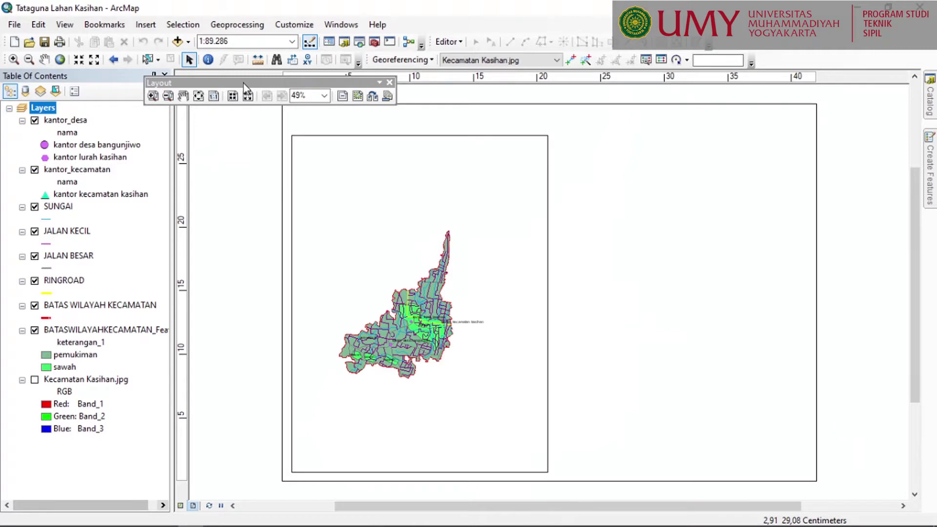
pyautogui.moveTo(244, 83); pyautogui.dragTo(216, 82)
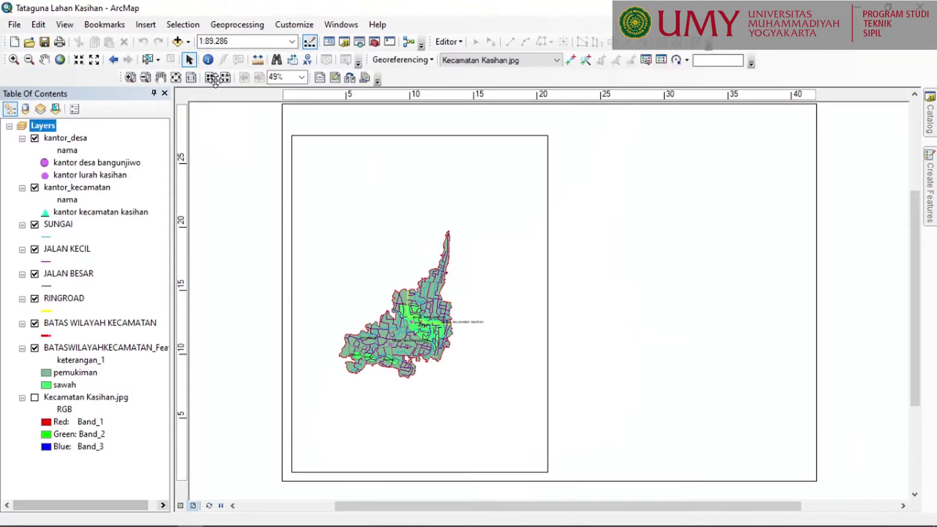
# - Select the data frame and place a vertical guide at about 1 cm, just inside the page's left edge
pyautogui.click(416, 167)
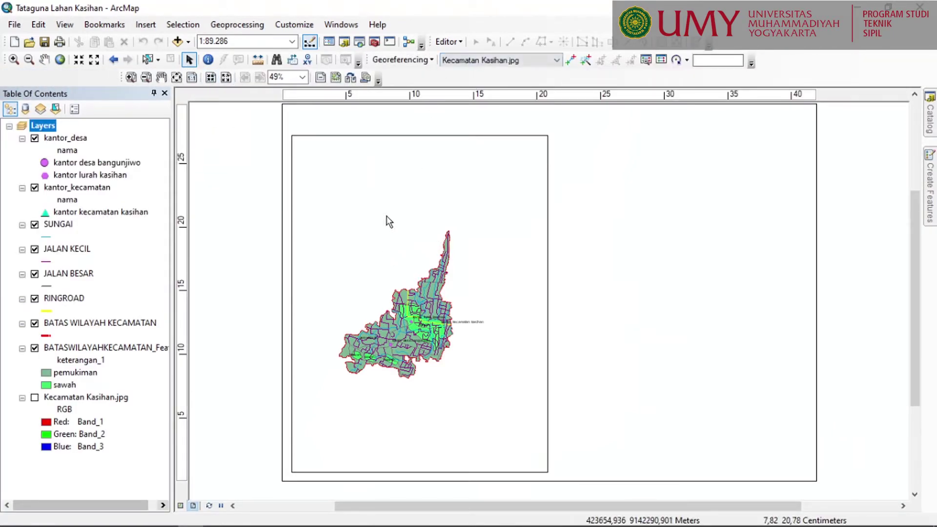
pyautogui.moveTo(681, 275); pyautogui.dragTo(597, 305)
pyautogui.scroll(1, 602, 315)
pyautogui.scroll(-1, 602, 315)
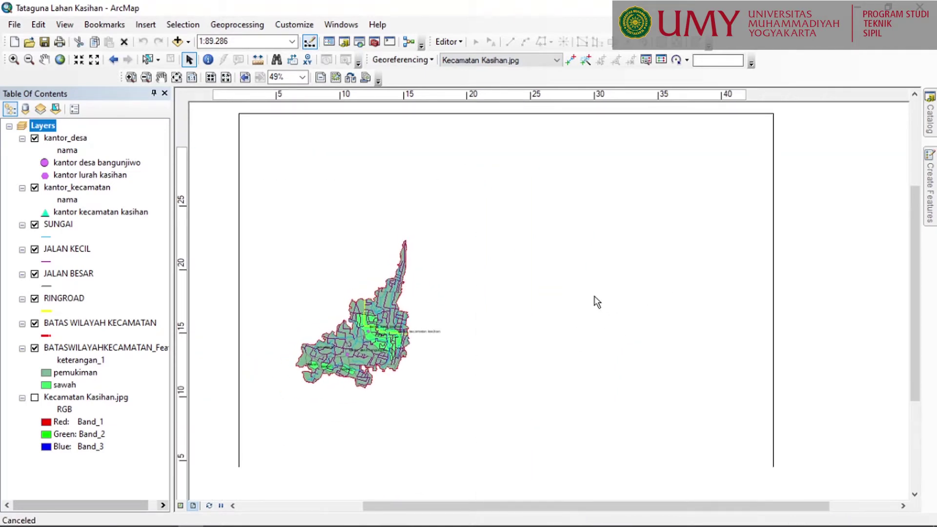
pyautogui.scroll(-2, 598, 303)
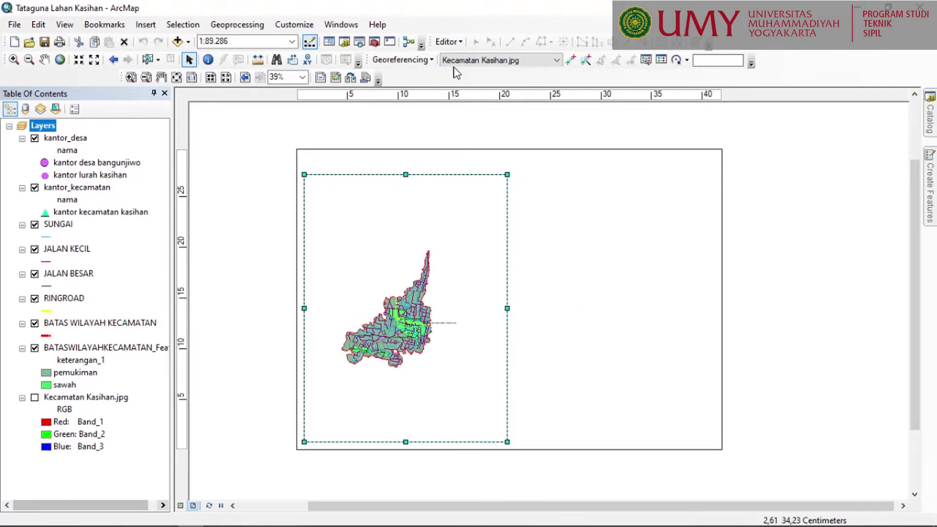
pyautogui.click(347, 96)
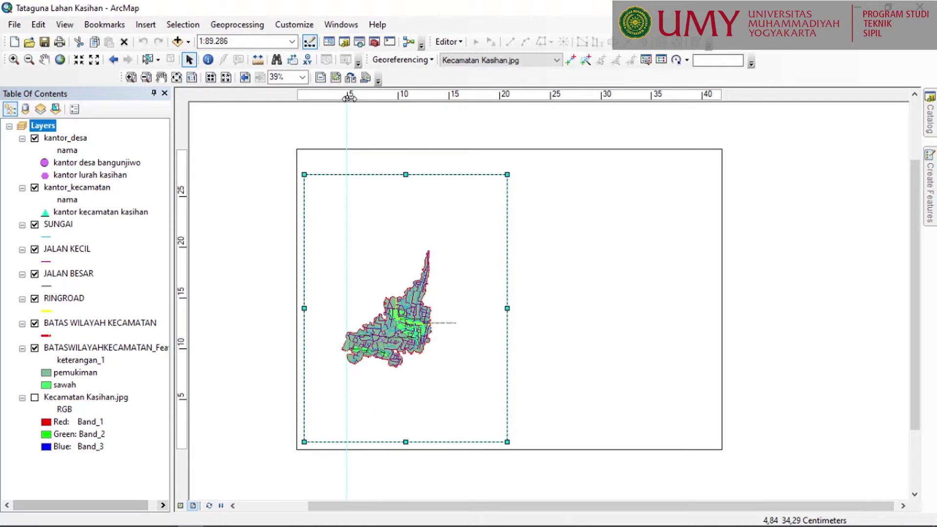
pyautogui.moveTo(347, 99); pyautogui.dragTo(306, 103)
pyautogui.scroll(3, 345, 172)
pyautogui.scroll(-5, 350, 184)
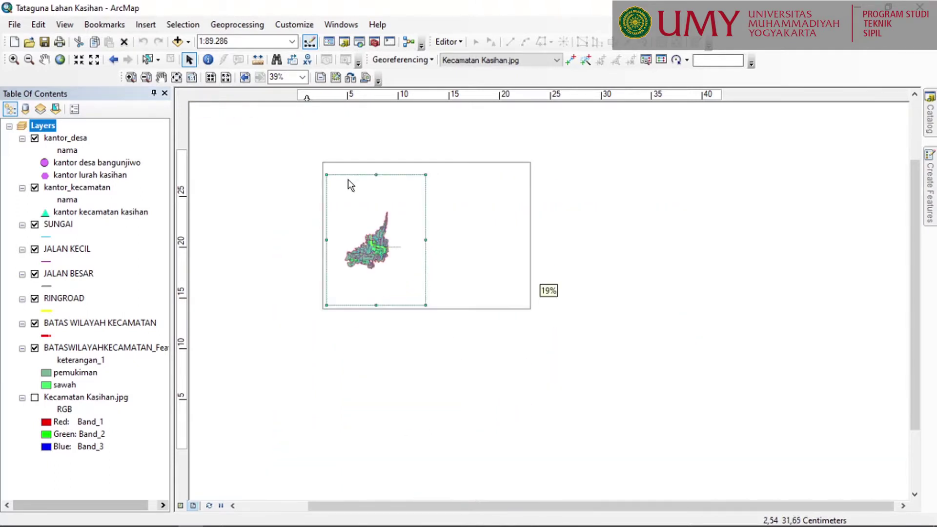
pyautogui.scroll(2, 347, 164)
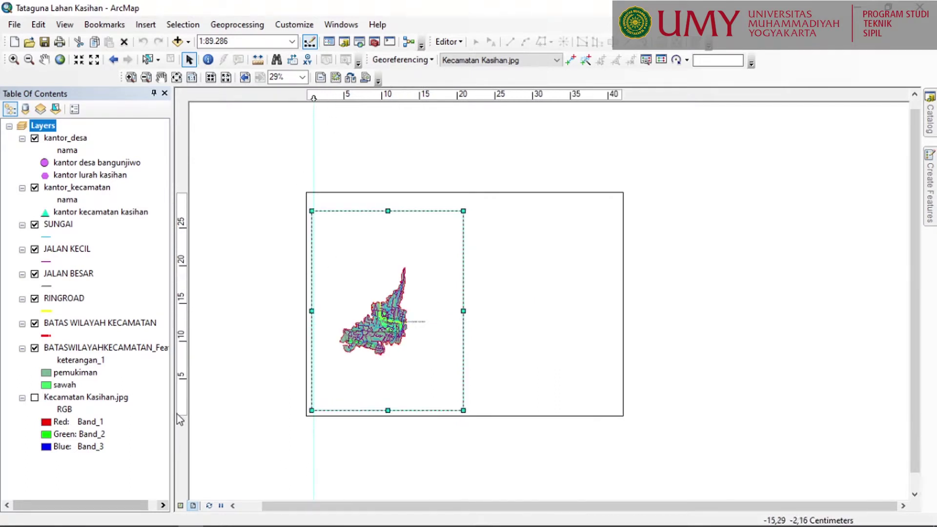
# - Place two horizontal guides, one just inside the page's bottom edge and one just inside its top edge
pyautogui.click(187, 400)
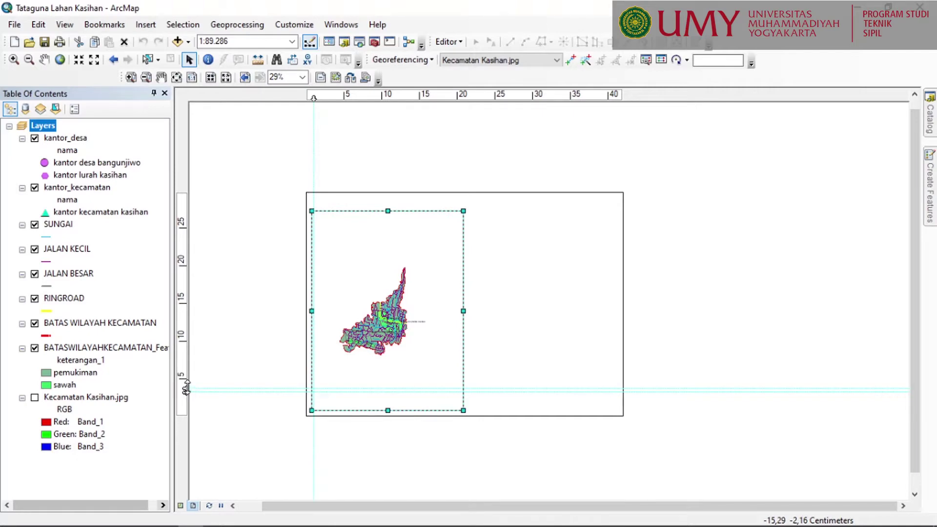
pyautogui.moveTo(187, 388)
pyautogui.mouseDown()
pyautogui.moveTo(165, 388)
pyautogui.moveTo(180, 388)
pyautogui.moveTo(189, 364)
pyautogui.moveTo(160, 367)
pyautogui.moveTo(184, 392)
pyautogui.moveTo(184, 412)
pyautogui.mouseUp()
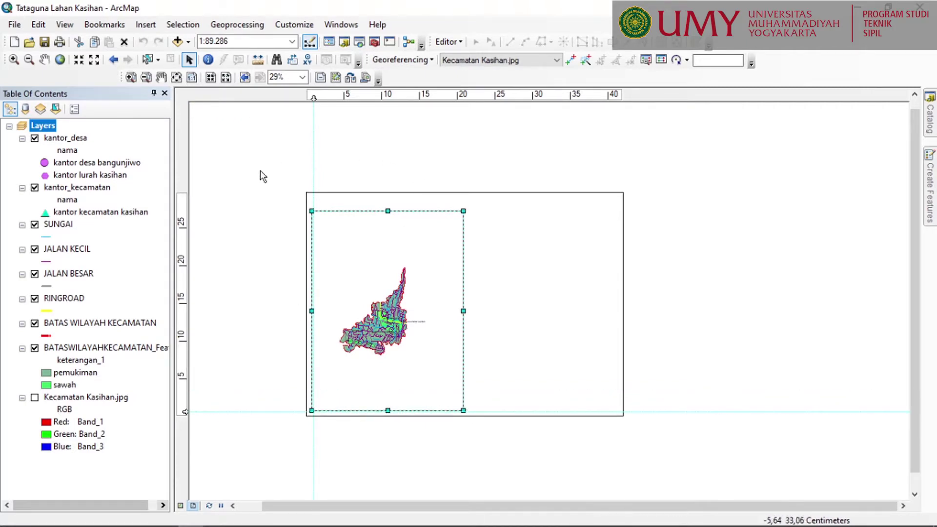
pyautogui.click(187, 209)
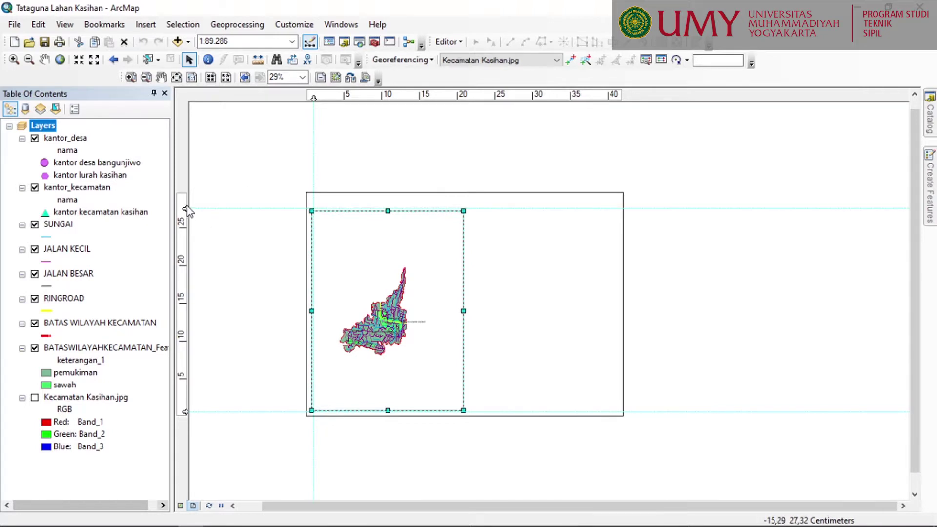
pyautogui.moveTo(185, 208); pyautogui.dragTo(186, 199)
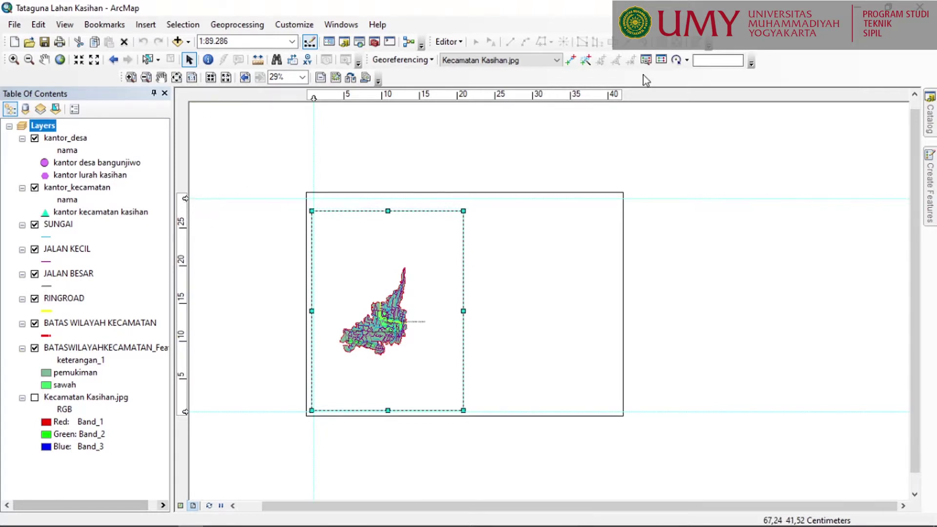
# - Enlarge the data frame from its upper right corner to the upper guide and to about 27 cm on the horizontal ruler
pyautogui.moveTo(496, 101)
pyautogui.mouseDown()
pyautogui.moveTo(486, 100)
pyautogui.moveTo(506, 104)
pyautogui.mouseUp()
pyautogui.moveTo(463, 211); pyautogui.dragTo(513, 199)
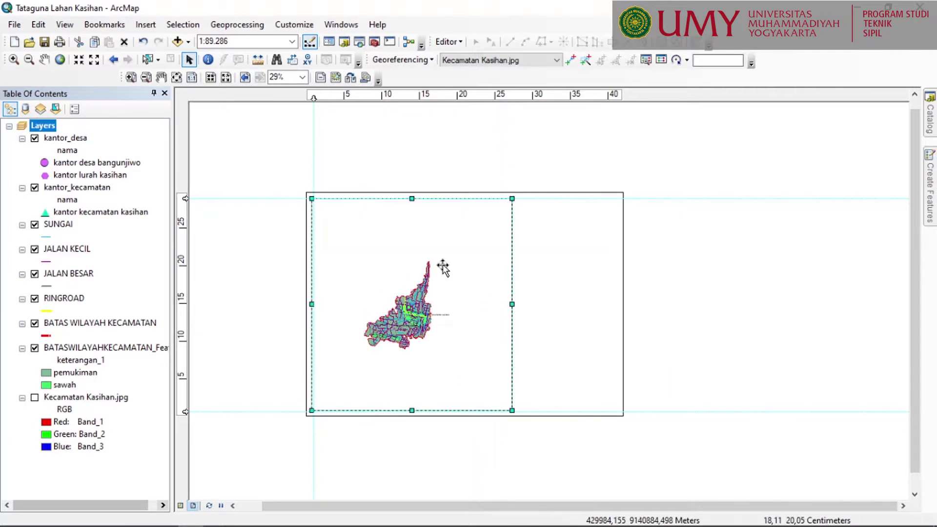
pyautogui.scroll(1, 366, 296)
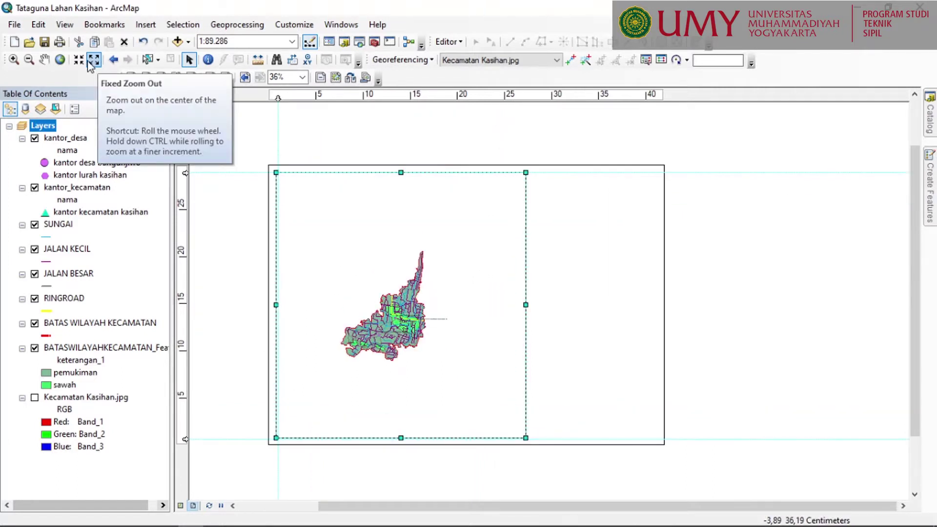
# - Zoom the map in stepwise inside the data frame to a scale of 1:40.000
pyautogui.click(79, 60)
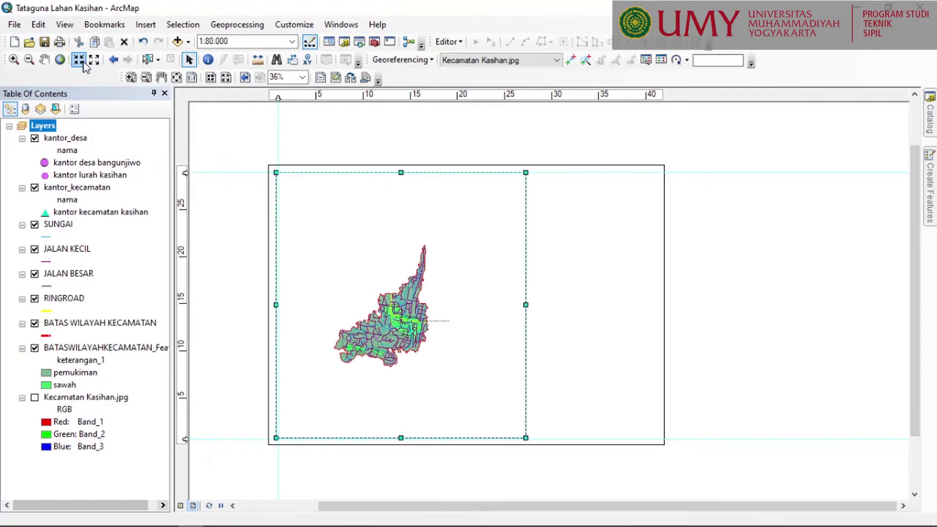
pyautogui.click(78, 59)
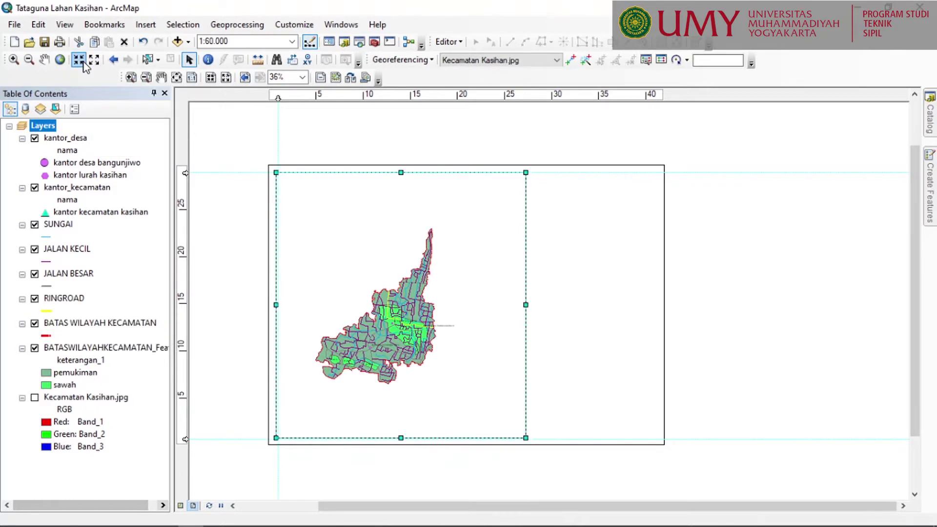
pyautogui.click(78, 60)
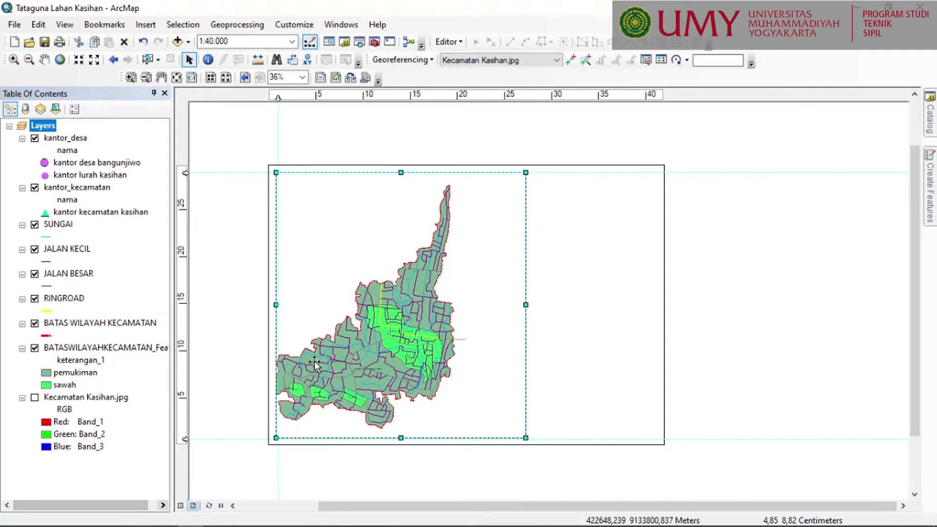
# - Shift the map slightly to the right in Data View, return to Layout View and deselect the data frame
pyautogui.click(180, 506)
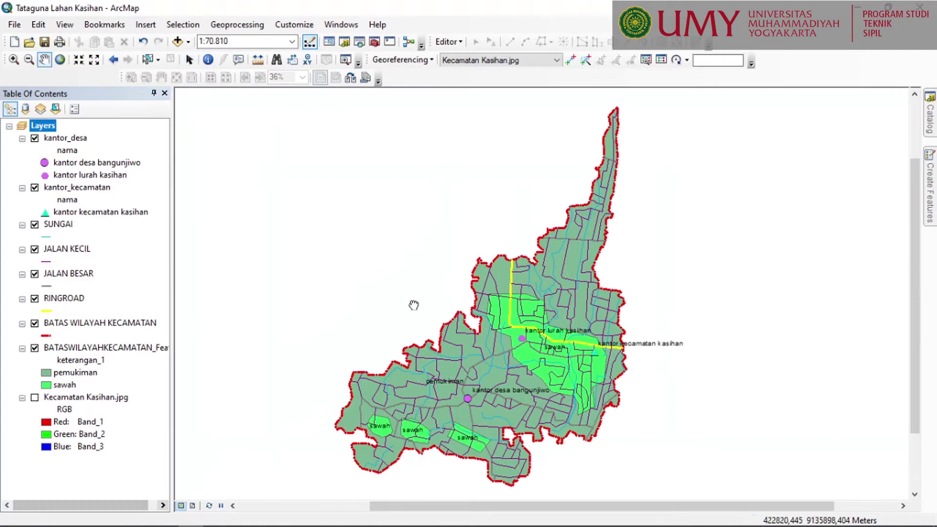
pyautogui.moveTo(413, 306); pyautogui.dragTo(430, 305)
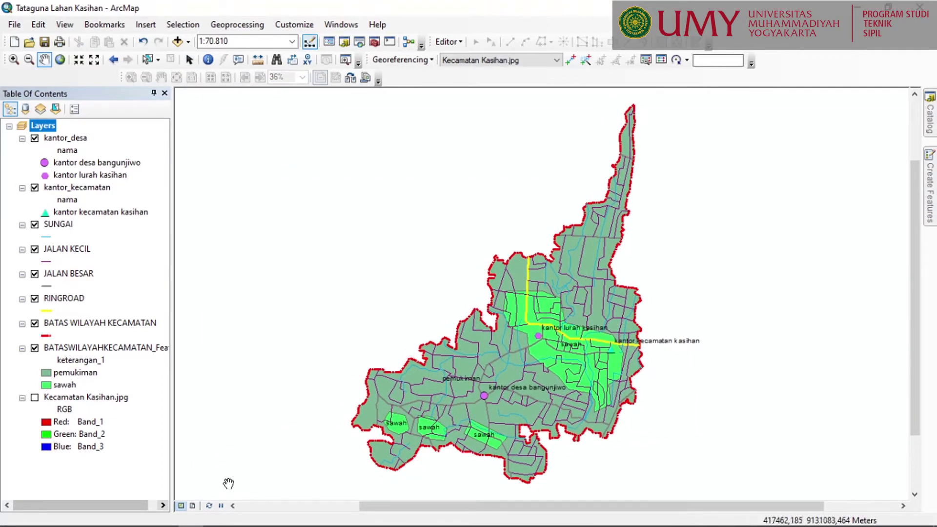
pyautogui.click(193, 507)
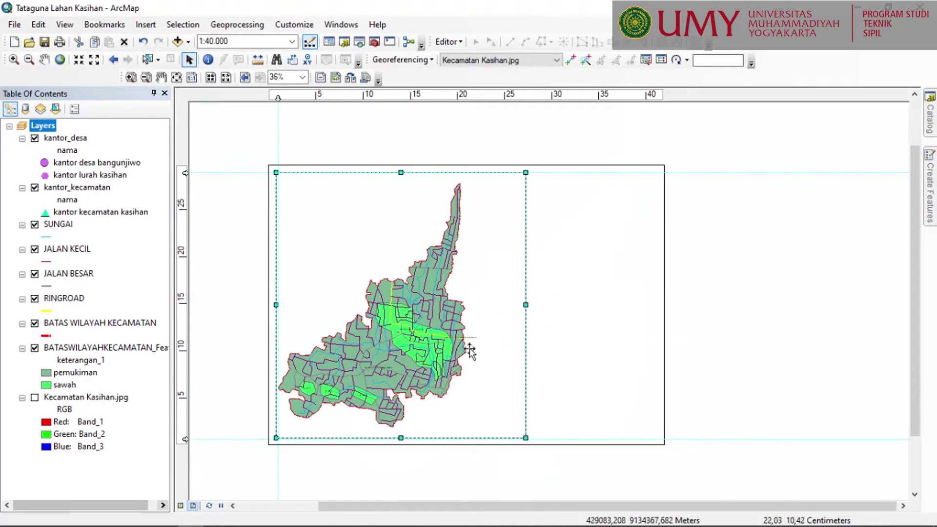
pyautogui.click(590, 301)
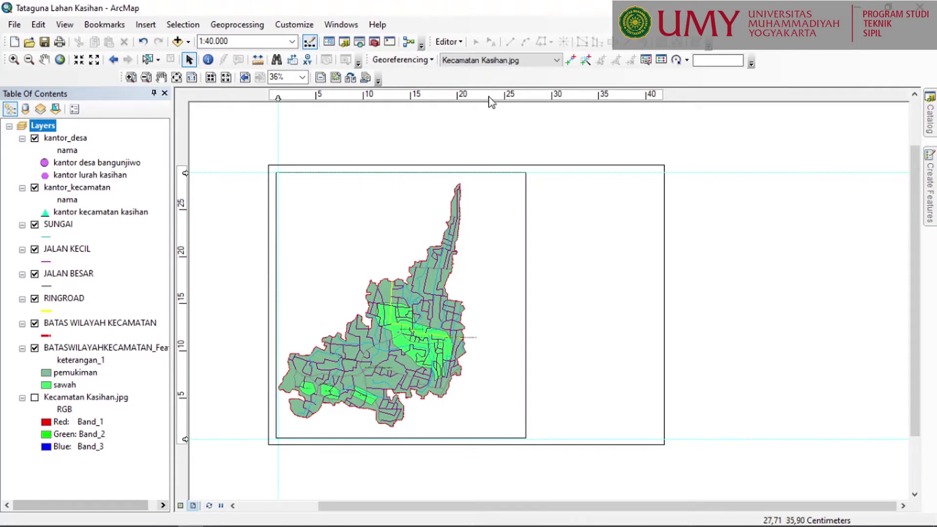
# - Add vertical guides at the data frame's right edge, at about 28.5 cm, and at about 41 cm just inside the page's right edge
pyautogui.click(529, 97)
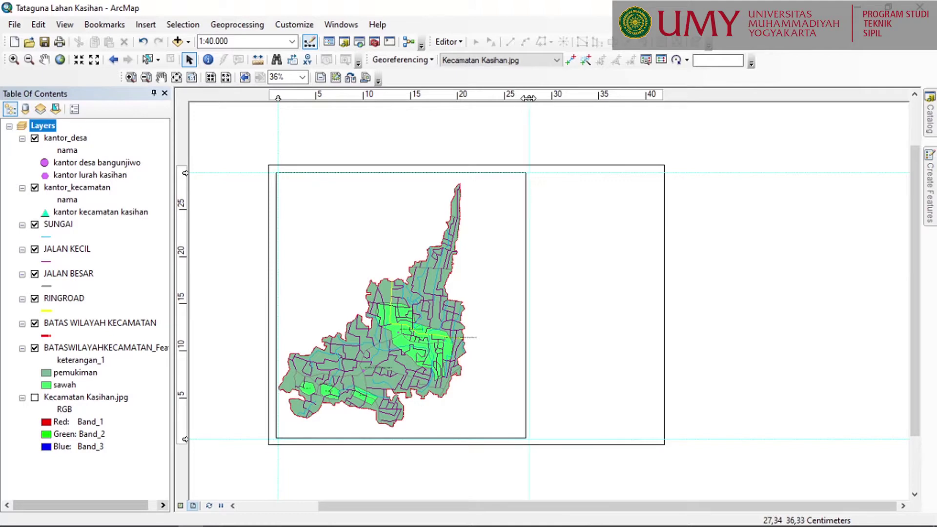
pyautogui.moveTo(529, 98); pyautogui.dragTo(527, 98)
pyautogui.click(548, 98)
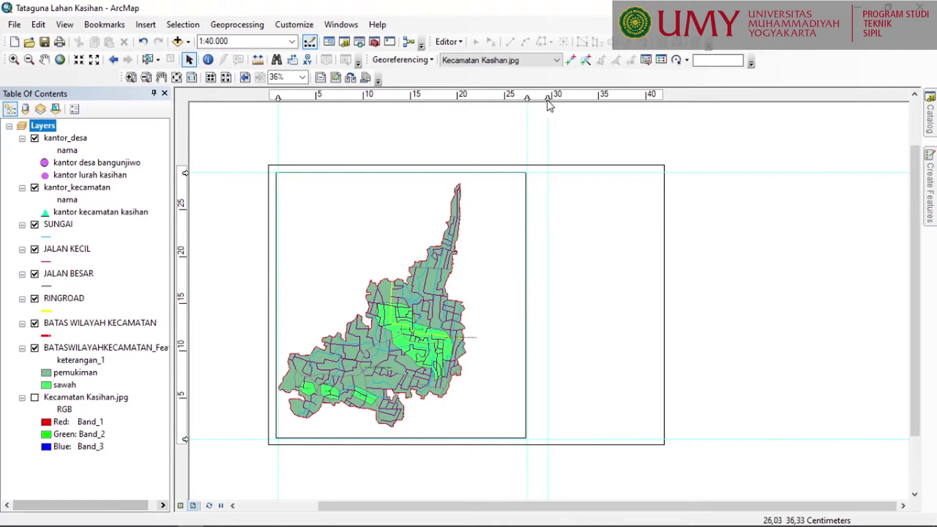
pyautogui.moveTo(548, 98); pyautogui.dragTo(538, 98)
pyautogui.moveTo(653, 99); pyautogui.dragTo(658, 98)
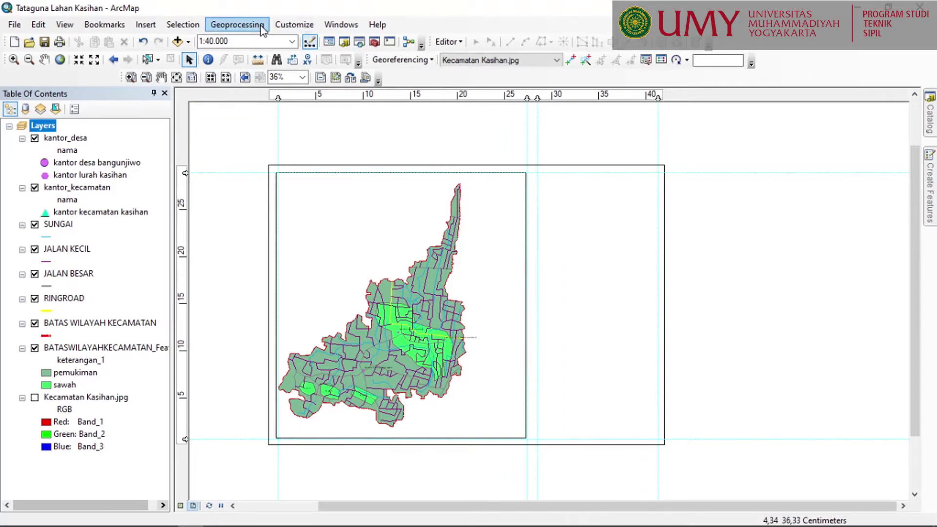
# - Show the Draw toolbar and dock it beside the Layout toolbar
pyautogui.click(286, 33)
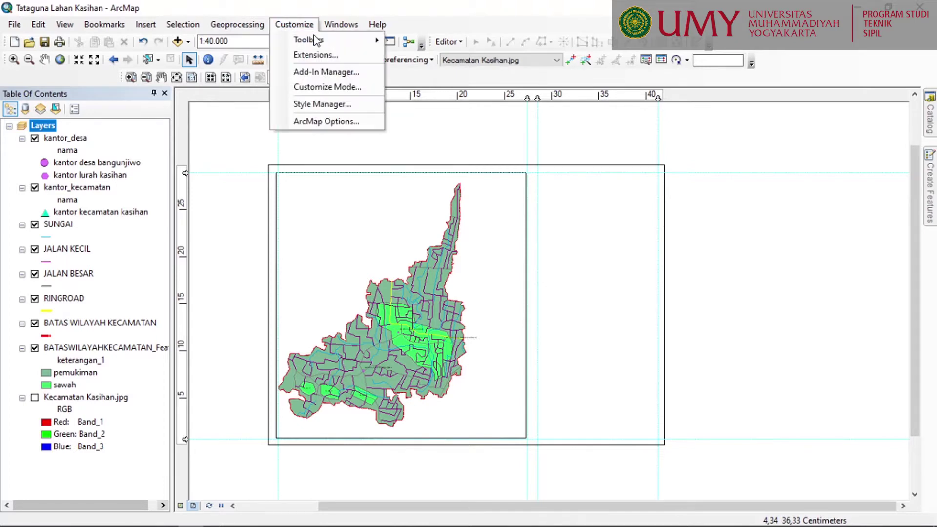
pyautogui.moveTo(319, 40)
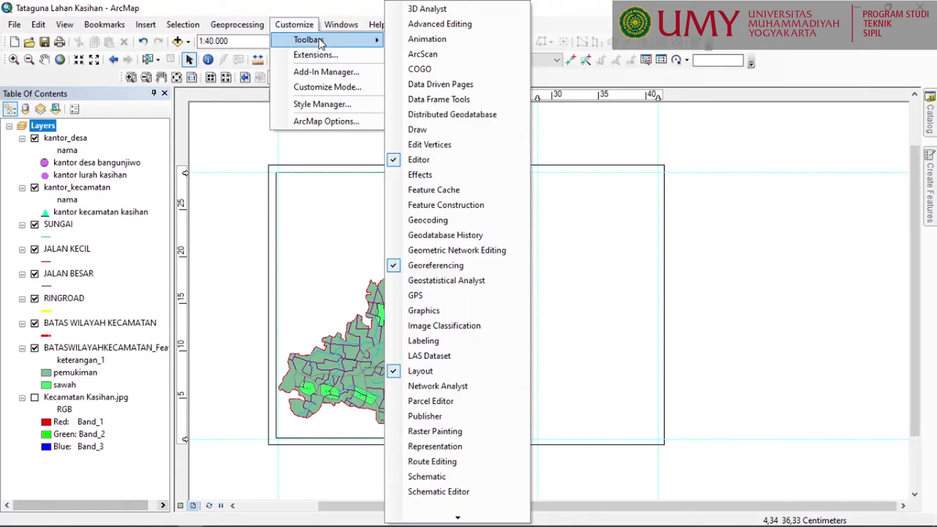
pyautogui.click(435, 131)
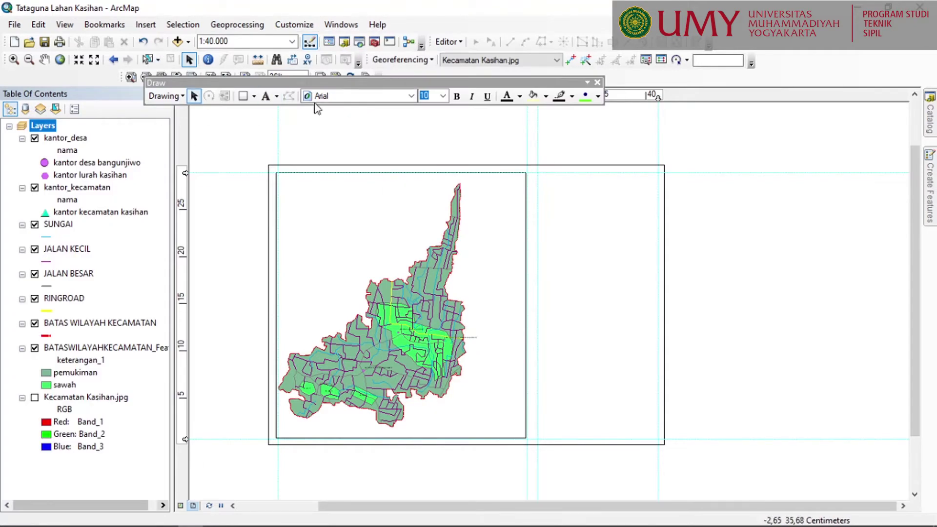
pyautogui.moveTo(293, 82); pyautogui.dragTo(522, 61)
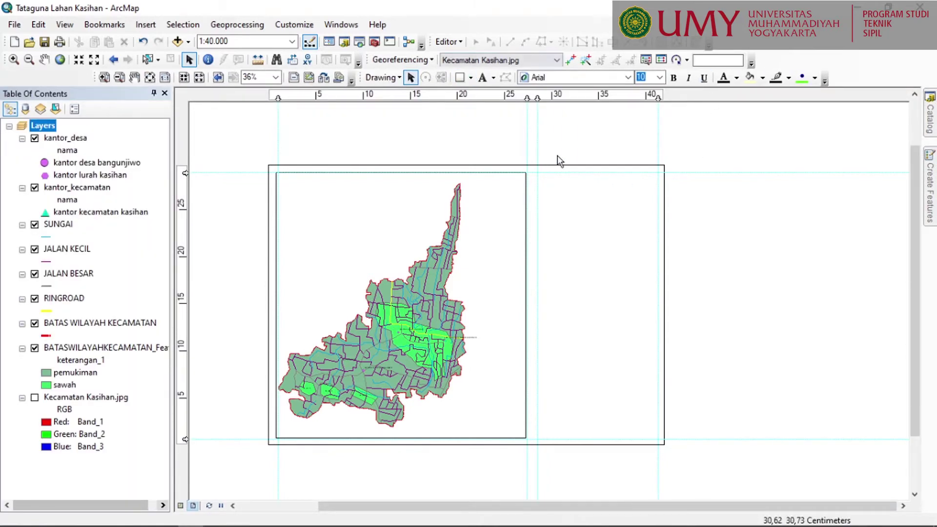
# - Draw a rectangle filling the area between the guides beside the data frame and set its fill to No Color
pyautogui.click(460, 78)
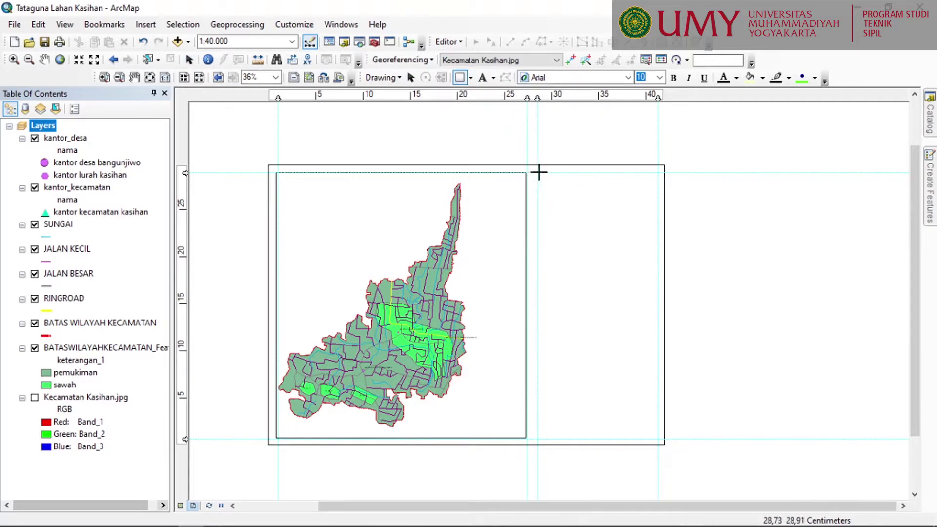
pyautogui.moveTo(537, 172); pyautogui.dragTo(658, 440)
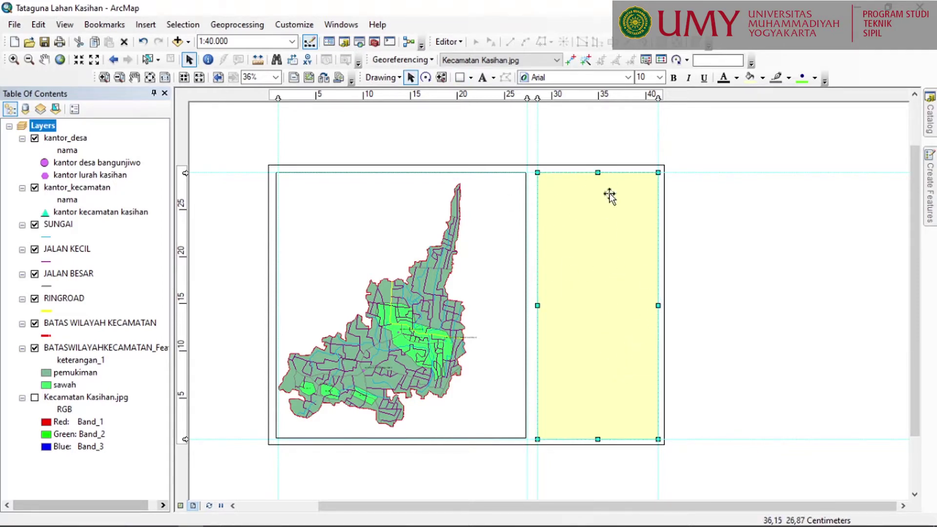
pyautogui.click(763, 77)
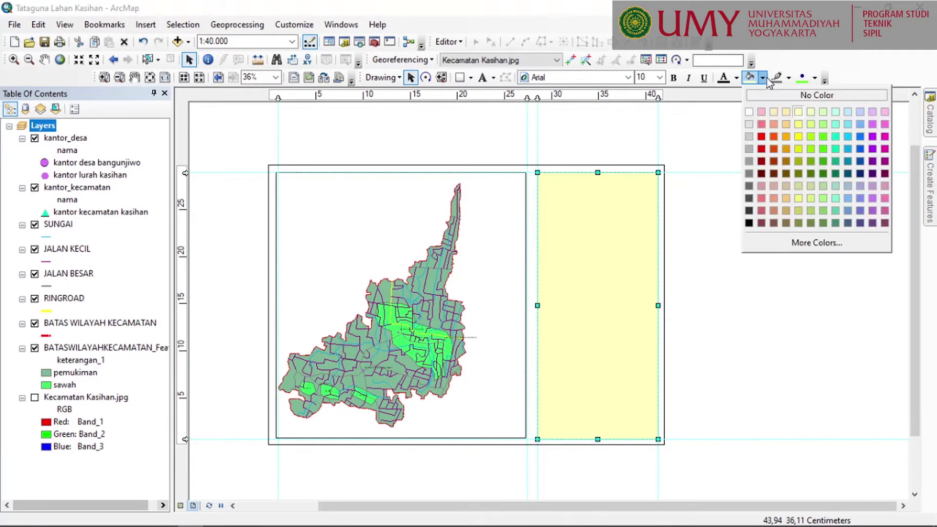
pyautogui.click(774, 95)
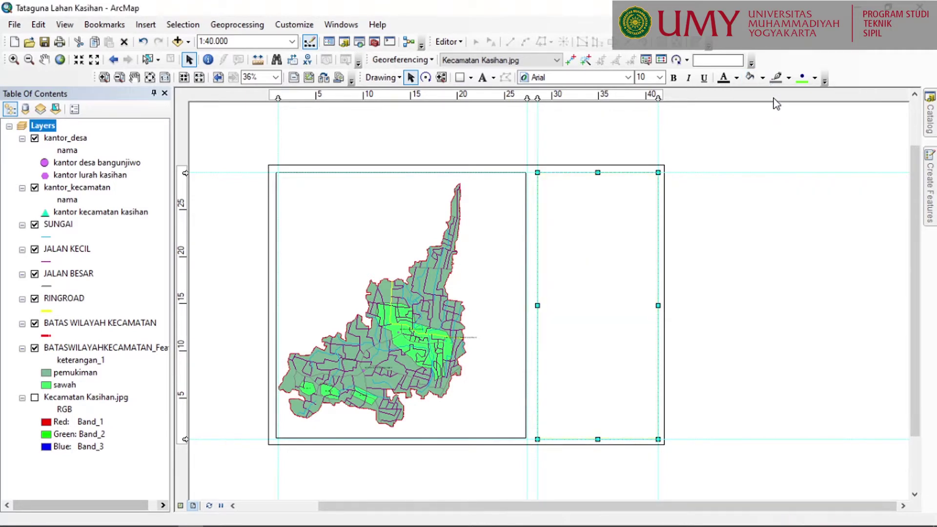
pyautogui.click(734, 299)
# - Stretch the data frame's right edge slightly so that it snaps to the vertical guide at about 27 cm
pyautogui.scroll(-5, 600, 272)
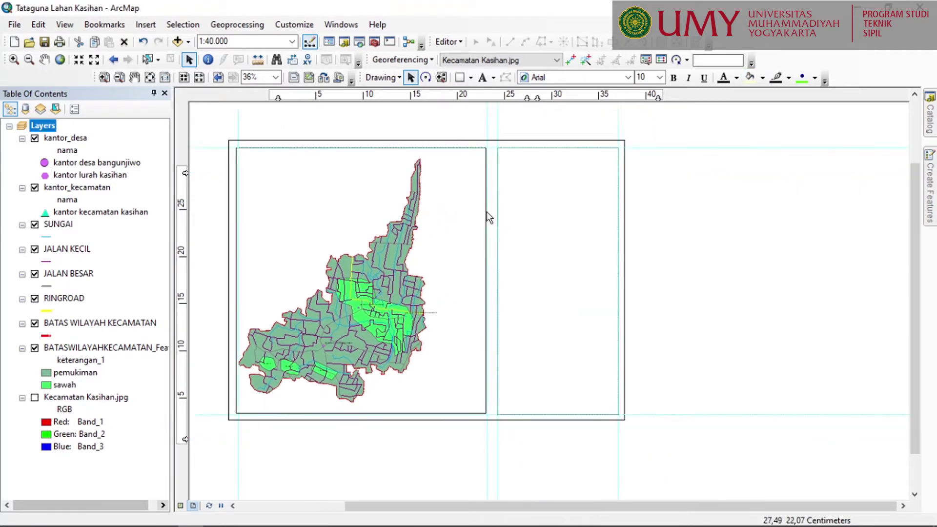
pyautogui.scroll(4, 510, 186)
pyautogui.scroll(2, 483, 199)
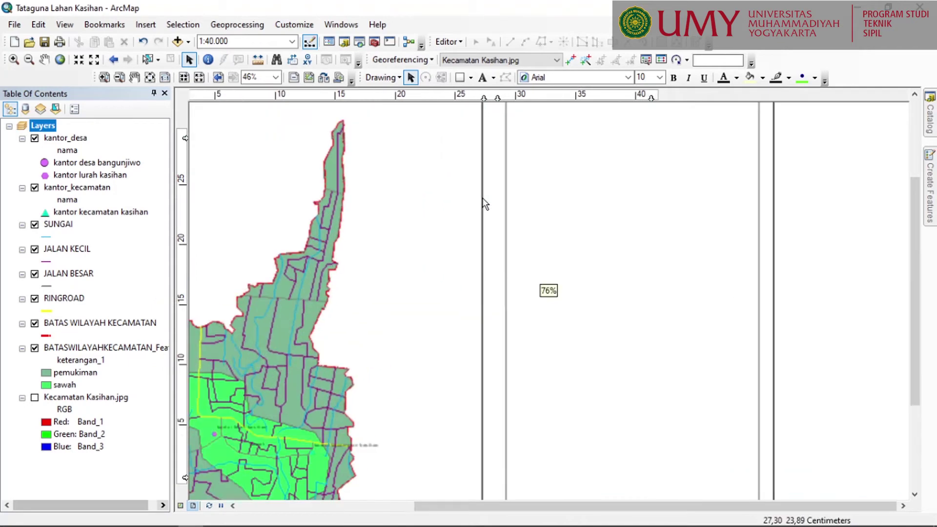
pyautogui.click(483, 230)
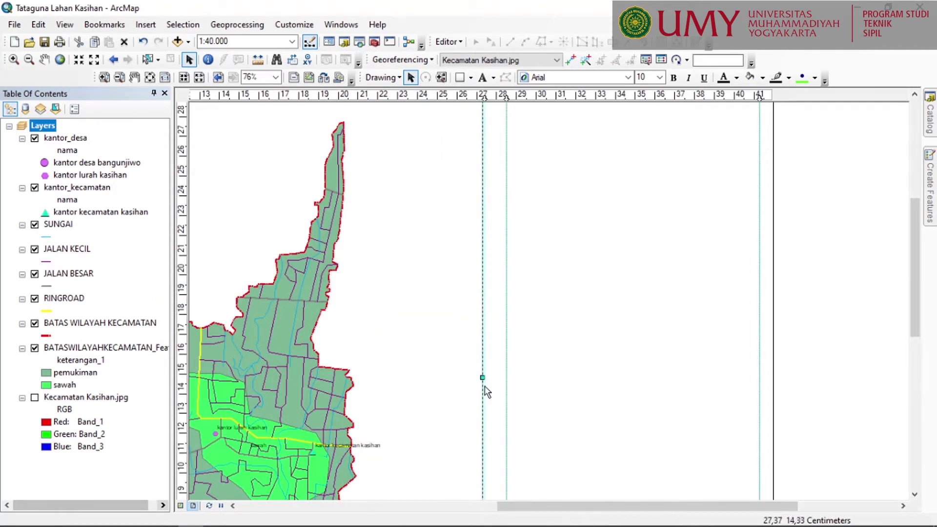
pyautogui.moveTo(483, 376); pyautogui.dragTo(485, 377)
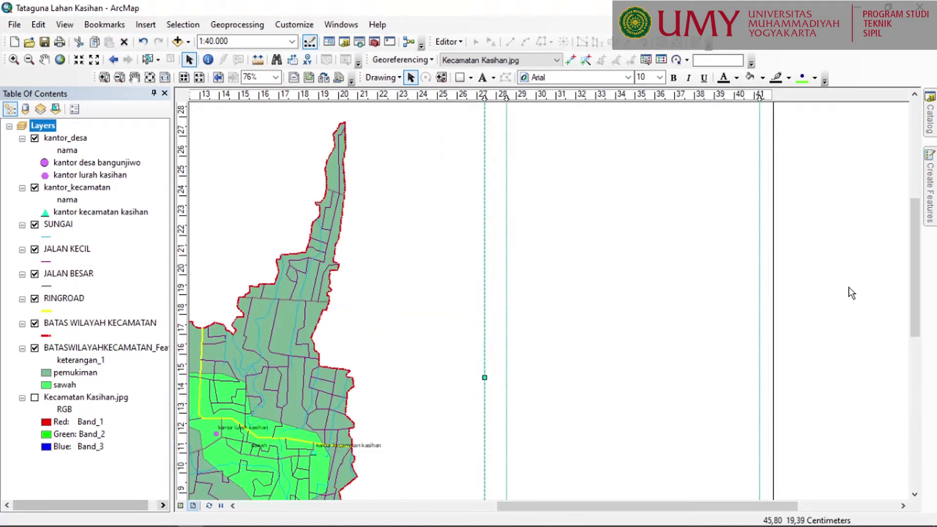
pyautogui.scroll(-2, 816, 294)
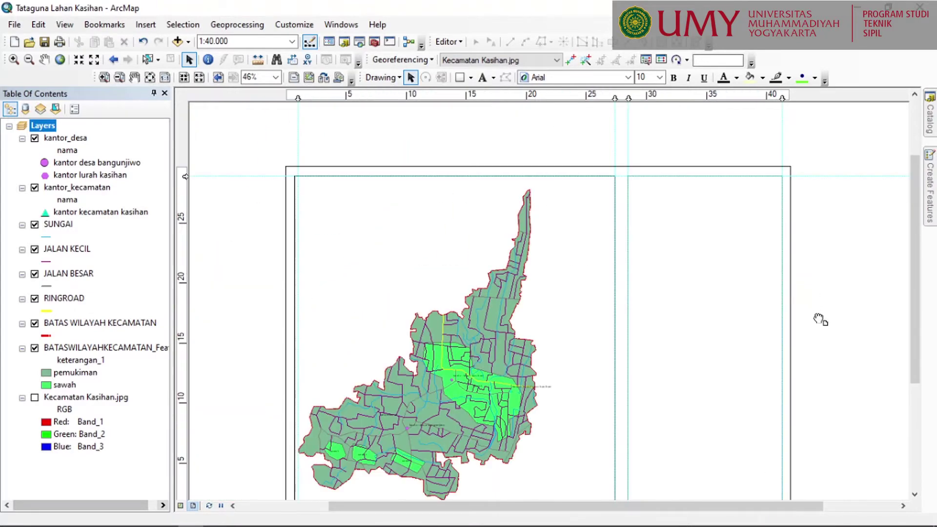
pyautogui.moveTo(820, 320); pyautogui.dragTo(743, 295)
# - Insert the picture logo-umy Jpg from the ArcGIS folder into the layout
pyautogui.click(674, 234)
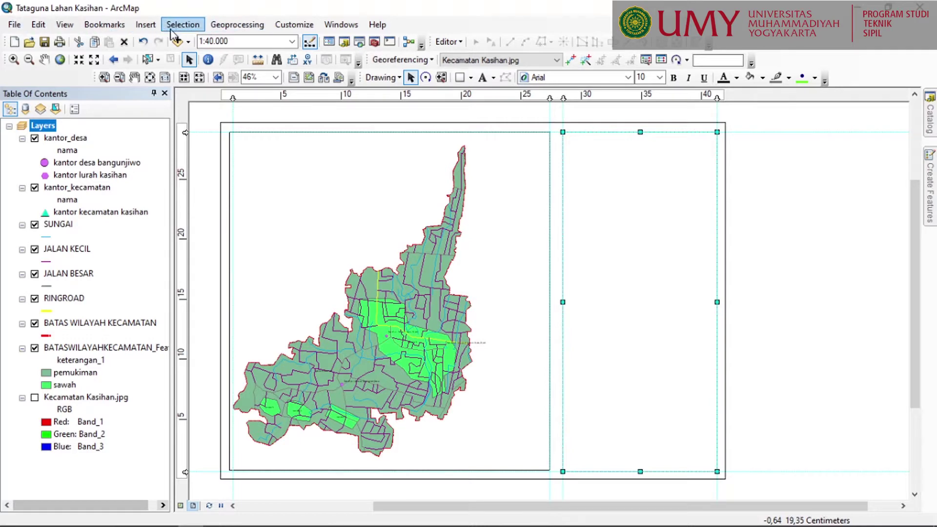
pyautogui.click(152, 28)
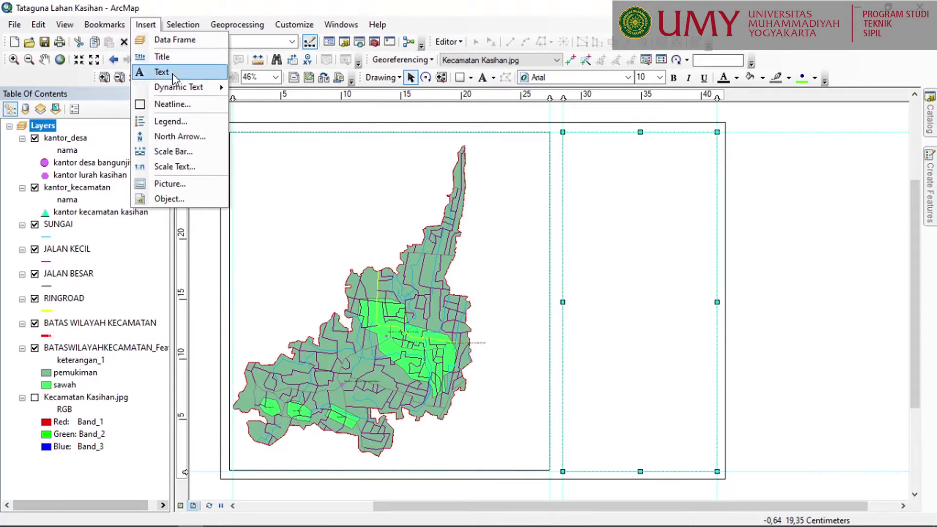
pyautogui.click(180, 190)
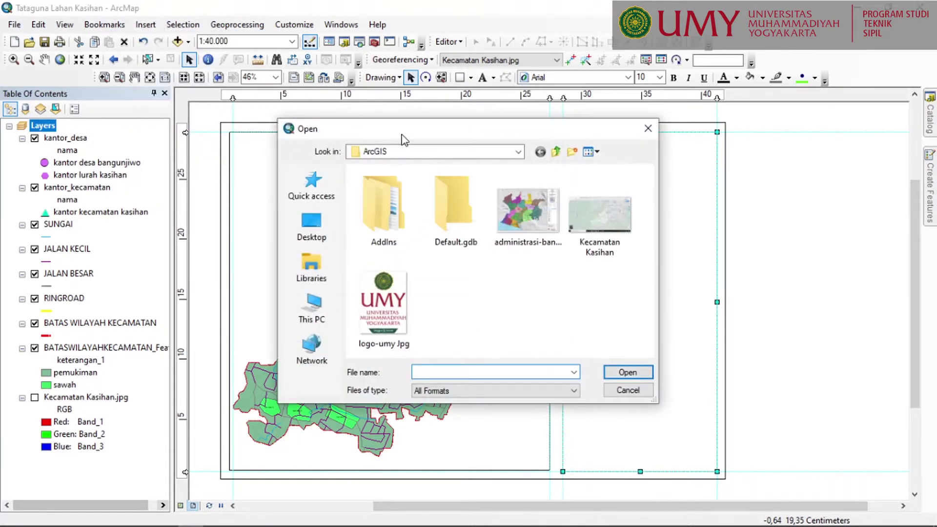
pyautogui.click(401, 342)
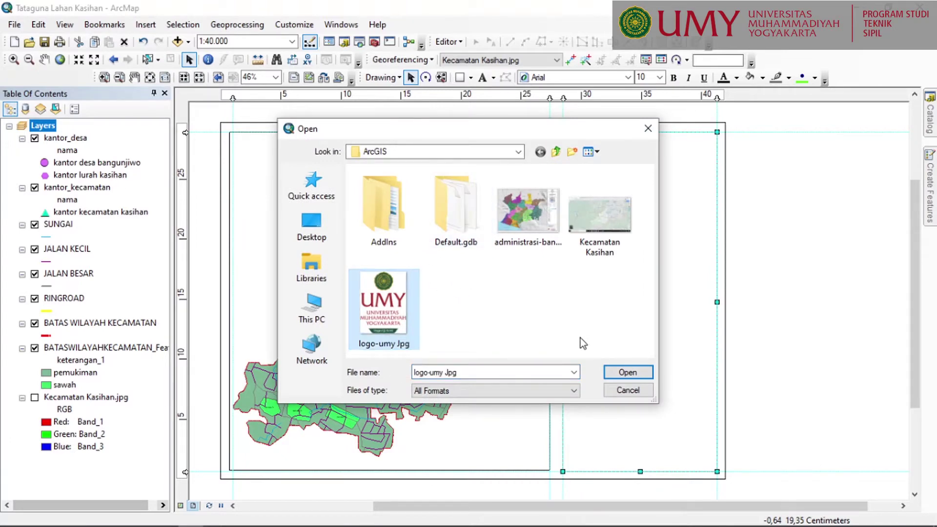
pyautogui.click(628, 372)
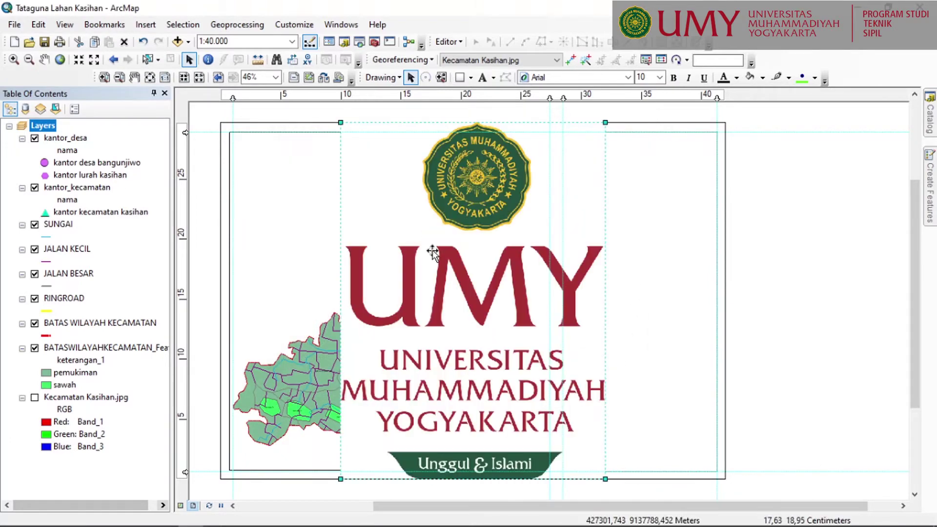
# - Shrink the UMY logo proportionally and move it into the upper part of the side box
pyautogui.moveTo(605, 122); pyautogui.dragTo(423, 370)
pyautogui.moveTo(419, 409); pyautogui.dragTo(683, 172)
pyautogui.moveTo(687, 241); pyautogui.dragTo(652, 196)
pyautogui.moveTo(631, 166); pyautogui.dragTo(638, 183)
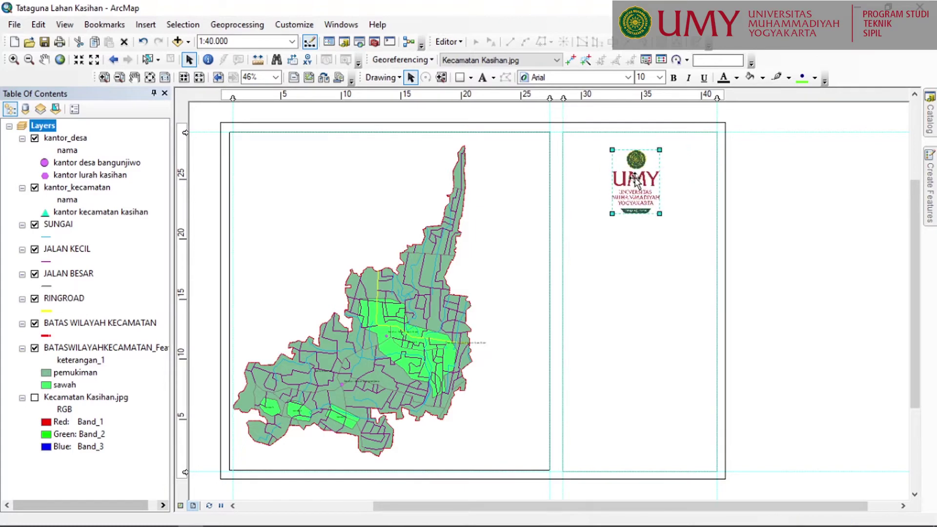
# - Add a vertical guide at about 35 cm through the side box's middle, then shrink the logo and centre it on that guide
pyautogui.click(678, 137)
pyautogui.click(641, 97)
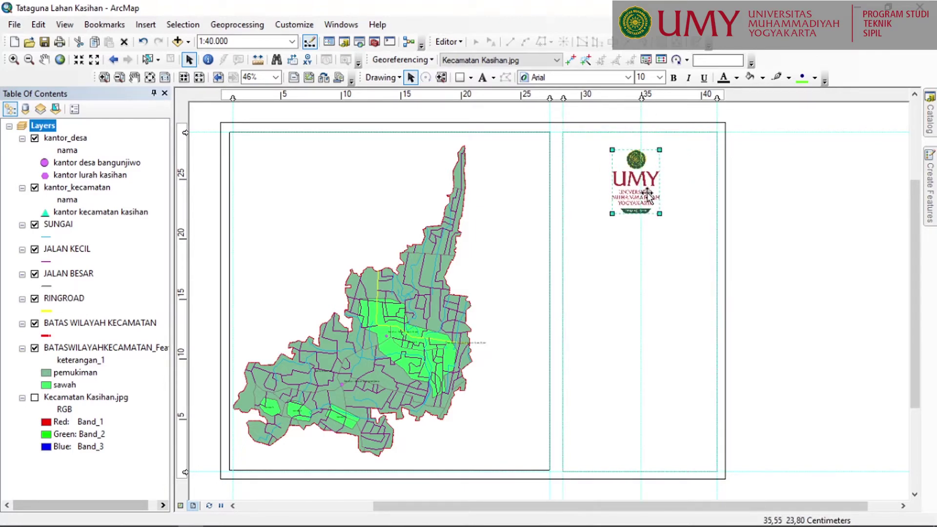
pyautogui.moveTo(648, 196); pyautogui.dragTo(642, 158)
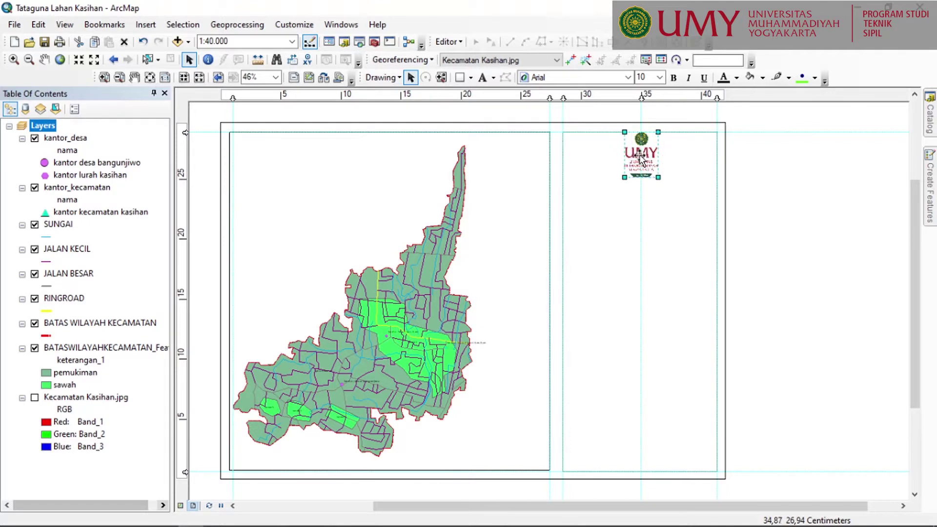
pyautogui.click(670, 215)
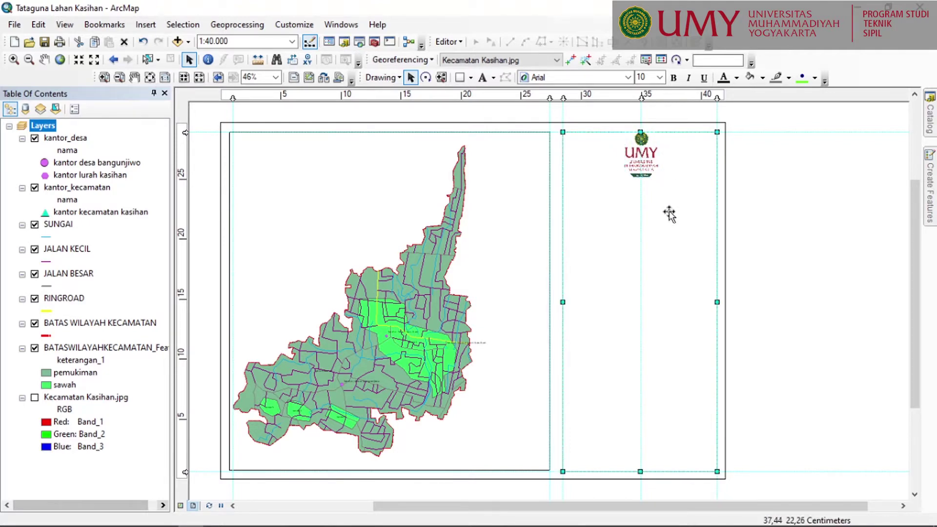
pyautogui.click(652, 164)
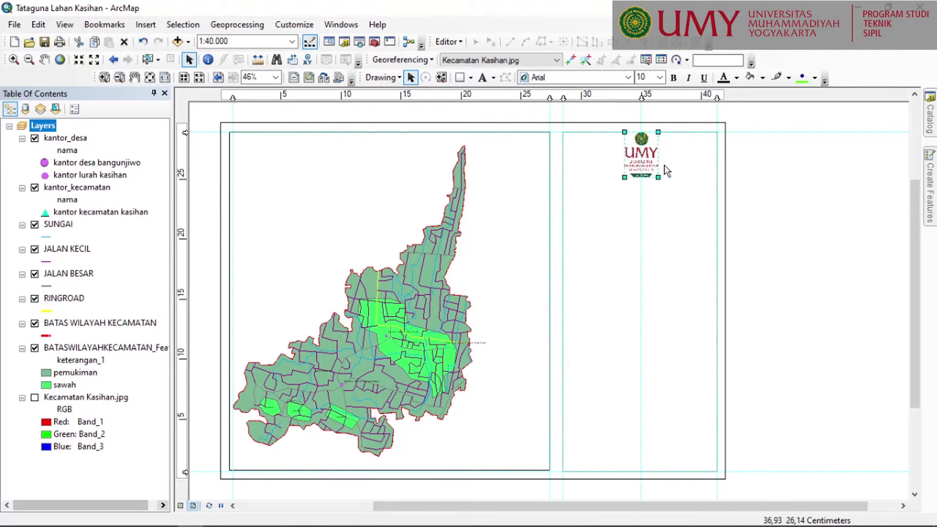
# - Nudge the UMY logo slightly down from the side box's top edge and deselect it
pyautogui.press('Down')
pyautogui.press('Down')
pyautogui.press('Down')
pyautogui.press('Down')
pyautogui.press('Down')
pyautogui.press('Down')
pyautogui.press('Down')
pyautogui.click(772, 199)
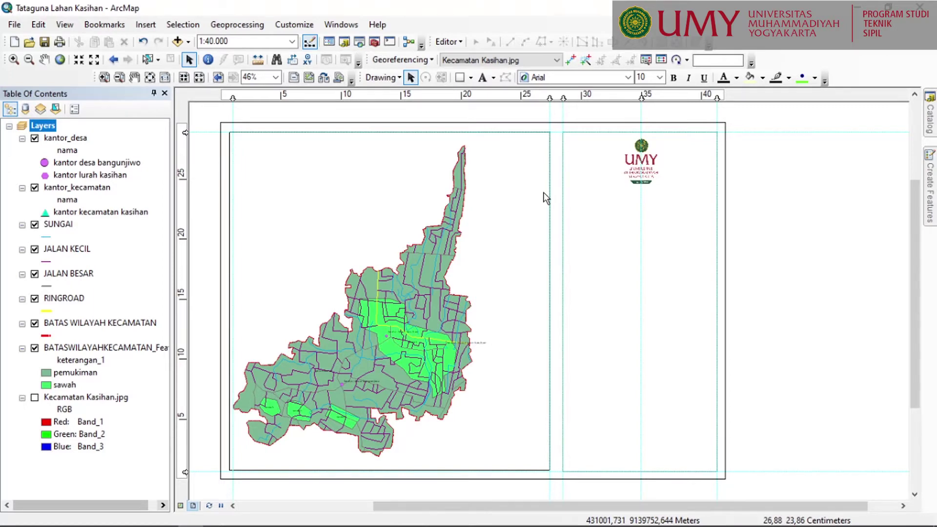
# - Add a horizontal guide at 24,20 cm and draw a line along it across the full width of the side box below the logo
pyautogui.click(471, 79)
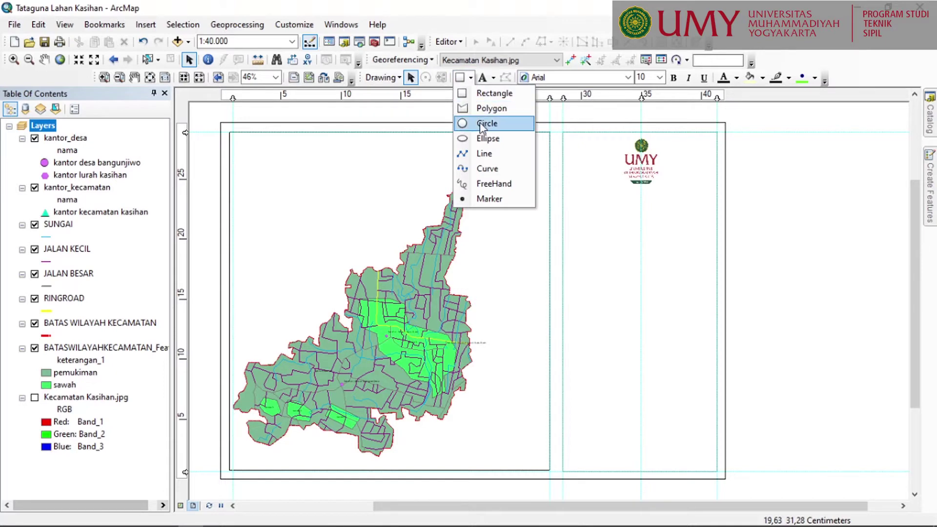
pyautogui.click(478, 153)
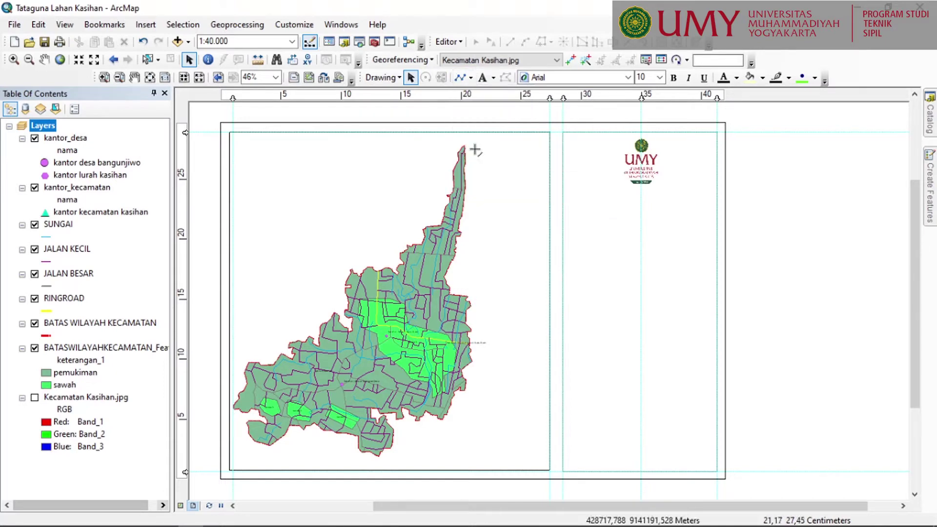
pyautogui.click(185, 188)
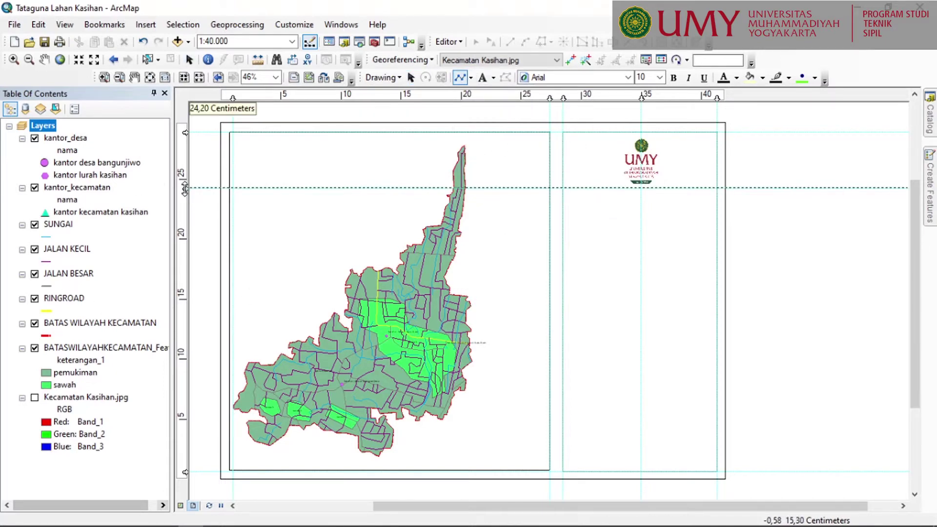
pyautogui.click(563, 188)
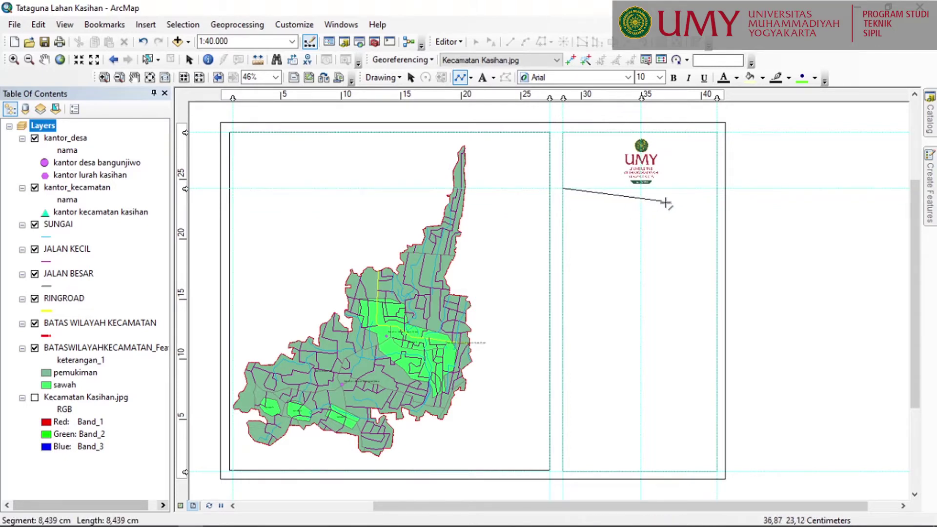
pyautogui.click(717, 188)
pyautogui.press('F2')
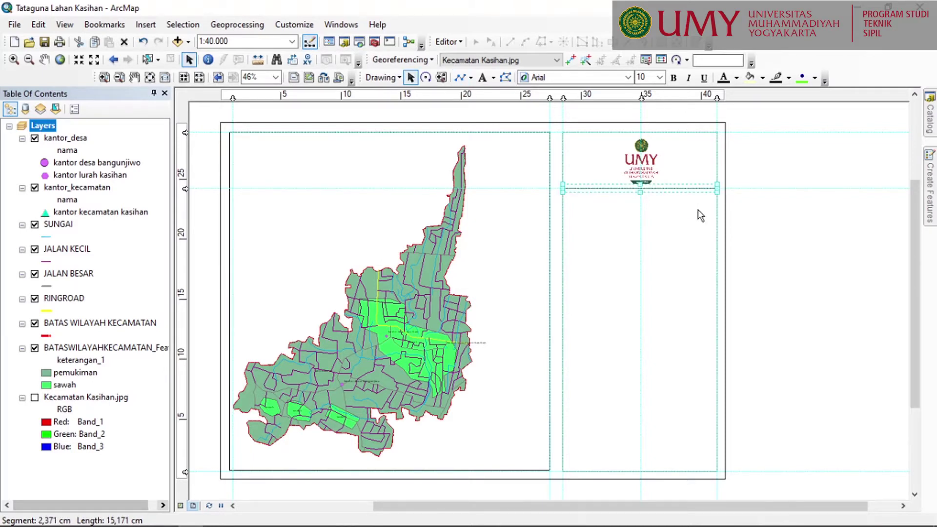
pyautogui.click(698, 209)
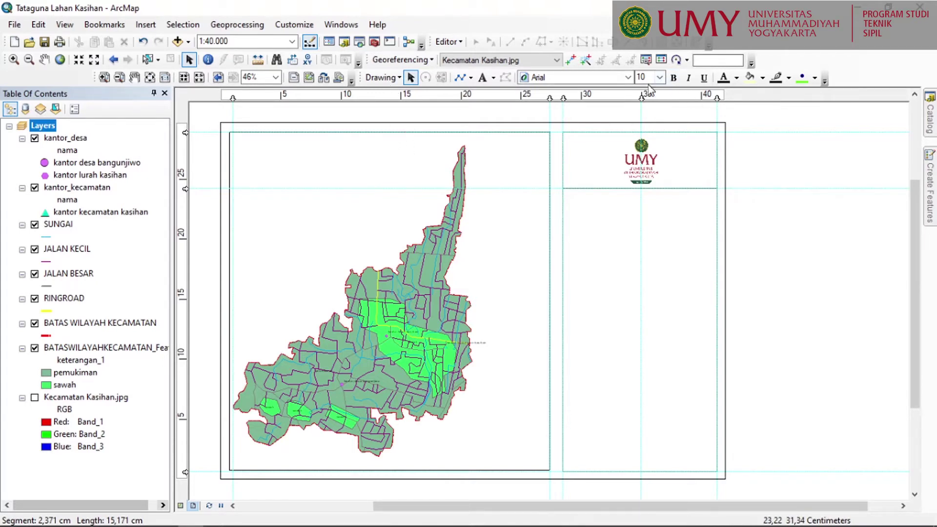
# - Add text below the divider line reading "PROGRAM STUDI TEKNIK SIPIL", "FAKULTAS TEKNIK", "UNIVERSITAS MUHAMMADIYAH YOGYAKARTA" and "2021" on four lines
pyautogui.click(483, 78)
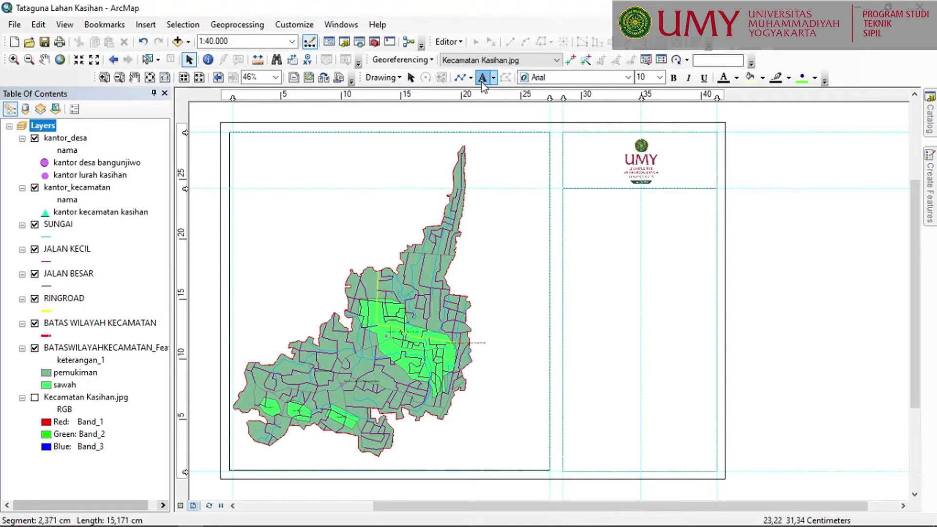
pyautogui.click(580, 192)
pyautogui.click(643, 215)
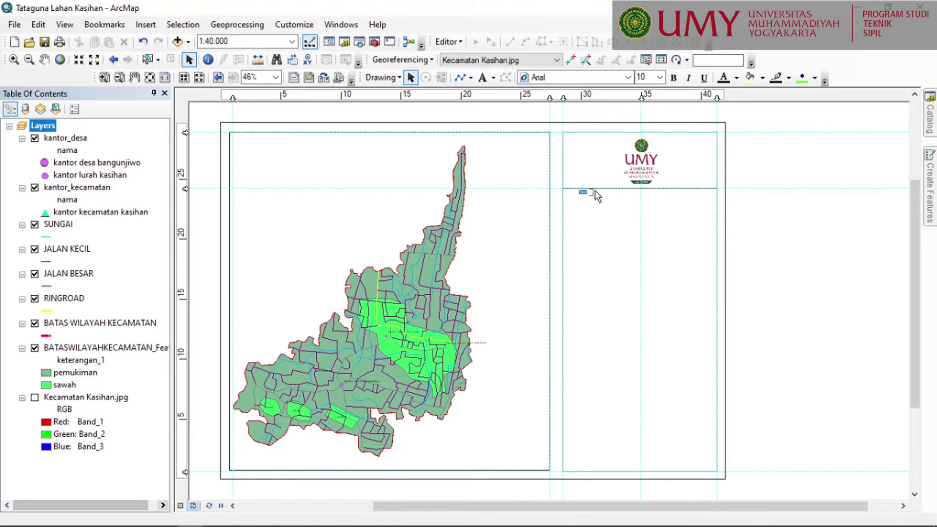
pyautogui.click(583, 192)
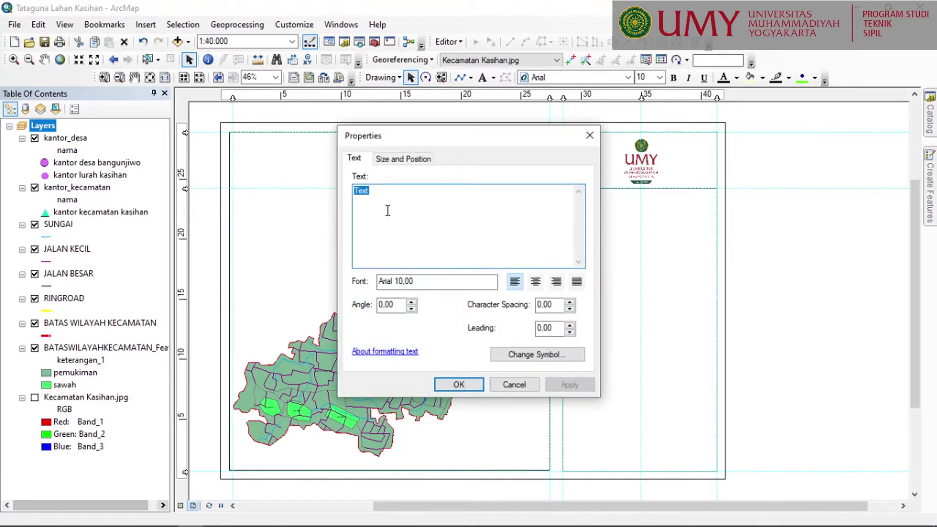
pyautogui.press('BackSpace')
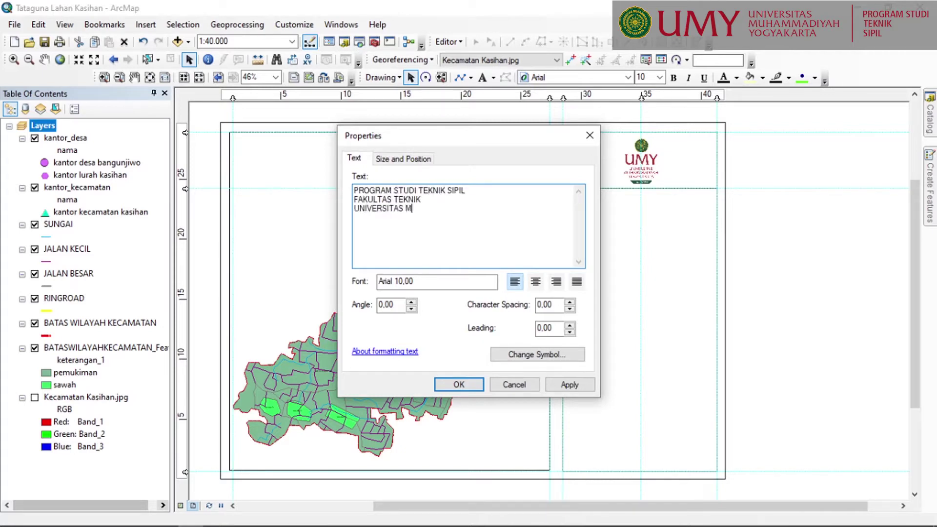
pyautogui.write('UHAMMADIYAH YOGYAKARTA ')
pyautogui.write('2021')
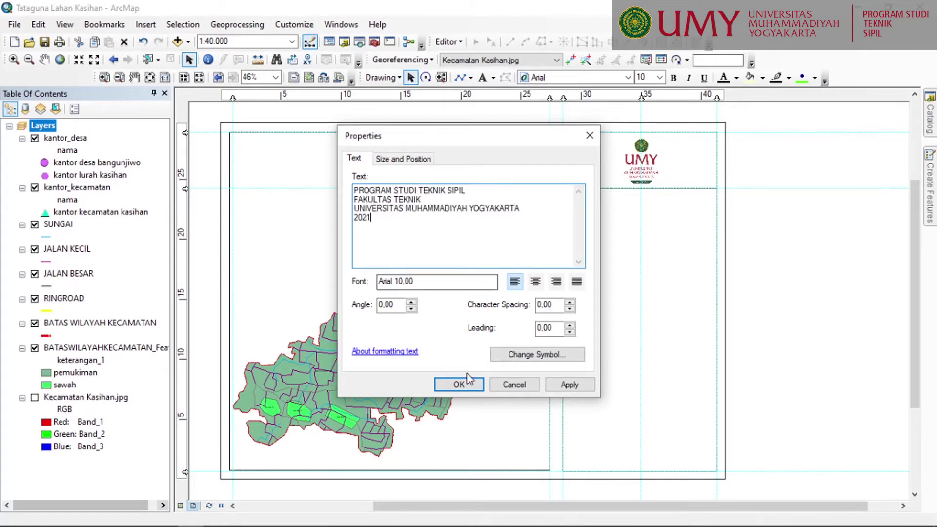
# - Change the text's font to Times New Roman and apply the text properties
pyautogui.click(548, 355)
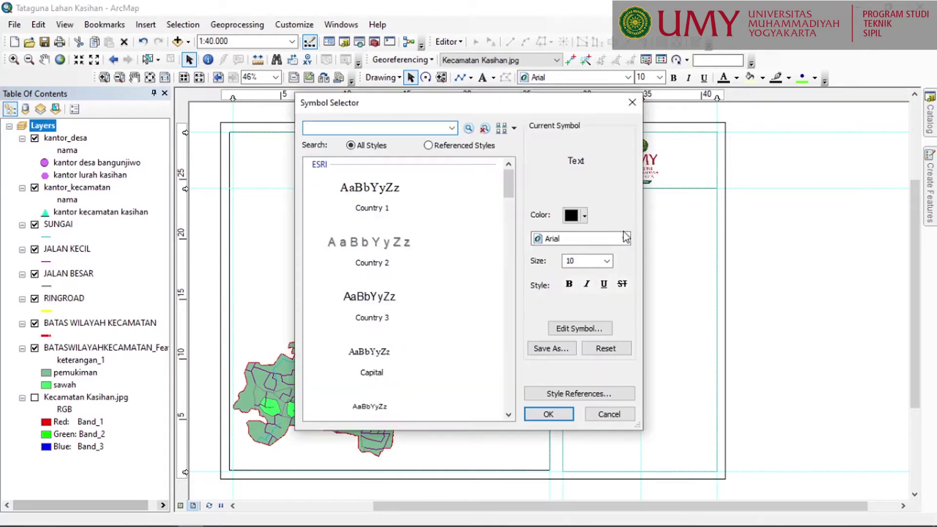
pyautogui.click(625, 239)
pyautogui.write('ti')
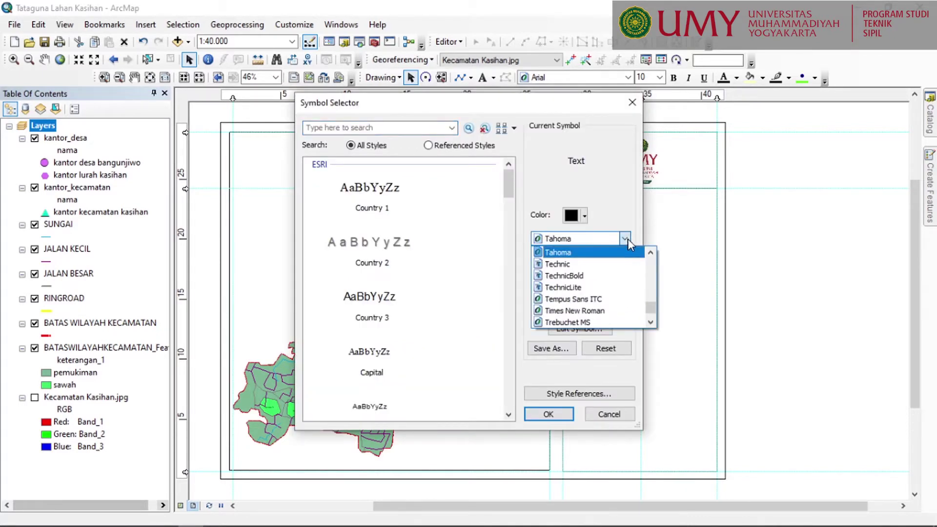
pyautogui.click(611, 251)
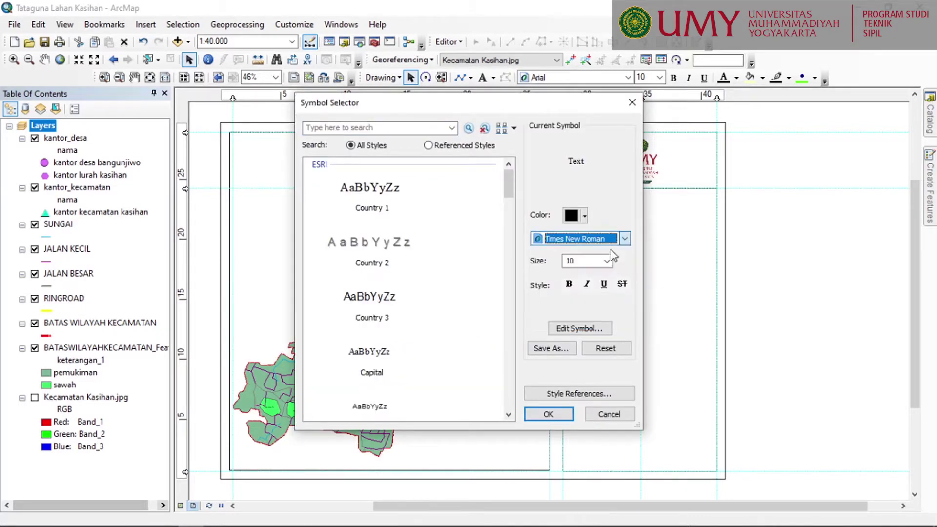
pyautogui.click(558, 415)
pyautogui.click(567, 384)
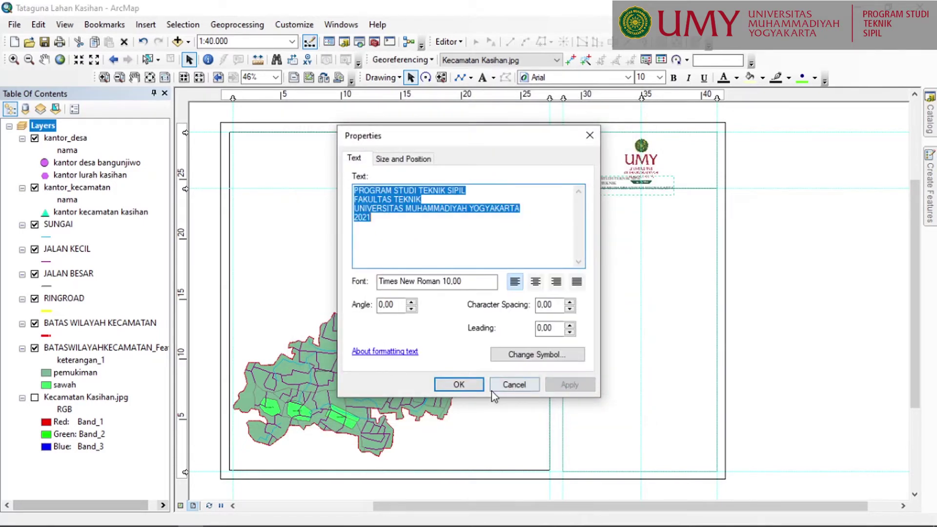
# - Move the institution text below the divider line under the UMY logo and set its alignment to centered
pyautogui.click(451, 384)
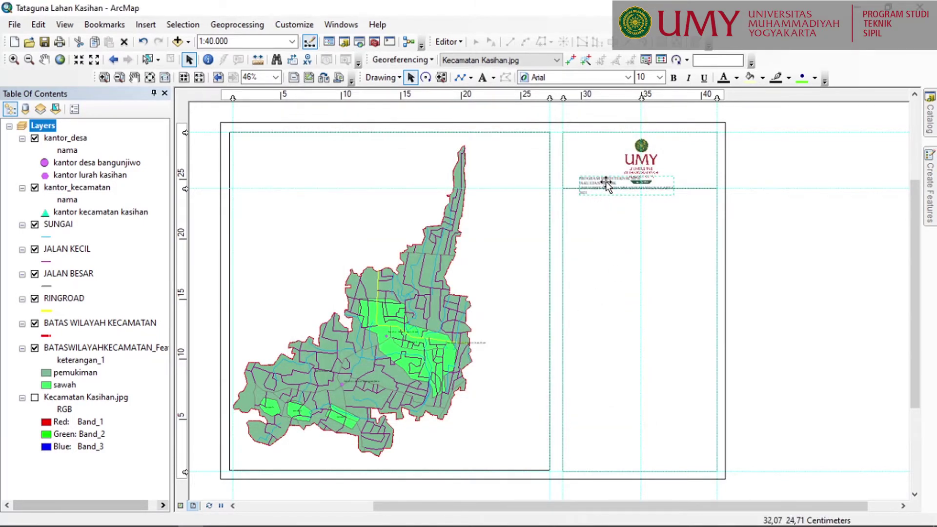
pyautogui.moveTo(607, 183); pyautogui.dragTo(633, 202)
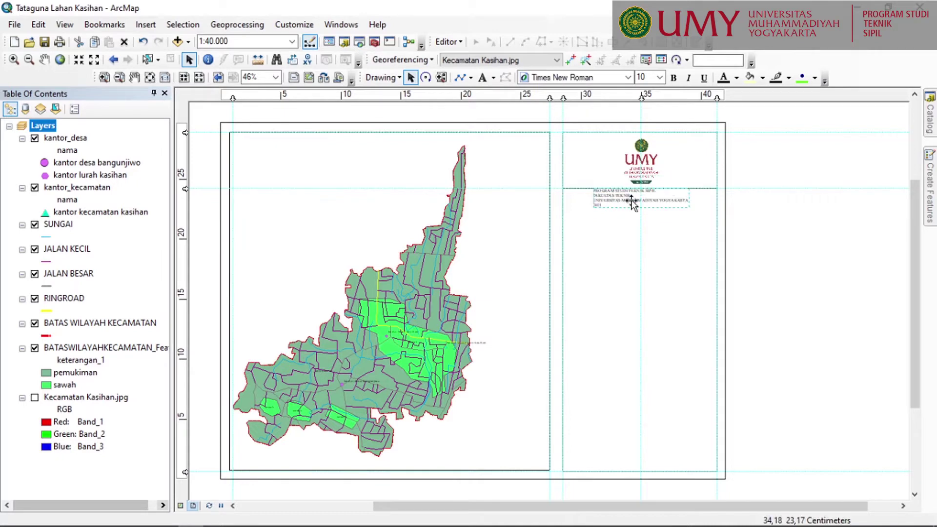
pyautogui.doubleClick(612, 201)
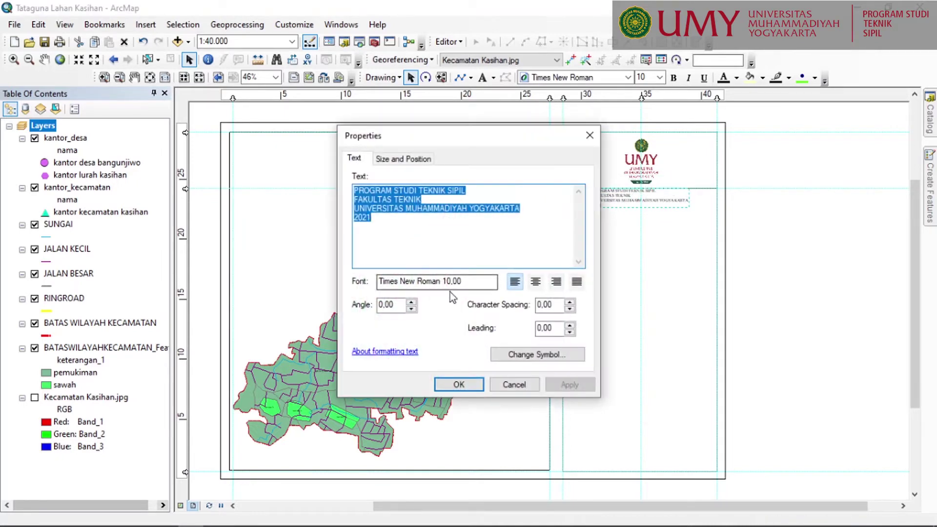
pyautogui.click(536, 281)
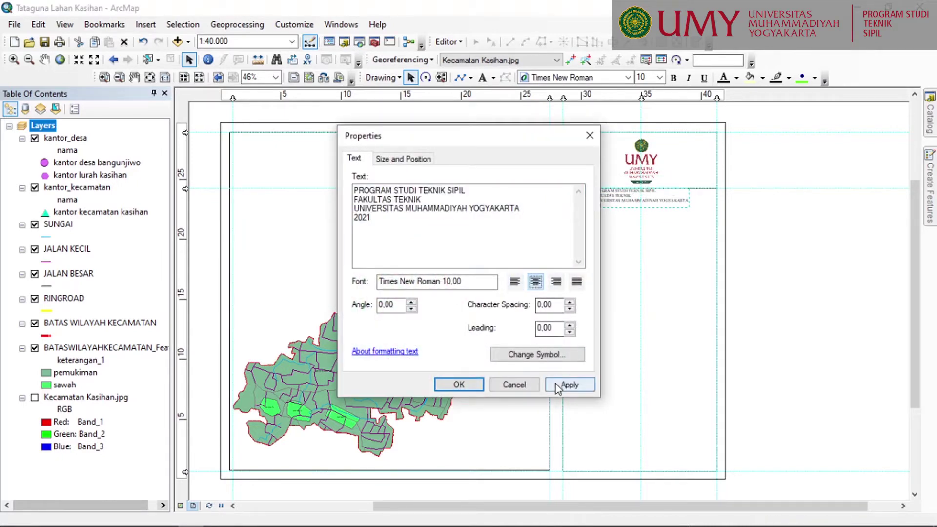
pyautogui.click(562, 385)
pyautogui.click(466, 384)
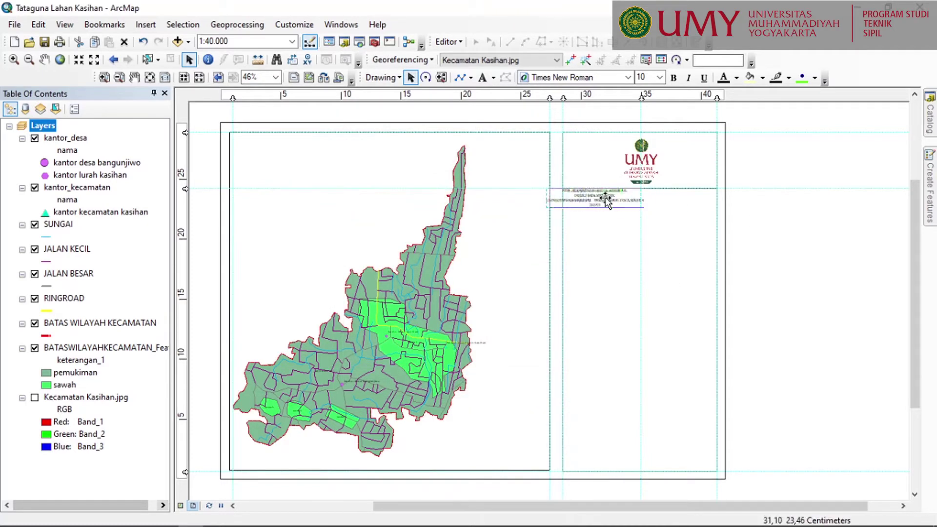
# - Center the institution text block on the side box's vertical guide, directly below the divider line, and deselect it
pyautogui.moveTo(605, 198); pyautogui.dragTo(641, 201)
pyautogui.scroll(-3, 645, 196)
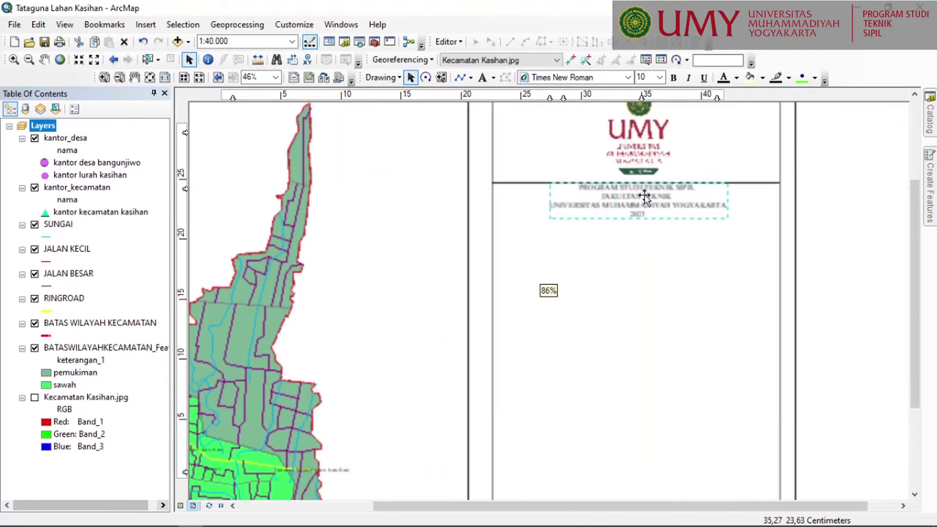
pyautogui.scroll(-3, 645, 195)
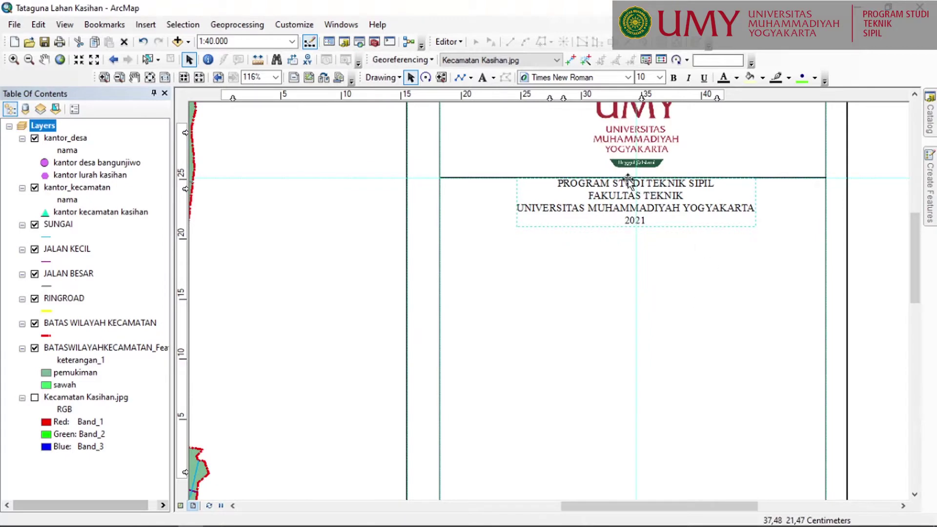
pyautogui.click(729, 298)
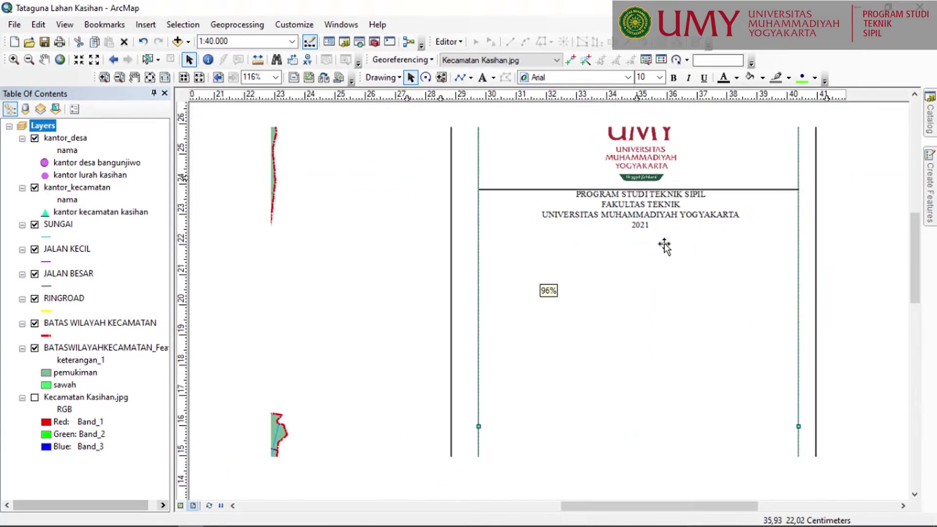
# - Add a horizontal guide just below the institution text and place a copy of the divider line along it
pyautogui.scroll(1, 665, 246)
pyautogui.click(185, 221)
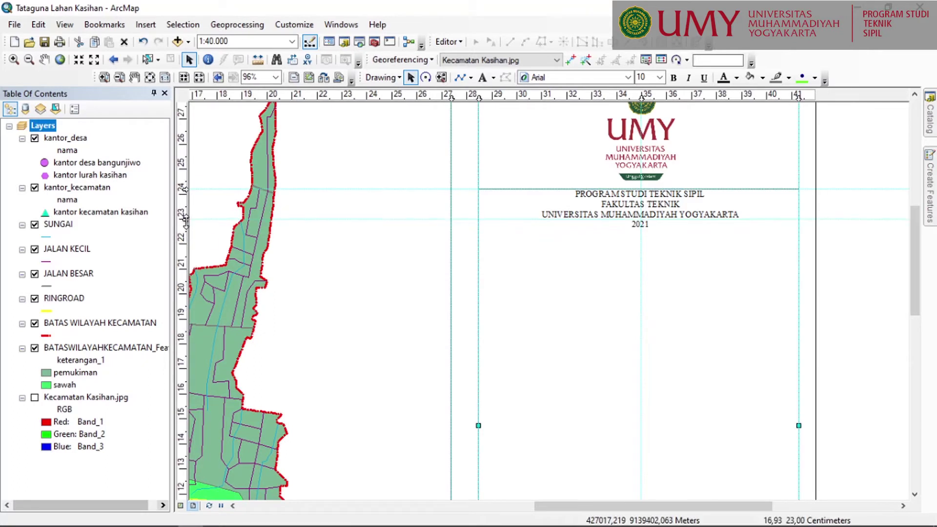
pyautogui.moveTo(186, 220); pyautogui.dragTo(186, 232)
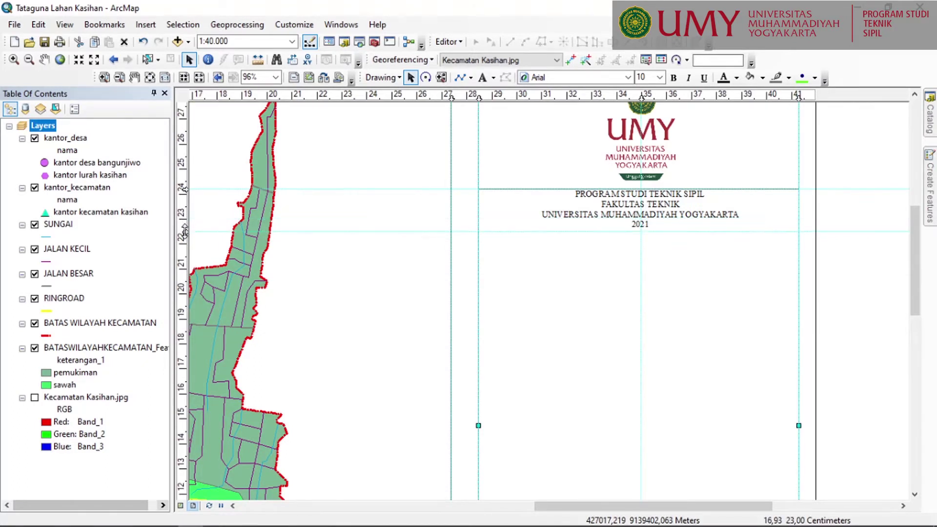
pyautogui.click(500, 189)
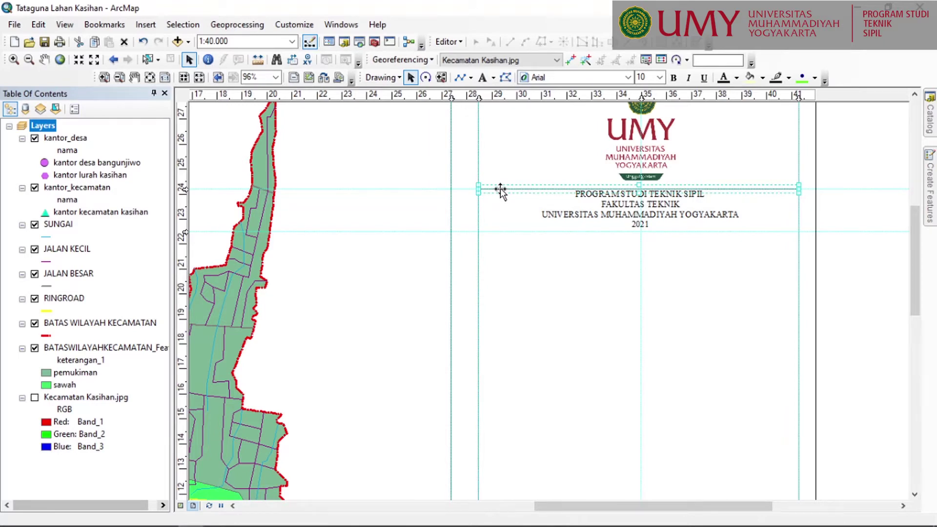
pyautogui.hotkey('ctrl', 'c')
pyautogui.hotkey('ctrl', 'v')
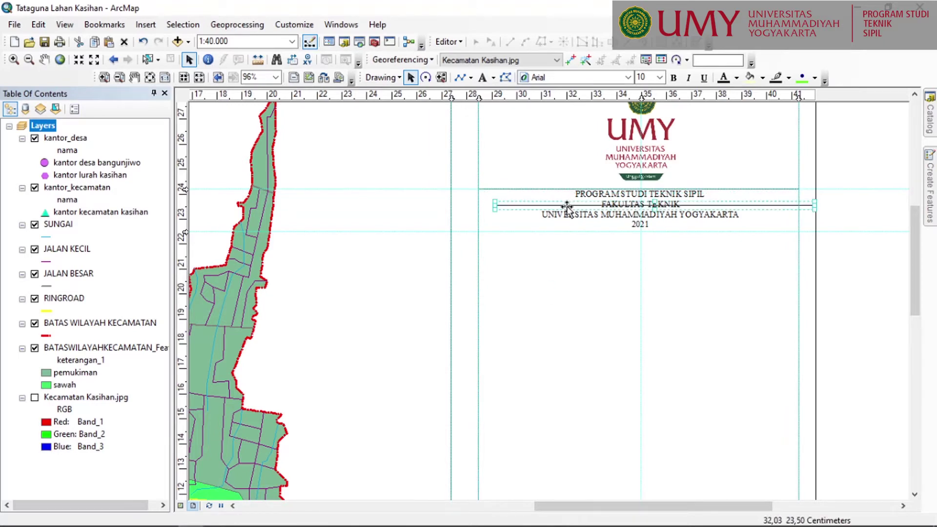
pyautogui.moveTo(567, 205); pyautogui.dragTo(551, 231)
pyautogui.click(563, 257)
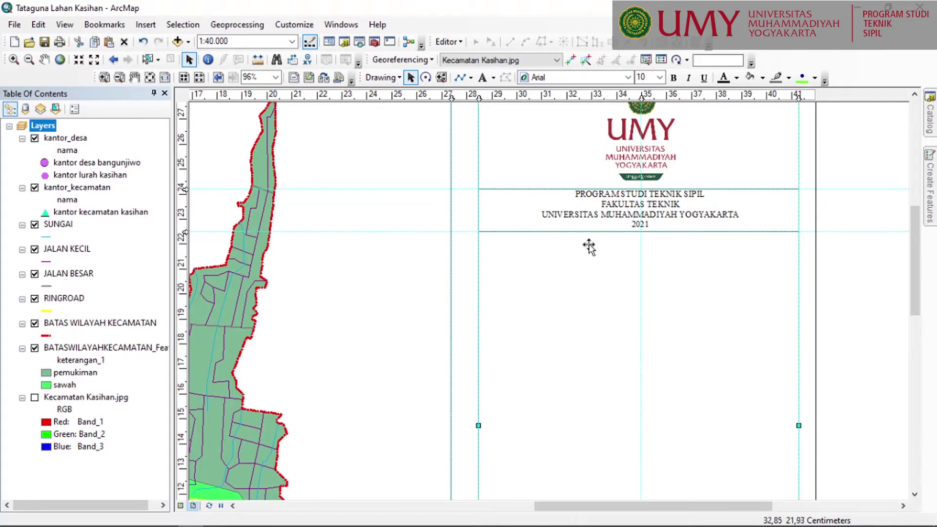
# - Duplicate the institution text block and place the copy centered in the side box, slightly below the second divider line
pyautogui.click(674, 209)
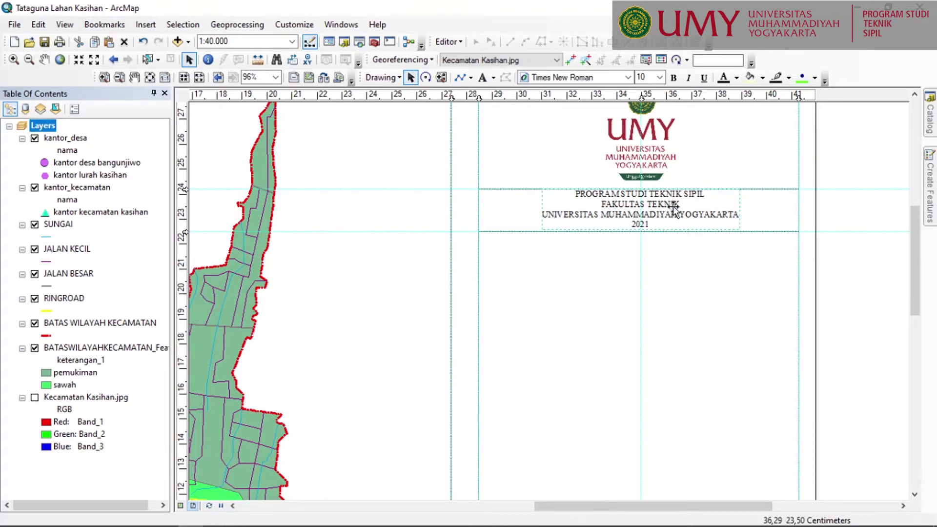
pyautogui.click(684, 292)
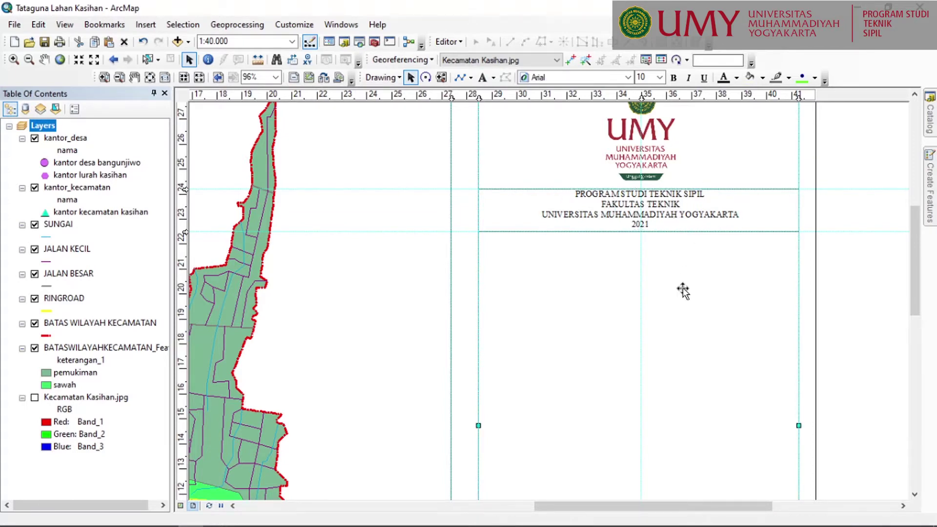
pyautogui.hotkey('ctrl', 'v')
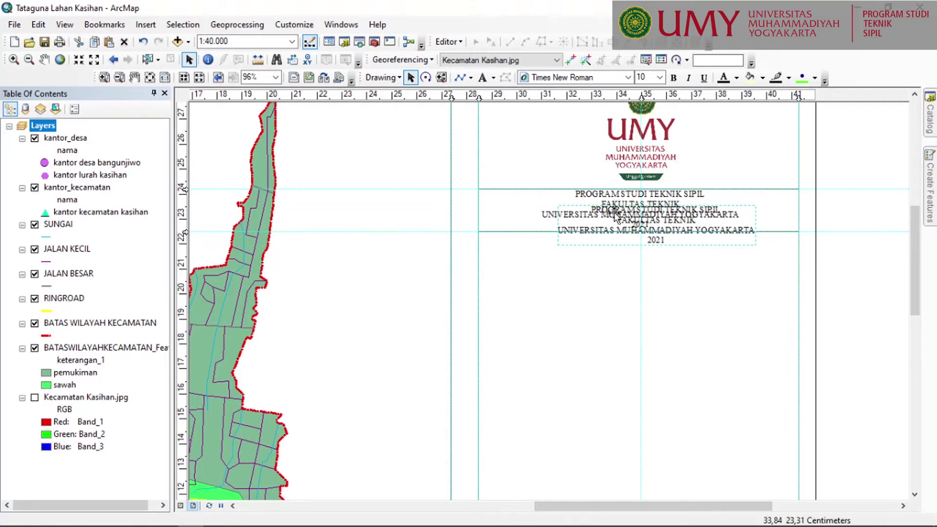
pyautogui.moveTo(625, 227); pyautogui.dragTo(613, 256)
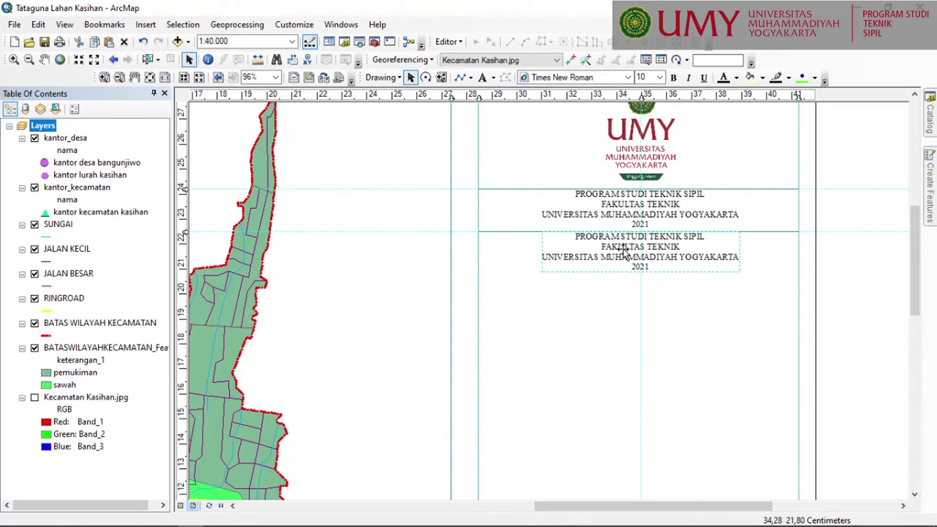
pyautogui.press('Down')
pyautogui.press('Down')
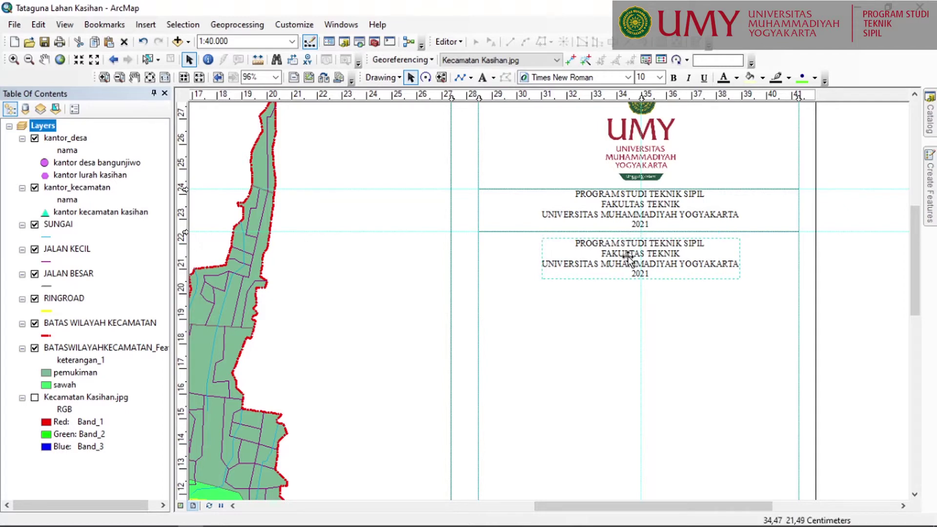
# - Replace the copied text with "PETA TATAGUNA LAHAN KECAMATAN KASIHAN", "KABUPATEN BANTUL, DAERAH ISTIMEWA YOGYAKARTA", "Disusun Oleh :", "NAMA" and "NIM", and move it below the second divider
pyautogui.doubleClick(629, 260)
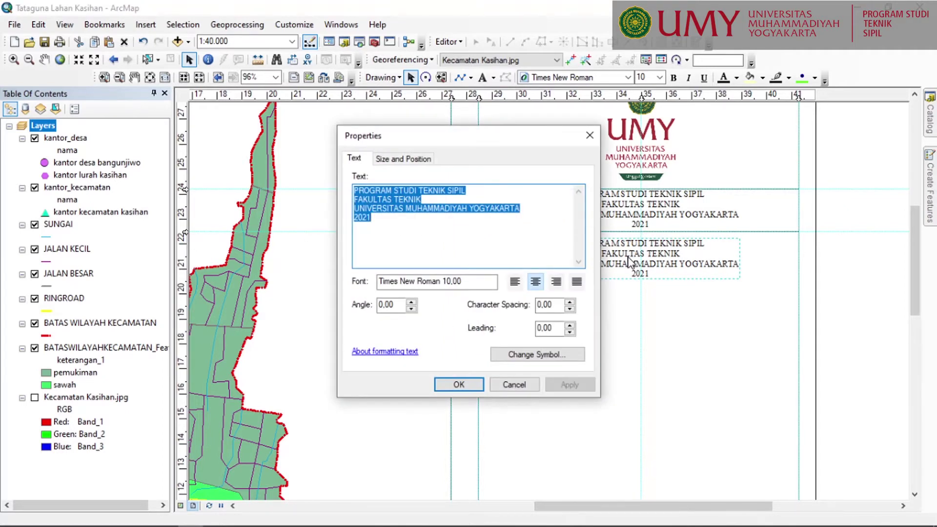
pyautogui.press('Delete')
pyautogui.write('PETA TATAGUNA LAHAN KECAMATAN KASIHAN')
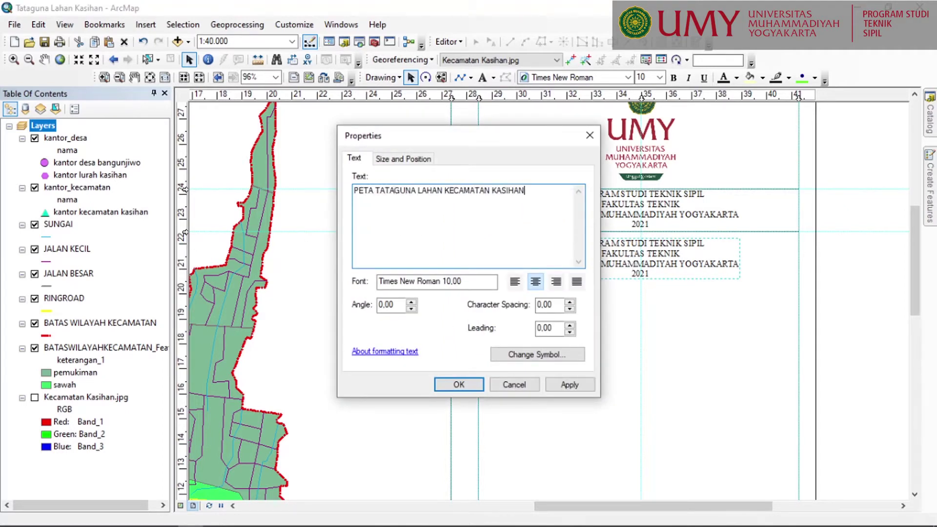
pyautogui.press('Return')
pyautogui.write('KABUPATEN BANTUL, DAERAH ISTIMEWA ')
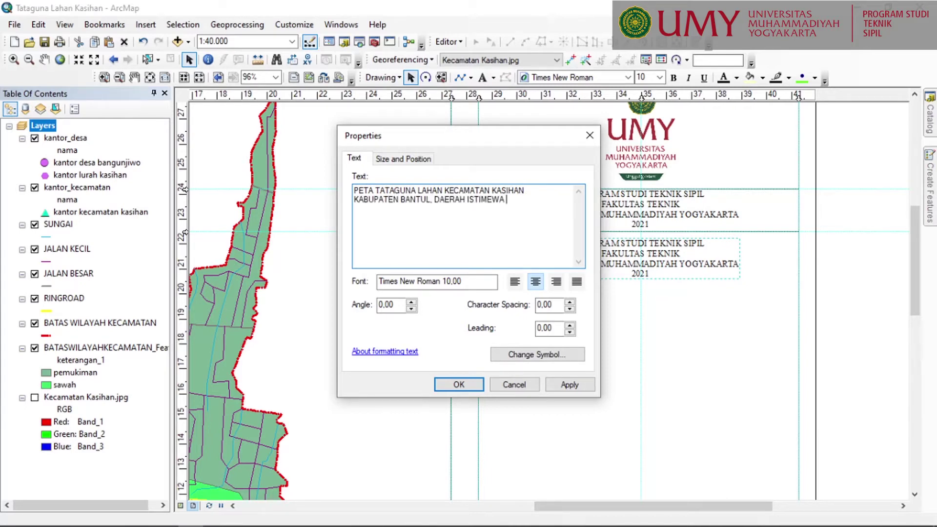
pyautogui.write('YOGYAKARTA')
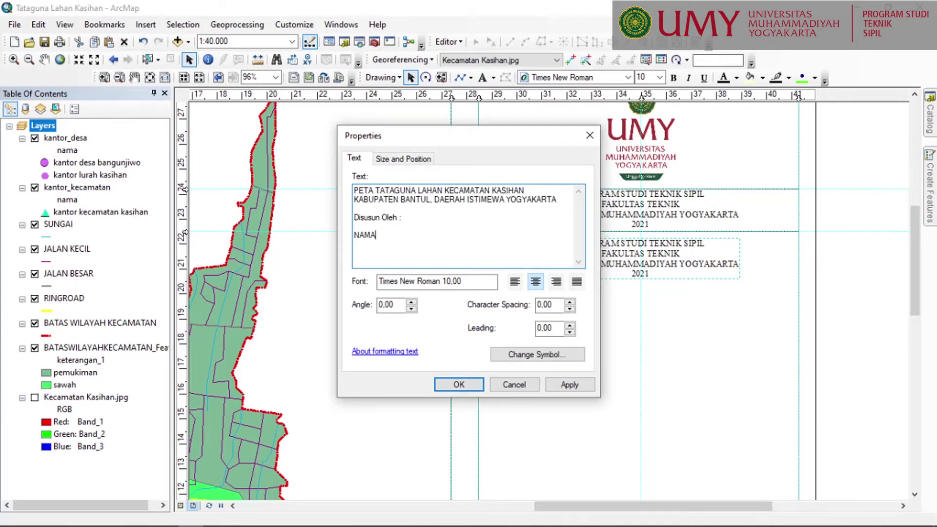
pyautogui.click(566, 385)
pyautogui.click(459, 385)
pyautogui.moveTo(647, 251); pyautogui.dragTo(649, 274)
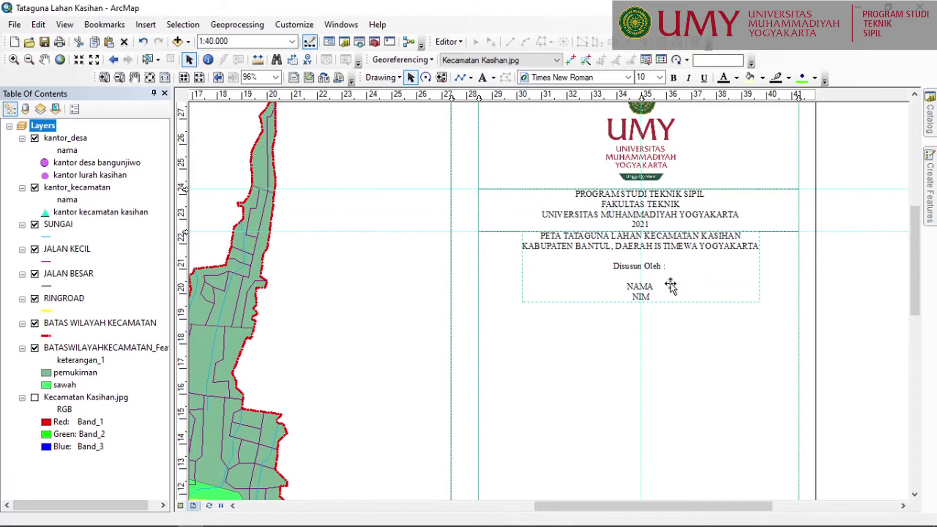
pyautogui.click(746, 336)
# - Duplicate the first divider line, place the copy directly under "NIM" and nudge it left to match the side box's width
pyautogui.click(511, 189)
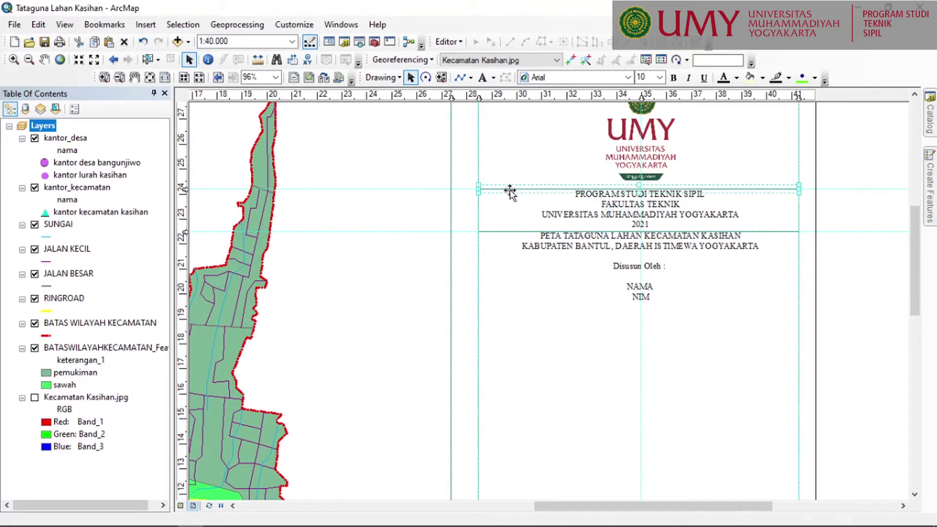
pyautogui.hotkey('ctrl', 'c')
pyautogui.hotkey('ctrl', 'v')
pyautogui.moveTo(549, 205); pyautogui.dragTo(542, 304)
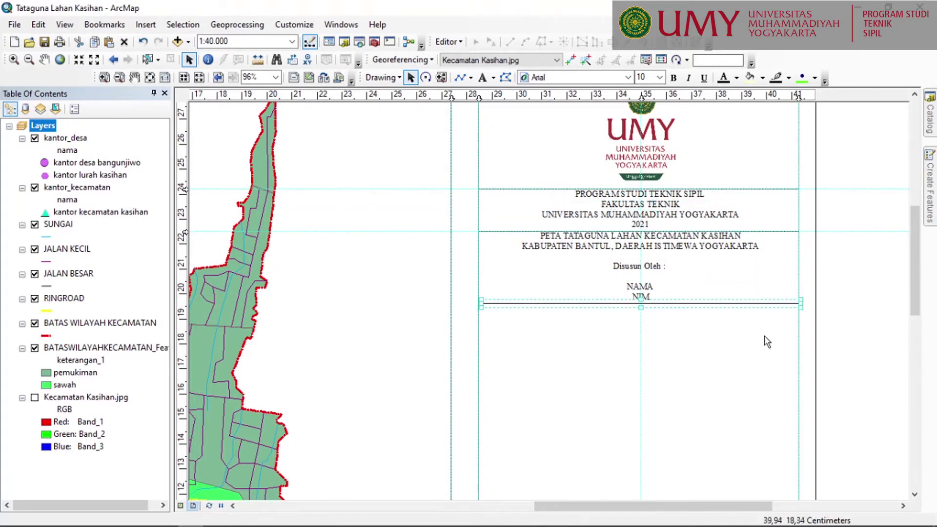
pyautogui.press('Left')
pyautogui.press('Left')
pyautogui.press('Left')
pyautogui.press('Left')
pyautogui.press('Left')
pyautogui.press('Left')
pyautogui.press('Left')
pyautogui.click(601, 309)
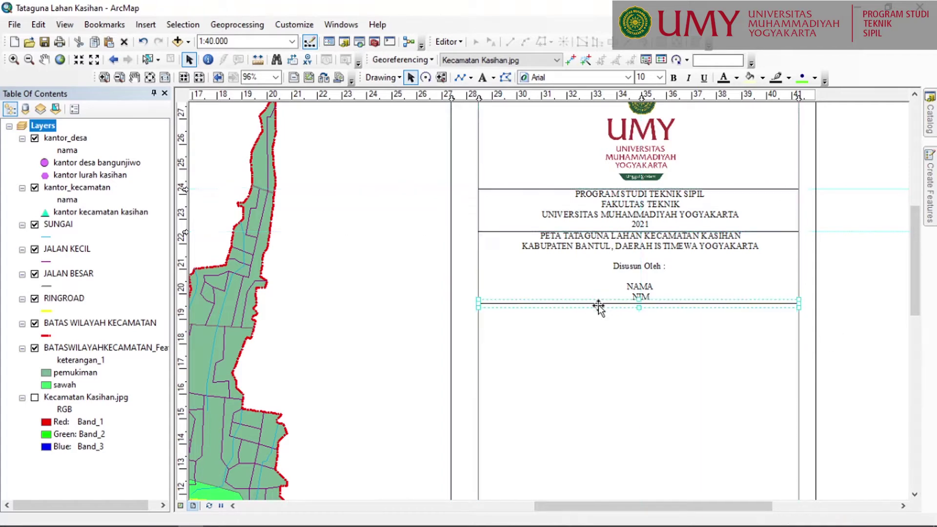
# - Insert the ESRI North 18 north arrow and move it into the side box below the third divider line
pyautogui.moveTo(736, 283); pyautogui.dragTo(731, 219)
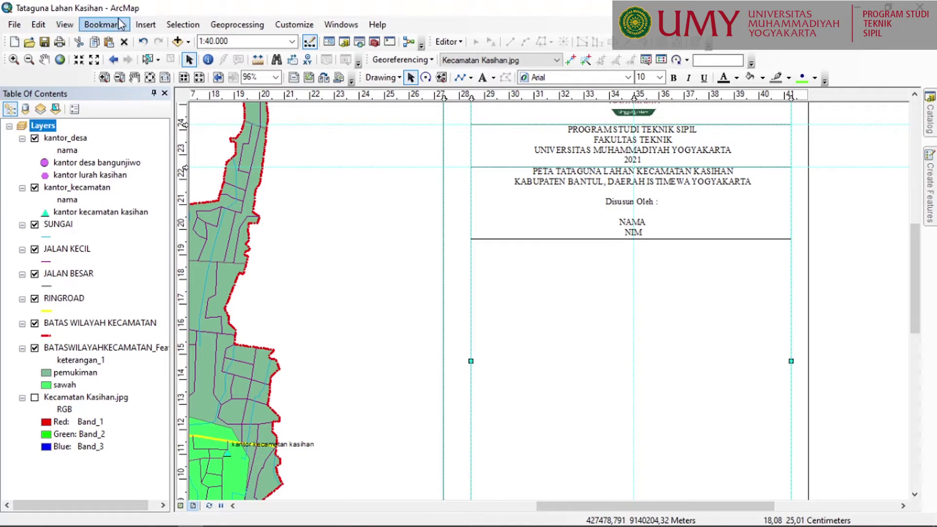
pyautogui.click(141, 25)
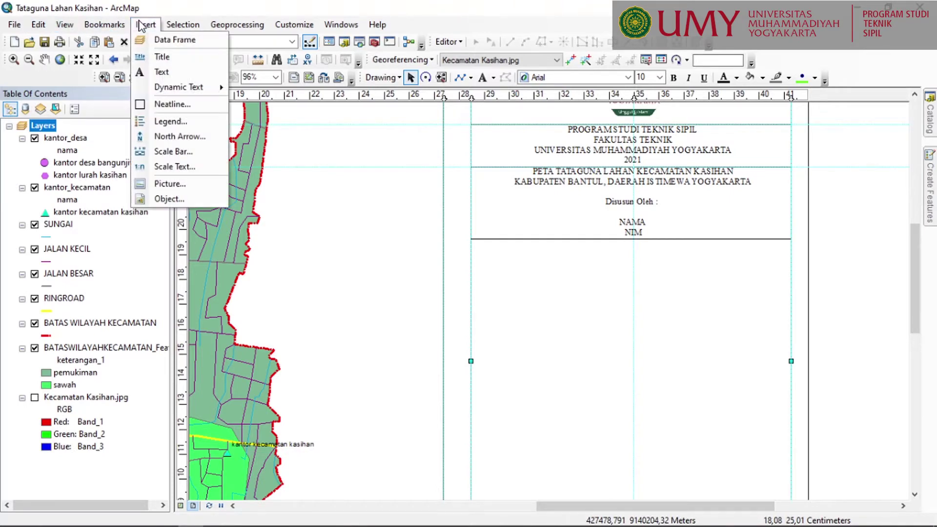
pyautogui.click(156, 138)
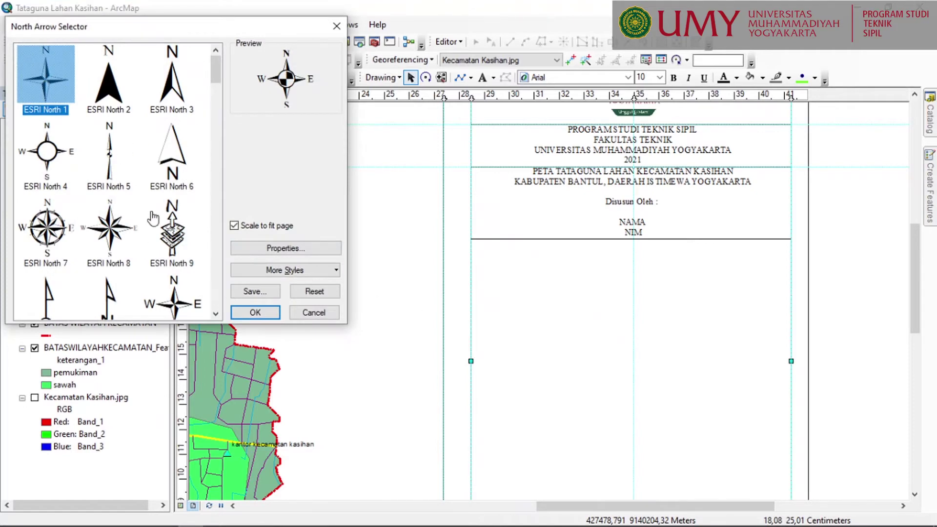
pyautogui.scroll(-3, 147, 141)
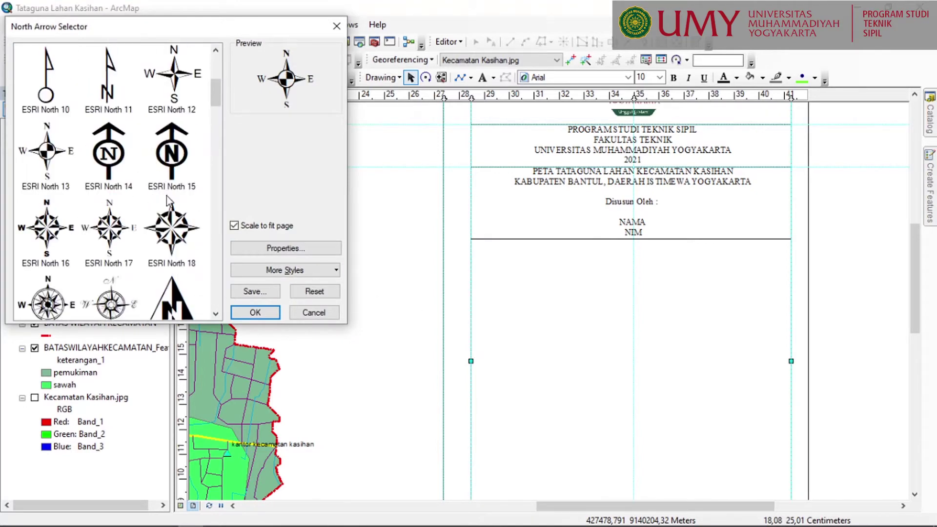
pyautogui.click(200, 224)
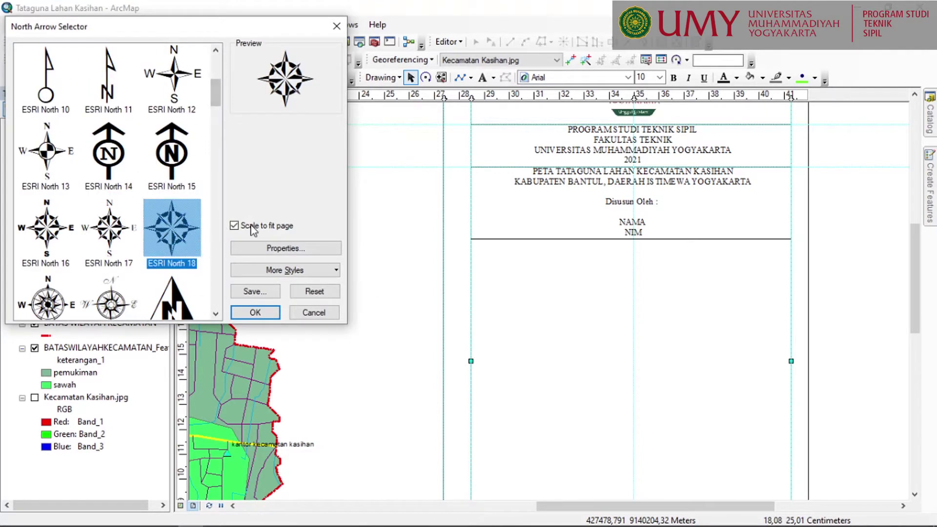
pyautogui.click(255, 312)
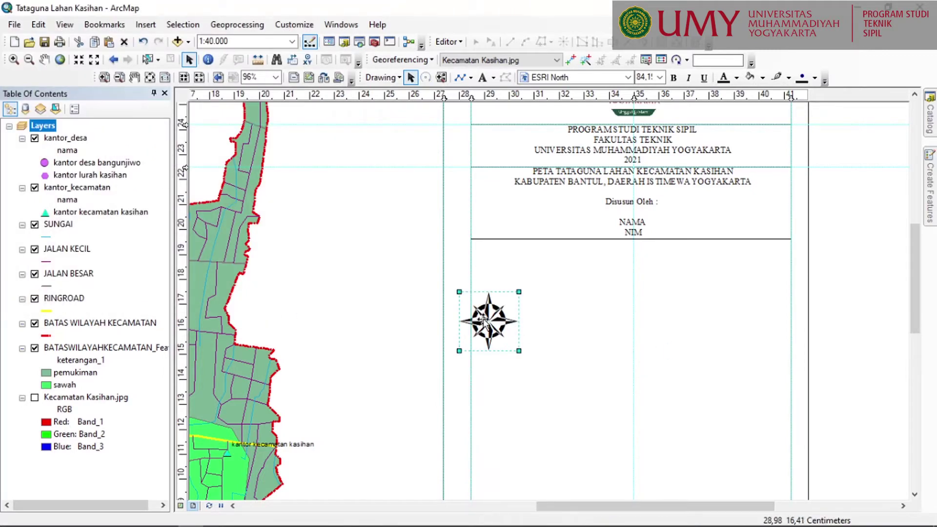
pyautogui.moveTo(491, 322); pyautogui.dragTo(522, 286)
# - Add a vertical guide on each side of the north arrow and a horizontal guide just below the third divider line
pyautogui.moveTo(478, 98); pyautogui.dragTo(477, 98)
pyautogui.moveTo(184, 258); pyautogui.dragTo(186, 248)
pyautogui.moveTo(557, 99); pyautogui.dragTo(571, 99)
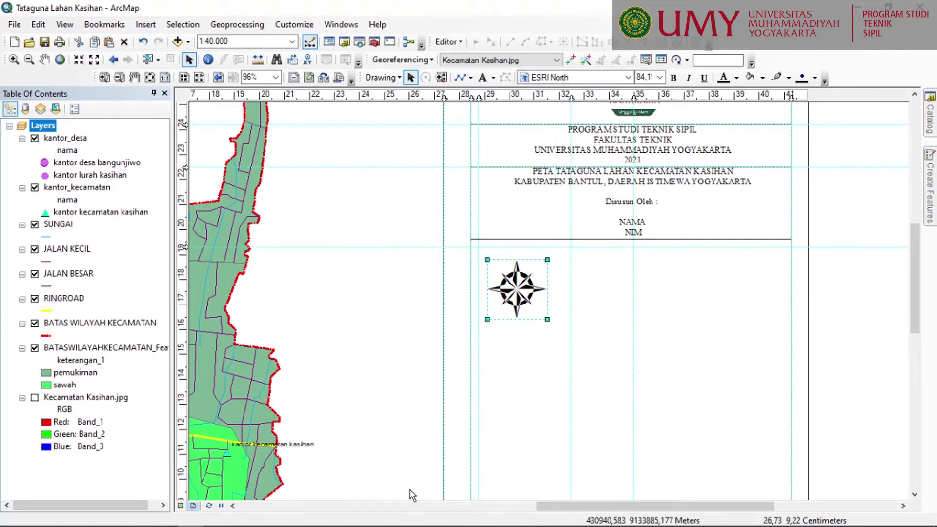
# - Enlarge the north arrow to fit the area between the new guides, shrink it slightly and deselect it
pyautogui.moveTo(488, 260); pyautogui.dragTo(478, 251)
pyautogui.click(606, 289)
pyautogui.moveTo(547, 319); pyautogui.dragTo(584, 286)
pyautogui.scroll(-2, 606, 289)
pyautogui.click(516, 254)
pyautogui.moveTo(554, 245); pyautogui.dragTo(523, 281)
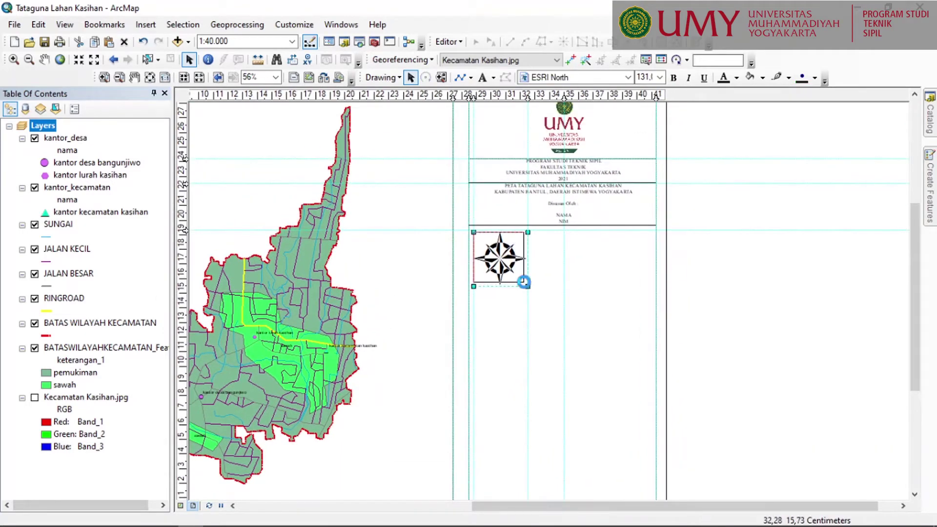
pyautogui.click(555, 255)
pyautogui.scroll(2, 536, 261)
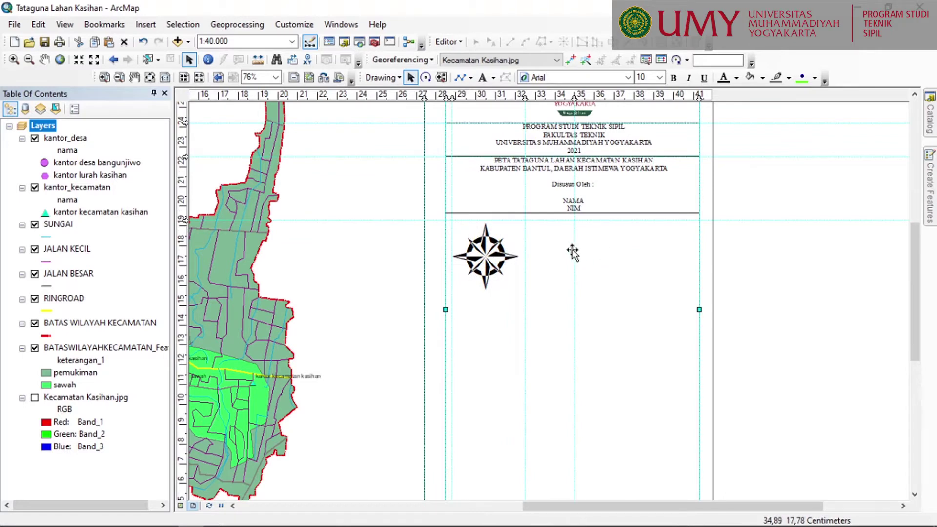
# - Clear the vertical guide running through the centred text and add a horizontal guide just below the north arrow
pyautogui.rightClick(574, 96)
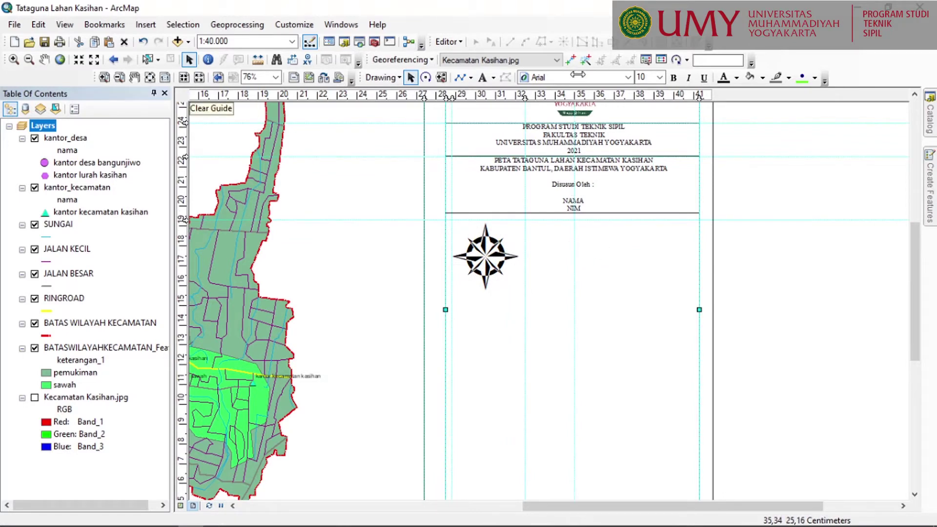
pyautogui.click(578, 74)
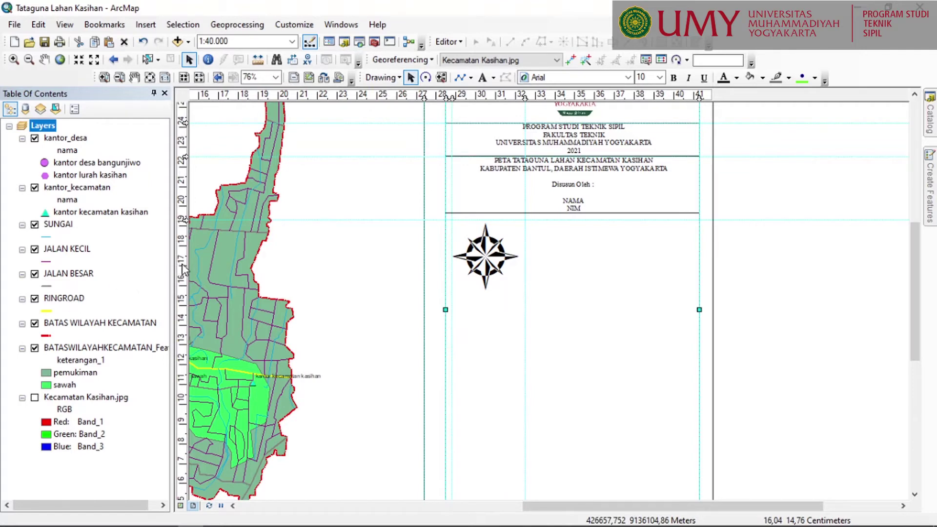
pyautogui.moveTo(183, 282); pyautogui.dragTo(182, 296)
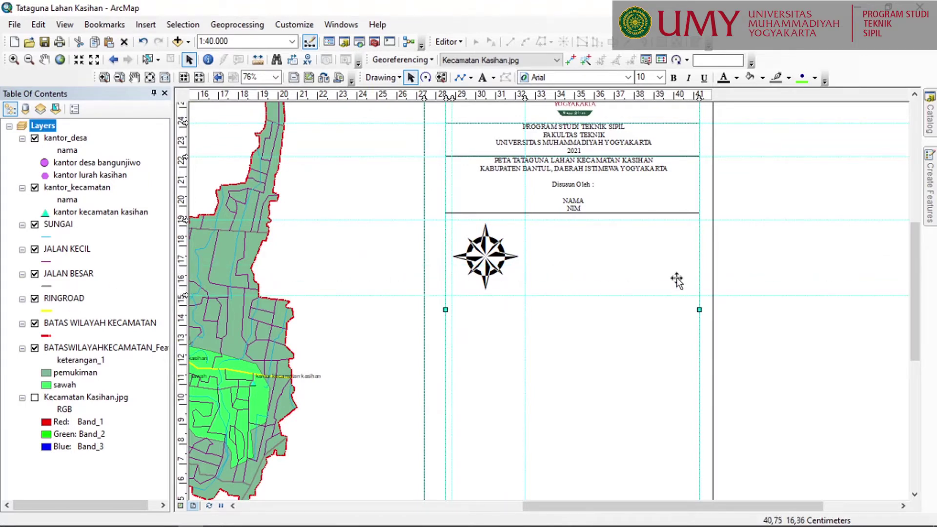
# - Duplicate the third divider line below "NIM" and place the copy on the new guide under the north arrow
pyautogui.click(561, 215)
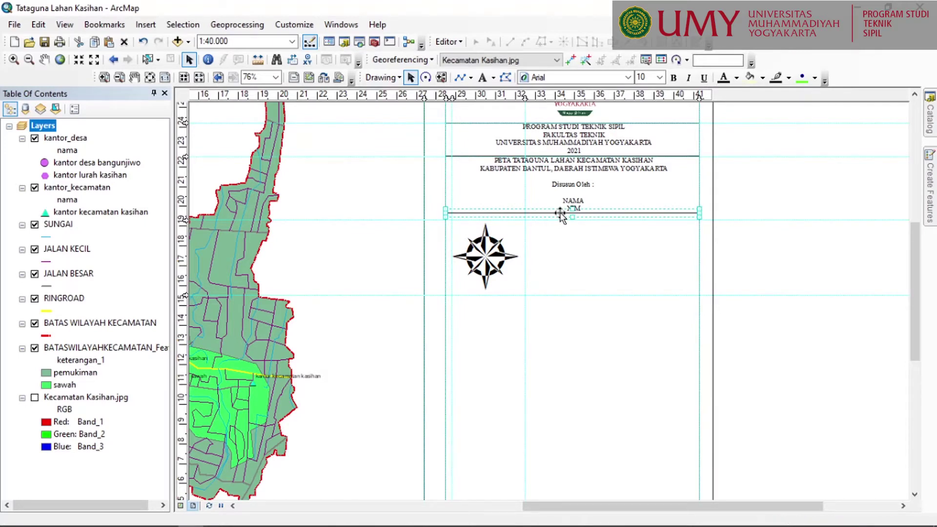
pyautogui.moveTo(562, 215)
pyautogui.mouseDown()
pyautogui.moveTo(569, 328)
pyautogui.moveTo(553, 223)
pyautogui.mouseUp()
pyautogui.moveTo(557, 227); pyautogui.dragTo(545, 295)
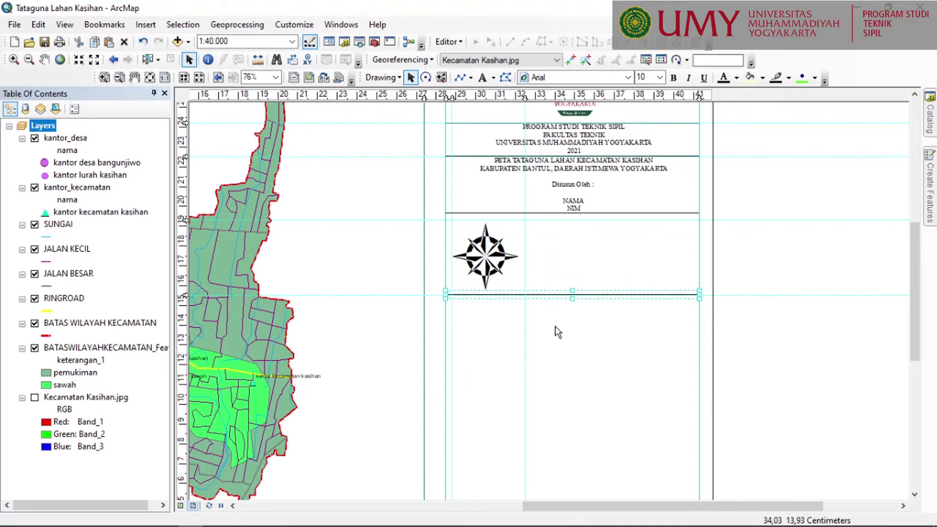
# - Draw a vertical line along the guide beside the north arrow, joining the third and fourth divider lines, and deselect it
pyautogui.scroll(-3, 542, 220)
pyautogui.click(460, 77)
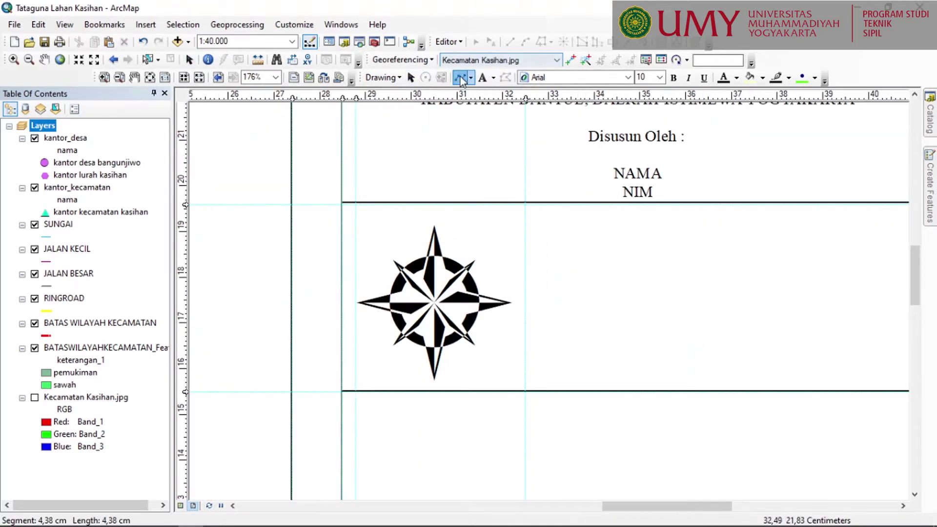
pyautogui.click(524, 204)
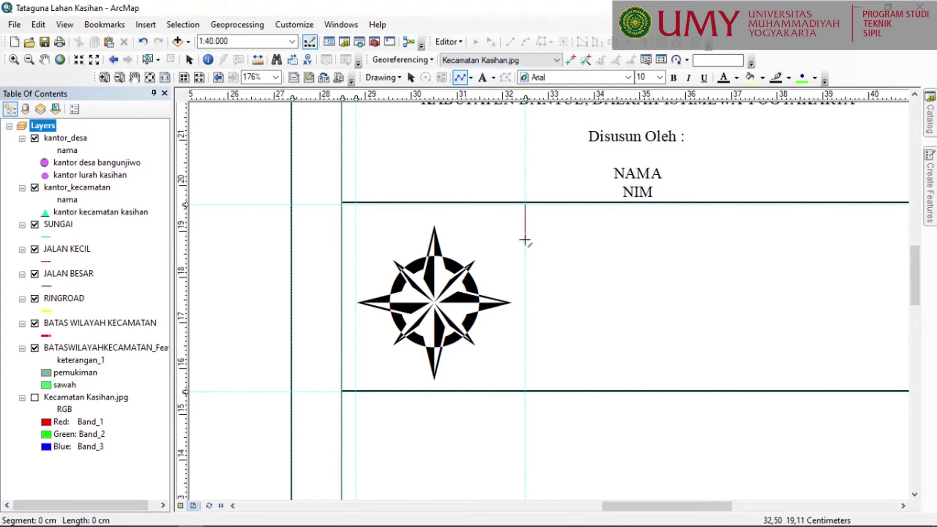
pyautogui.click(525, 391)
pyautogui.press('Escape')
pyautogui.click(573, 313)
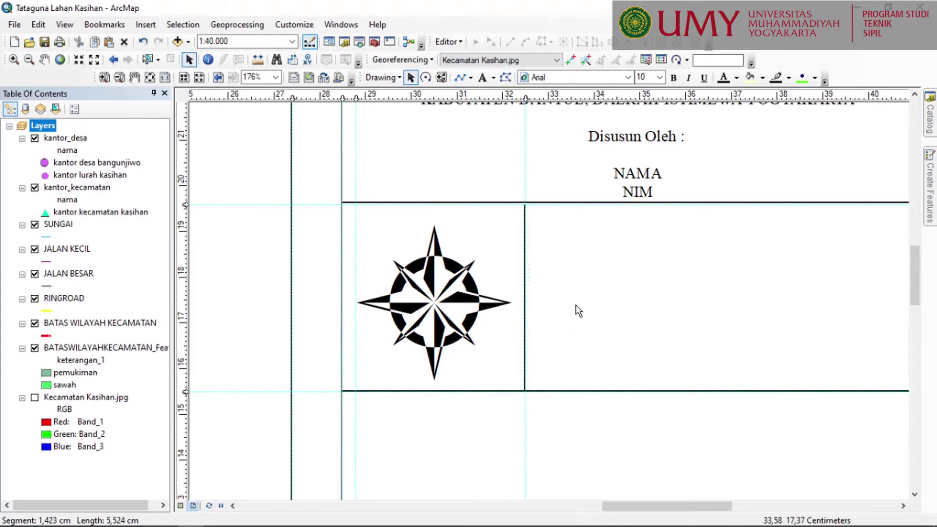
# - Duplicate the "PROGRAM STUDI TEKNIK SIPIL" text block and move the copy into the empty cell beside the north arrow
pyautogui.moveTo(593, 300); pyautogui.dragTo(538, 270)
pyautogui.scroll(-1, 537, 270)
pyautogui.scroll(-12, 537, 270)
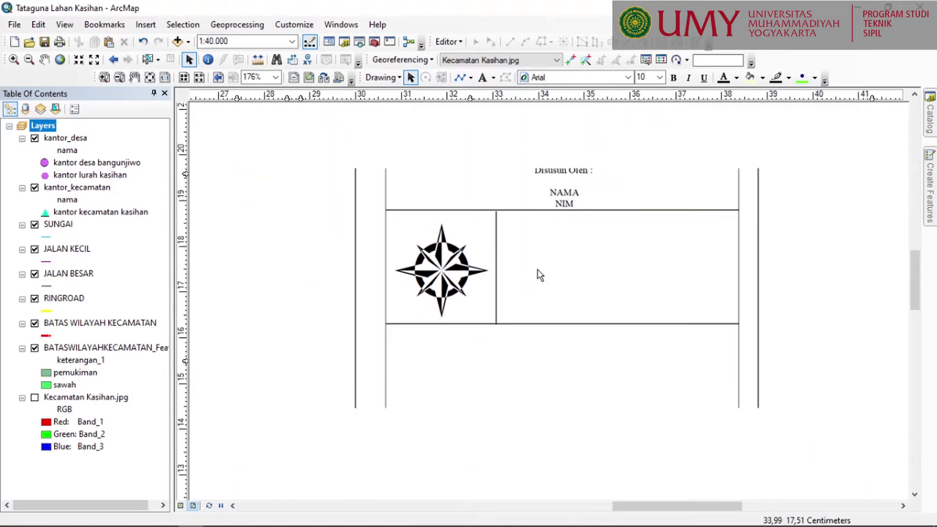
pyautogui.scroll(-4, 557, 280)
pyautogui.moveTo(544, 328); pyautogui.dragTo(531, 350)
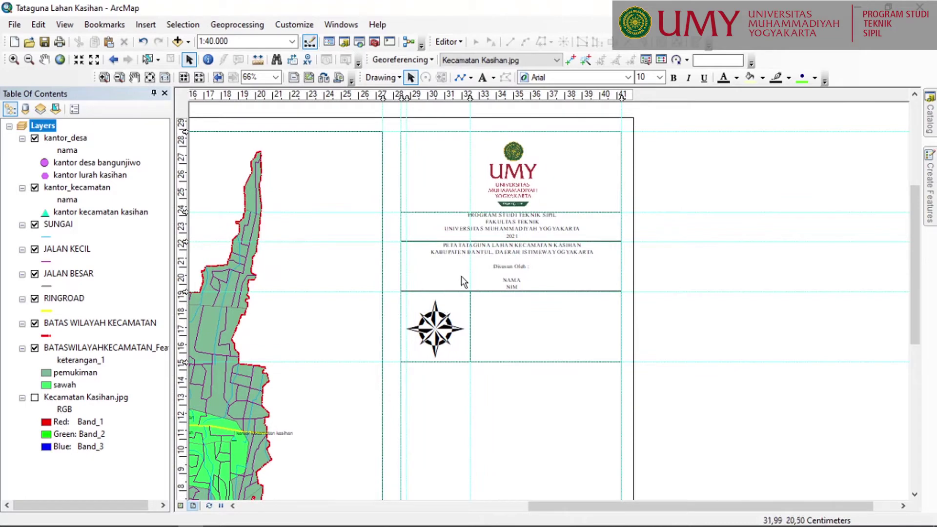
pyautogui.scroll(1, 466, 276)
pyautogui.scroll(1, 471, 271)
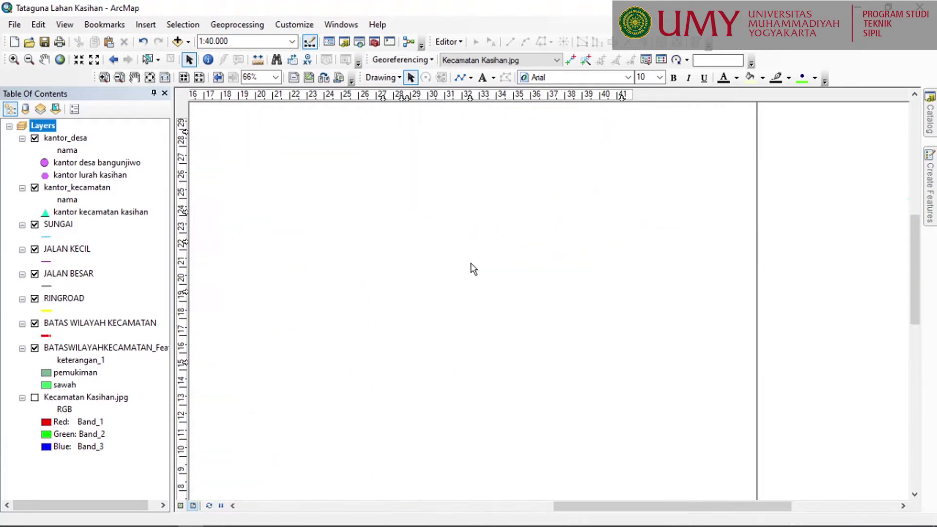
pyautogui.click(592, 214)
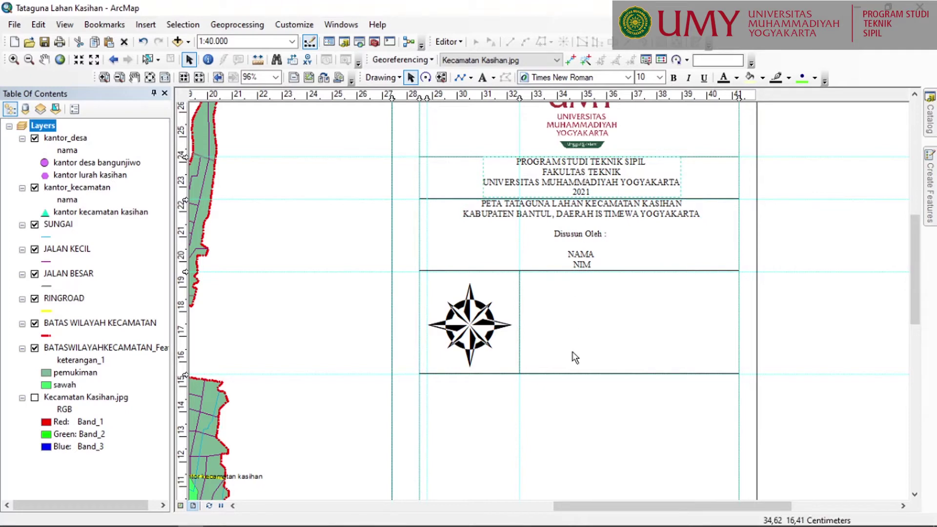
pyautogui.click(592, 176)
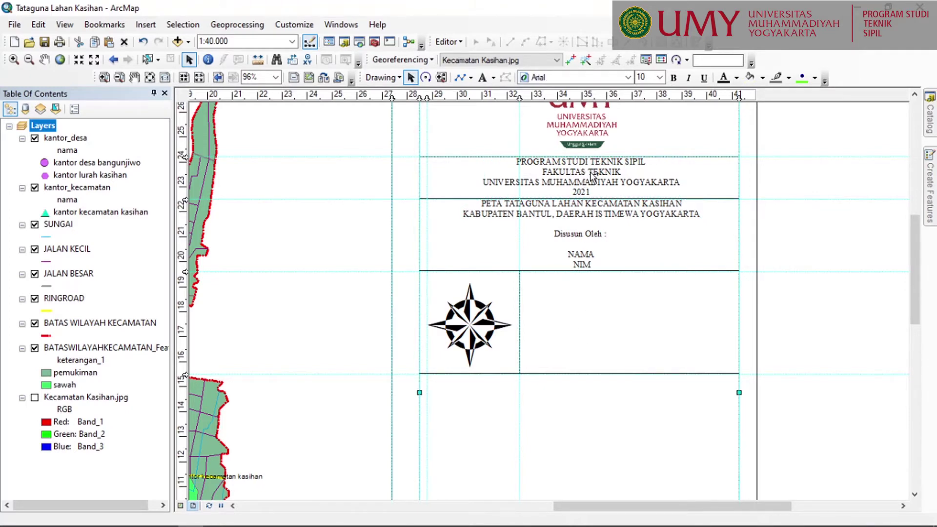
pyautogui.click(592, 174)
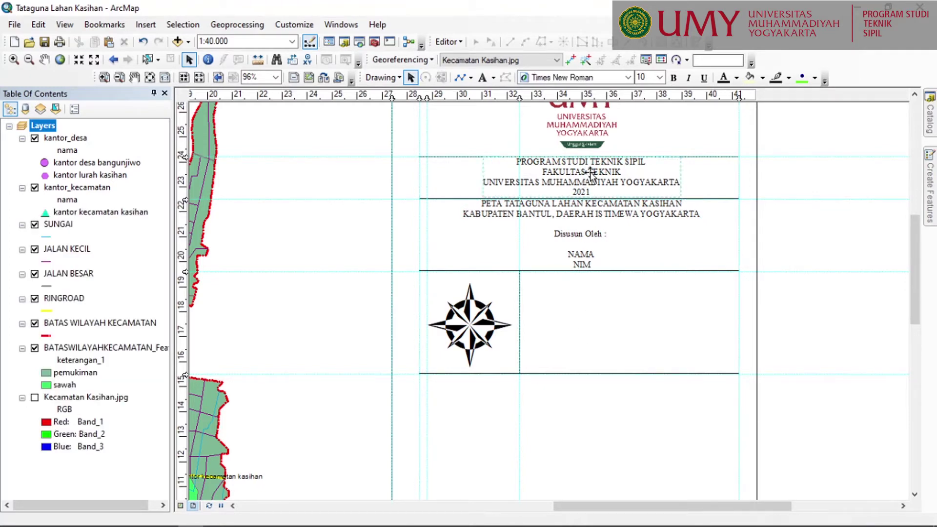
pyautogui.hotkey('ctrl', 'v')
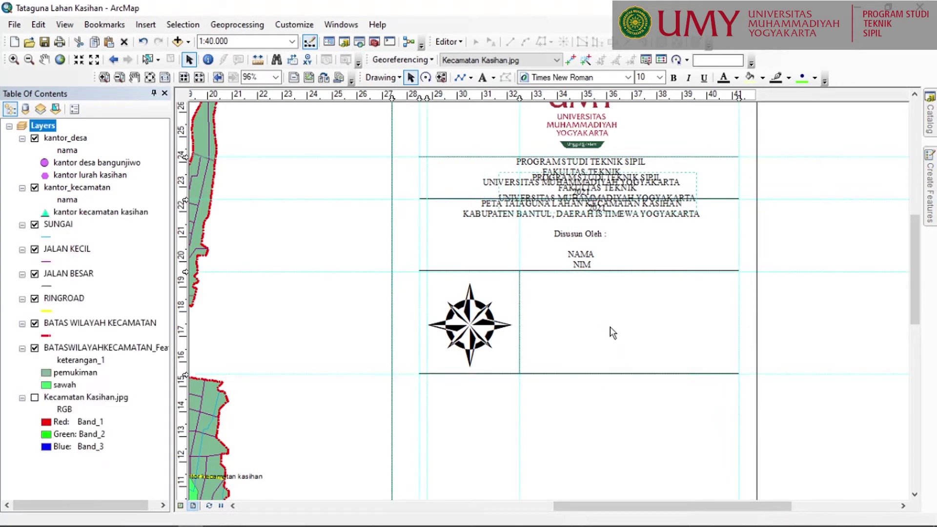
pyautogui.moveTo(565, 180); pyautogui.dragTo(607, 319)
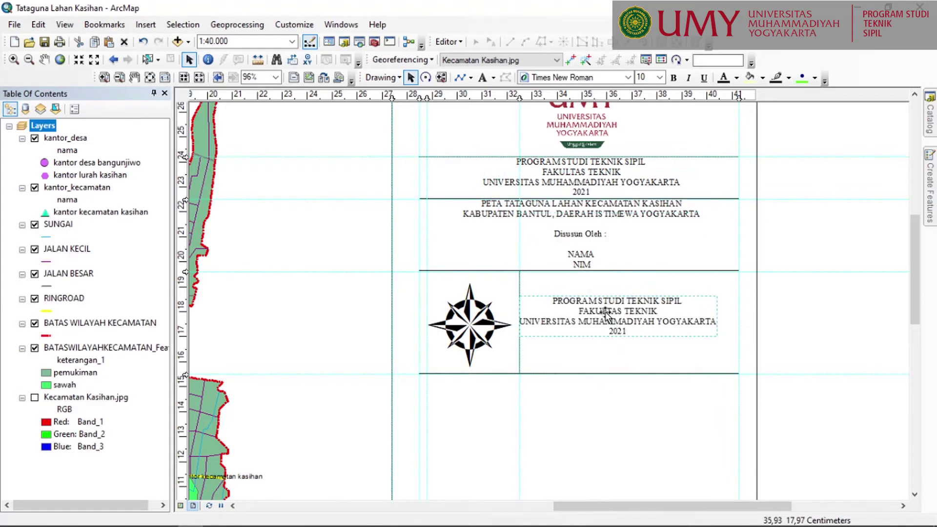
# - Replace the copied text with "U", centre it directly above the north arrow and deselect it
pyautogui.doubleClick(607, 318)
pyautogui.press('Delete')
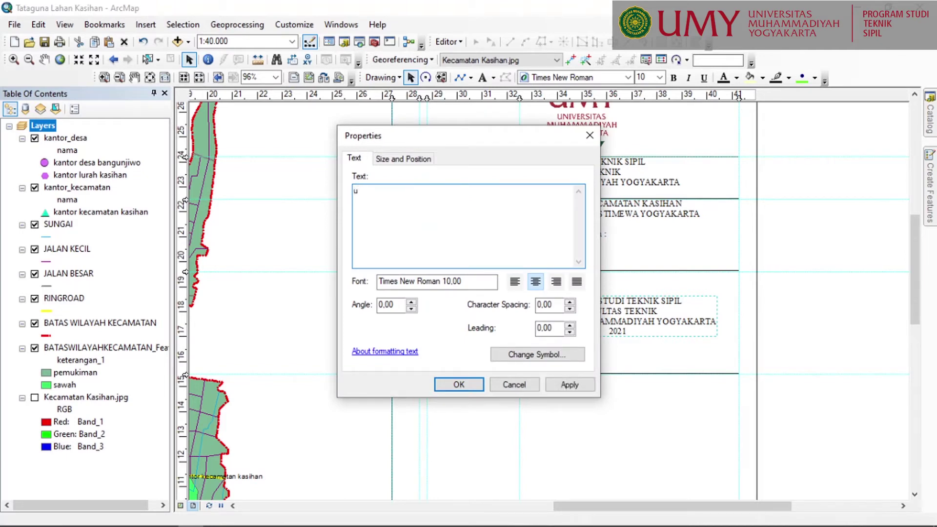
pyautogui.click(571, 385)
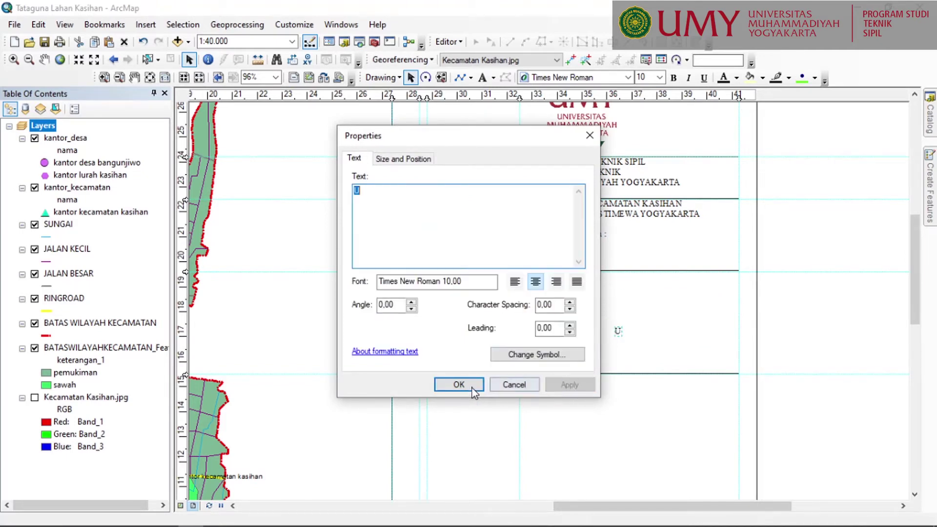
pyautogui.click(469, 386)
pyautogui.moveTo(618, 333); pyautogui.dragTo(471, 288)
pyautogui.click(652, 327)
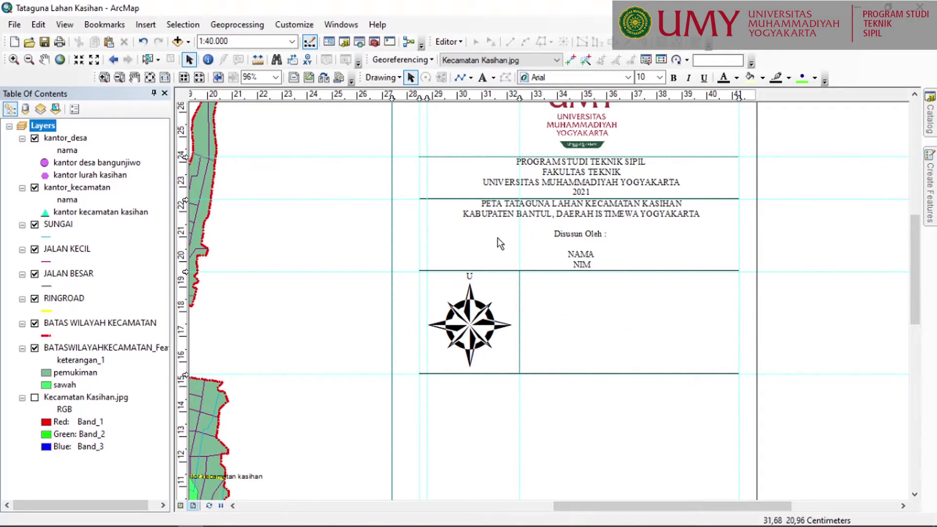
# - Insert an Alternating Scale Bar 1 with division units in Kilometers and the label "Kilometer"
pyautogui.click(142, 30)
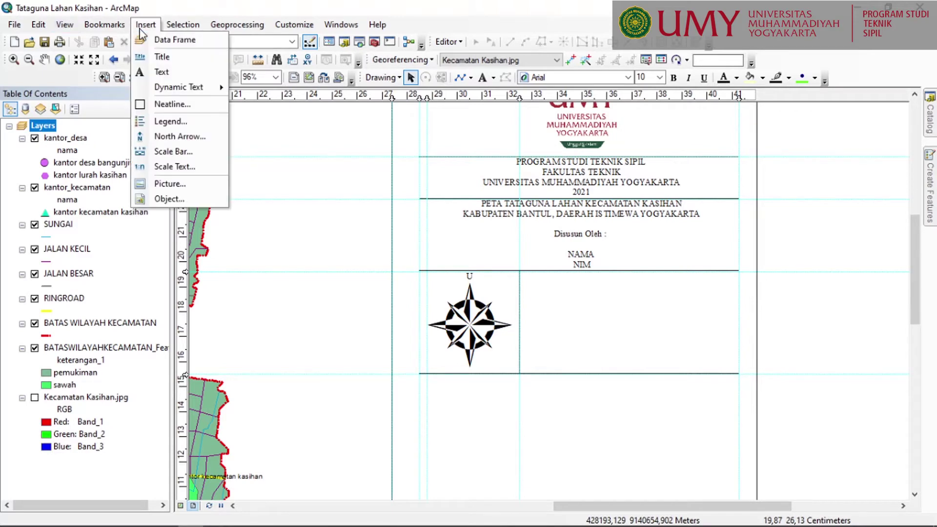
pyautogui.click(192, 157)
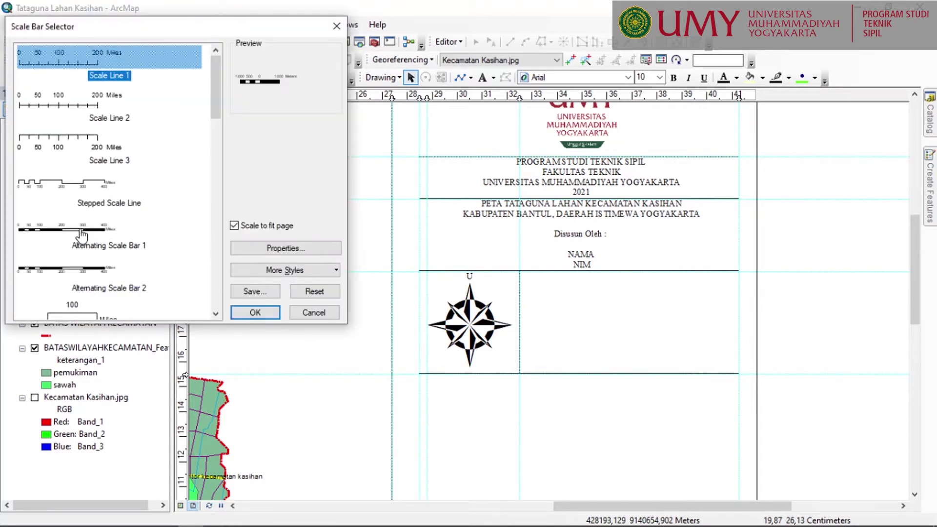
pyautogui.click(81, 236)
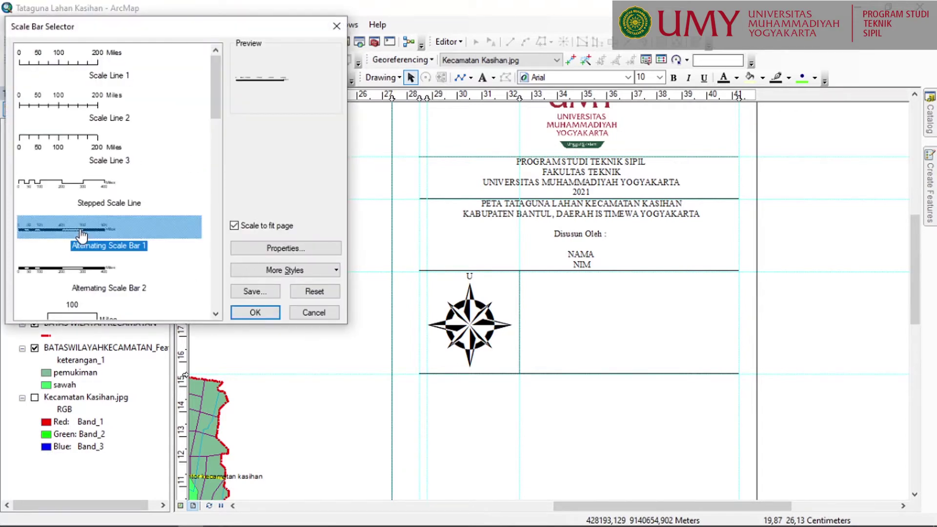
pyautogui.click(298, 250)
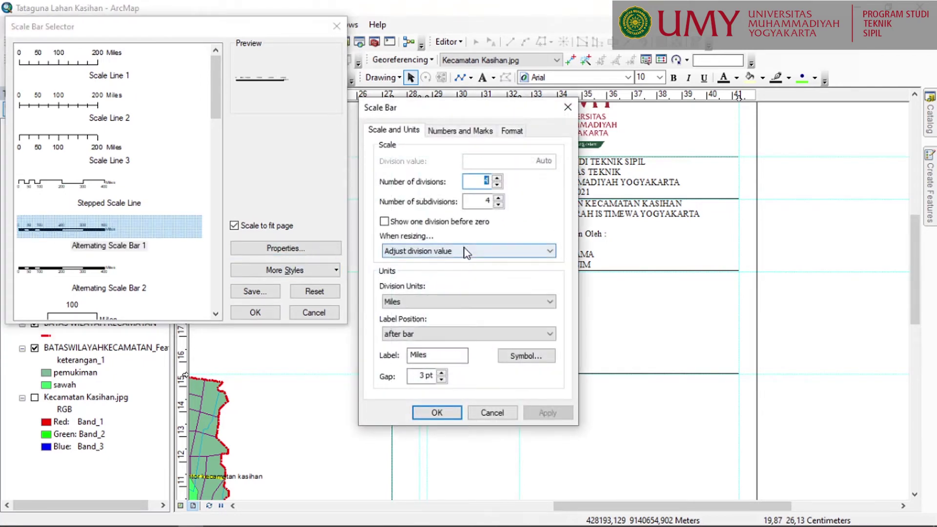
pyautogui.click(437, 302)
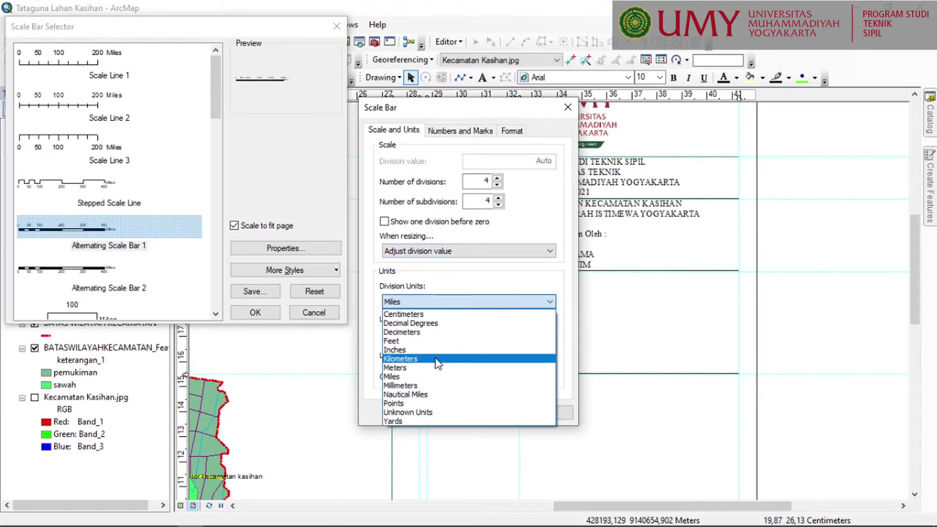
pyautogui.click(437, 359)
pyautogui.click(452, 355)
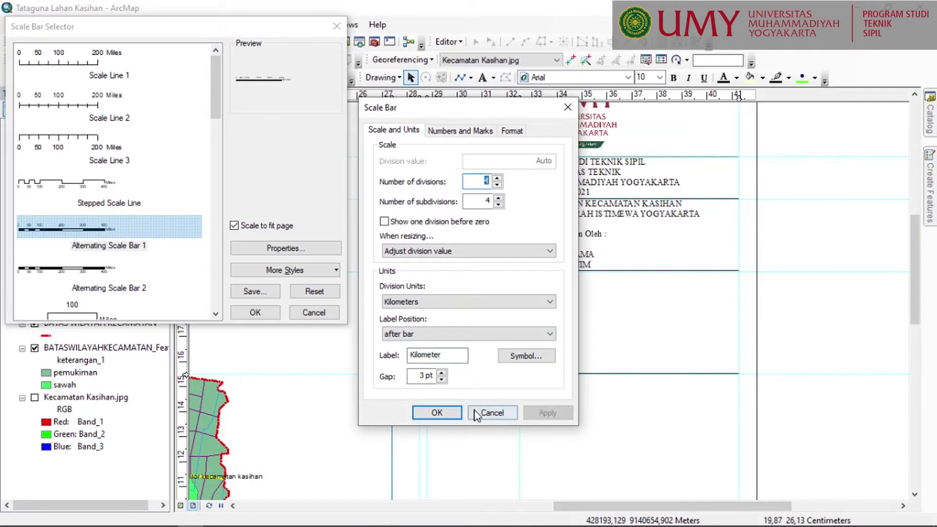
pyautogui.click(449, 412)
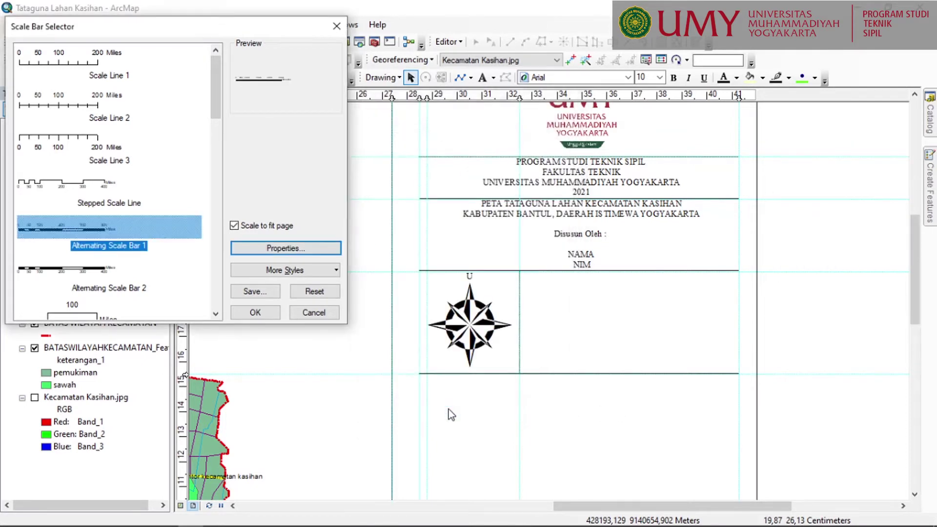
pyautogui.click(255, 311)
# - Move the scale bar into the cell beside the north arrow, narrow it to fit and nudge it slightly down
pyautogui.moveTo(593, 301); pyautogui.dragTo(629, 316)
pyautogui.moveTo(728, 326); pyautogui.dragTo(636, 324)
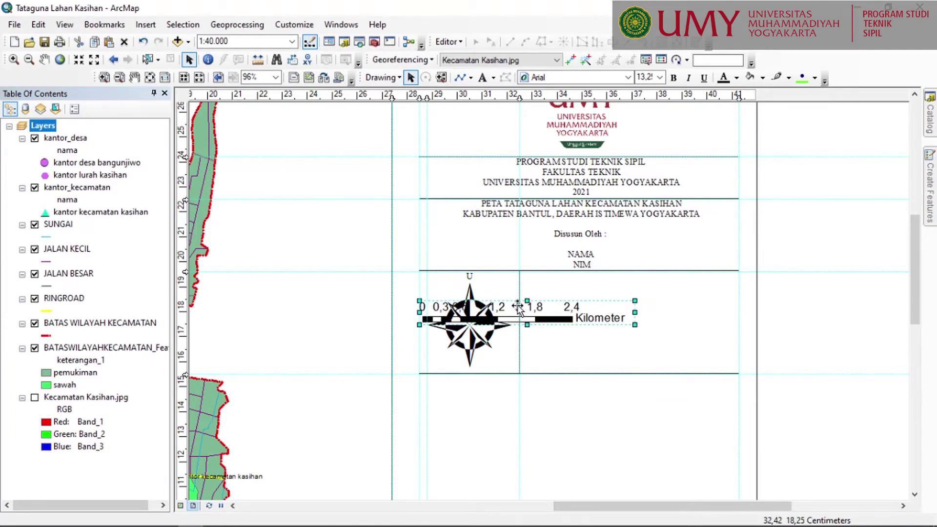
pyautogui.moveTo(518, 308); pyautogui.dragTo(623, 308)
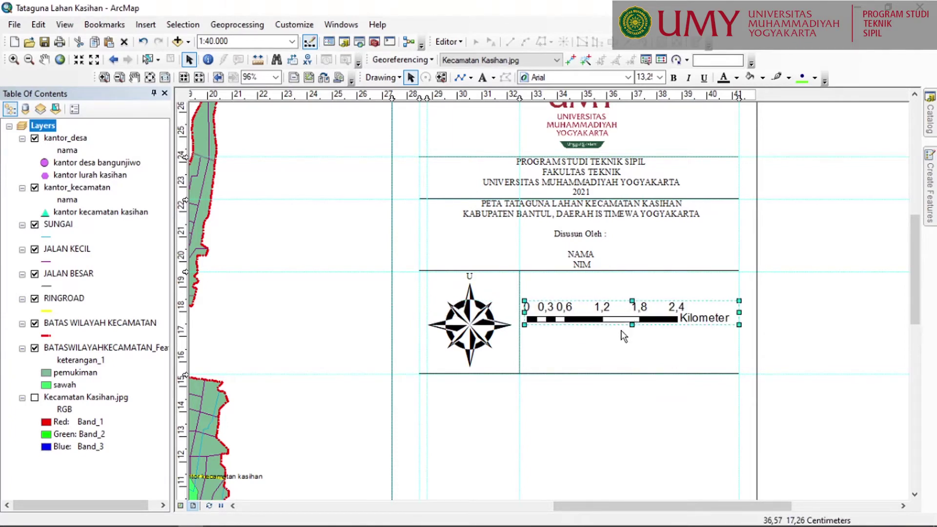
pyautogui.click(614, 355)
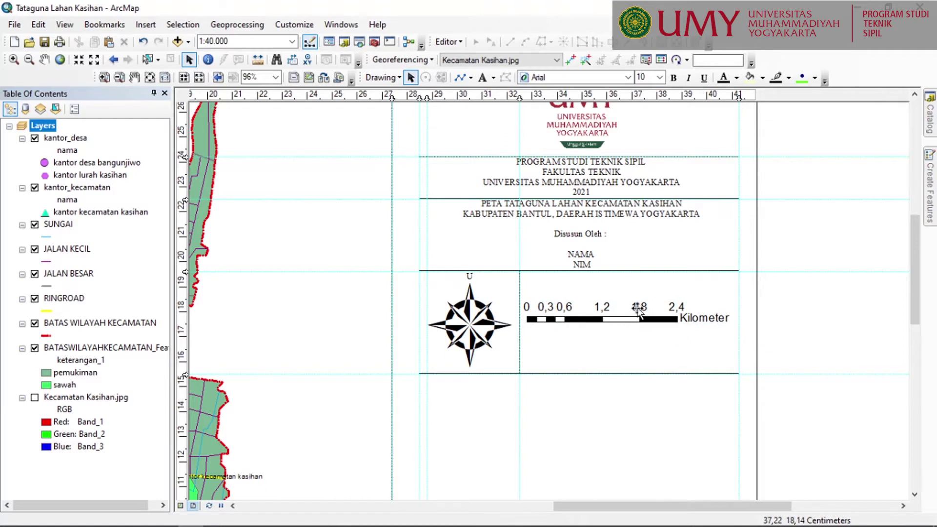
pyautogui.moveTo(638, 309); pyautogui.dragTo(639, 316)
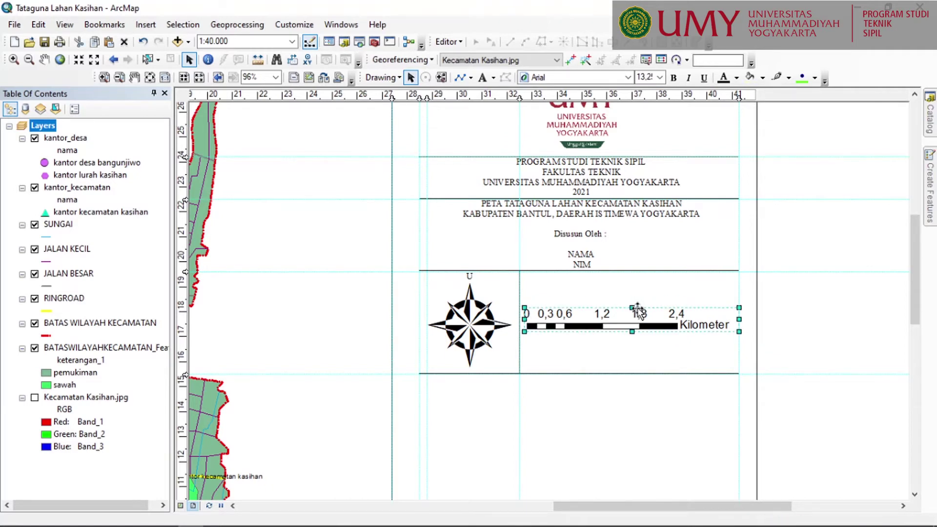
pyautogui.click(834, 317)
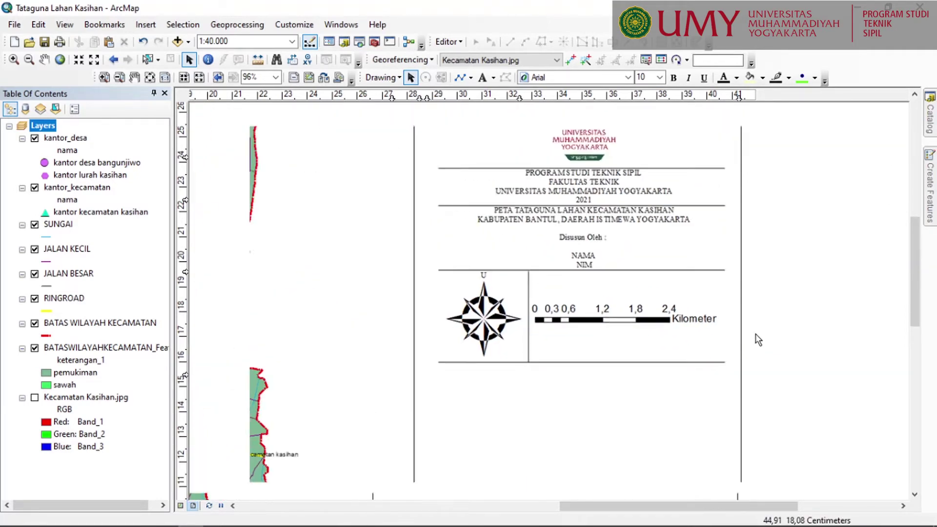
# - Draw a rectangle about 12.9 cm wide and 28.3 cm high as the border around the side box contents
pyautogui.scroll(3, 756, 340)
pyautogui.click(736, 406)
pyautogui.click(747, 169)
pyautogui.moveTo(660, 361); pyautogui.dragTo(650, 359)
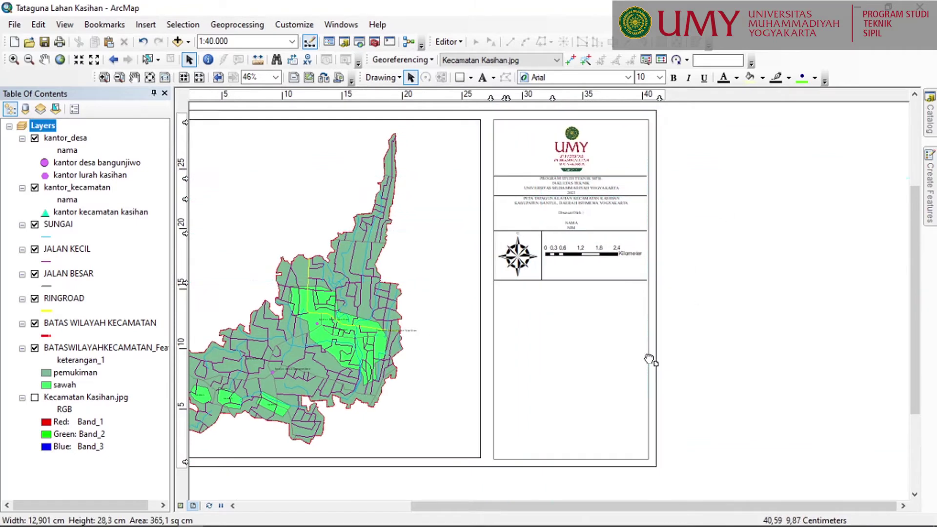
pyautogui.scroll(-3, 522, 248)
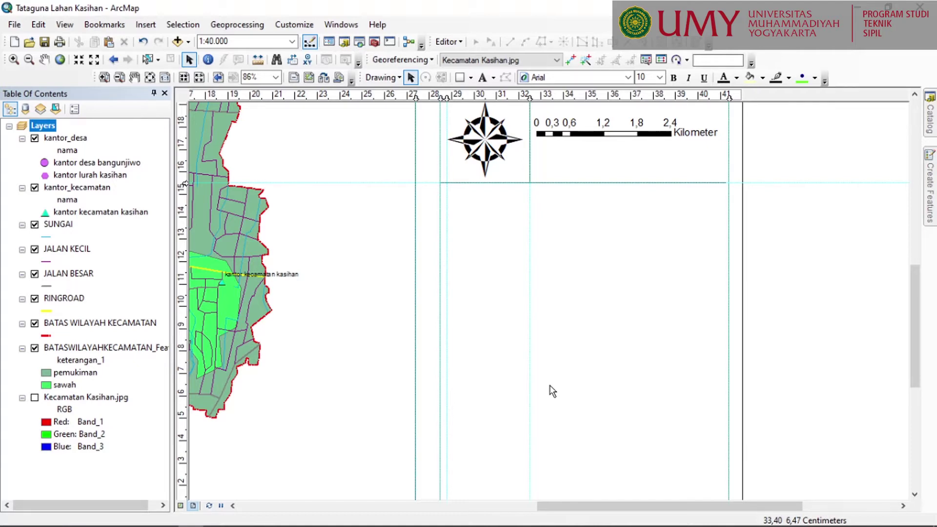
pyautogui.scroll(-2, 576, 381)
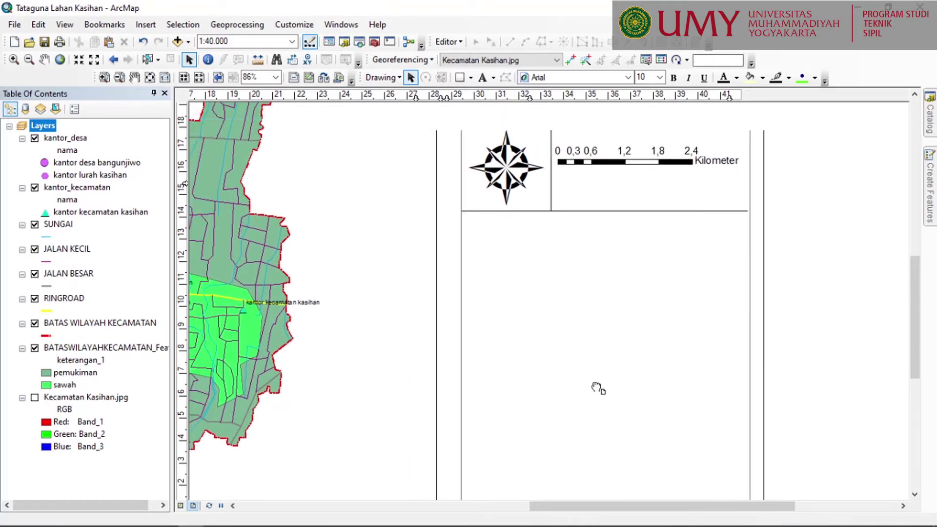
pyautogui.scroll(2, 588, 341)
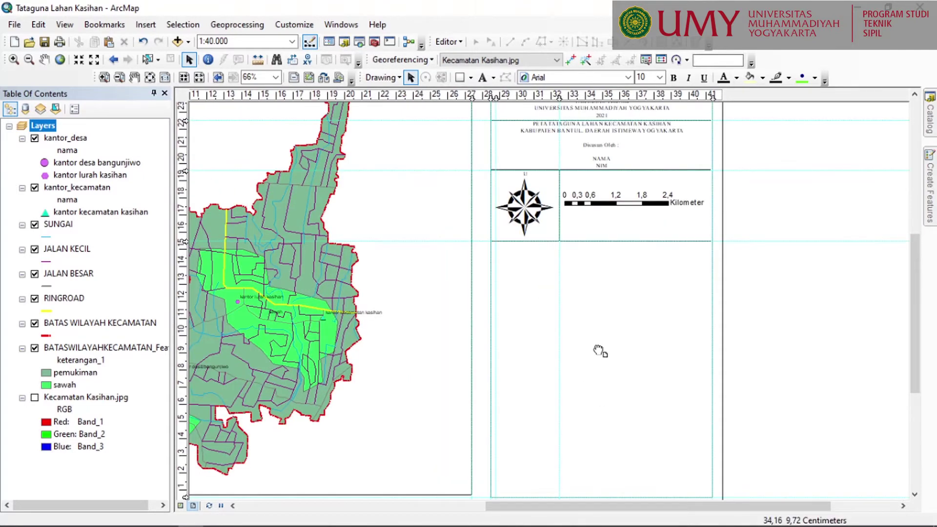
# - Start the Dissolve tool with the BATASWILAYAHKECAMATAN_Featur layer as its input features
pyautogui.moveTo(586, 346); pyautogui.dragTo(582, 356)
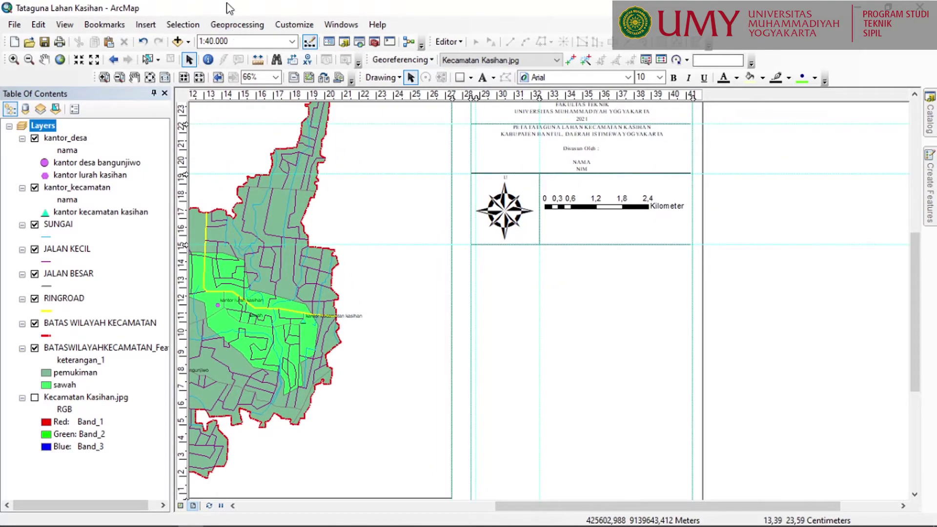
pyautogui.click(239, 25)
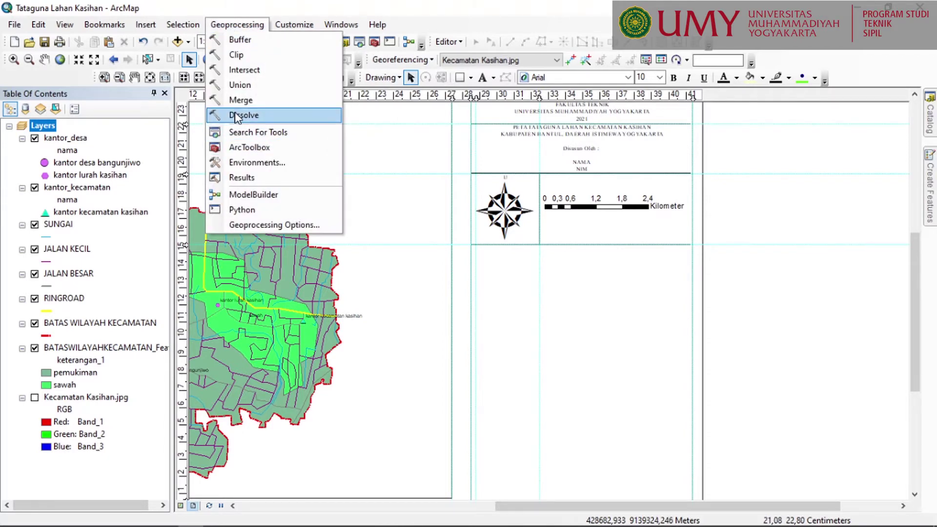
pyautogui.click(236, 116)
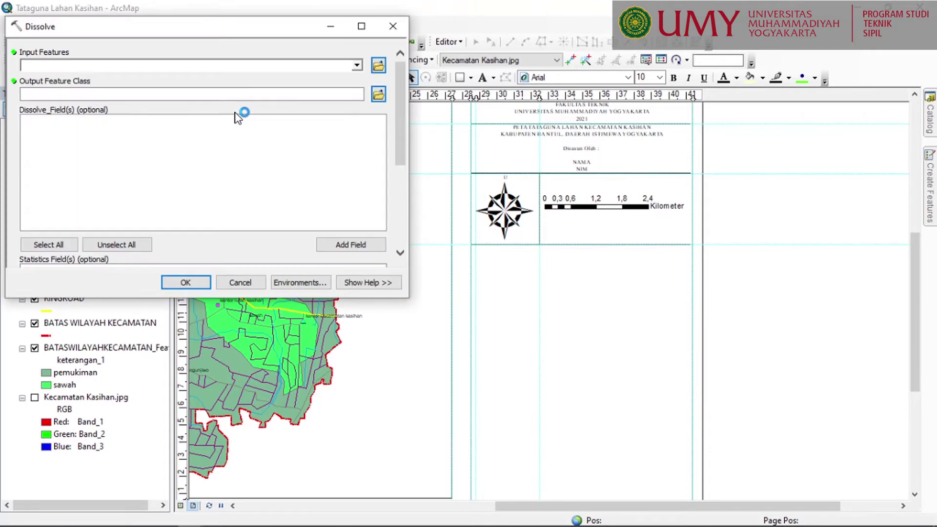
pyautogui.moveTo(232, 27); pyautogui.dragTo(598, 98)
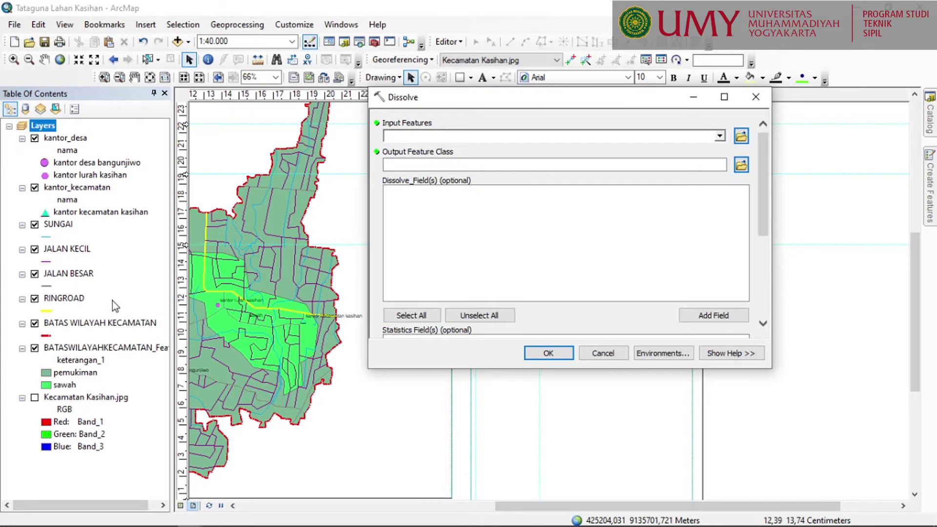
pyautogui.click(71, 351)
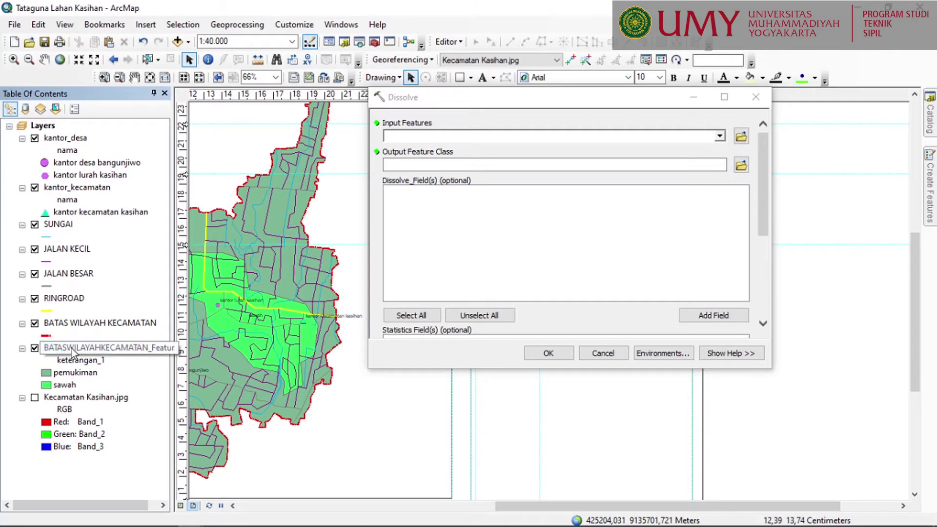
pyautogui.moveTo(72, 353); pyautogui.dragTo(464, 133)
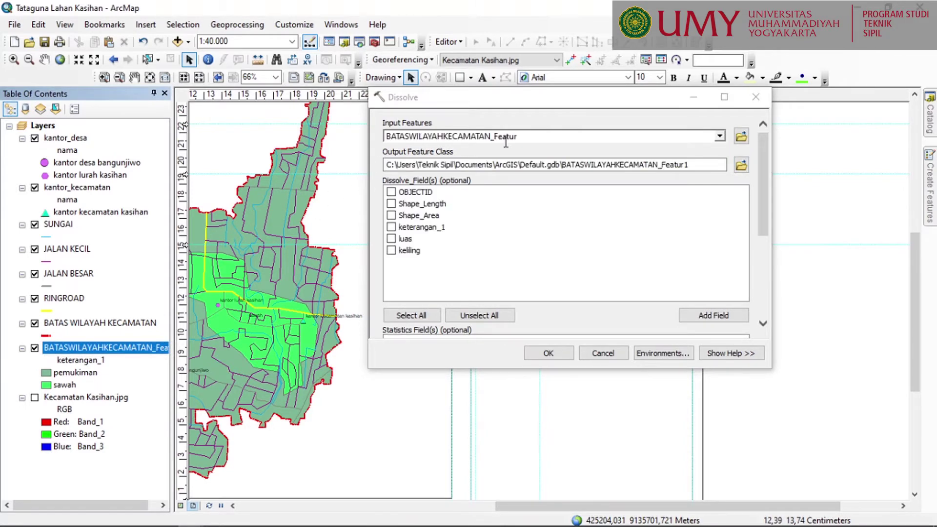
# - Set the output to BATAS WILAYAH GABUNGAN in the Documents\ArcGIS home folder and run the dissolve on the keterangan_1 field
pyautogui.click(742, 165)
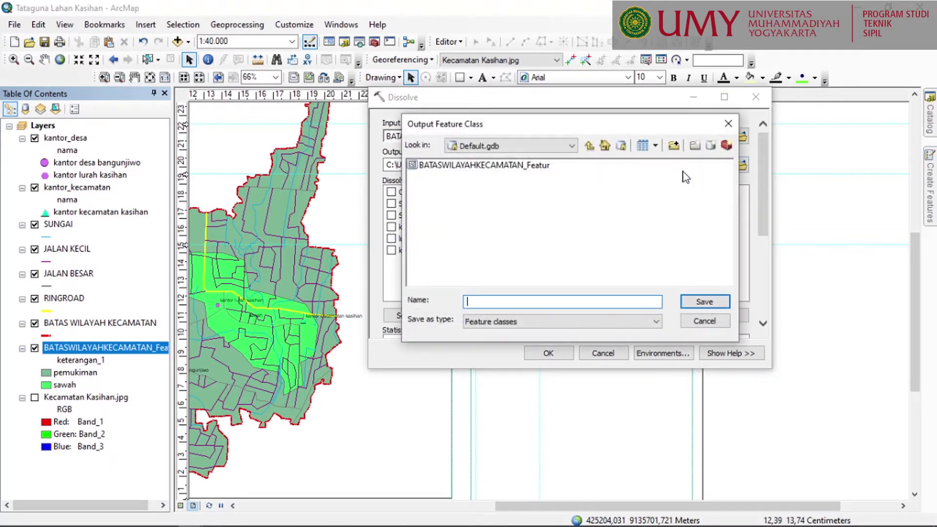
pyautogui.click(528, 145)
pyautogui.click(528, 157)
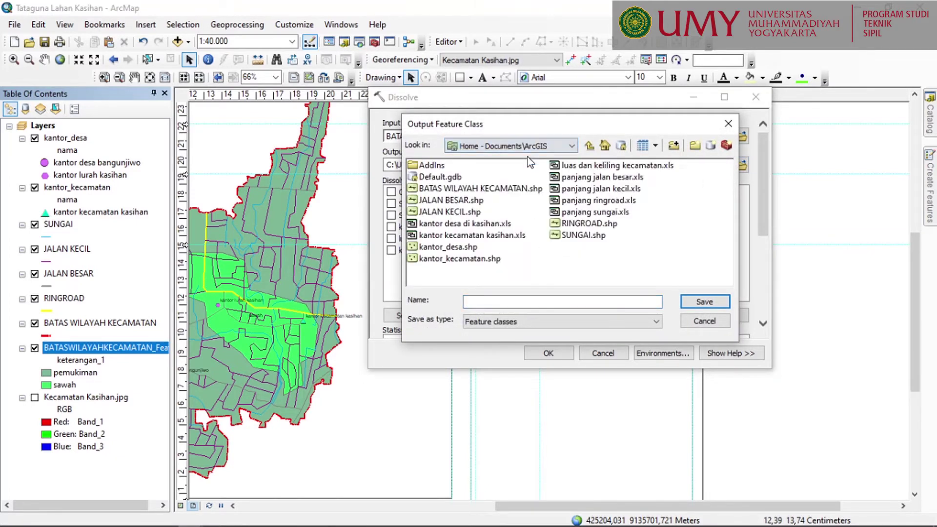
pyautogui.click(514, 303)
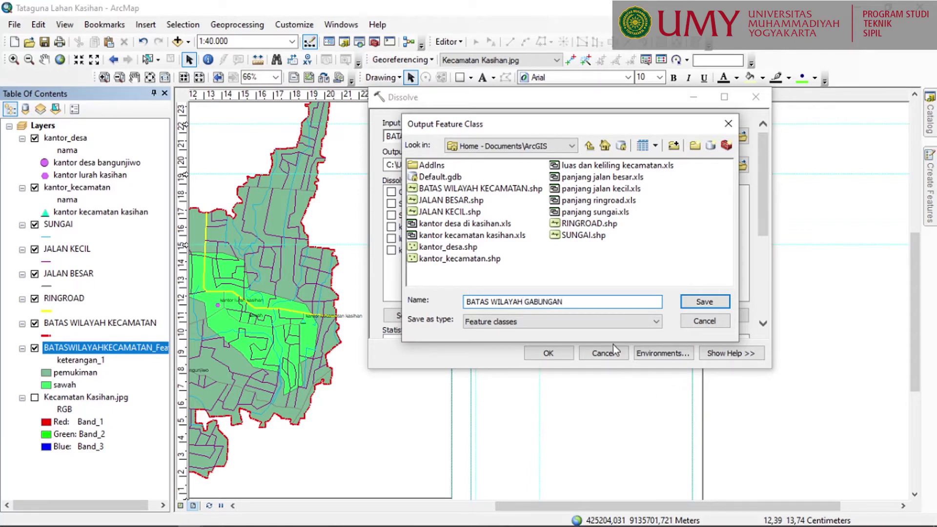
pyautogui.click(687, 302)
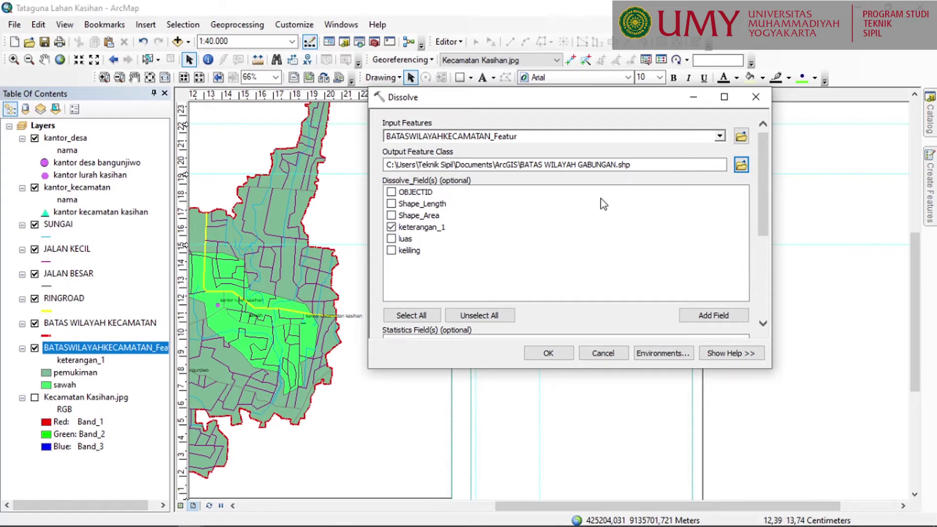
pyautogui.click(539, 352)
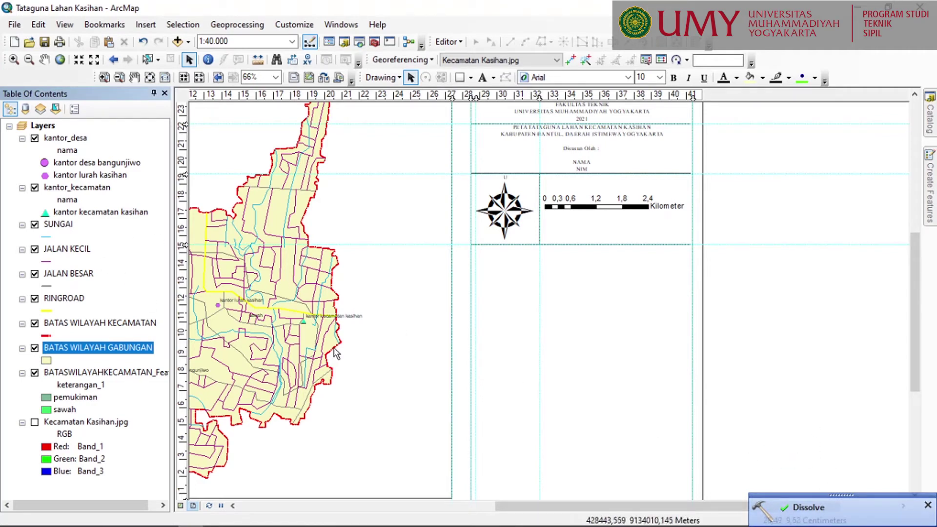
# - Hide the BATAS WILAYAH GABUNGAN layer on the map and open its attribute table
pyautogui.moveTo(408, 365); pyautogui.dragTo(490, 363)
pyautogui.moveTo(425, 362); pyautogui.dragTo(517, 346)
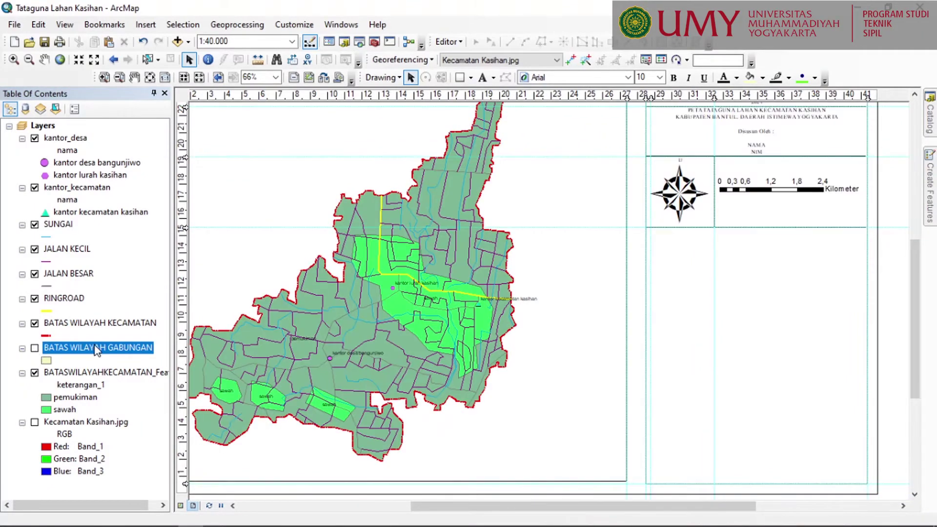
pyautogui.rightClick(105, 349)
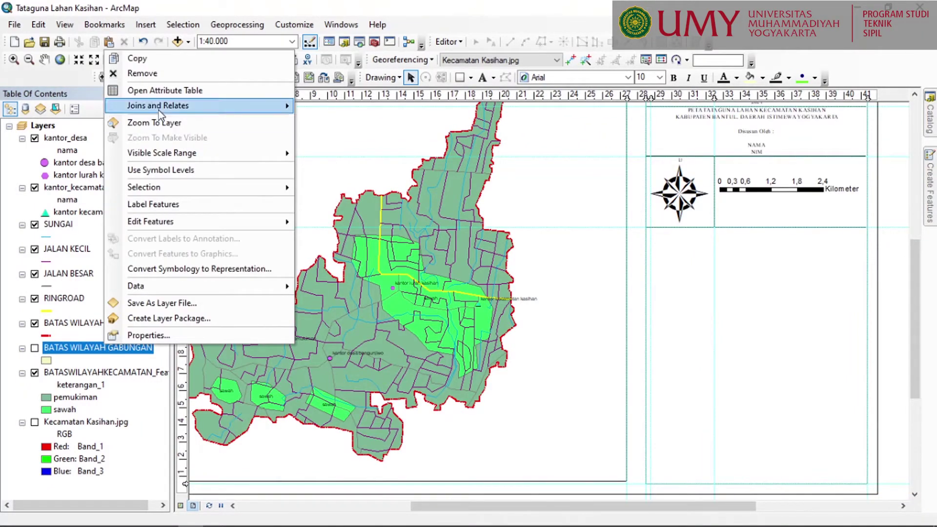
pyautogui.click(165, 90)
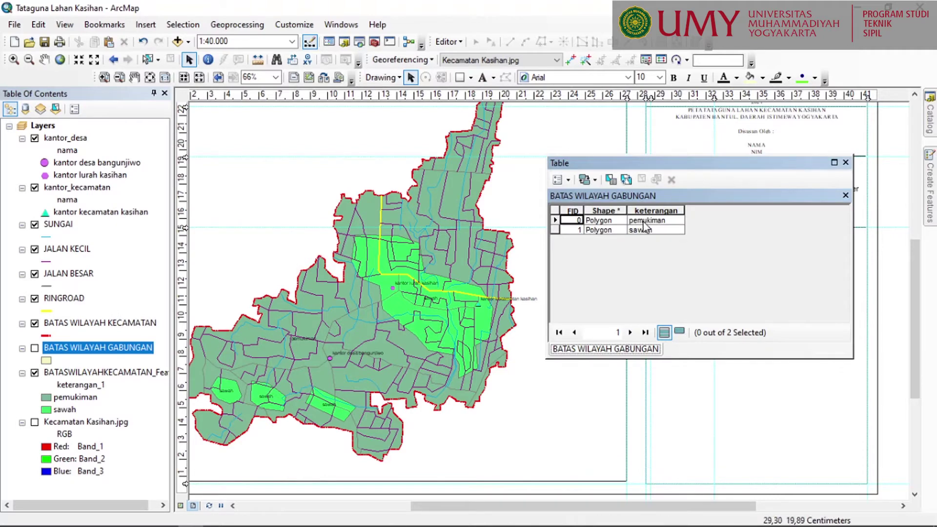
# - Add a field named KELILING of type Double to the BATAS WILAYAH GABUNGAN table
pyautogui.click(561, 181)
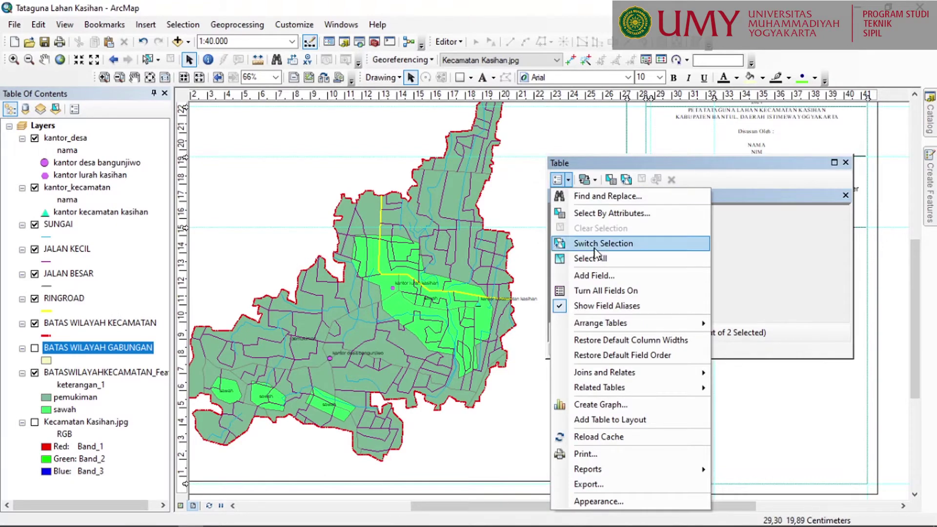
pyautogui.click(597, 276)
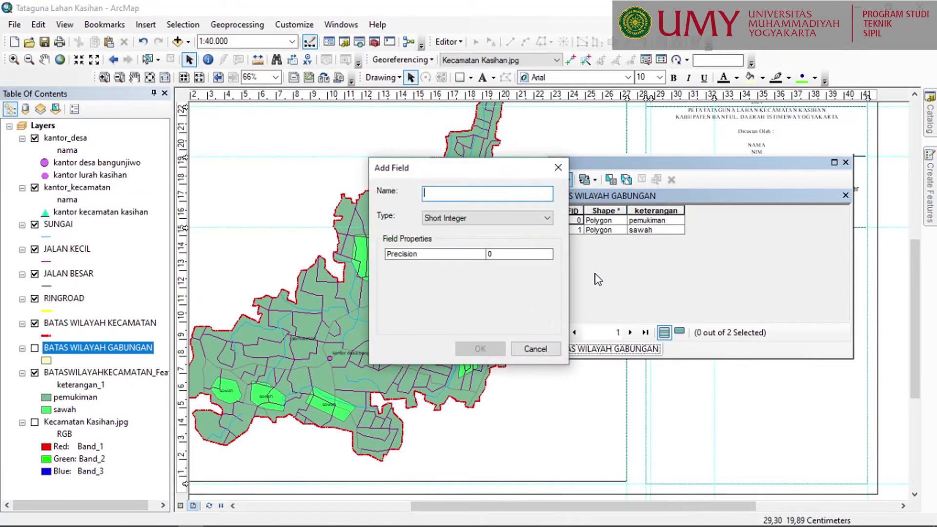
pyautogui.write('KELILING')
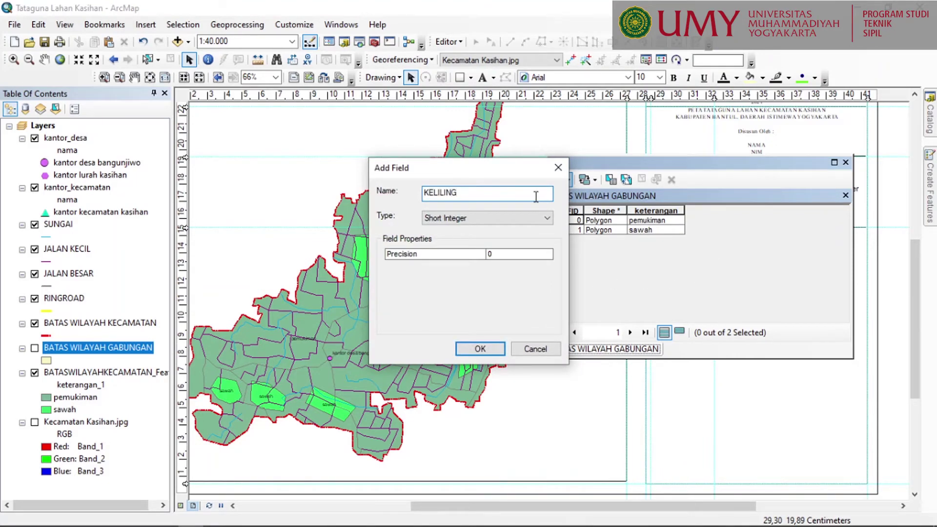
pyautogui.click(488, 217)
pyautogui.click(471, 258)
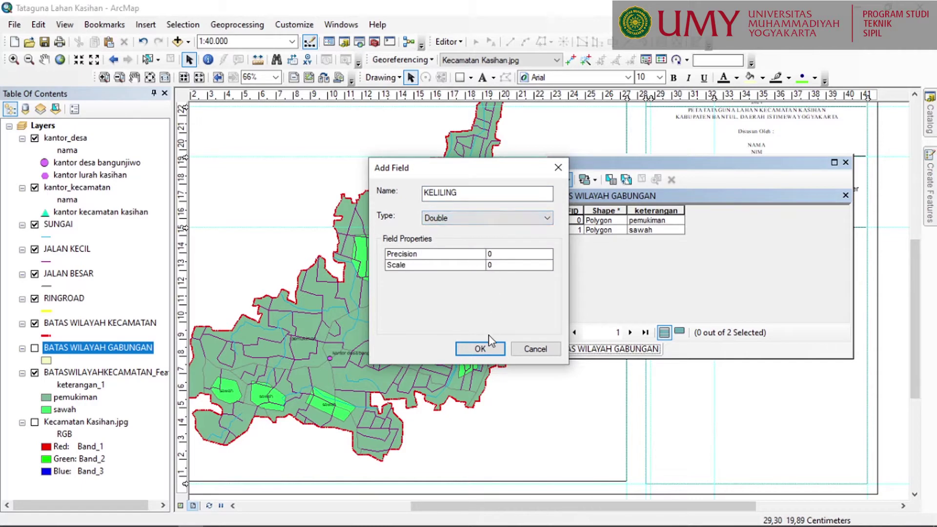
pyautogui.click(481, 349)
# - Add a field named LUAS of type Double to the BATAS WILAYAH GABUNGAN table
pyautogui.click(566, 180)
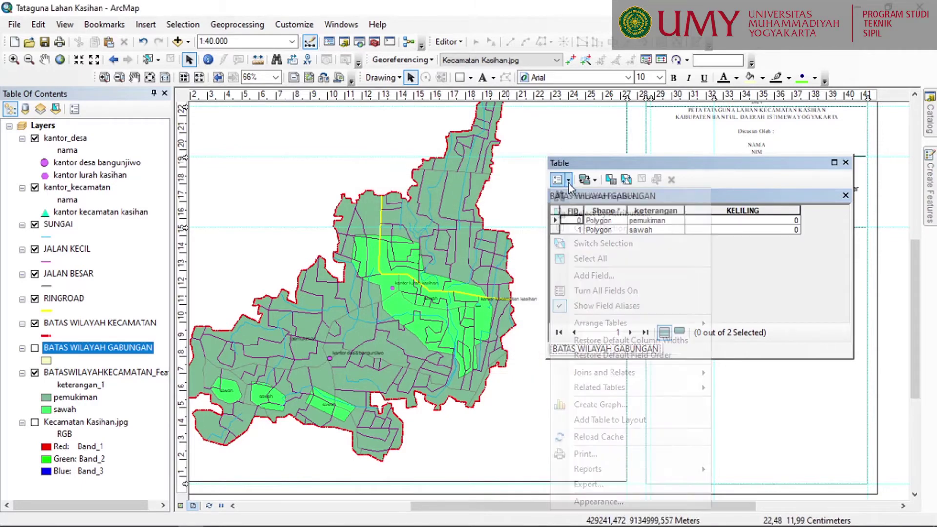
pyautogui.click(590, 276)
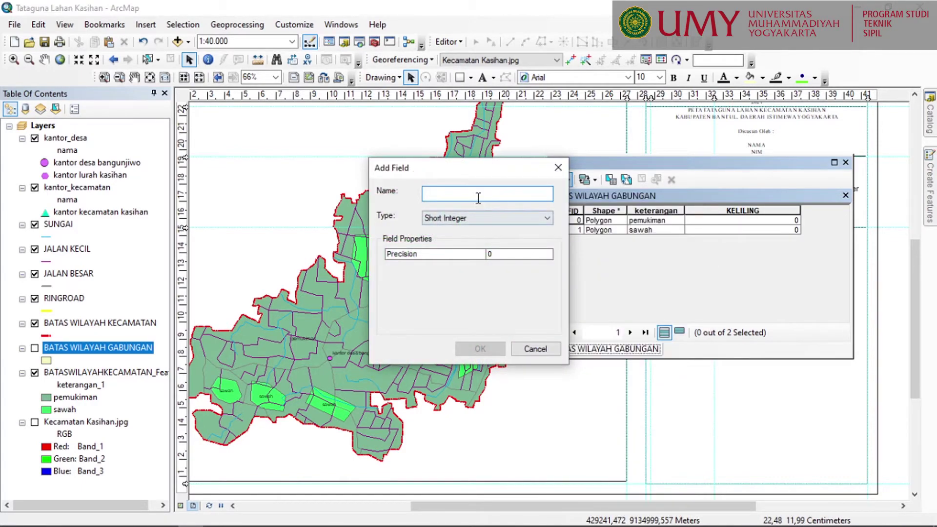
pyautogui.write('LUAS')
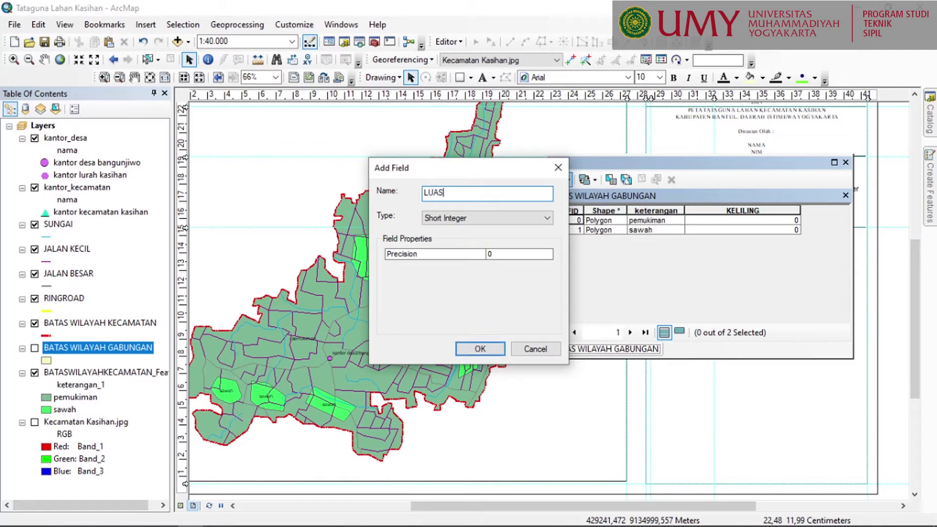
pyautogui.click(482, 217)
pyautogui.click(471, 259)
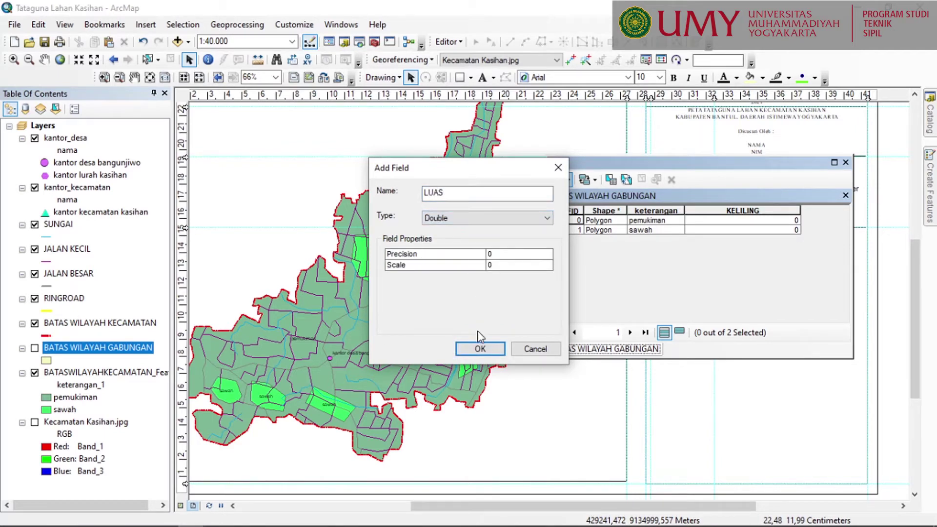
pyautogui.click(481, 350)
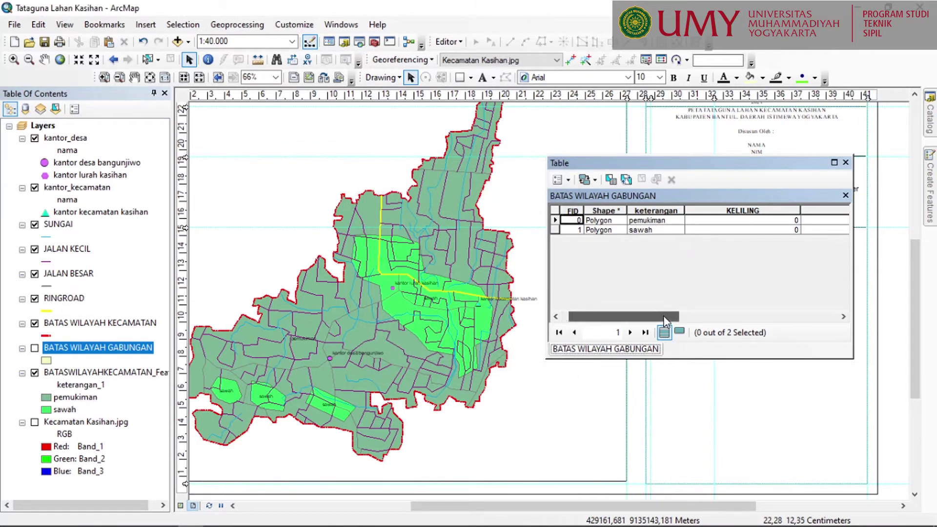
# - Calculate the KELILING field's geometry as Perimeter in Kilometers, using the data source's coordinate system
pyautogui.moveTo(657, 316); pyautogui.dragTo(690, 321)
pyautogui.click(708, 213)
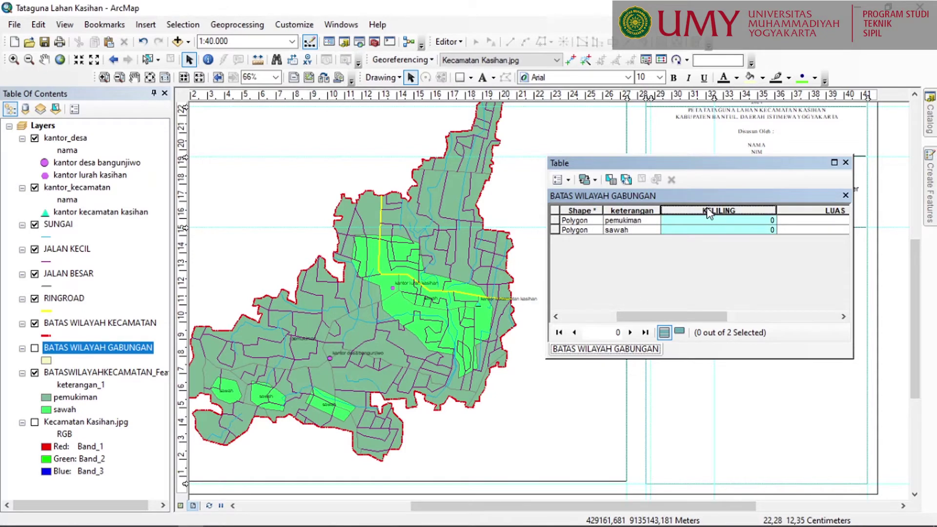
pyautogui.rightClick(709, 214)
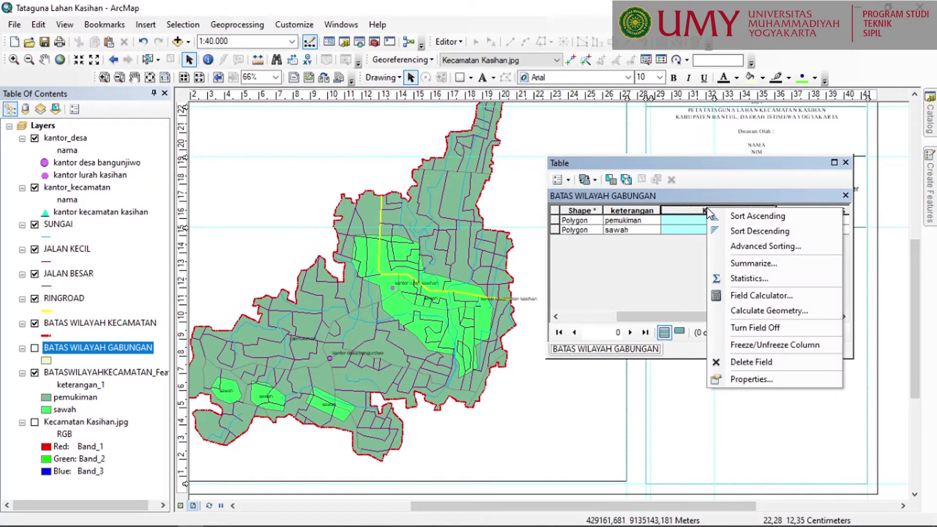
pyautogui.click(754, 313)
pyautogui.click(438, 299)
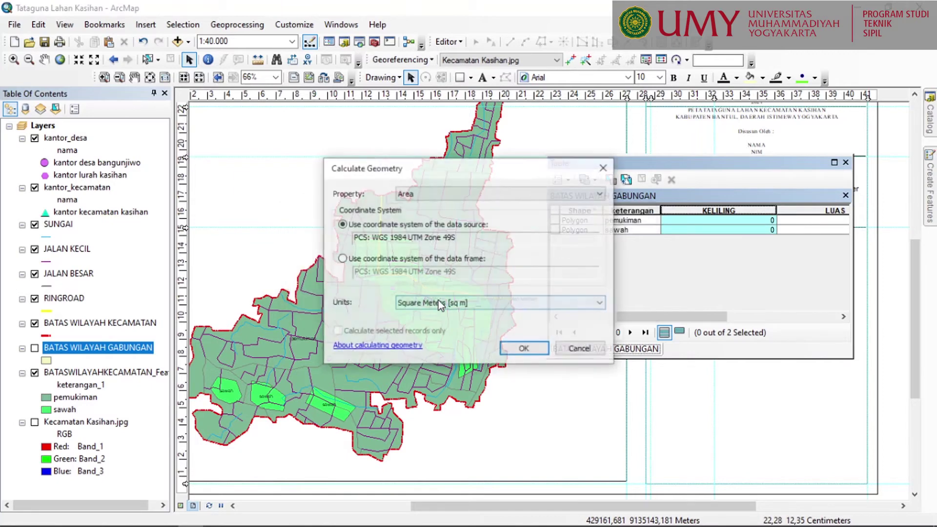
pyautogui.click(466, 195)
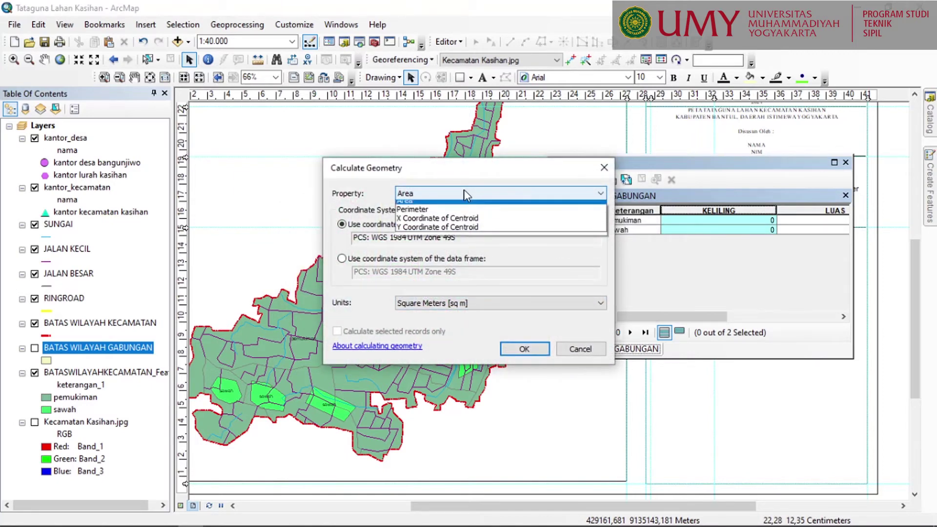
pyautogui.click(456, 207)
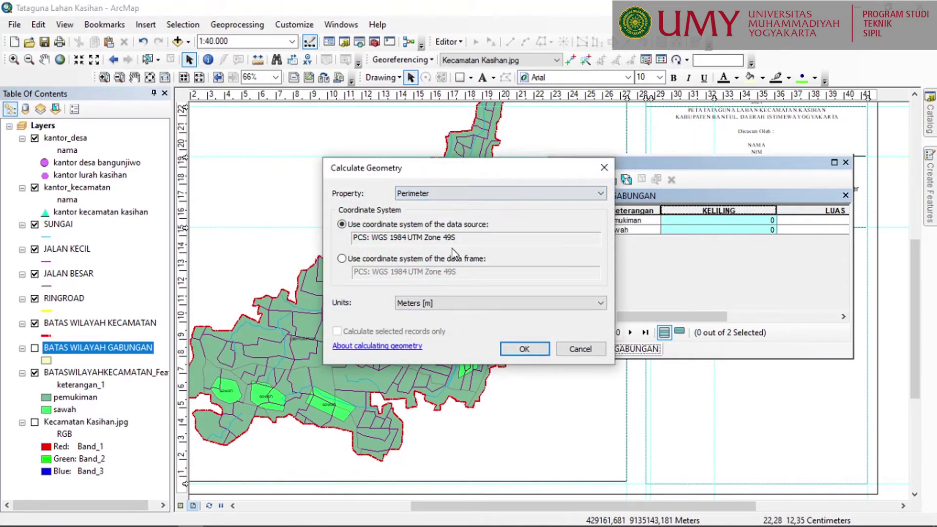
pyautogui.click(440, 303)
pyautogui.click(462, 344)
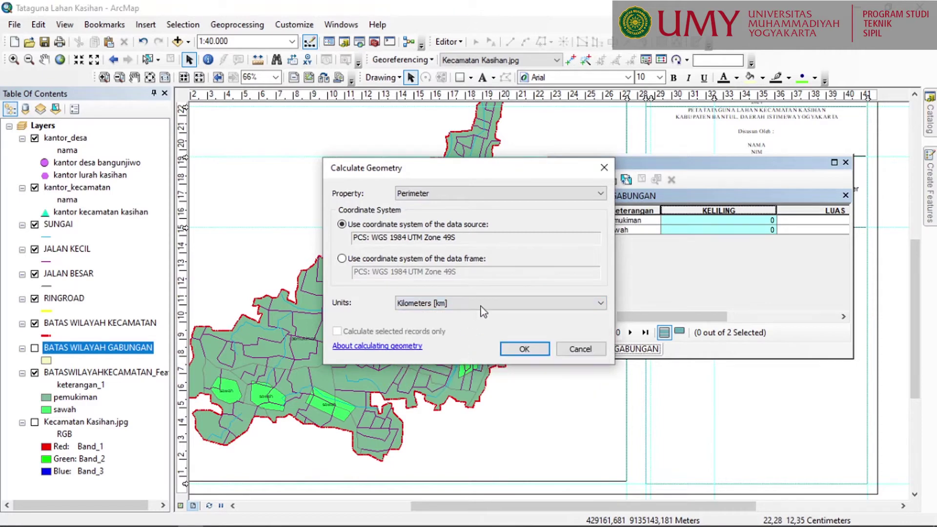
pyautogui.click(531, 349)
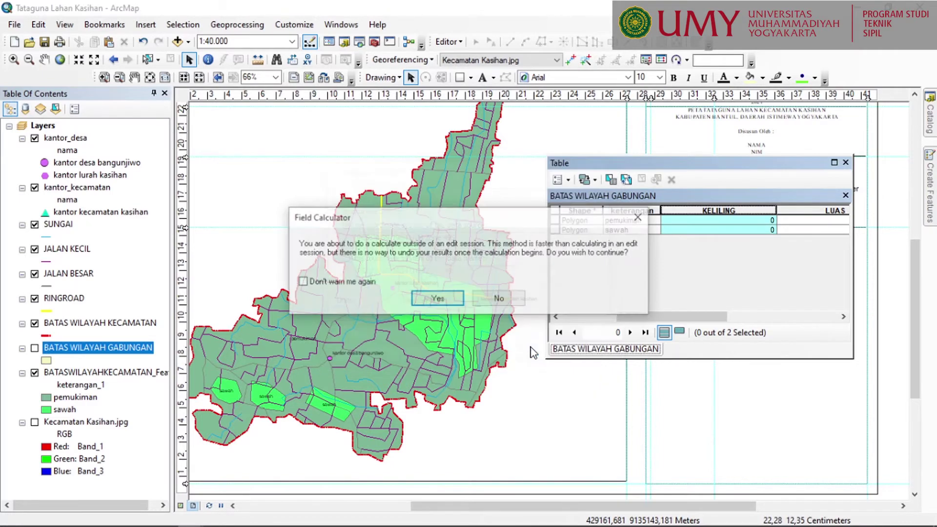
pyautogui.click(438, 298)
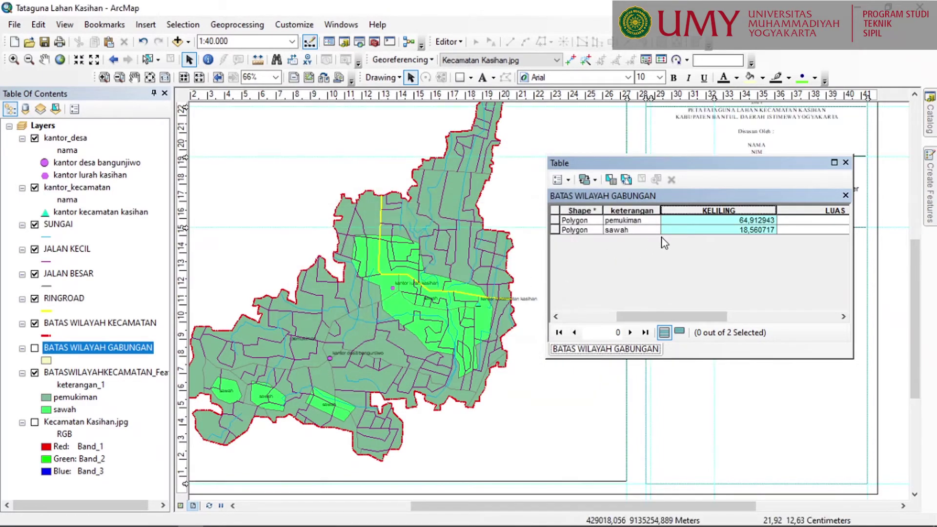
# - Calculate the LUAS field's geometry as Area in Square Kilometers, using the data source's coordinate system
pyautogui.moveTo(668, 318); pyautogui.dragTo(744, 322)
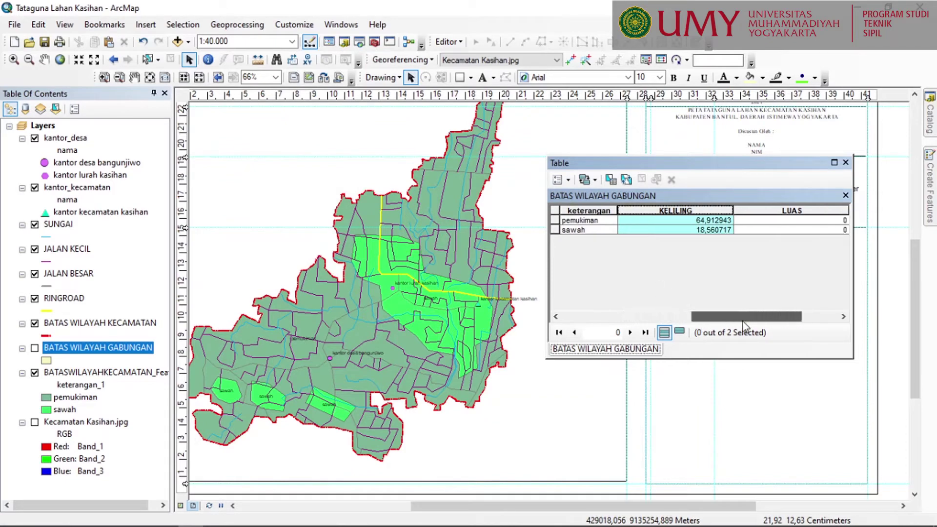
pyautogui.click(778, 210)
pyautogui.rightClick(778, 210)
pyautogui.click(830, 311)
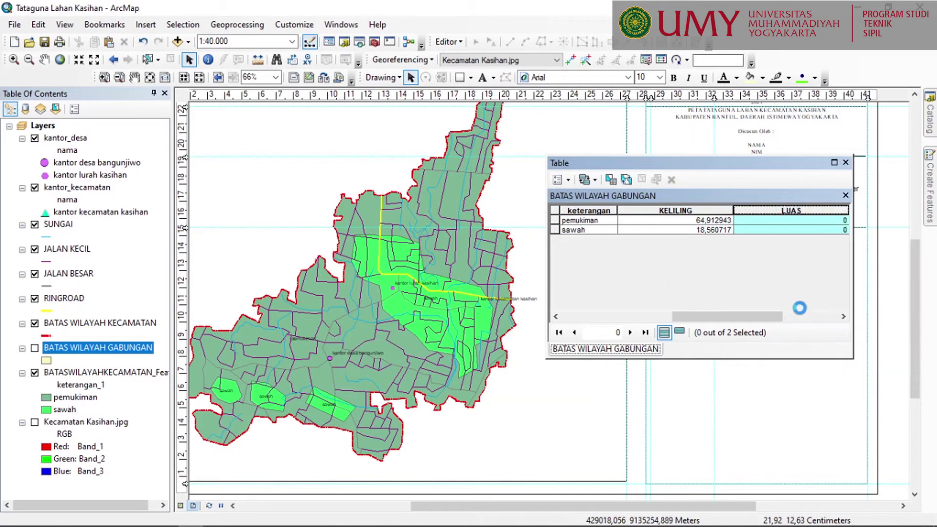
pyautogui.click(441, 304)
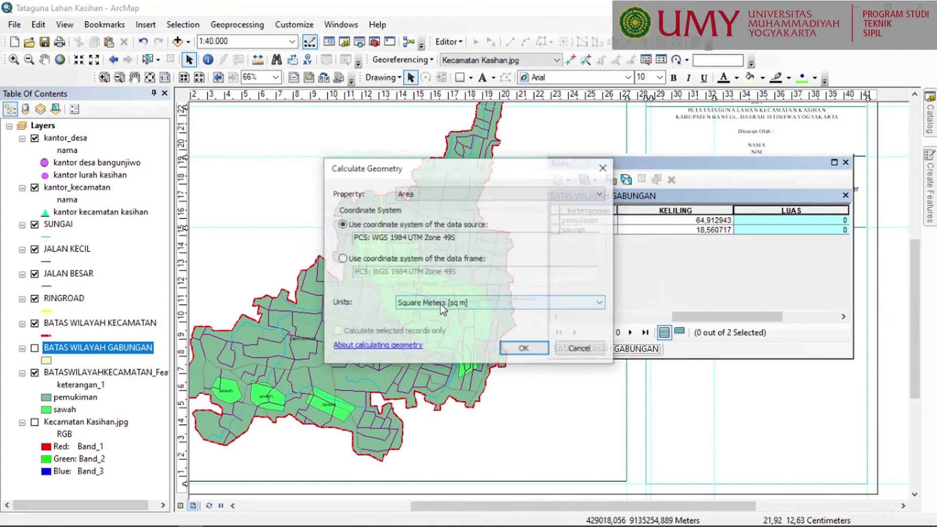
pyautogui.click(444, 195)
pyautogui.click(443, 195)
pyautogui.click(482, 303)
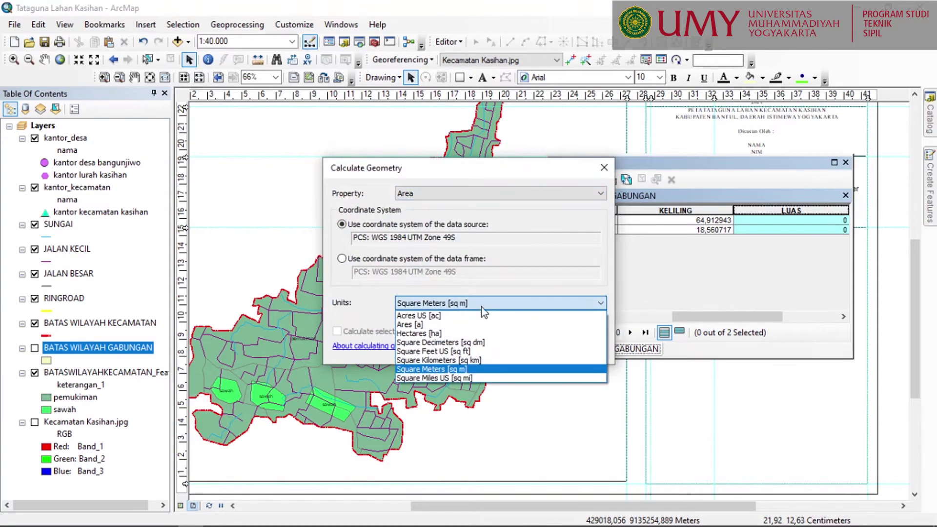
pyautogui.click(487, 359)
pyautogui.click(524, 350)
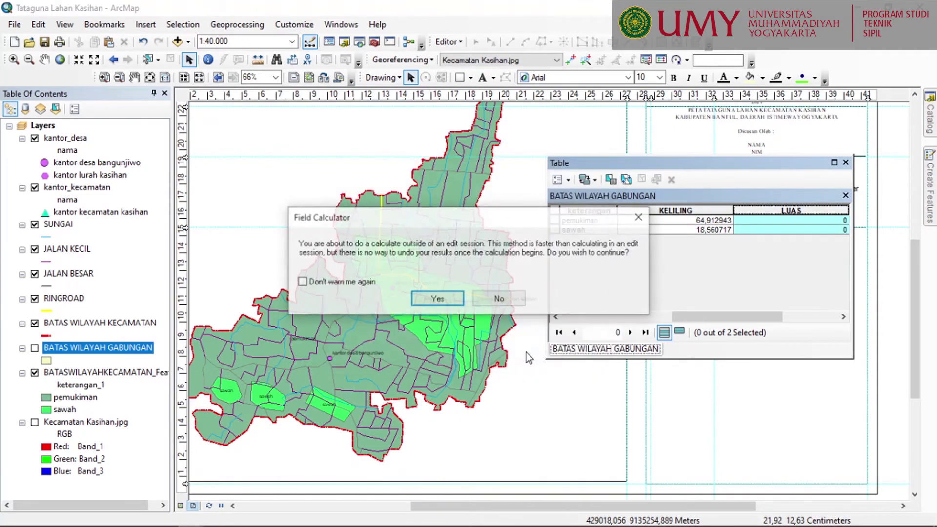
pyautogui.click(448, 299)
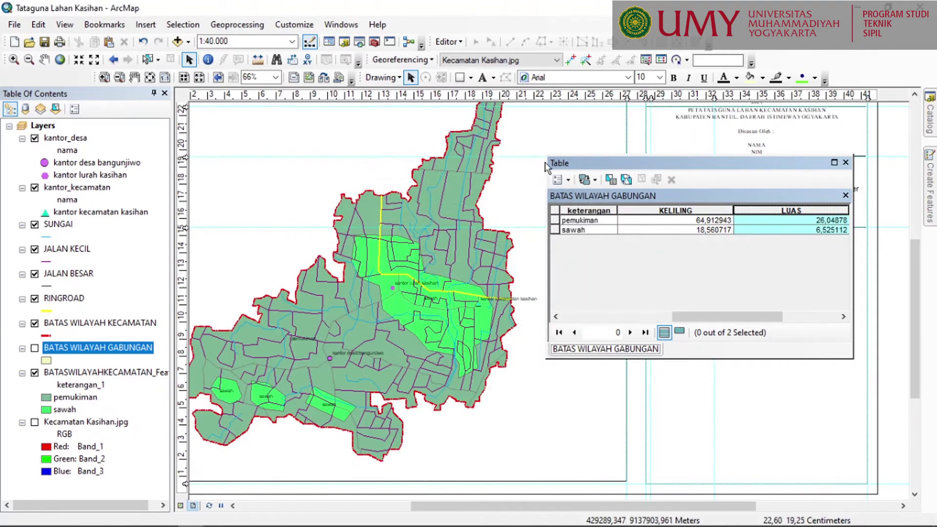
# - Widen the attribute table window and start a new report based on the BATAS WILAYAH GABUNGAN layer
pyautogui.moveTo(548, 161); pyautogui.dragTo(338, 156)
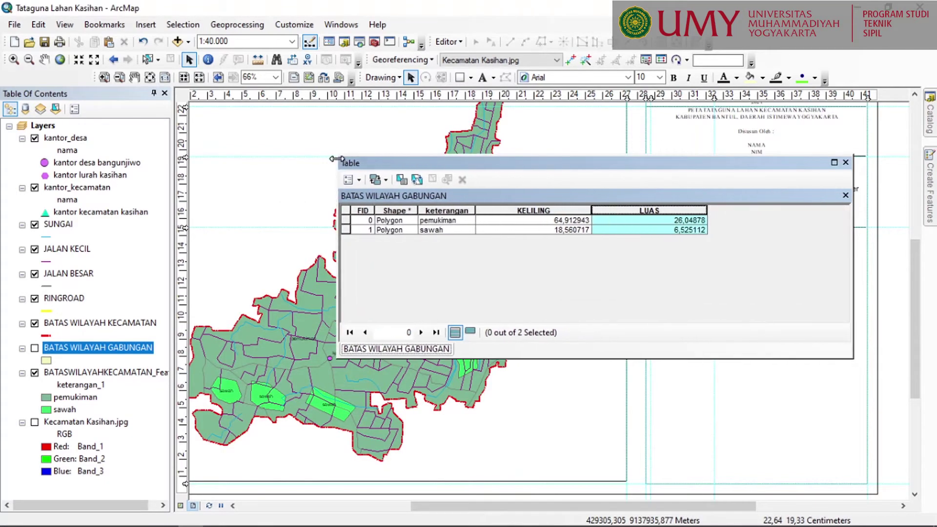
pyautogui.click(359, 180)
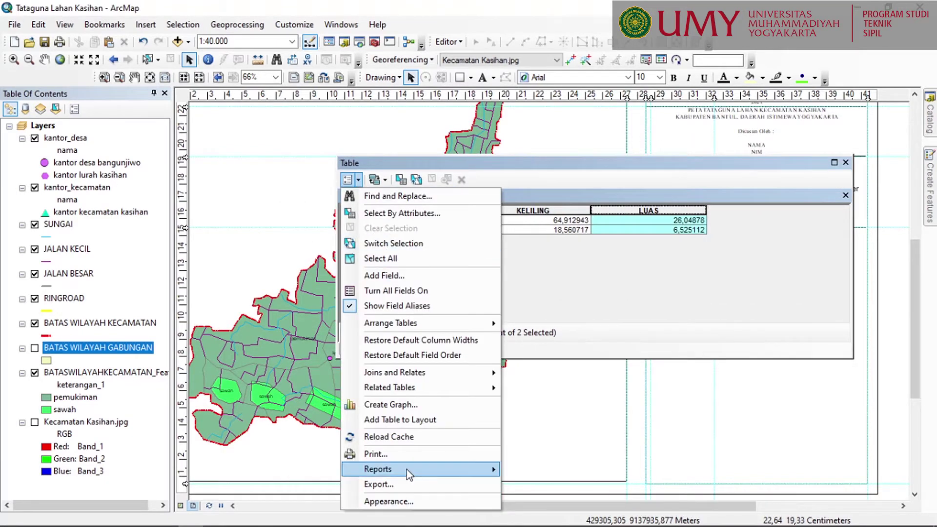
pyautogui.moveTo(406, 470)
pyautogui.click(549, 471)
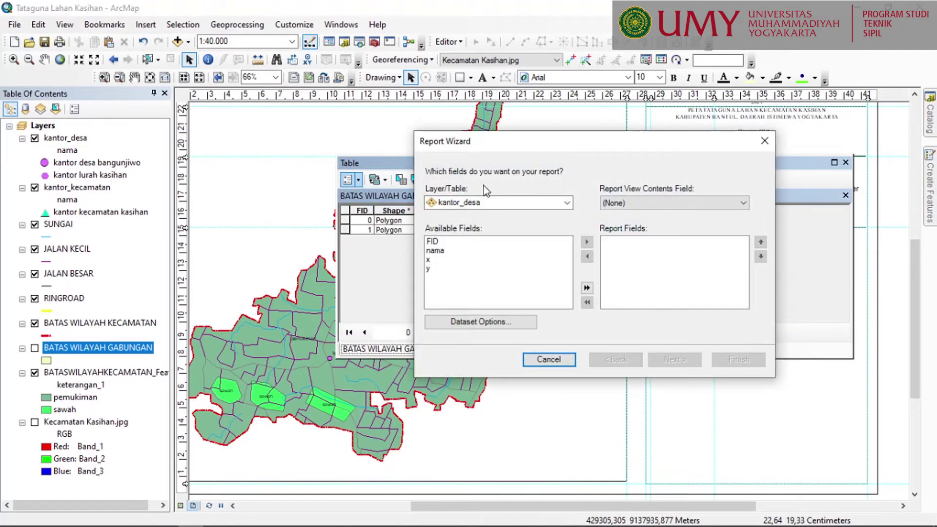
pyautogui.click(486, 202)
pyautogui.click(484, 284)
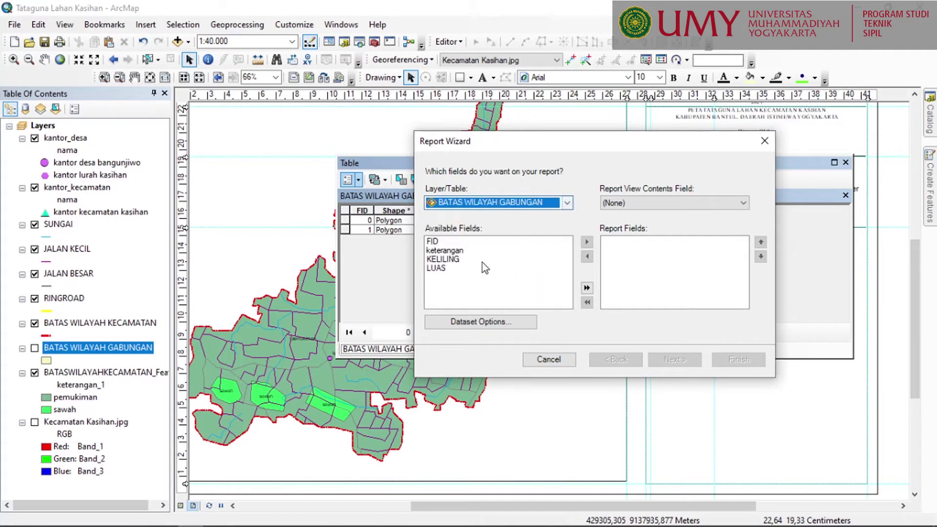
# - Add the keterangan, KELILING and LUAS fields to the report and generate it
pyautogui.click(447, 251)
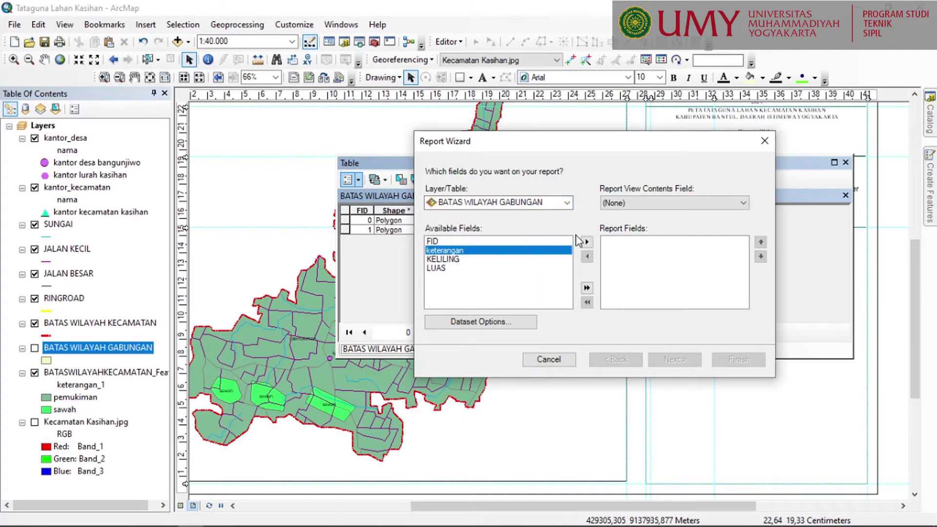
pyautogui.click(587, 242)
pyautogui.click(453, 251)
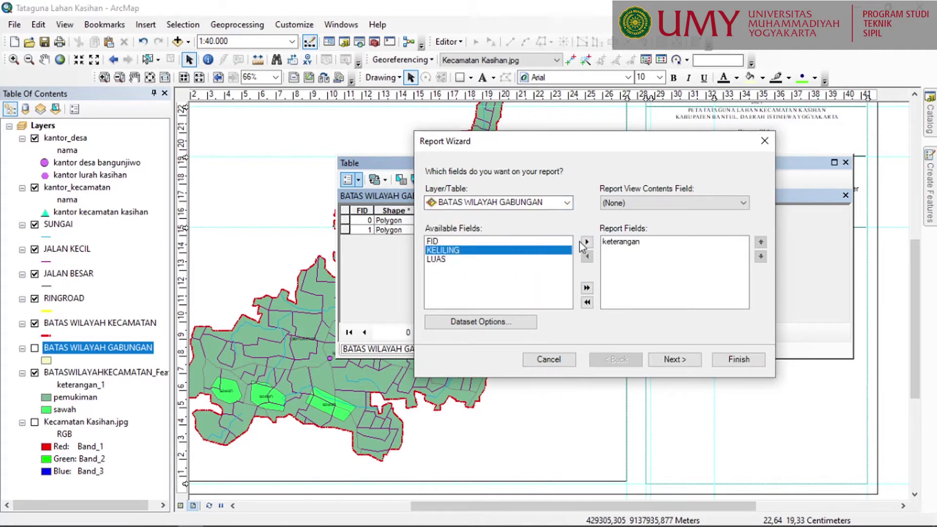
pyautogui.click(586, 242)
pyautogui.click(435, 251)
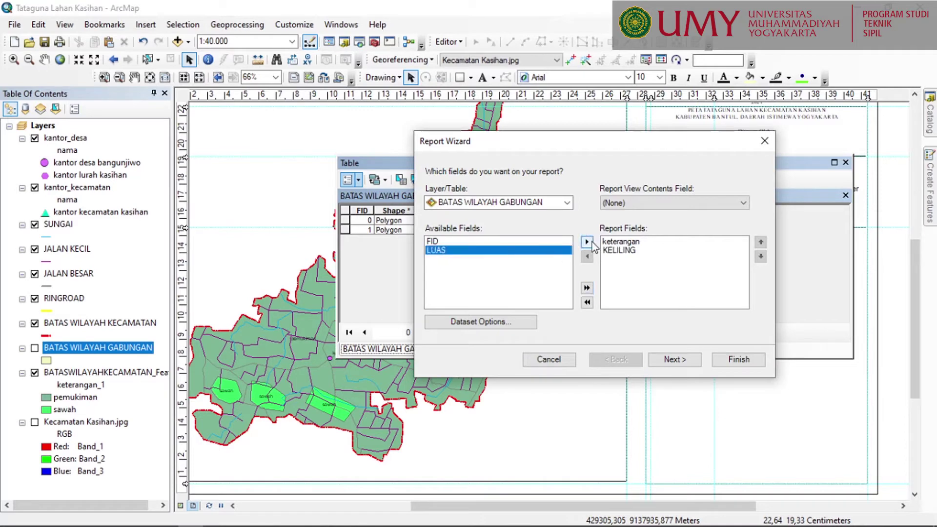
pyautogui.click(588, 242)
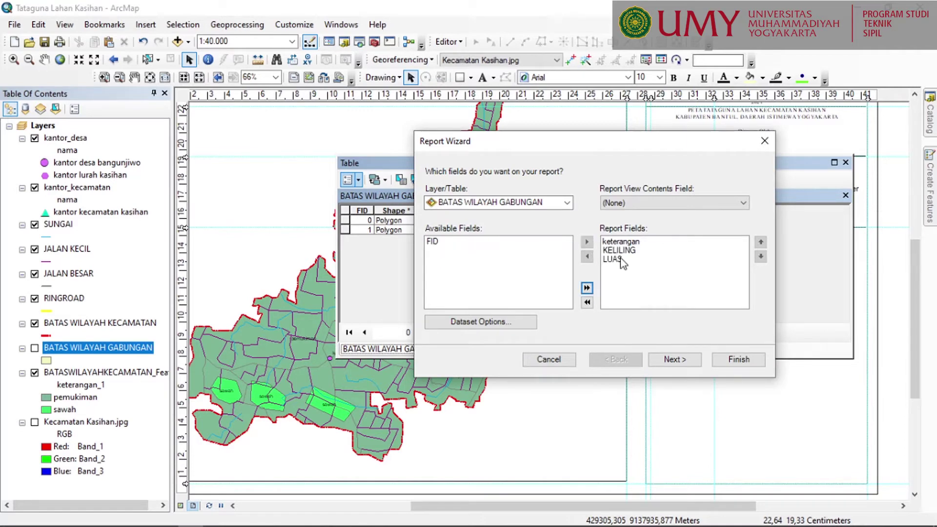
pyautogui.click(739, 360)
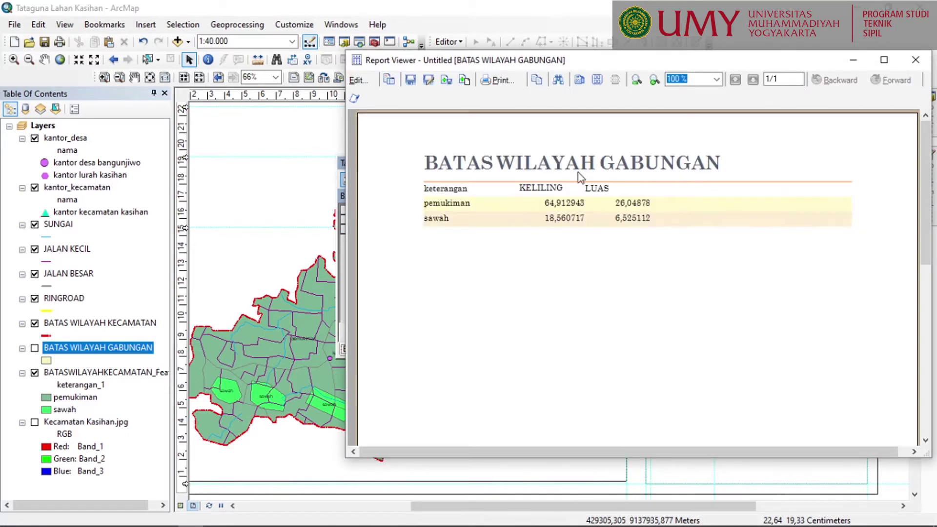
# - Export the report in Microsoft Excel (XLS) format to the Documents\ArcGIS folder as LUAS DAN KELILING GABUNGAN
pyautogui.click(447, 81)
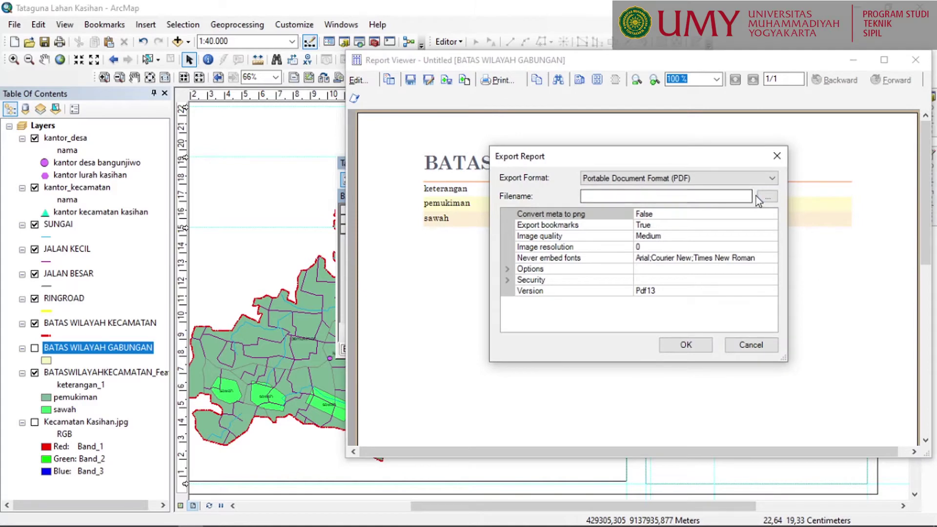
pyautogui.click(750, 188)
pyautogui.click(698, 242)
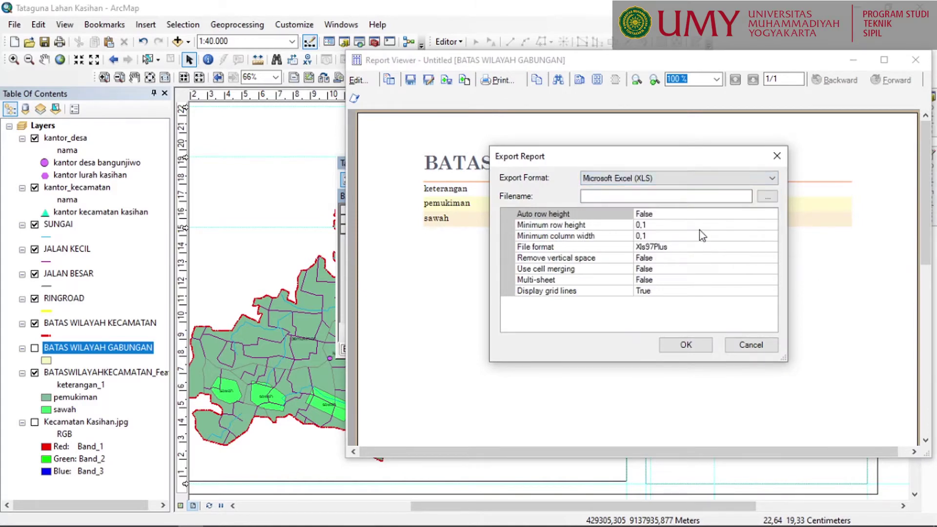
pyautogui.click(767, 197)
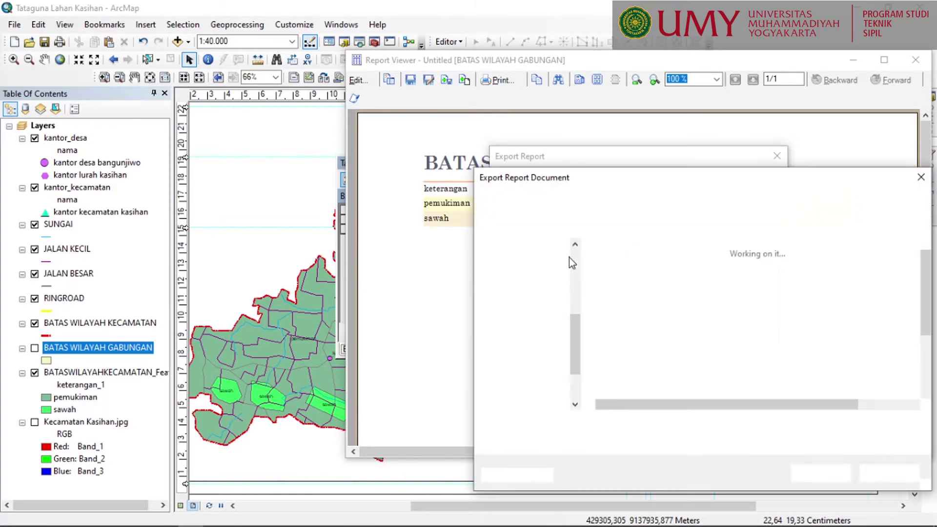
pyautogui.hscroll(2, 676, 353)
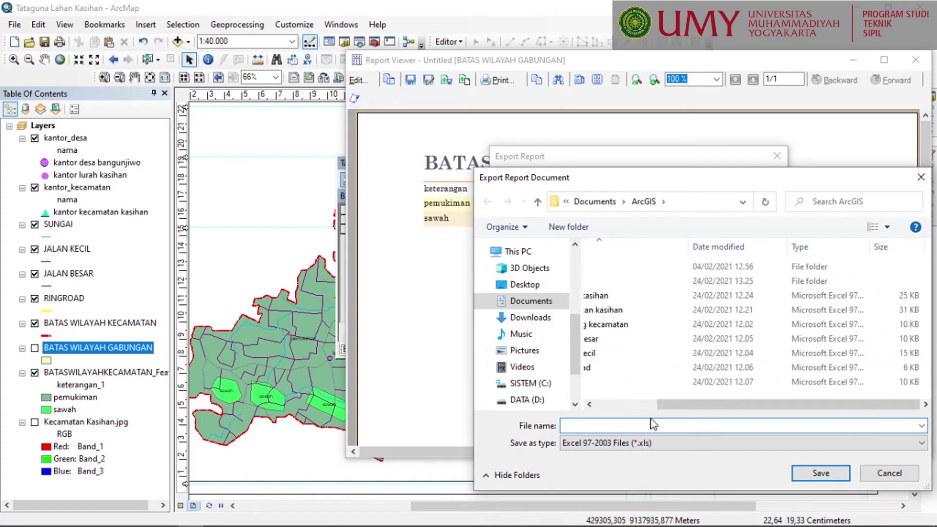
pyautogui.hscroll(-2, 636, 313)
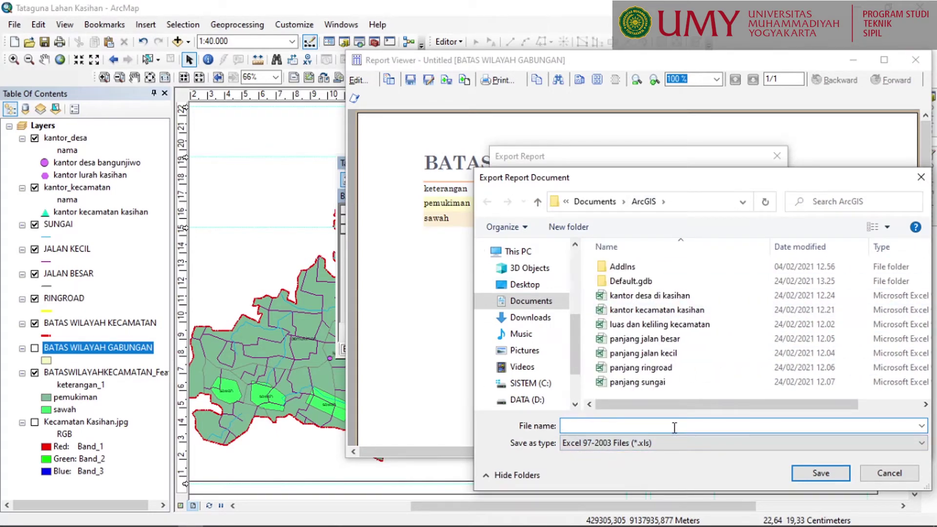
pyautogui.write('L')
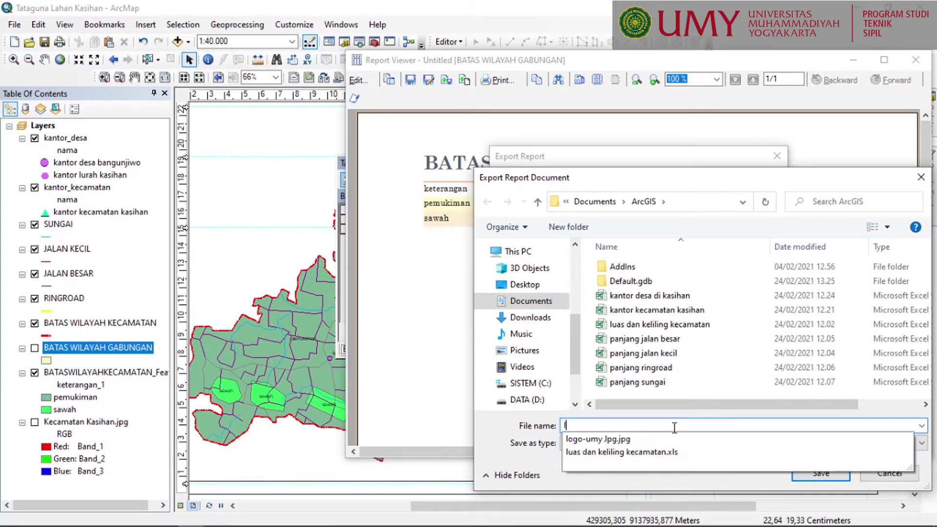
pyautogui.press('BackSpace')
pyautogui.write('LUAS DAN KELIL')
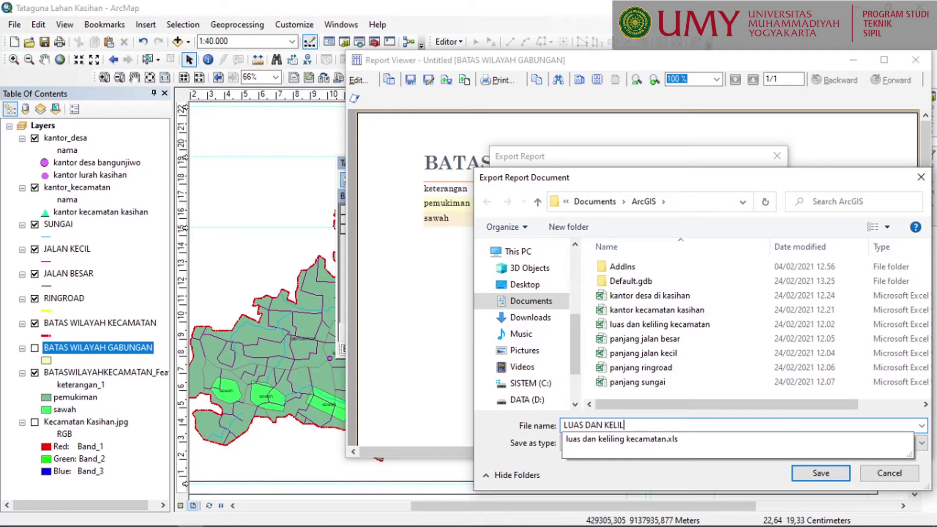
pyautogui.write('ING GA')
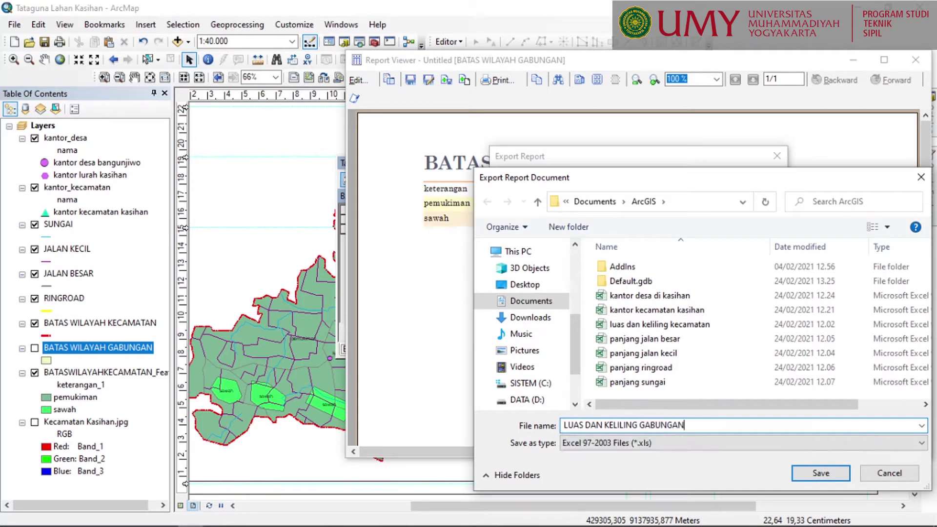
pyautogui.write('BUNGAN')
pyautogui.click(838, 477)
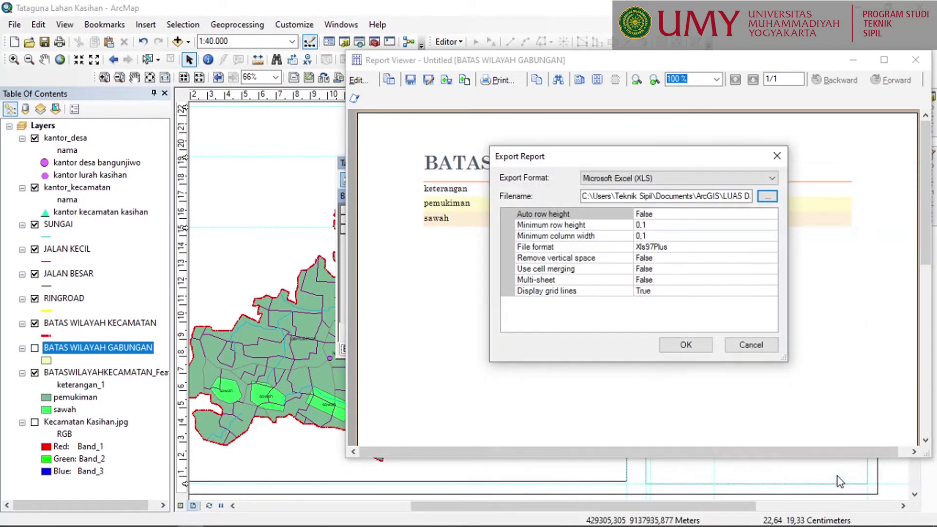
pyautogui.click(674, 344)
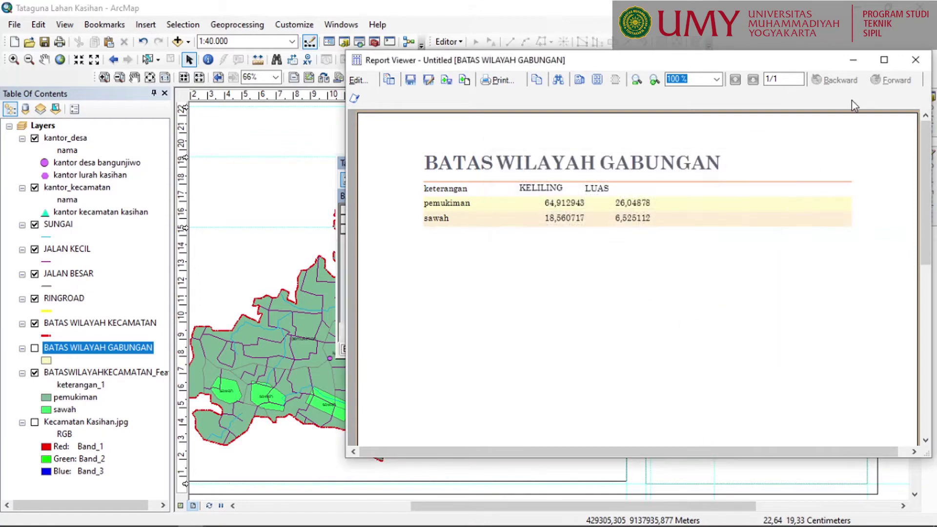
# - Close the report without saving its layout and close the BATAS WILAYAH GABUNGAN attribute table
pyautogui.click(911, 54)
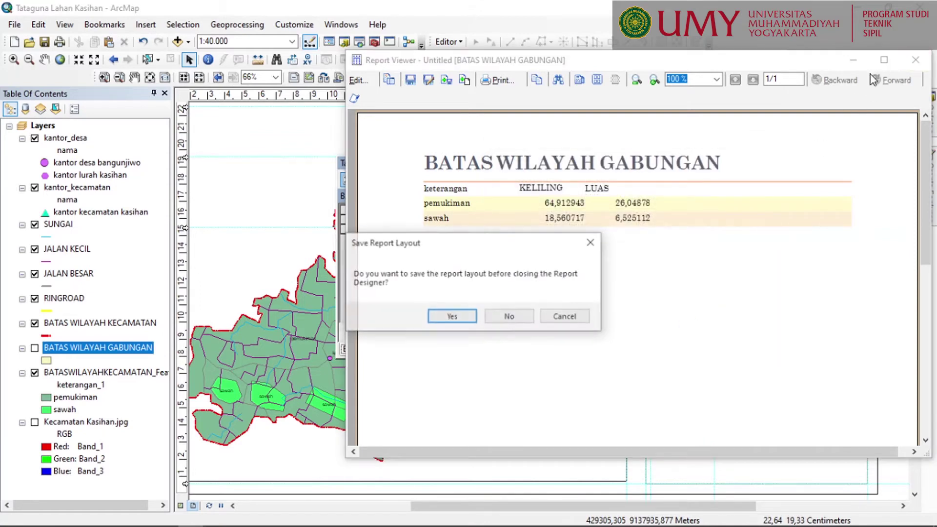
pyautogui.click(509, 316)
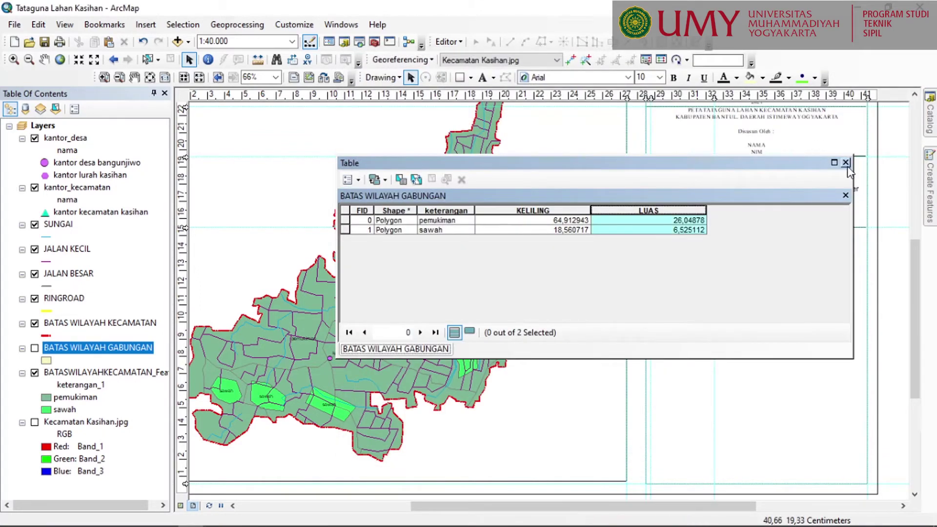
pyautogui.click(846, 163)
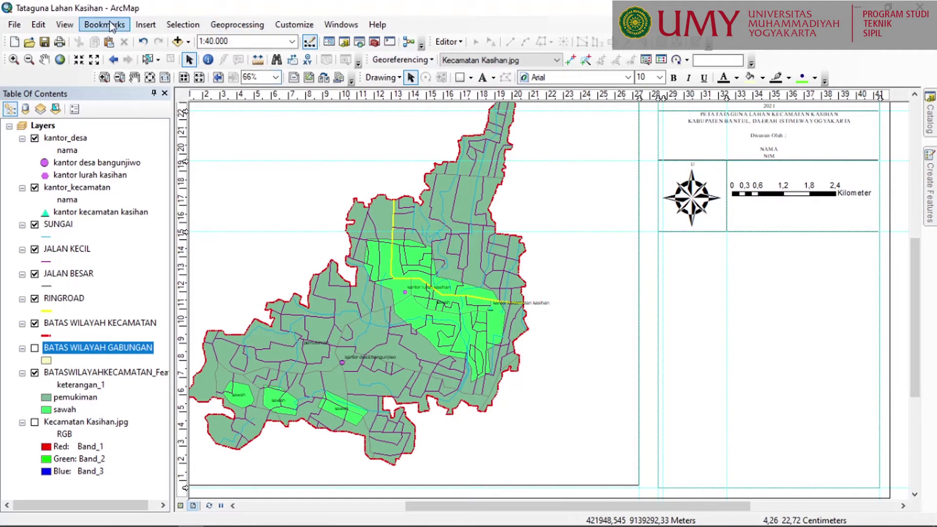
# - Dissolve the RINGROAD layer by its Id field into a RINGROAD GABUNGAN shapefile in the Documents\ArcGIS folder
pyautogui.click(236, 25)
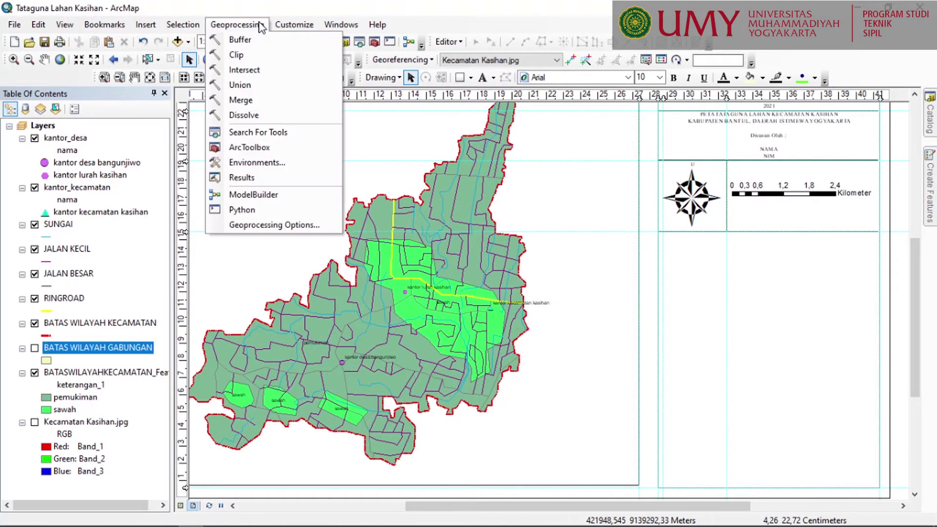
pyautogui.click(249, 115)
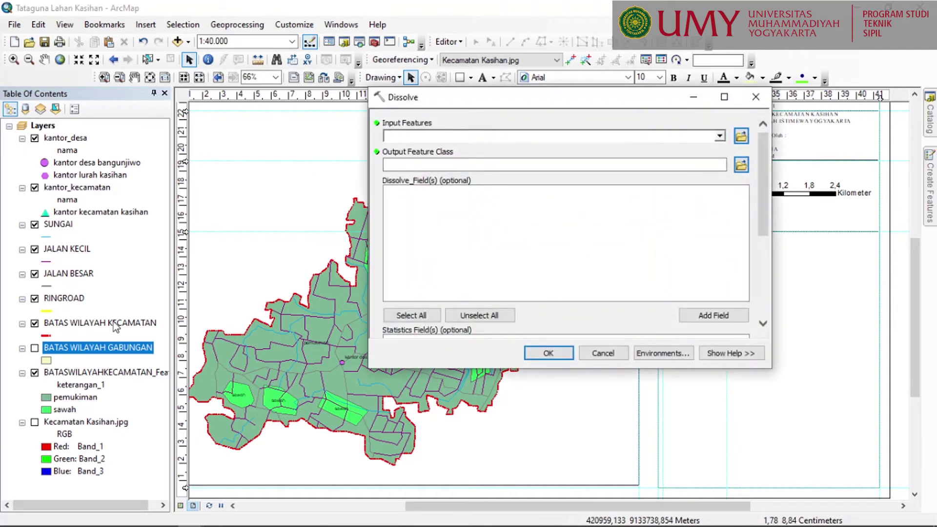
pyautogui.click(63, 299)
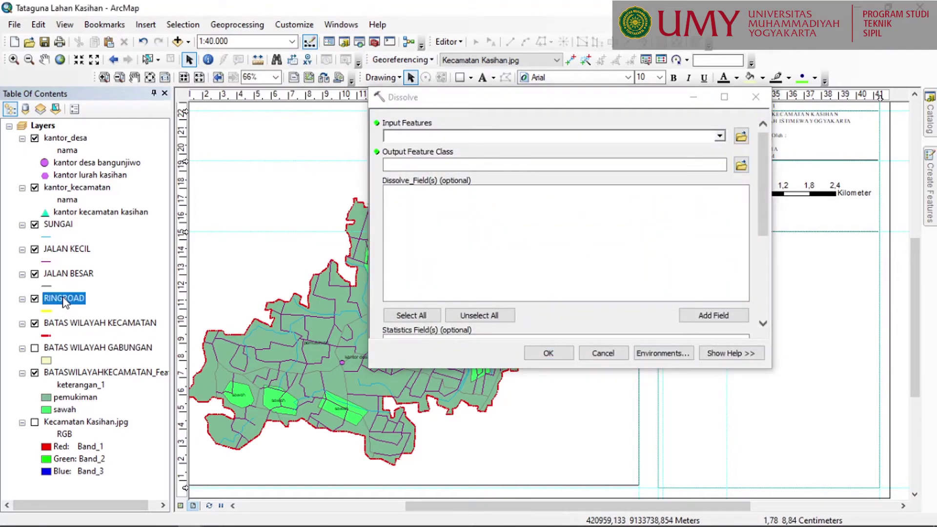
pyautogui.moveTo(700, 105); pyautogui.dragTo(590, 133)
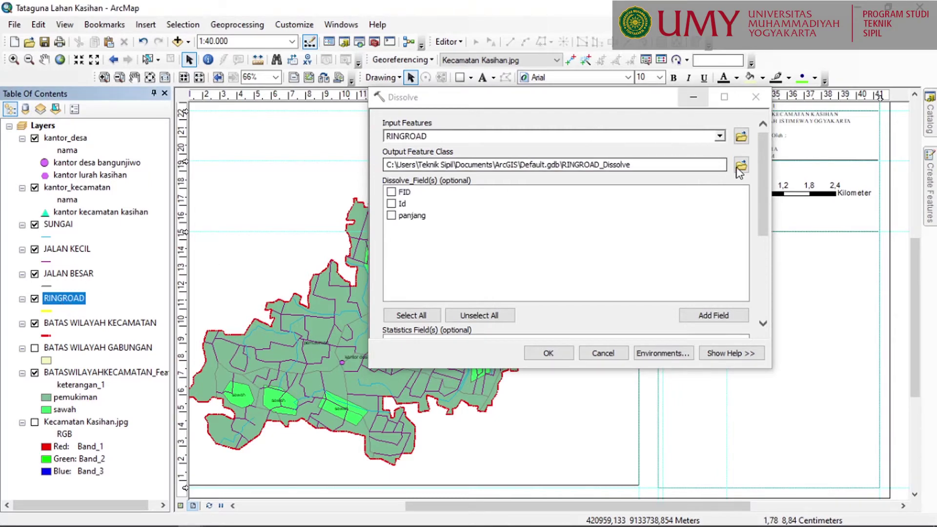
pyautogui.click(741, 166)
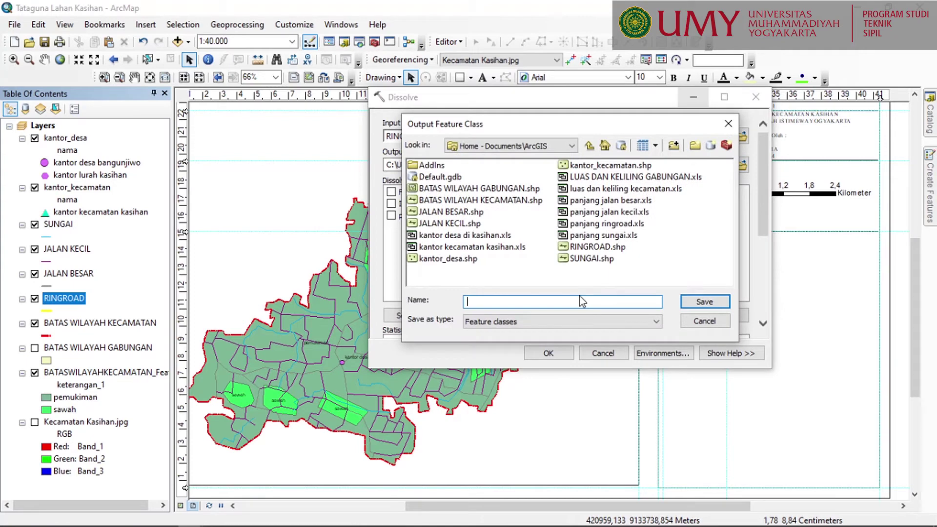
pyautogui.write('RINGROAD GABUNGAN')
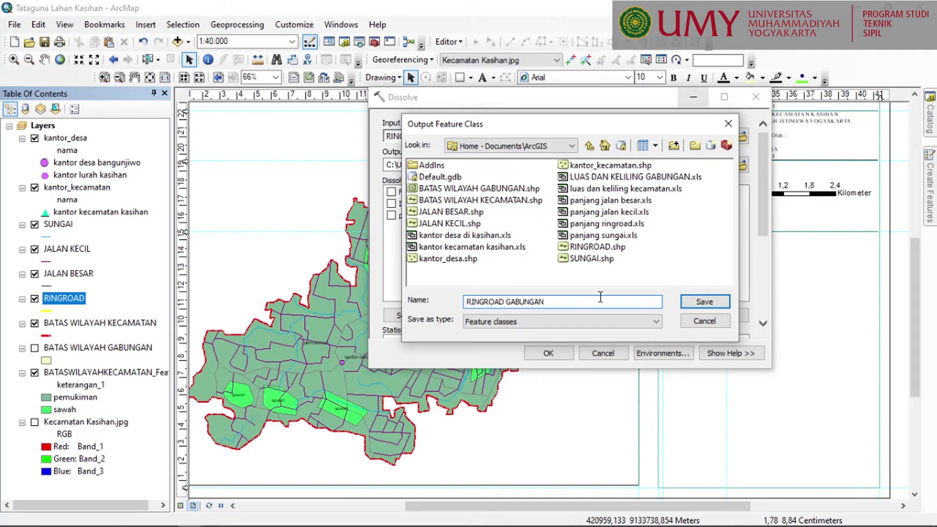
pyautogui.click(714, 299)
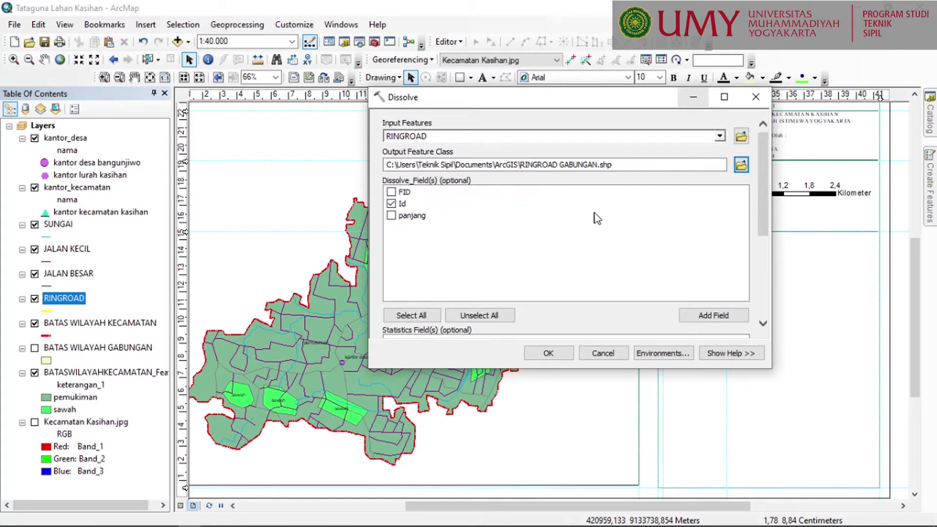
pyautogui.click(547, 354)
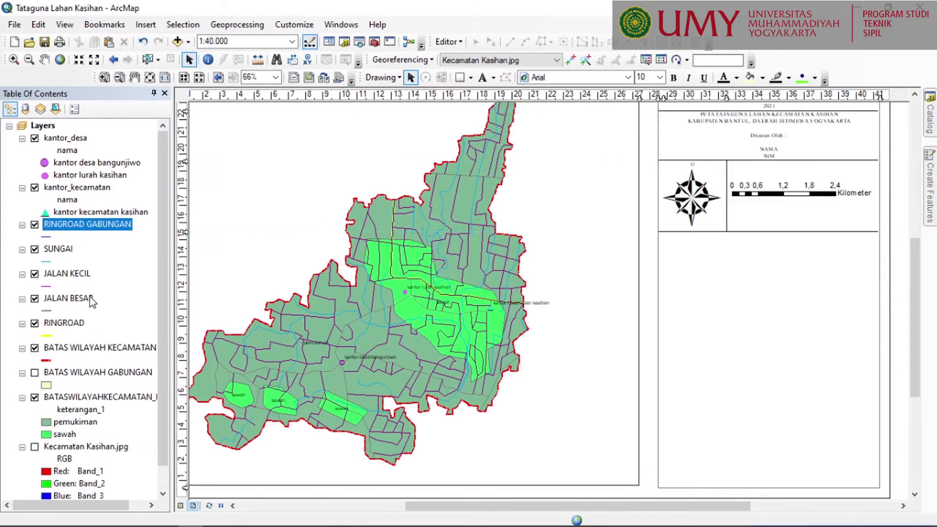
# - Hide the RINGROAD GABUNGAN layer and add a PANJANG field of type Double to its attribute table
pyautogui.click(35, 224)
pyautogui.rightClick(65, 224)
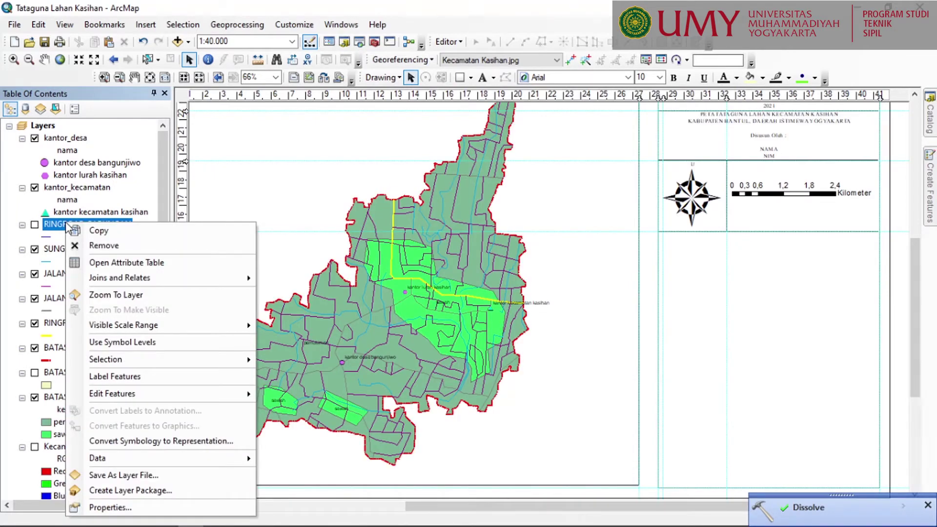
pyautogui.click(108, 263)
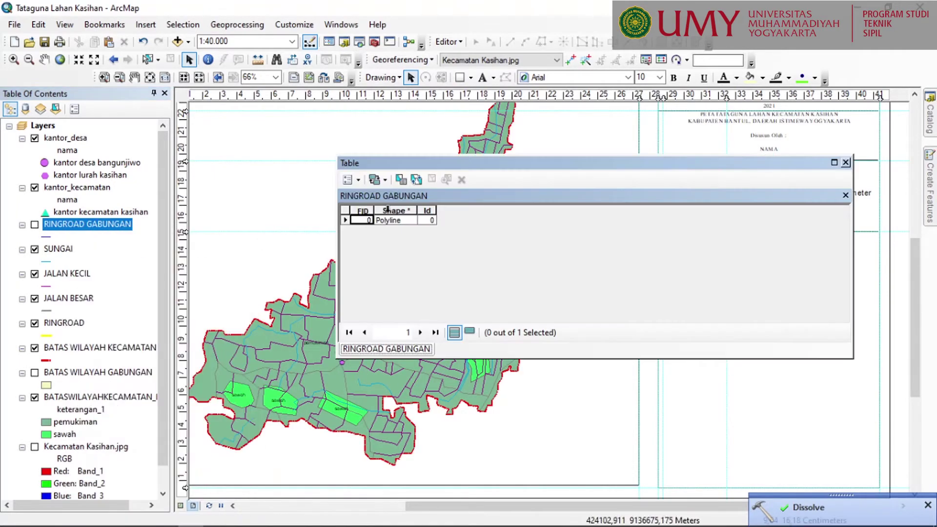
pyautogui.click(362, 180)
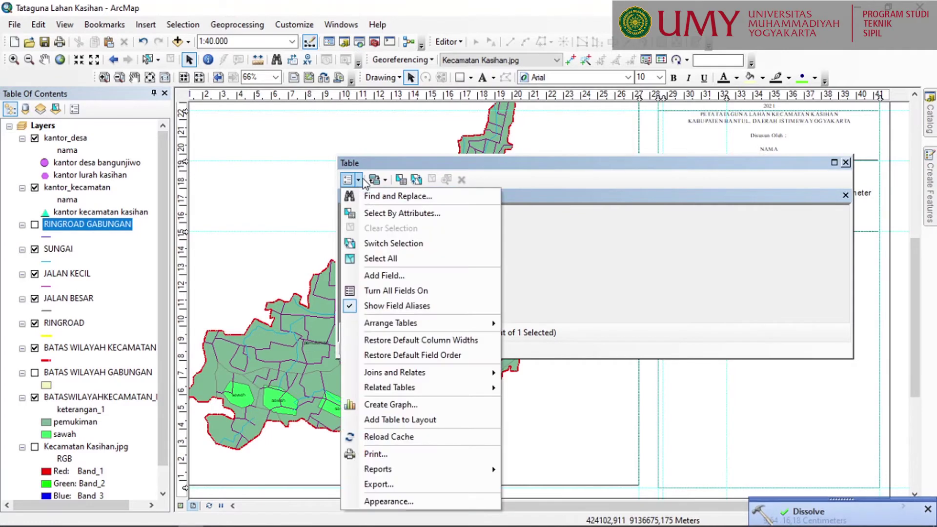
pyautogui.click(386, 277)
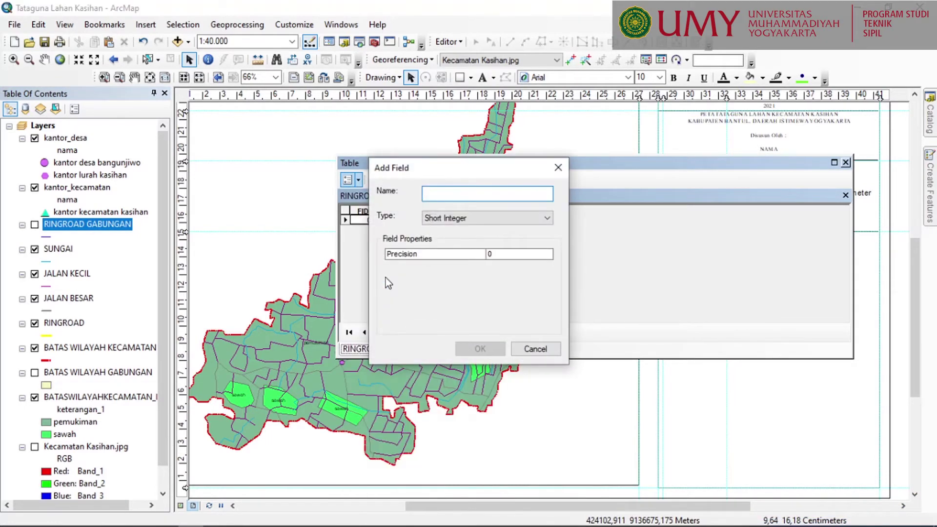
pyautogui.write('PANJANG')
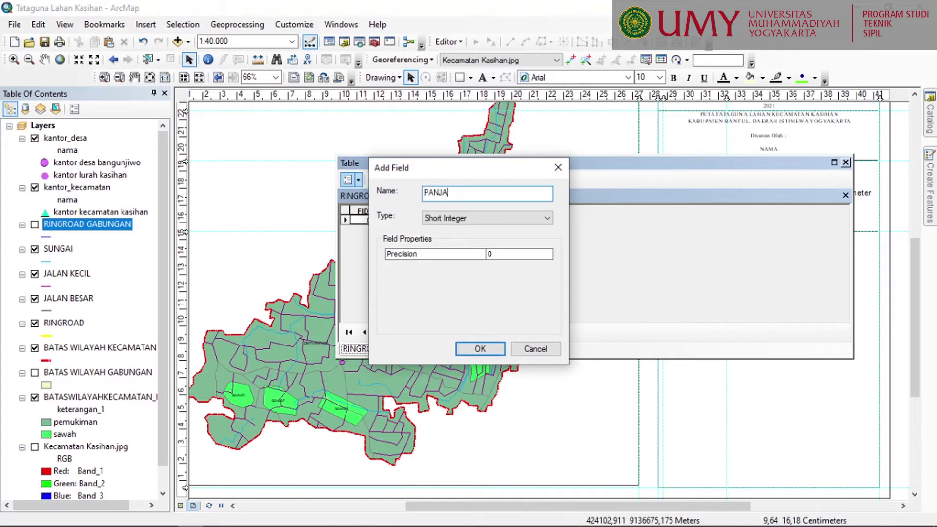
pyautogui.click(437, 223)
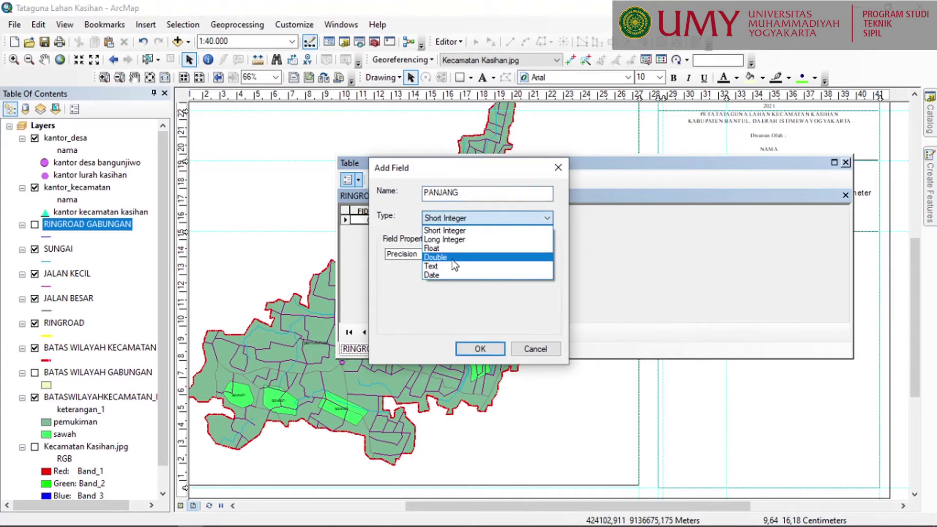
pyautogui.click(452, 260)
pyautogui.click(494, 350)
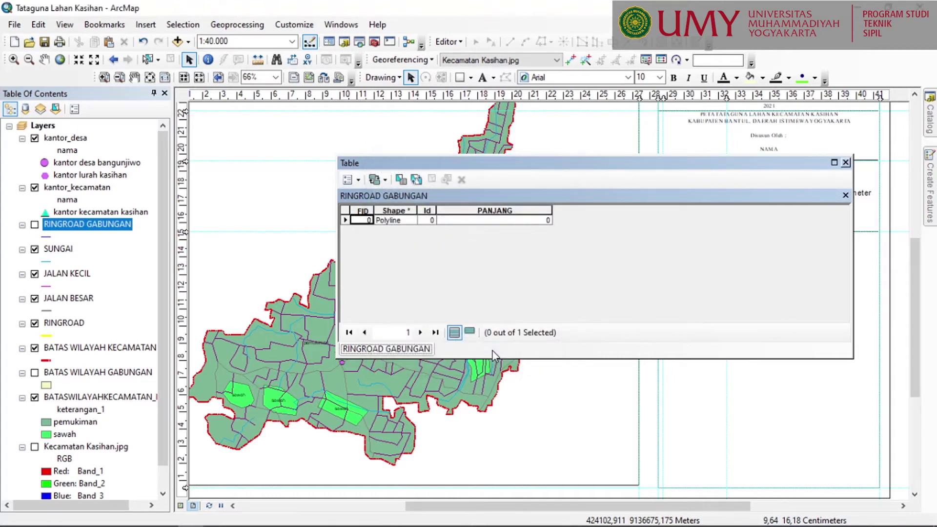
# - Calculate the length geometry of the PANJANG field in kilometers, using the coordinate system of the data source
pyautogui.click(481, 209)
pyautogui.rightClick(481, 209)
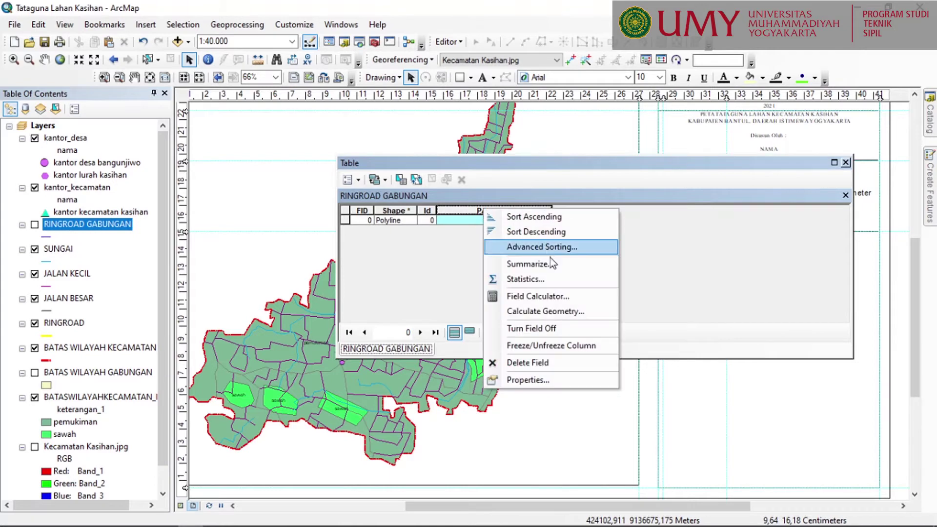
pyautogui.click(546, 312)
pyautogui.click(449, 299)
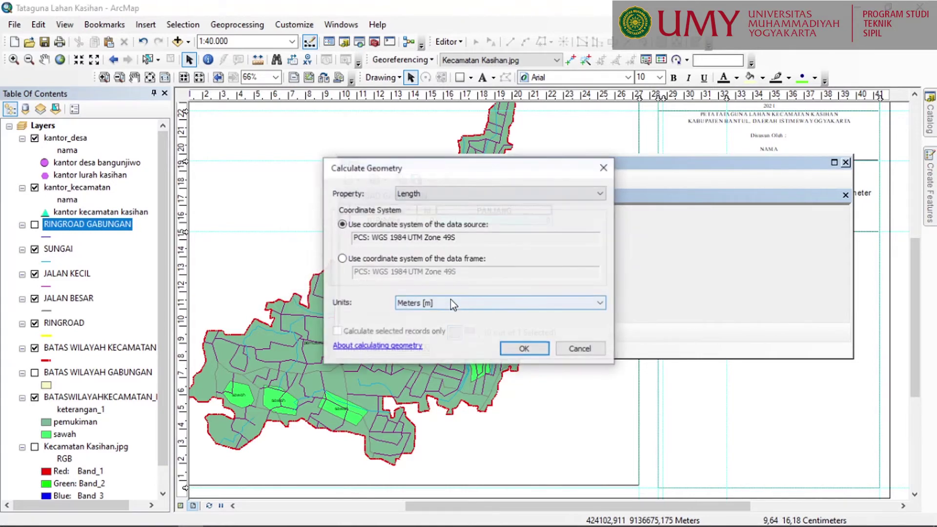
pyautogui.click(449, 300)
pyautogui.click(454, 342)
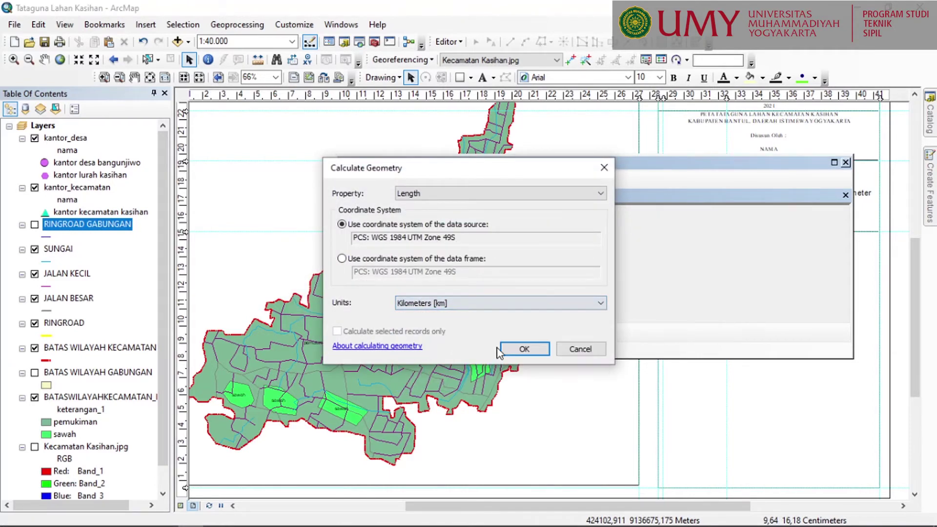
pyautogui.click(530, 355)
pyautogui.click(440, 298)
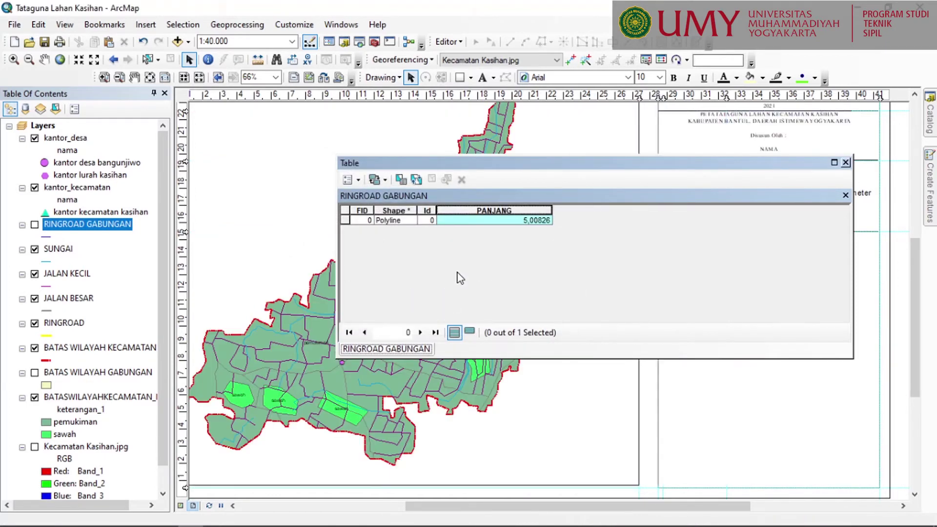
# - Create a report from the RINGROAD GABUNGAN layer containing only the PANJANG field and generate it
pyautogui.click(359, 181)
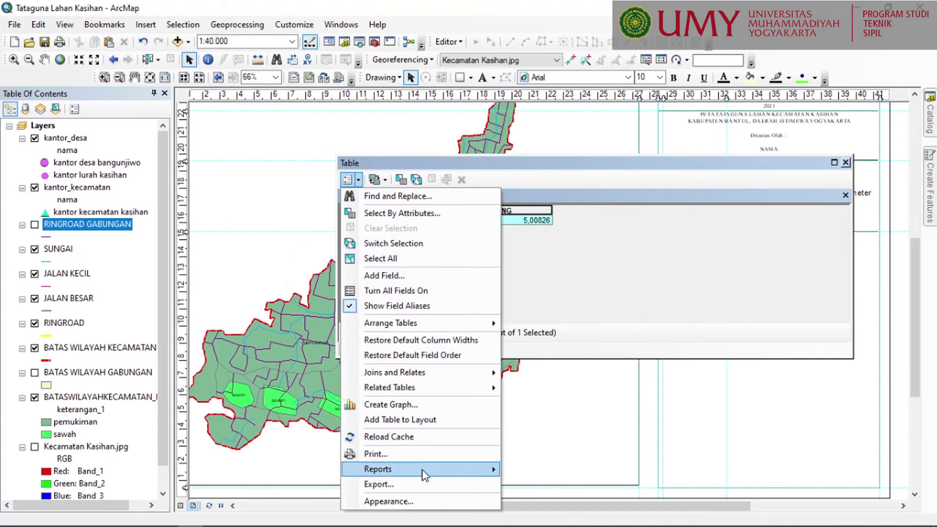
pyautogui.moveTo(426, 471)
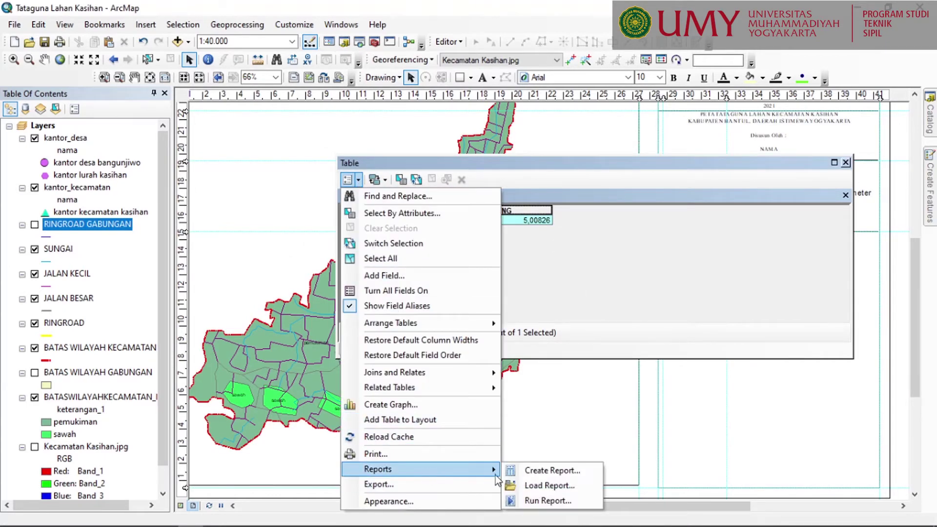
pyautogui.click(524, 470)
pyautogui.click(464, 203)
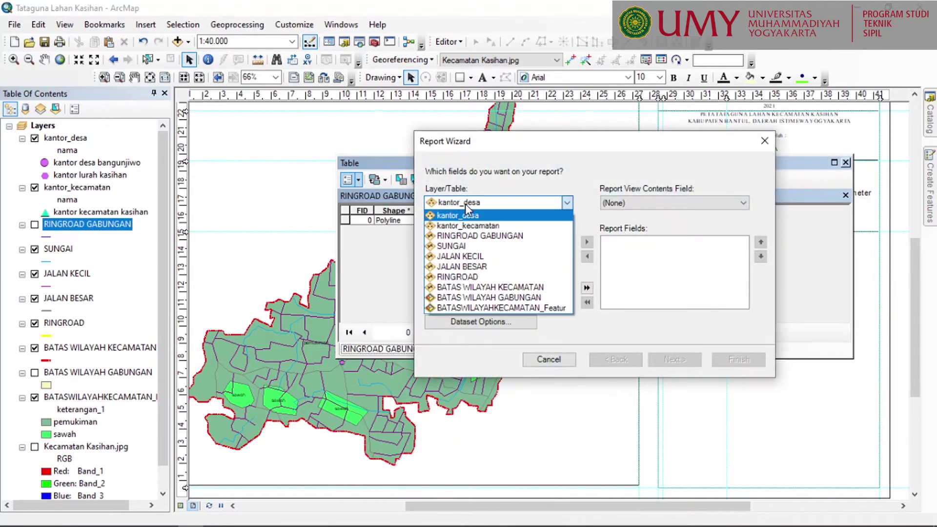
pyautogui.click(479, 235)
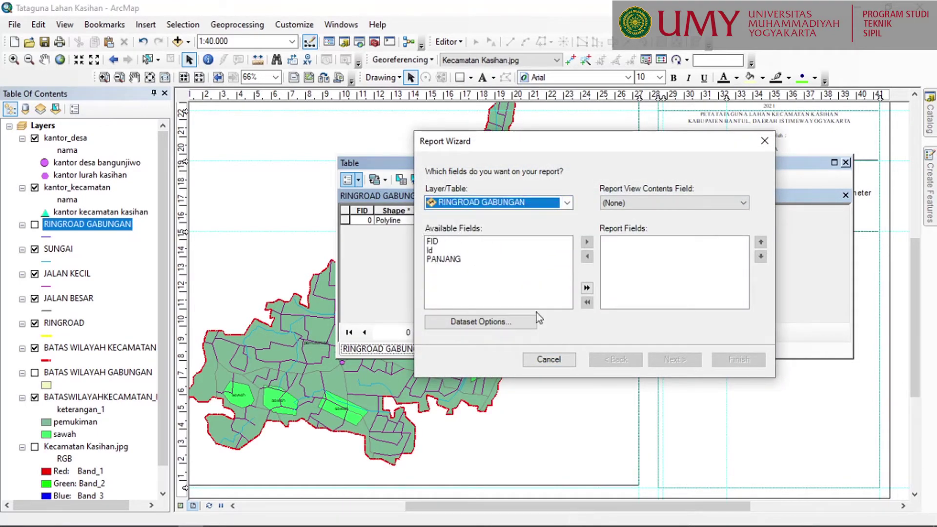
pyautogui.click(436, 259)
pyautogui.click(586, 243)
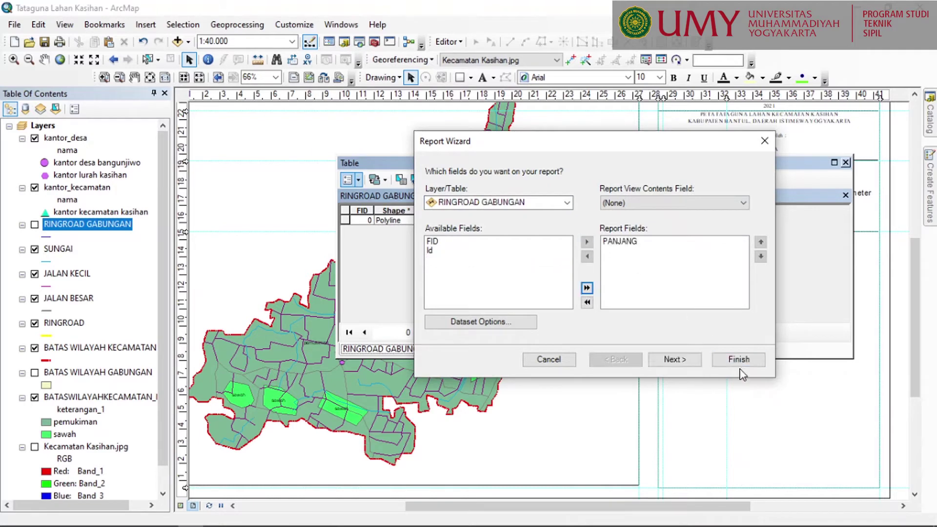
pyautogui.click(739, 359)
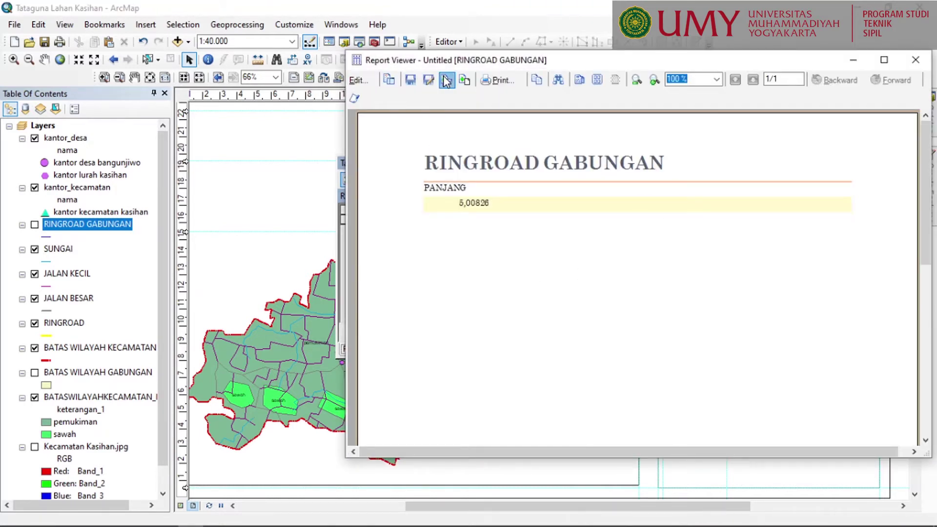
# - Export the report in Microsoft Excel (XLS) format to the Documents\ArcGIS folder as PANJANG RINGROAD GABUNGAN
pyautogui.click(446, 81)
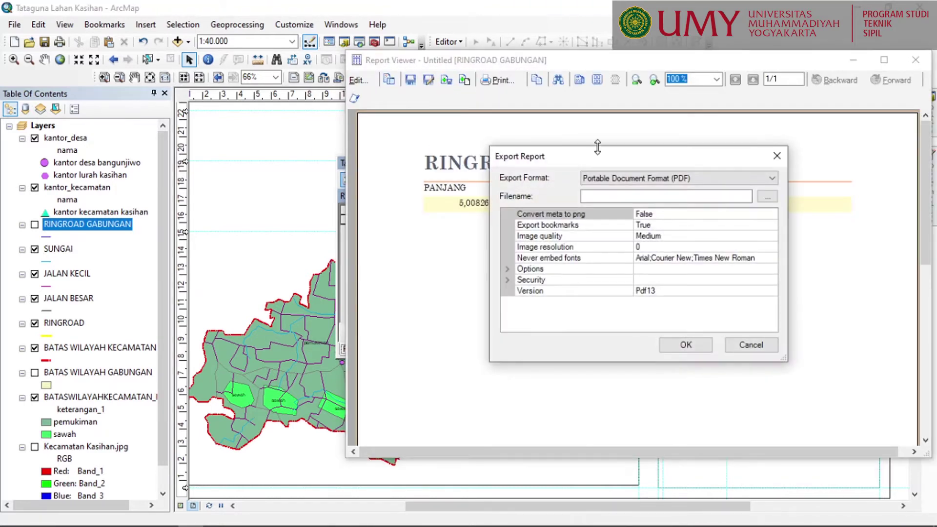
pyautogui.click(645, 178)
pyautogui.click(673, 243)
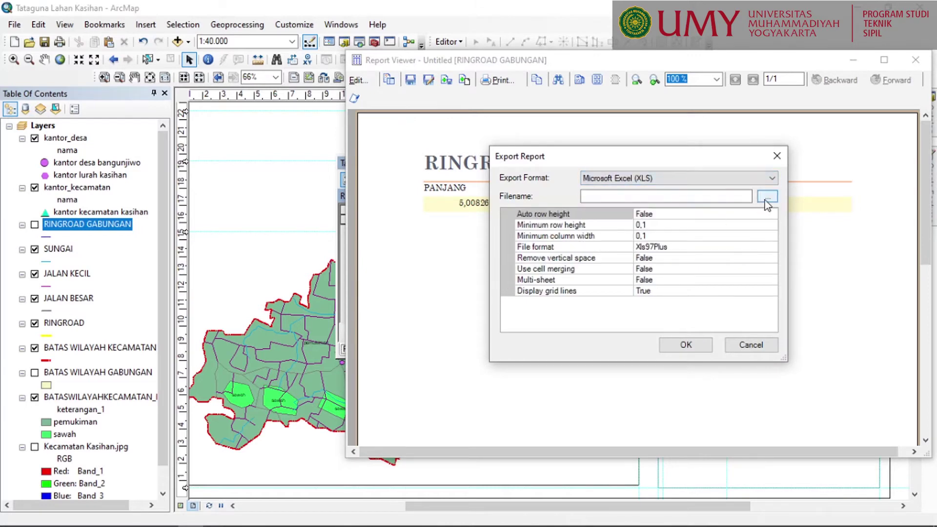
pyautogui.click(768, 196)
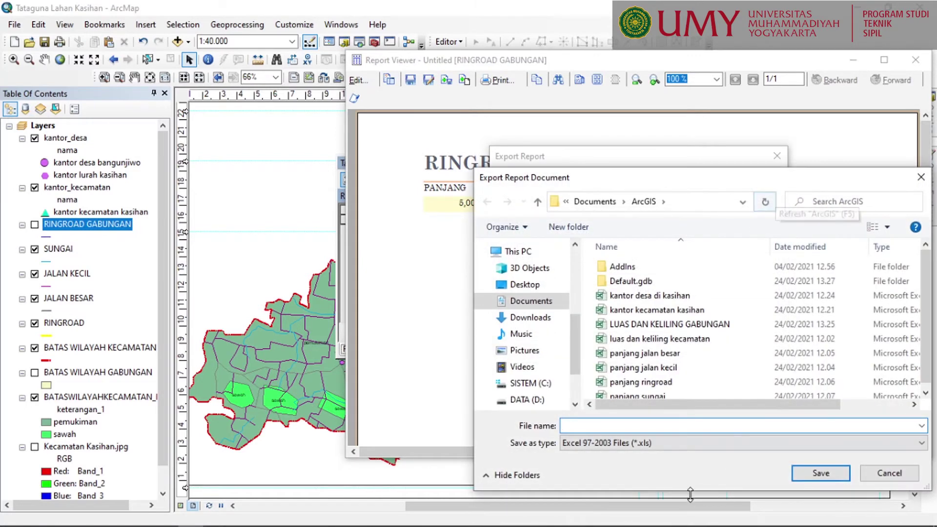
pyautogui.write('RI')
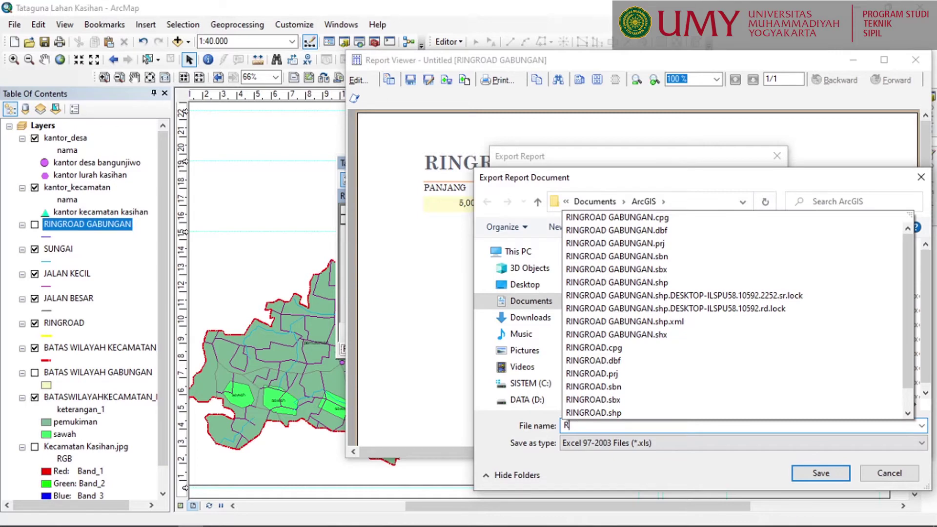
pyautogui.press('BackSpace')
pyautogui.write('PANJANG')
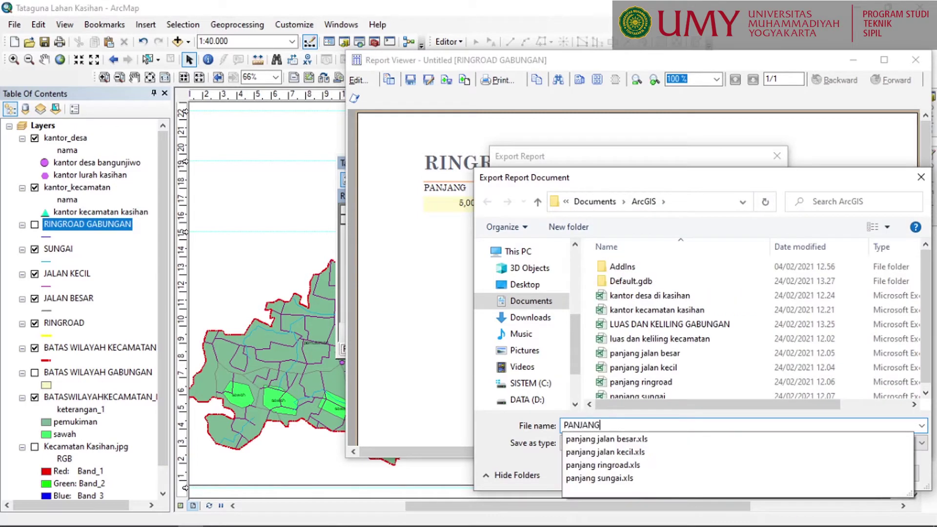
pyautogui.write(' RINGROAD GABUNGAN')
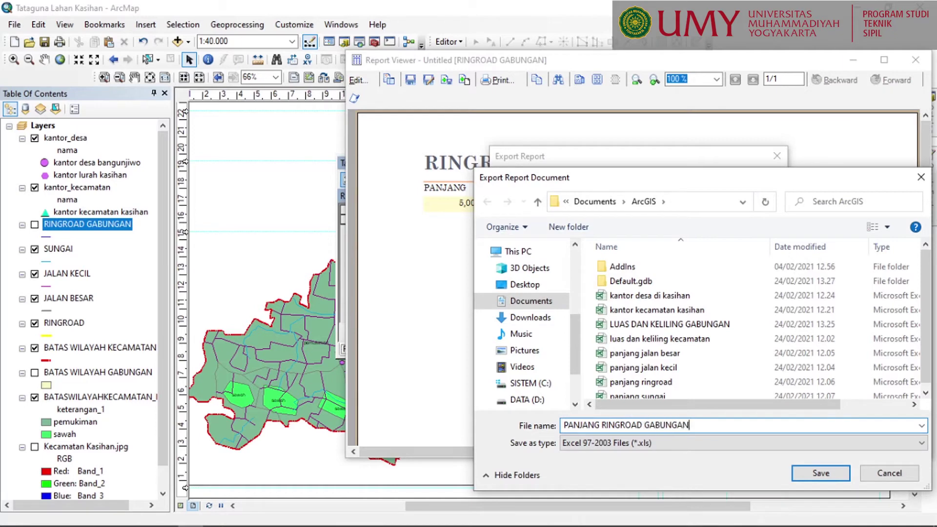
pyautogui.click(822, 474)
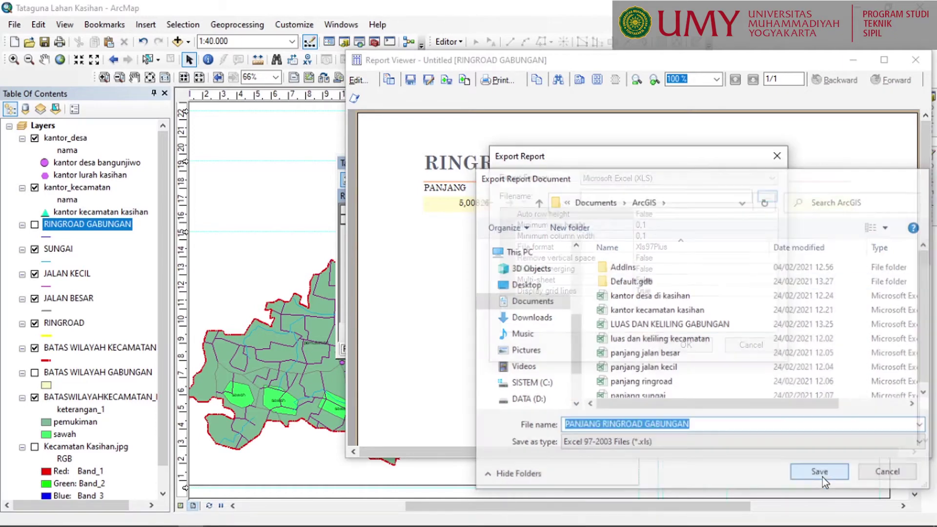
pyautogui.click(675, 340)
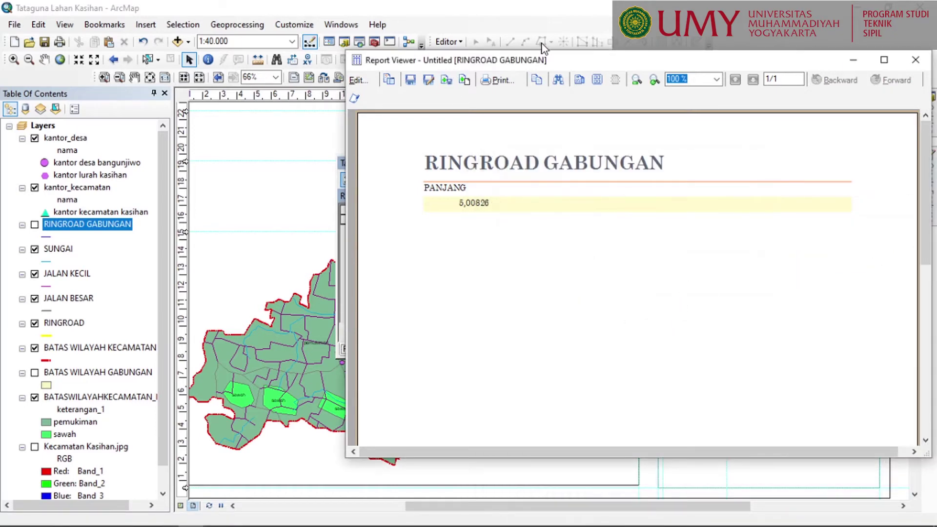
# - Close the RINGROAD GABUNGAN report without saving its layout
pyautogui.moveTo(558, 63); pyautogui.dragTo(466, 74)
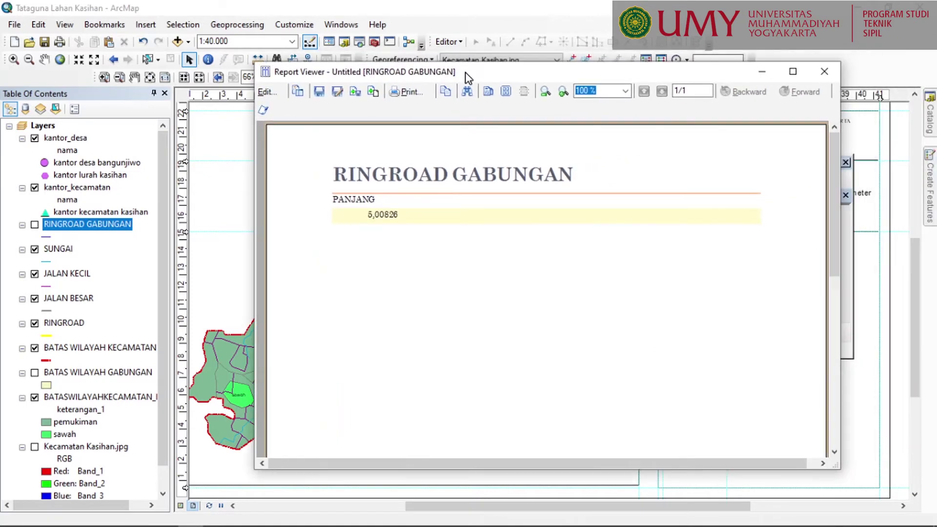
pyautogui.click(812, 73)
pyautogui.click(531, 318)
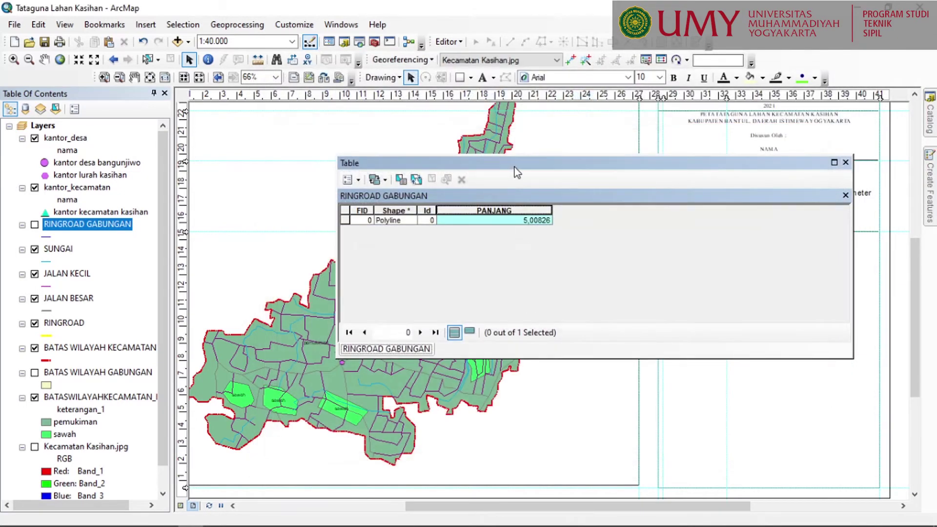
# - Dissolve the JALAN BESAR layer into a new shapefile named PANJANG JALAN BESAR GABUNGAN in the Documents\ArcGIS folder
pyautogui.click(846, 163)
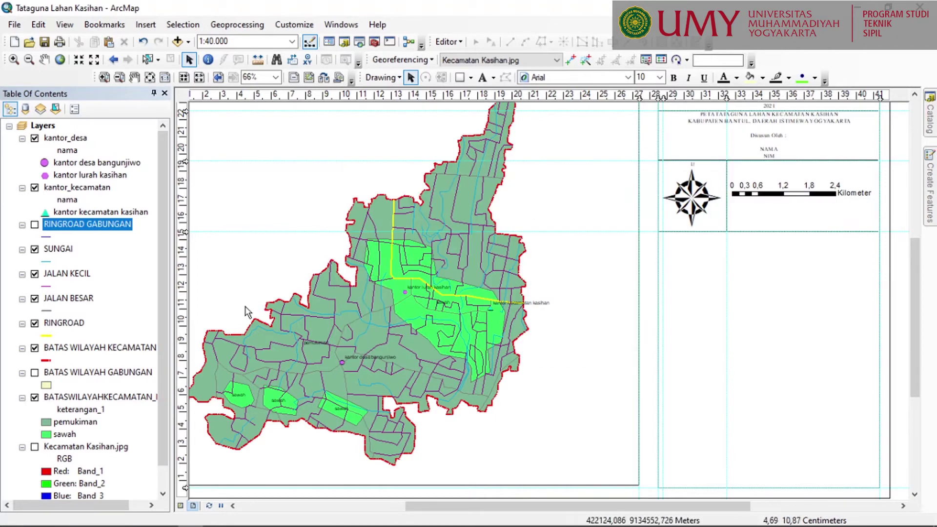
pyautogui.click(222, 27)
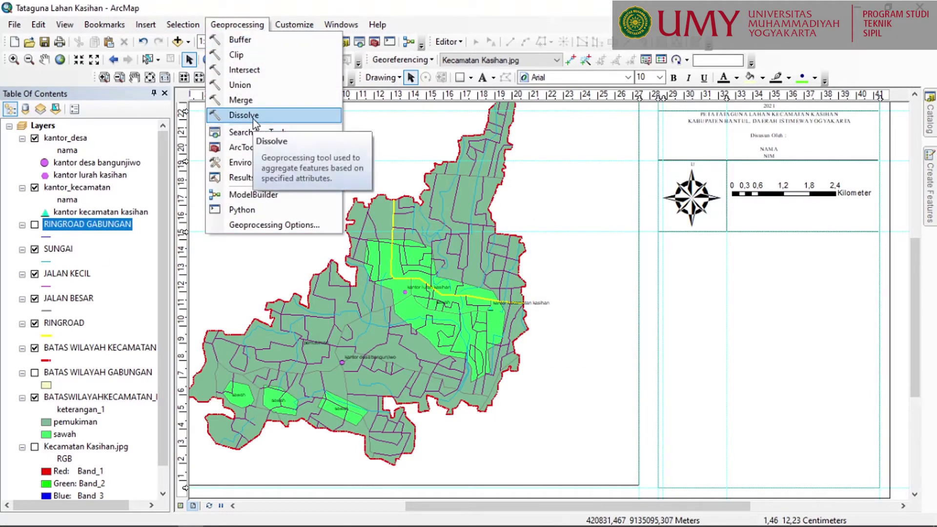
pyautogui.click(253, 119)
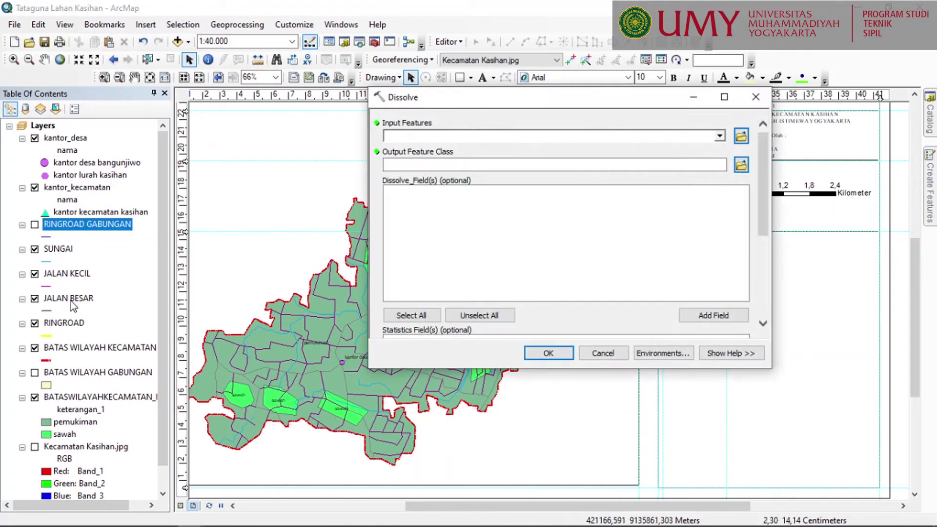
pyautogui.click(71, 299)
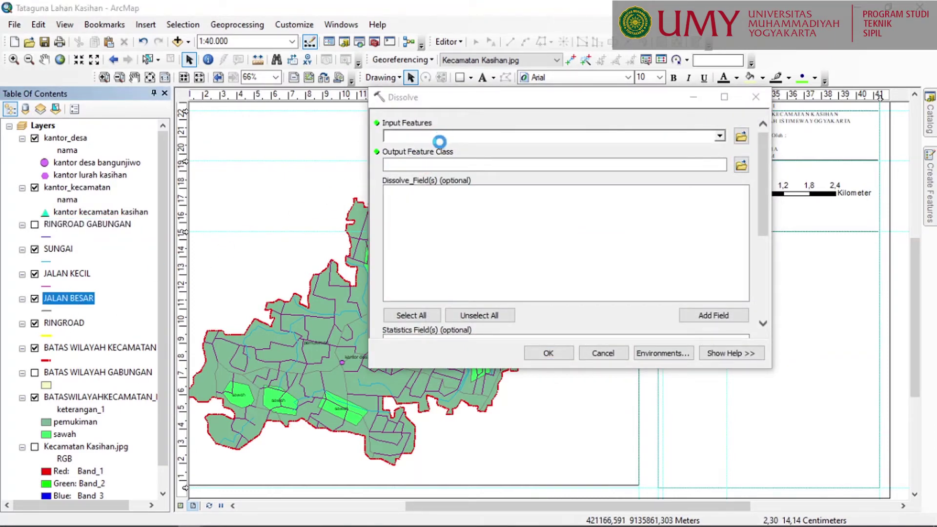
pyautogui.moveTo(54, 293); pyautogui.dragTo(488, 135)
pyautogui.click(742, 165)
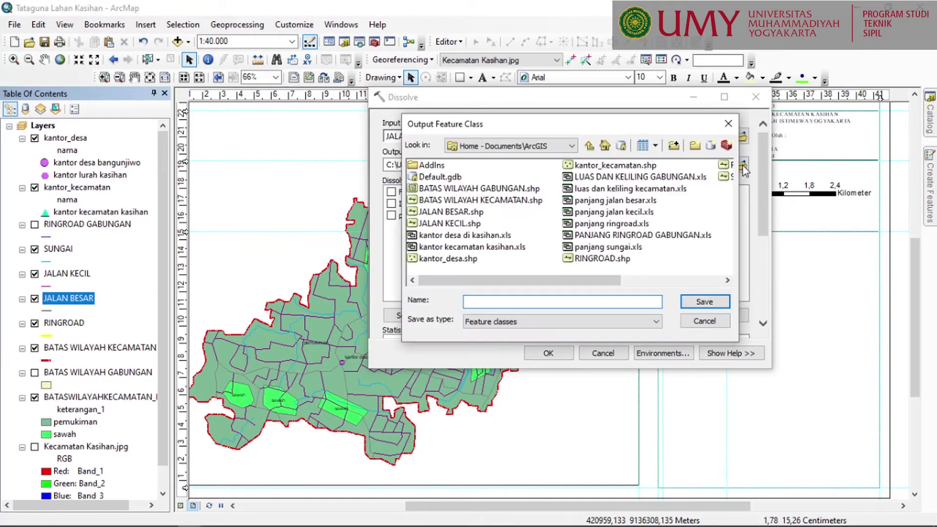
pyautogui.write('PANJANG JALAN BESAR GABUNGAN')
pyautogui.click(704, 301)
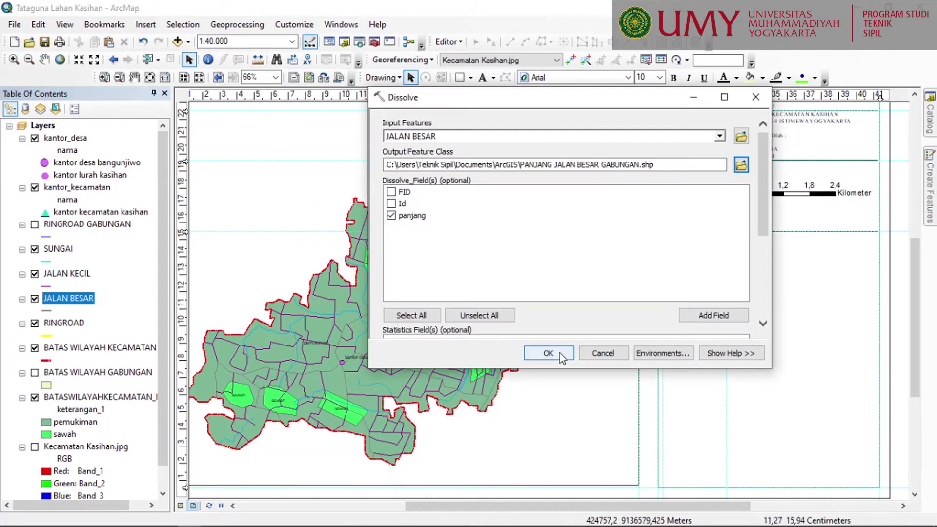
pyautogui.click(548, 353)
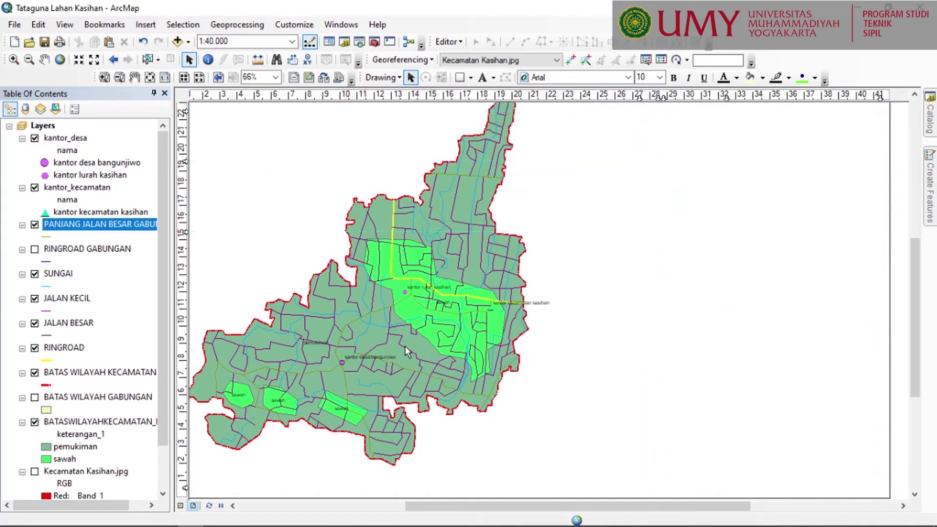
# - Hide the PANJANG JALAN BESAR GABUNGAN layer and add a PANJANG field to its attribute table
pyautogui.click(35, 225)
pyautogui.rightClick(105, 227)
pyautogui.click(146, 268)
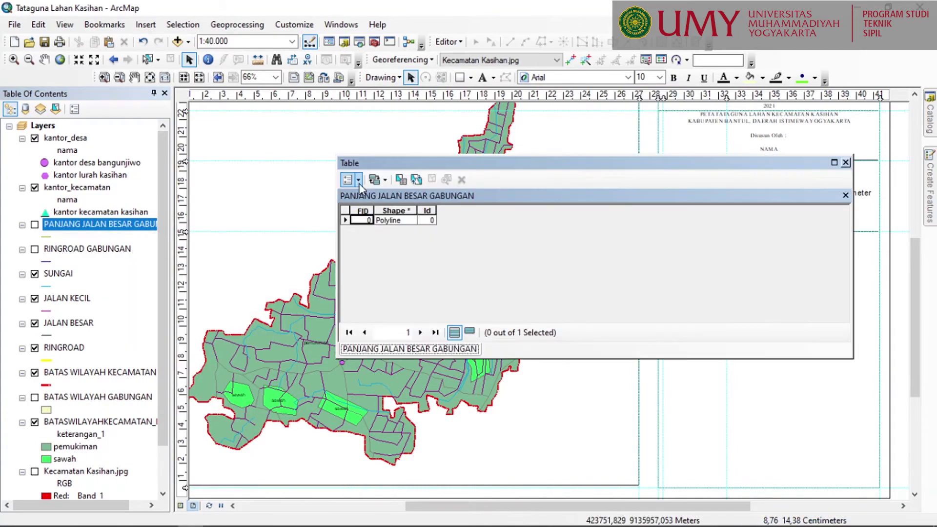
pyautogui.click(357, 181)
pyautogui.click(381, 272)
pyautogui.write('PANJANG')
pyautogui.click(482, 350)
# - Calculate the length geometry for the PANJANG field of the PANJANG JALAN BESAR GABUNGAN layer
pyautogui.rightClick(486, 209)
pyautogui.click(548, 311)
pyautogui.click(600, 304)
pyautogui.click(453, 341)
pyautogui.click(518, 345)
# - Create a report from the PANJANG JALAN BESAR GABUNGAN layer containing only the PANJANG field
pyautogui.click(357, 180)
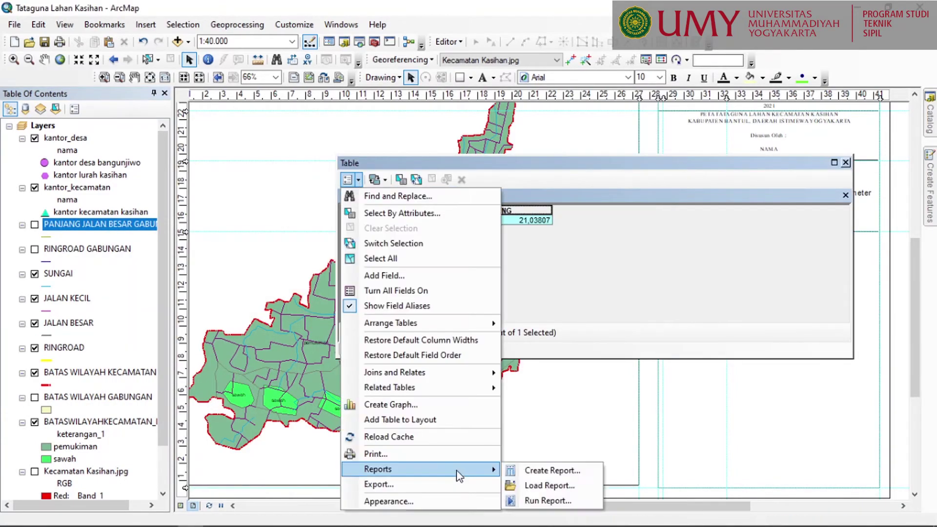
pyautogui.click(552, 470)
pyautogui.doubleClick(440, 260)
pyautogui.click(722, 358)
# - Export the report in Microsoft Excel (XLS) format to Documents\ArcGIS as PANJANG JALAN BESAR GABUNGAN, then close the report and attribute table
pyautogui.click(337, 91)
pyautogui.write('PANJANG JALAN BESAR GABUNGAN')
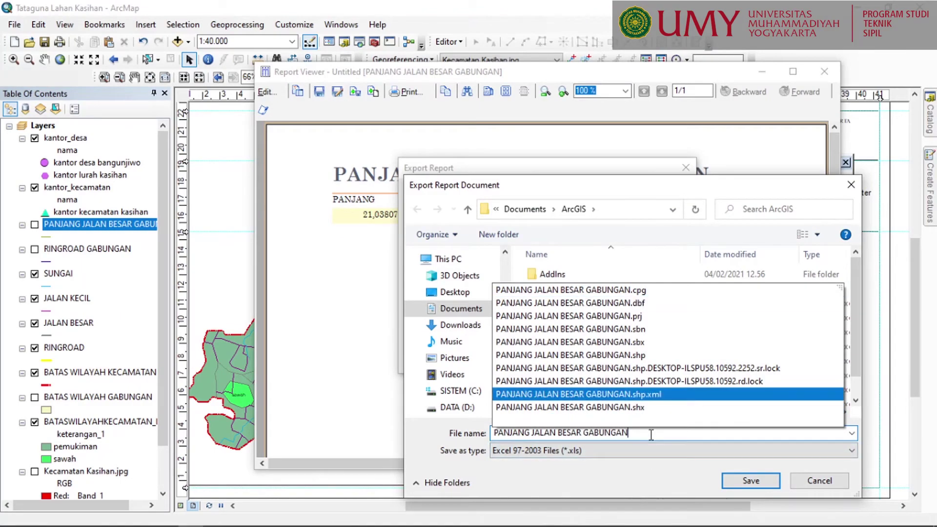
pyautogui.click(751, 481)
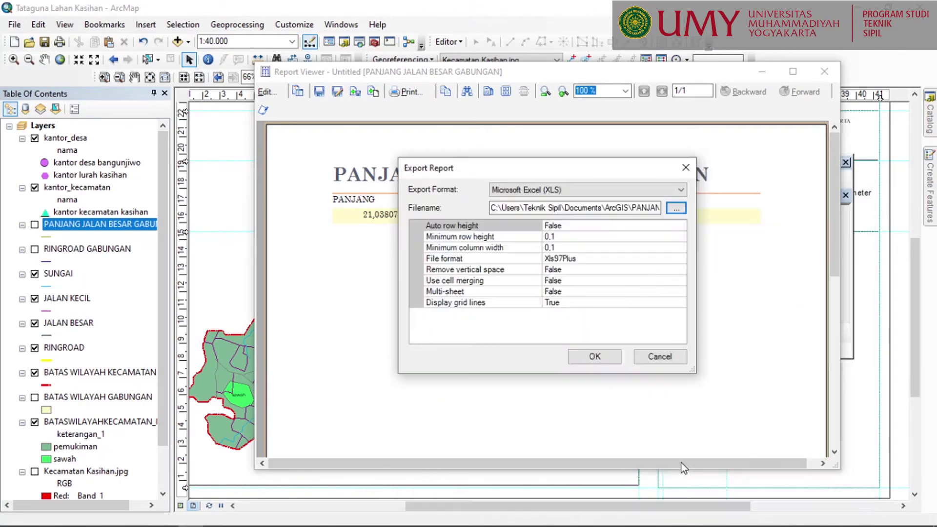
pyautogui.click(597, 356)
pyautogui.click(825, 71)
pyautogui.click(845, 162)
# - Dissolve the JALAN KECIL layer by the Id field into a Documents\ArcGIS shapefile named JALAN KECIL GABUNGAN
pyautogui.click(238, 25)
pyautogui.click(244, 115)
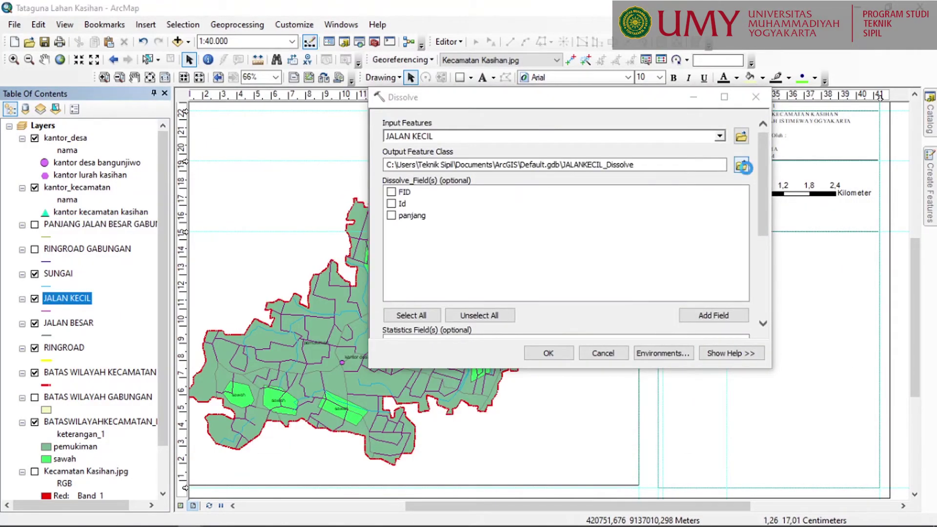
pyautogui.write('JALAN KECIL GABUNGAN')
pyautogui.click(696, 301)
pyautogui.click(391, 204)
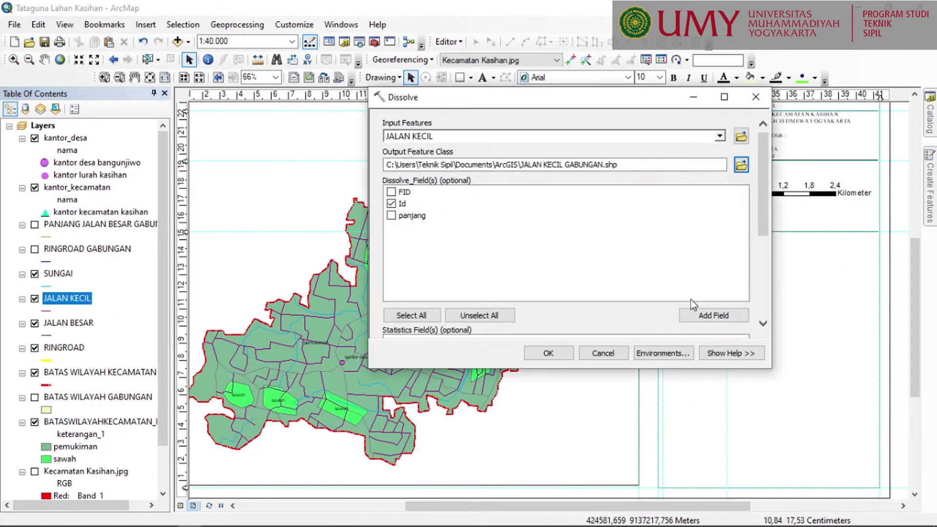
pyautogui.click(548, 353)
# - Hide the JALAN KECIL GABUNGAN layer and add a PANJANG field to its attribute table
pyautogui.click(35, 225)
pyautogui.rightClick(66, 222)
pyautogui.click(126, 262)
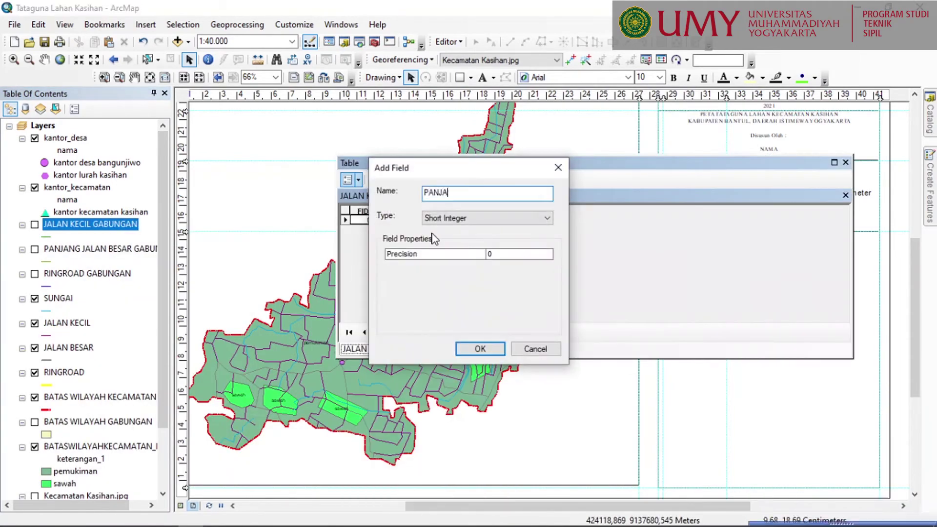
# - Calculate the length geometry for the PANJANG field of the JALAN KECIL GABUNGAN layer
pyautogui.rightClick(537, 205)
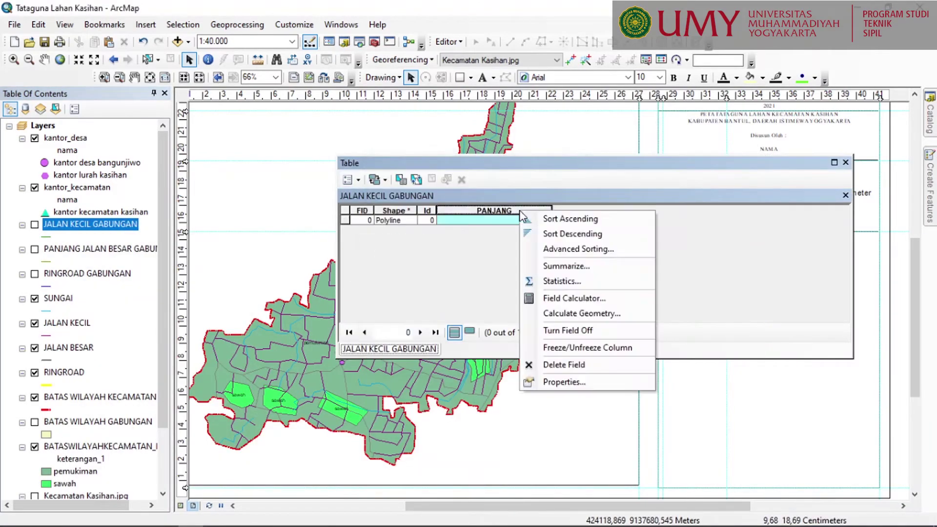
pyautogui.click(586, 312)
pyautogui.click(532, 350)
# - Report the PANJANG field of JALAN KECIL GABUNGAN and export it as the Excel file PANJANG JALAN KECIL GABUNGAN
pyautogui.click(360, 180)
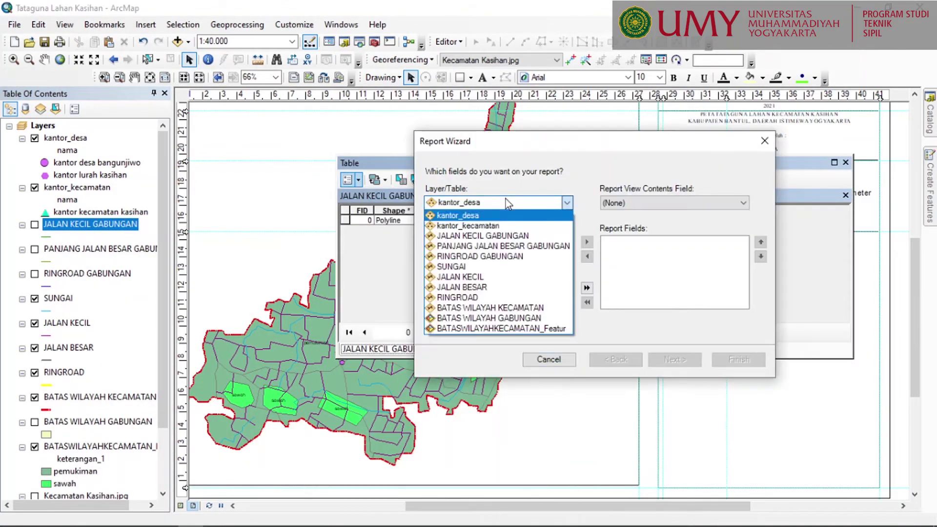
pyautogui.click(502, 235)
pyautogui.click(590, 245)
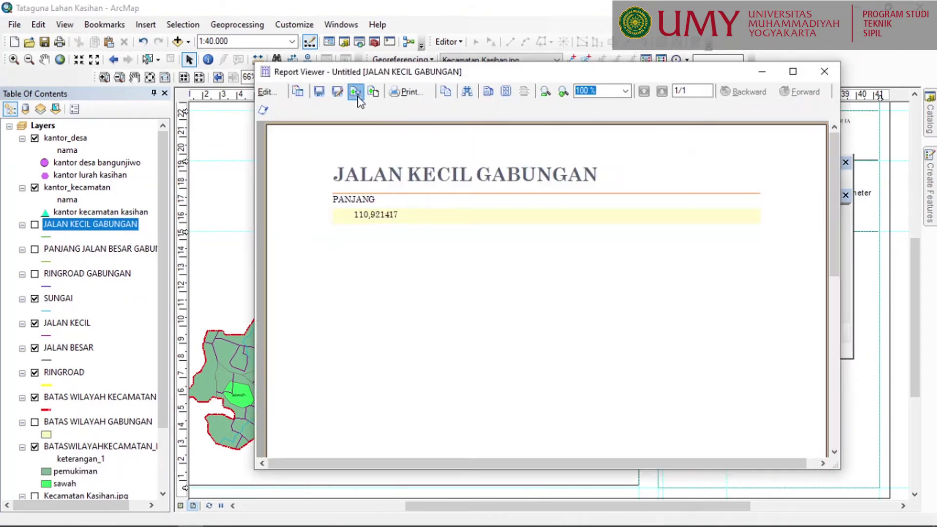
pyautogui.click(358, 92)
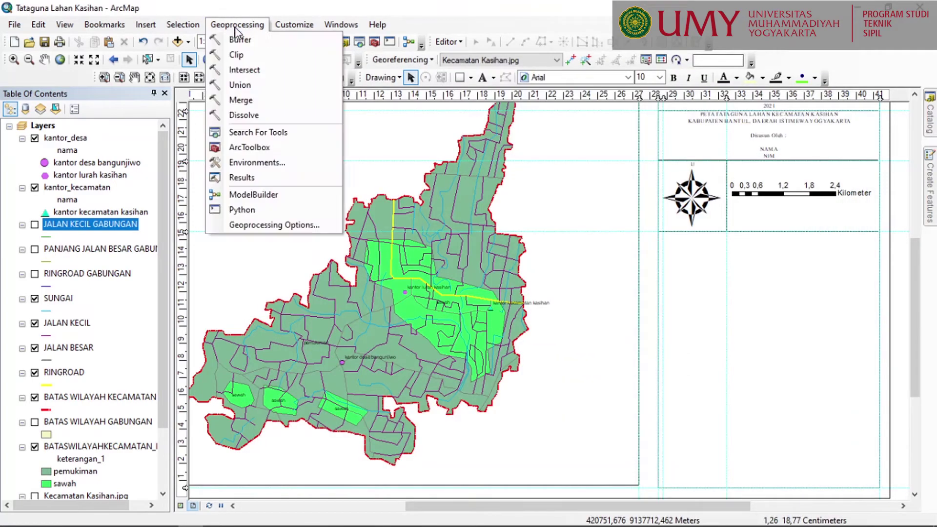
# - Dissolve the SUNGAI layer into a new layer named SUNGAI GABUNGAN and open its attribute table
pyautogui.click(246, 114)
pyautogui.click(59, 298)
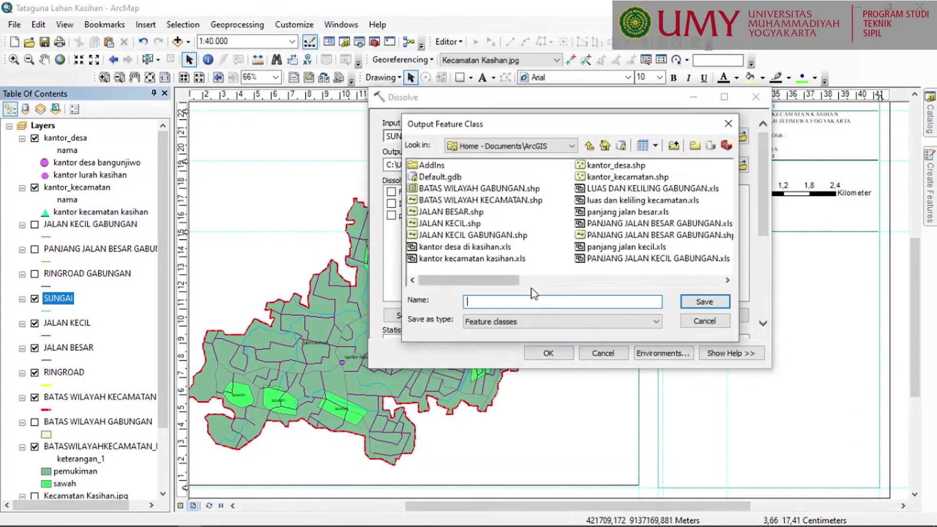
pyautogui.click(705, 302)
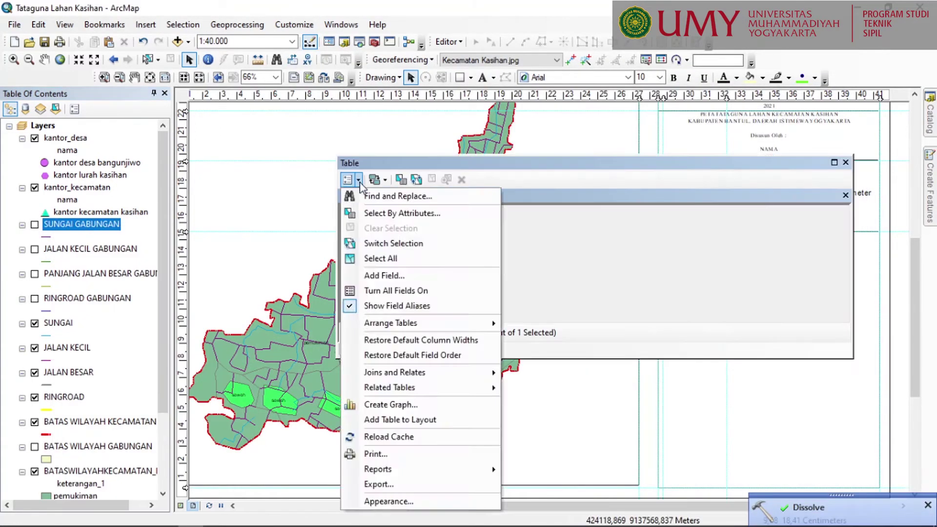
pyautogui.click(486, 218)
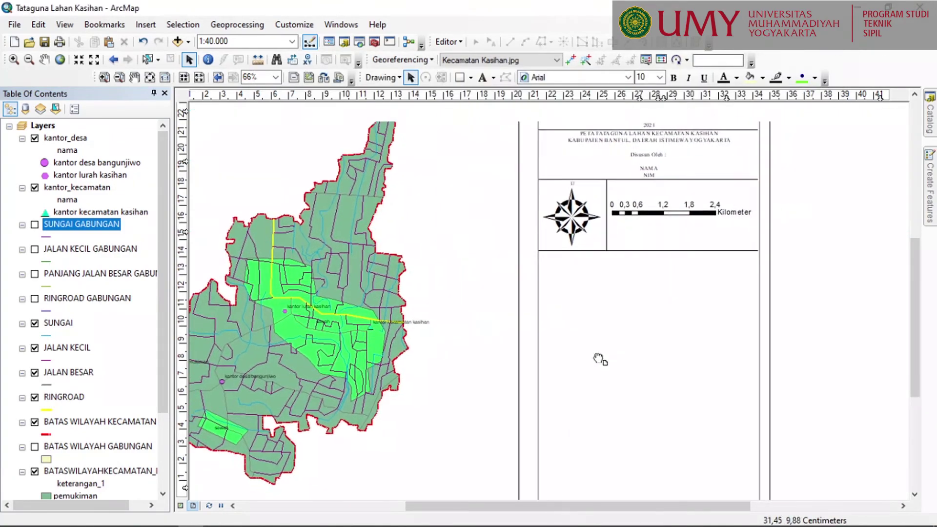
# - Insert a new Microsoft Excel 97-2003 Worksheet object into the map layout
pyautogui.moveTo(599, 358); pyautogui.dragTo(561, 373)
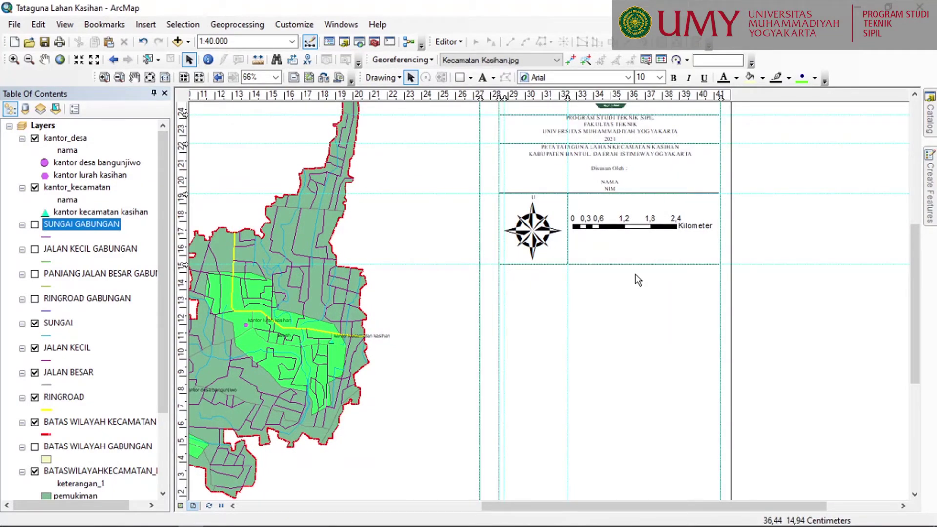
pyautogui.click(139, 28)
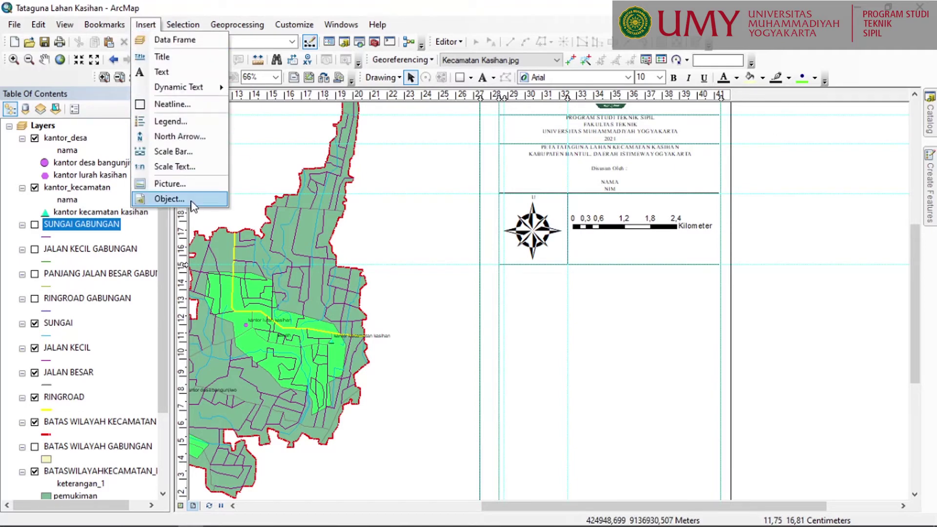
pyautogui.click(171, 199)
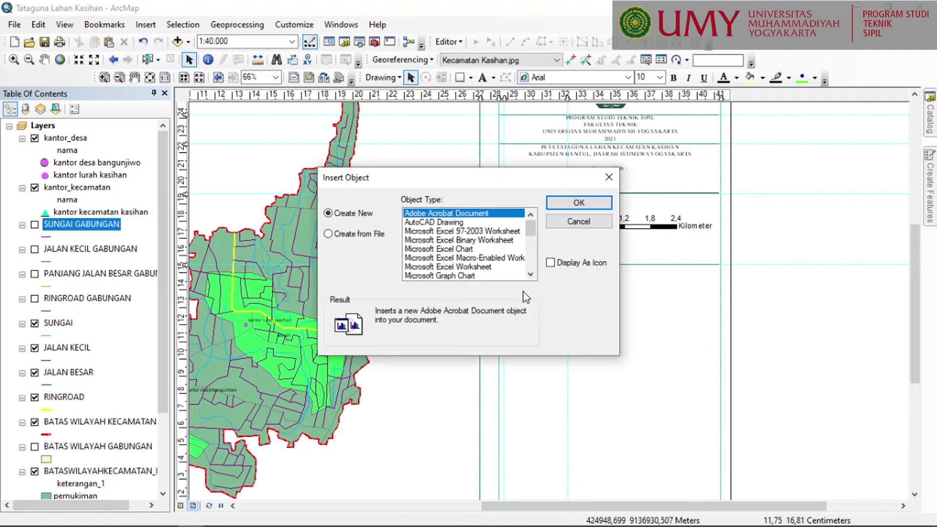
pyautogui.click(497, 232)
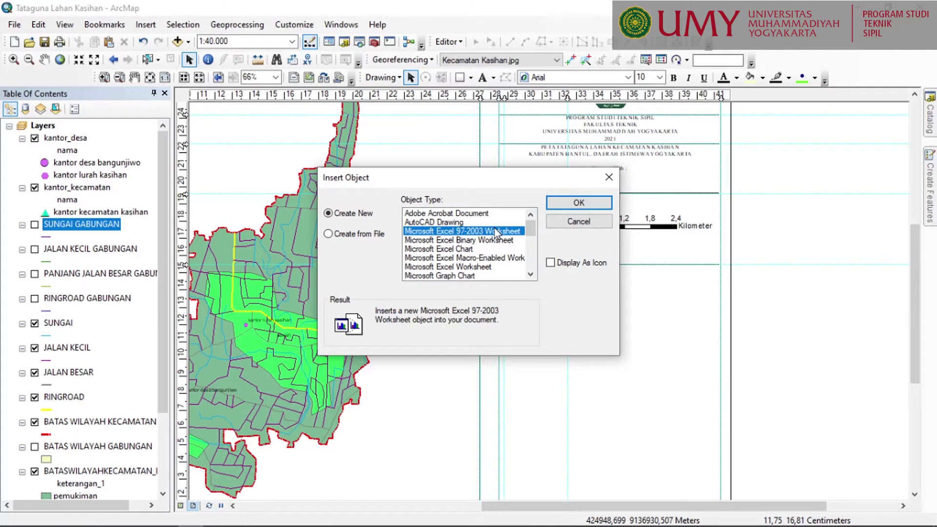
pyautogui.click(579, 202)
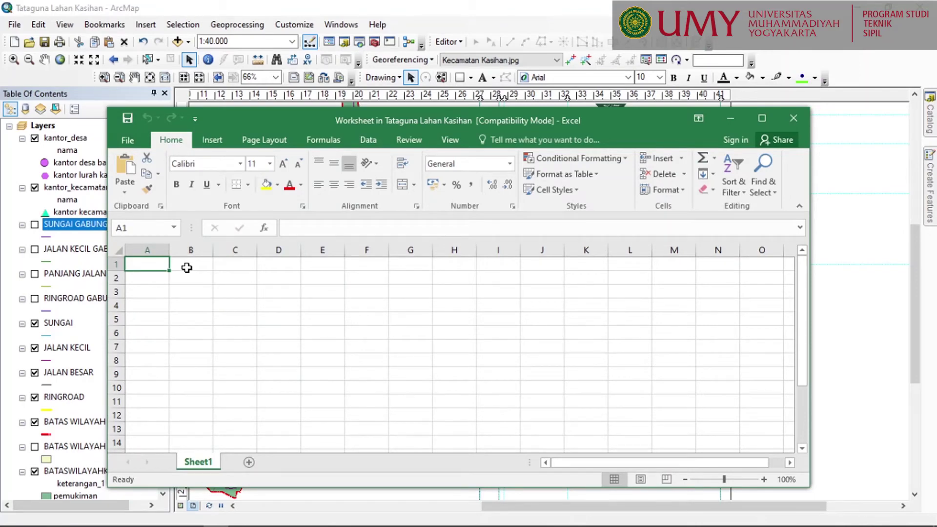
# - Enter the title DATA WILAYAH KECAMATAN KASIHAN in cell A1 and the heading KETERANGAN in A2
pyautogui.write('DATA WILAYAH KECAMATAN KASIHAN')
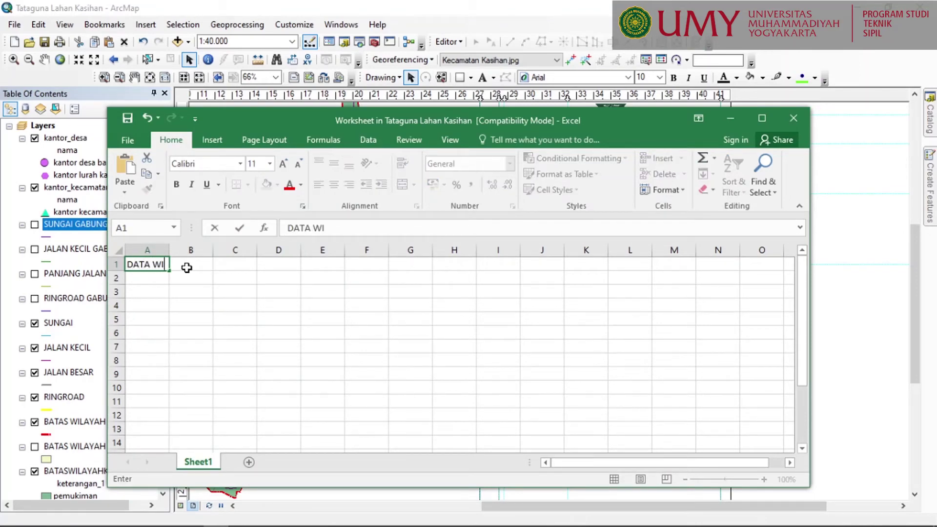
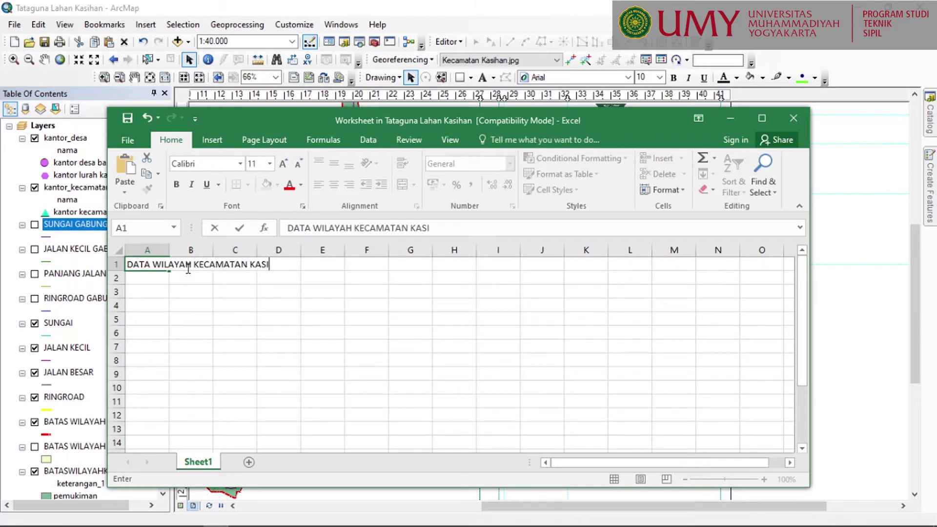
pyautogui.click(160, 278)
pyautogui.write('KETERA')
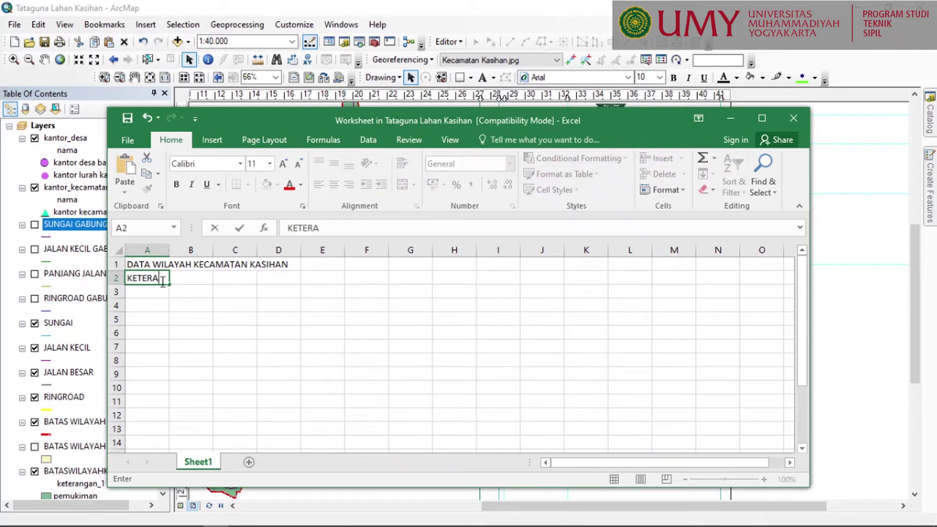
pyautogui.write('NGAN')
# - Resize column A to slightly wider than the KETERANGAN heading, letting the title extend past the column
pyautogui.press('Up')
pyautogui.doubleClick(169, 250)
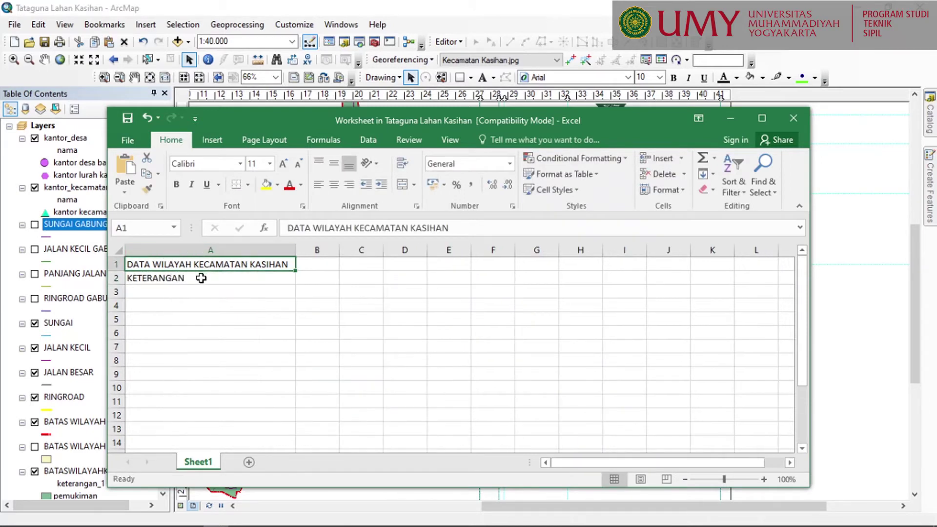
pyautogui.moveTo(295, 250); pyautogui.dragTo(203, 250)
# - Enter the heading LUAS (Km²) in cell B2, inserting the superscript two from the Latin-1 Supplement symbols
pyautogui.click(225, 278)
pyautogui.write('LUAS (')
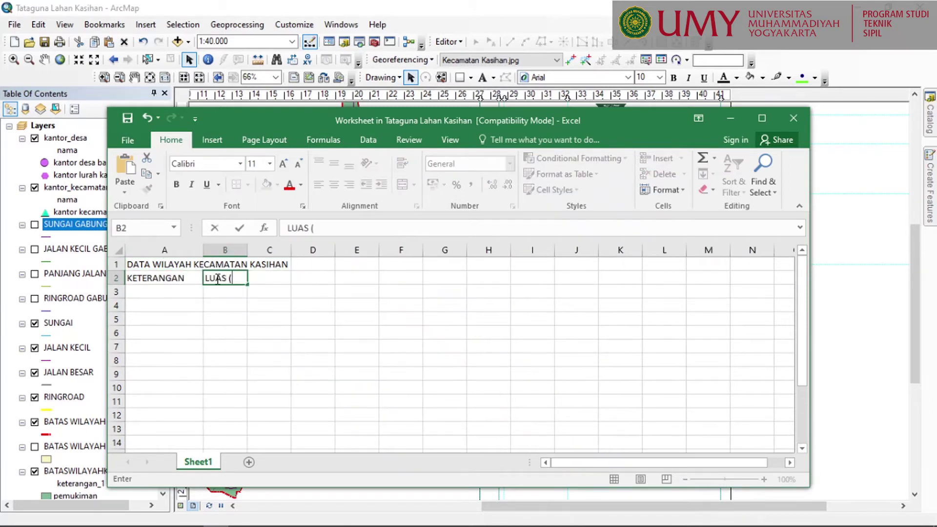
pyautogui.write('Km')
pyautogui.click(212, 139)
pyautogui.click(762, 170)
pyautogui.click(785, 186)
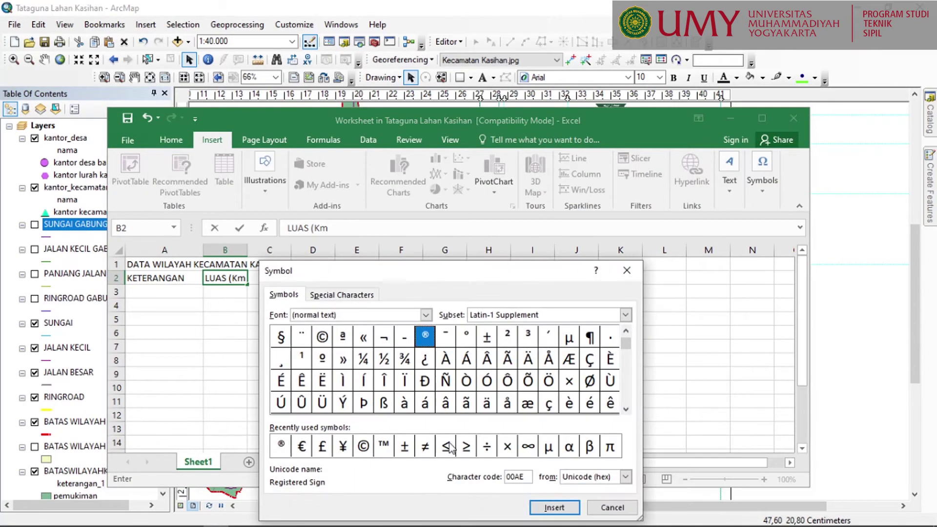
pyautogui.click(507, 335)
pyautogui.click(555, 508)
pyautogui.click(613, 508)
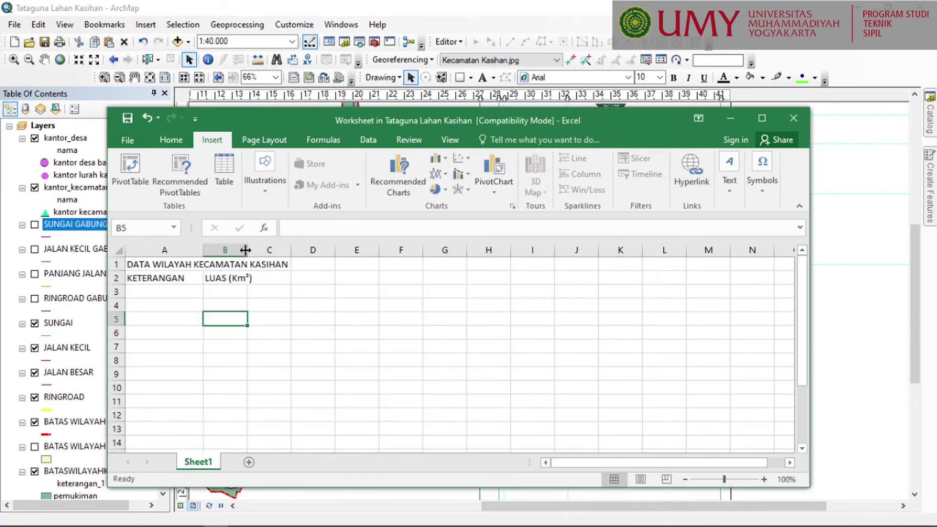
# - Enter the header KELILING(Km) in C2 and widen columns B and C to fit their headers
pyautogui.click(283, 278)
pyautogui.write('KELILING')
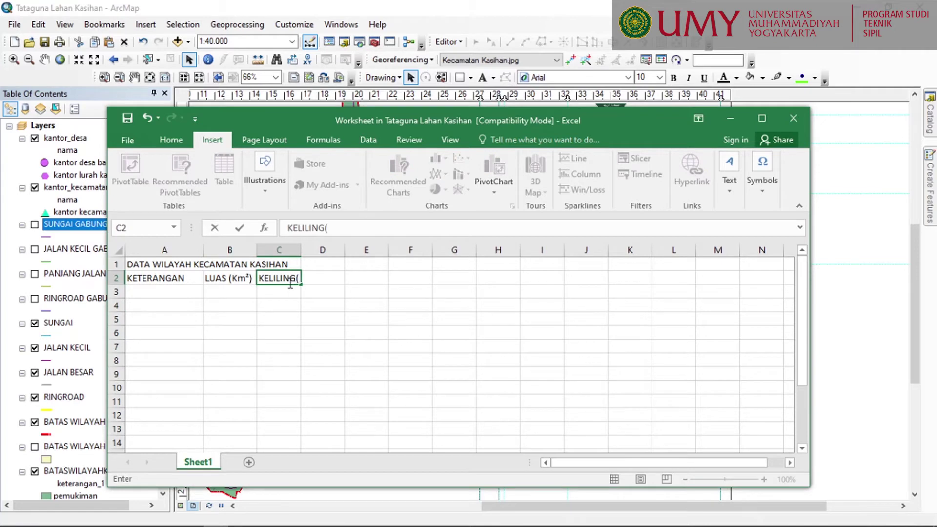
pyautogui.write('(Km)')
pyautogui.click(314, 333)
pyautogui.moveTo(301, 253); pyautogui.dragTo(322, 252)
pyautogui.moveTo(257, 254); pyautogui.dragTo(269, 254)
# - Enter the header PANJANG (Km) in D2 and widen column D to fit it
pyautogui.click(348, 282)
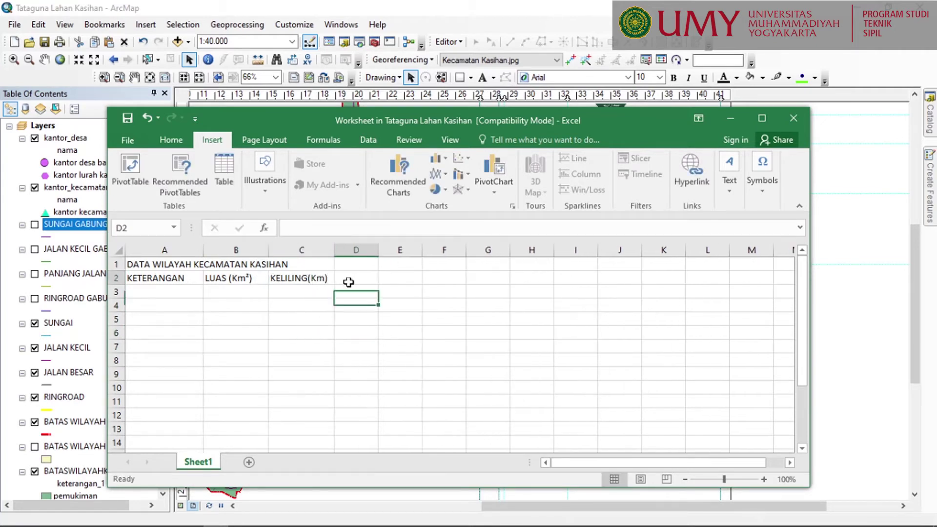
pyautogui.write('PANJANG (Km)')
pyautogui.click(390, 360)
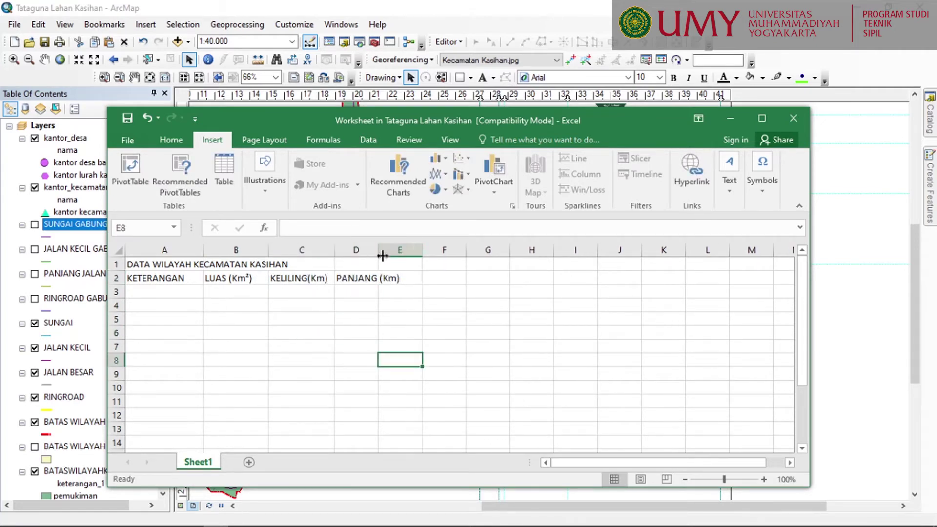
pyautogui.moveTo(379, 253); pyautogui.dragTo(422, 253)
# - Merge and center the title DATA WILAYAH KECAMATAN KASIHAN across A1:D1
pyautogui.moveTo(181, 264); pyautogui.dragTo(407, 266)
pyautogui.click(171, 140)
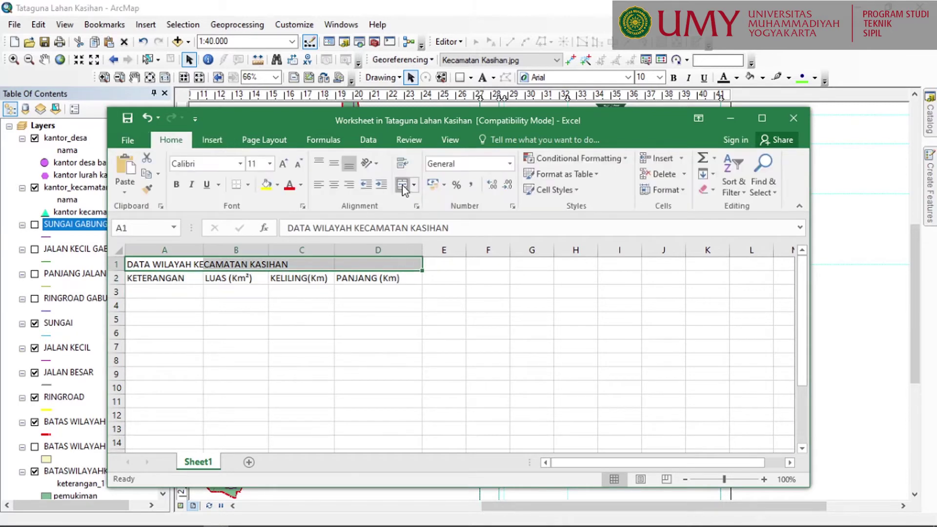
pyautogui.click(402, 170)
pyautogui.click(348, 305)
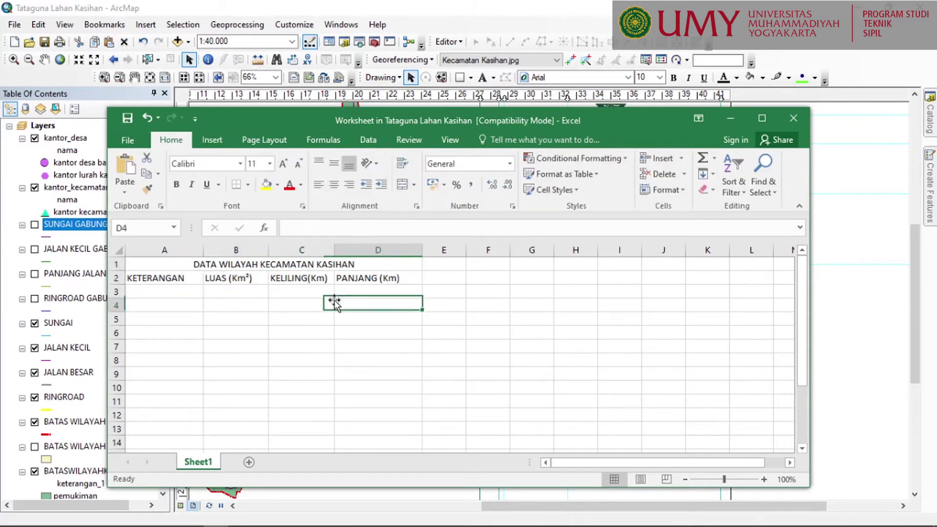
# - Switch to the ArcGIS folder in File Explorer, show it in Details view, and open the workbook LUAS DAN KELILING GABUNGAN
pyautogui.click(180, 290)
pyautogui.moveTo(202, 525)
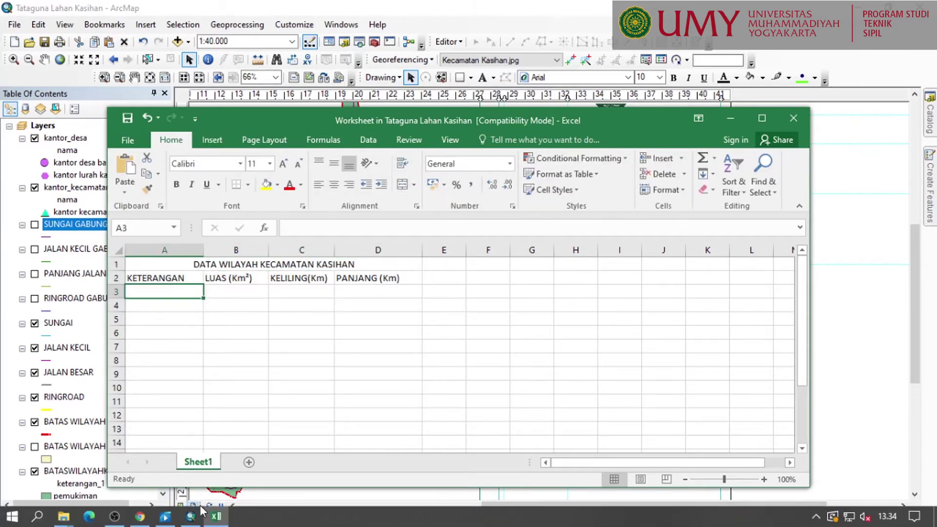
pyautogui.moveTo(61, 522)
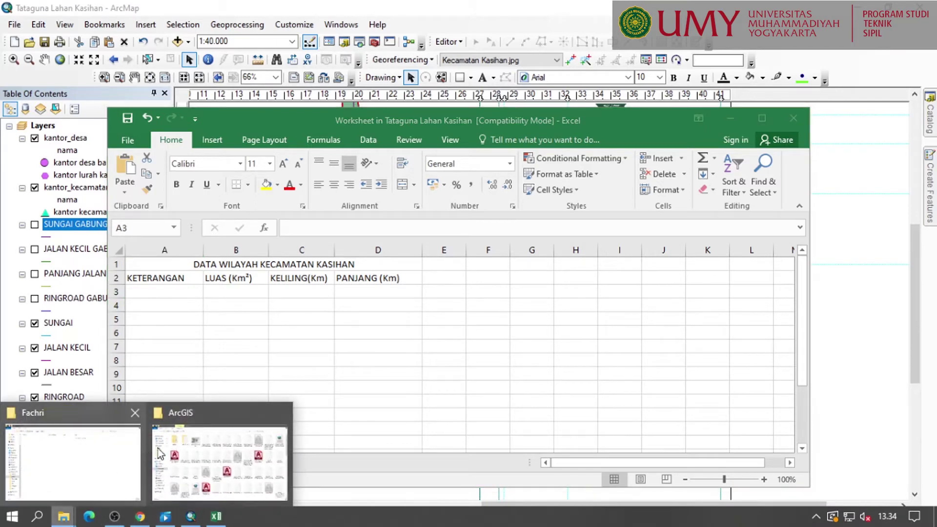
pyautogui.click(230, 457)
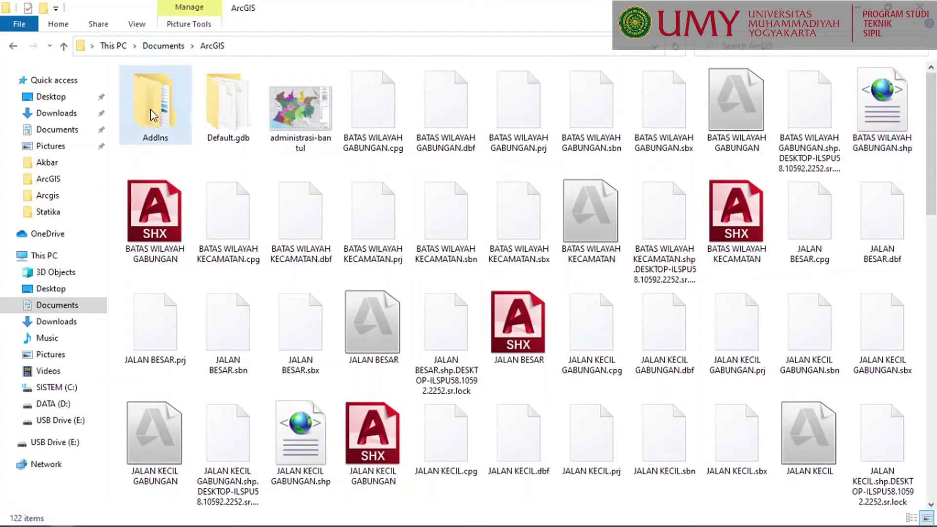
pyautogui.click(136, 25)
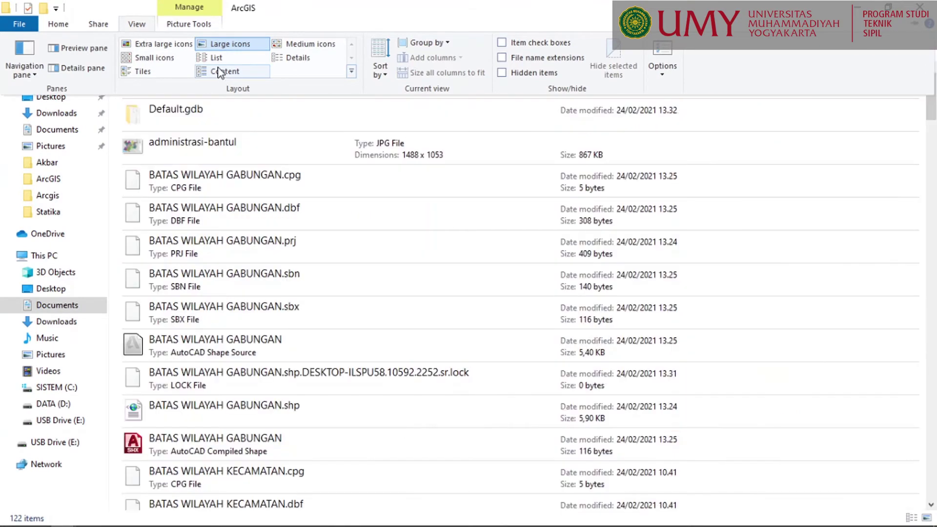
pyautogui.click(300, 57)
pyautogui.scroll(-14, 234, 388)
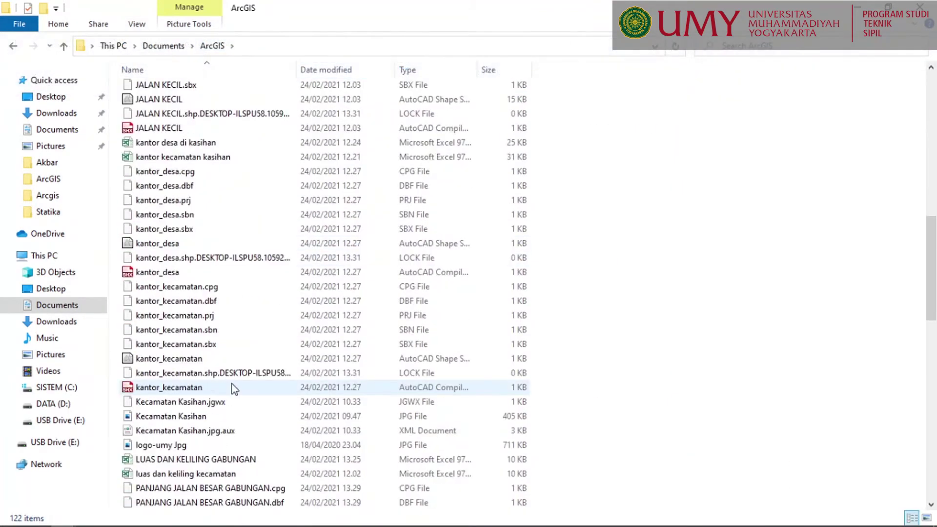
pyautogui.doubleClick(231, 460)
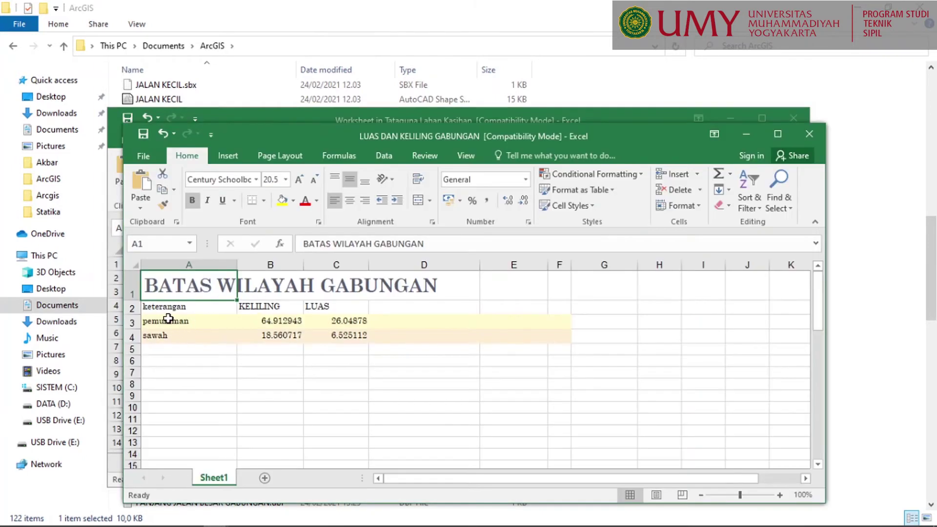
# - Copy the pemukiman and sawah rows with both of their values into the Kasihan worksheet starting at A3
pyautogui.click(170, 323)
pyautogui.moveTo(202, 323); pyautogui.dragTo(347, 337)
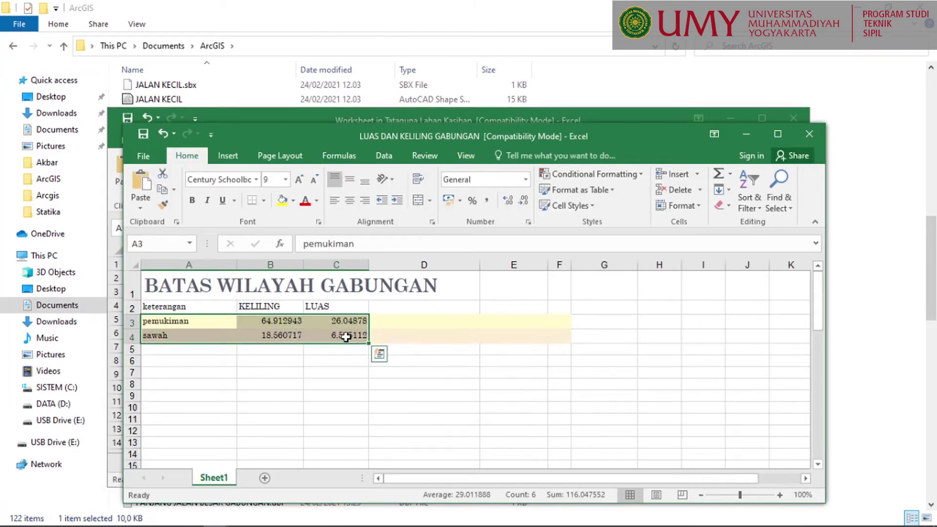
pyautogui.hotkey('ctrl', 'c')
pyautogui.click(808, 142)
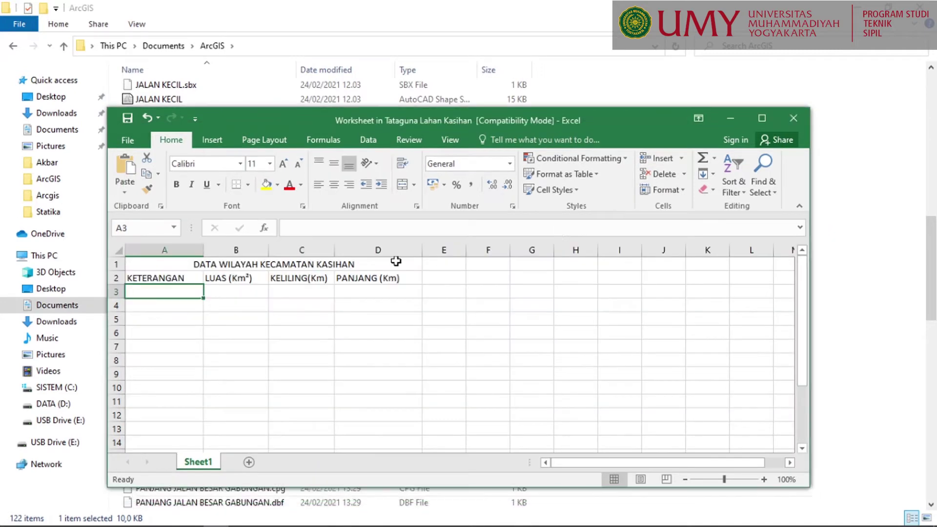
pyautogui.hotkey('ctrl', 'v')
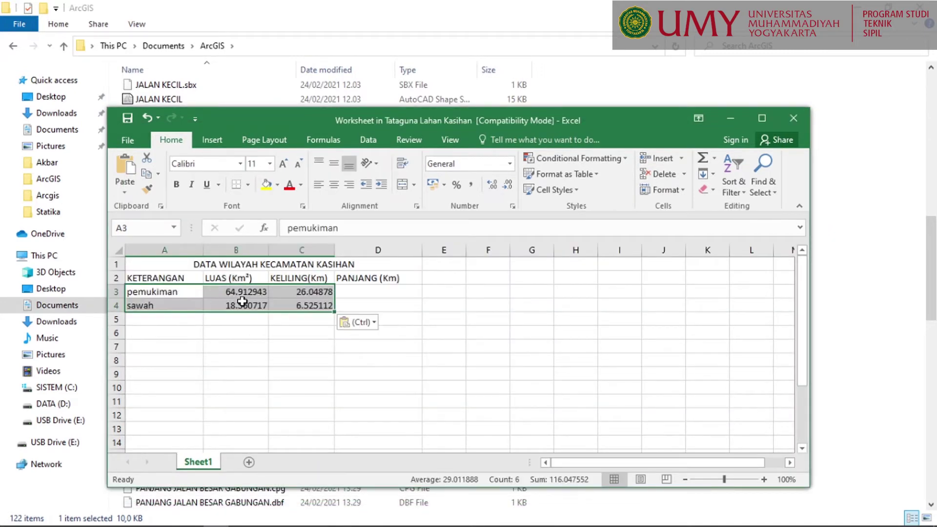
pyautogui.click(245, 303)
pyautogui.click(269, 348)
# - Return to the ArcGIS folder and open the workbook PANJANG RINGROAD GABUNGAN
pyautogui.click(167, 291)
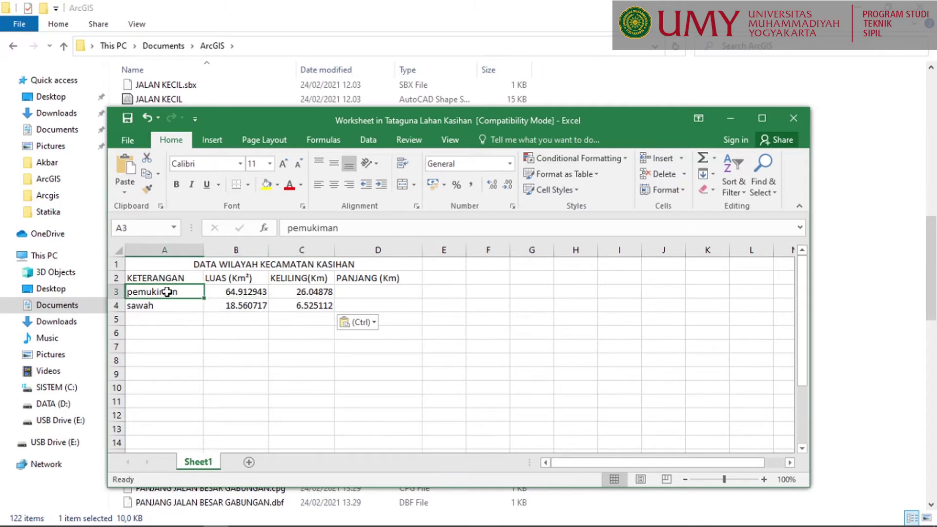
pyautogui.click(168, 305)
pyautogui.click(174, 323)
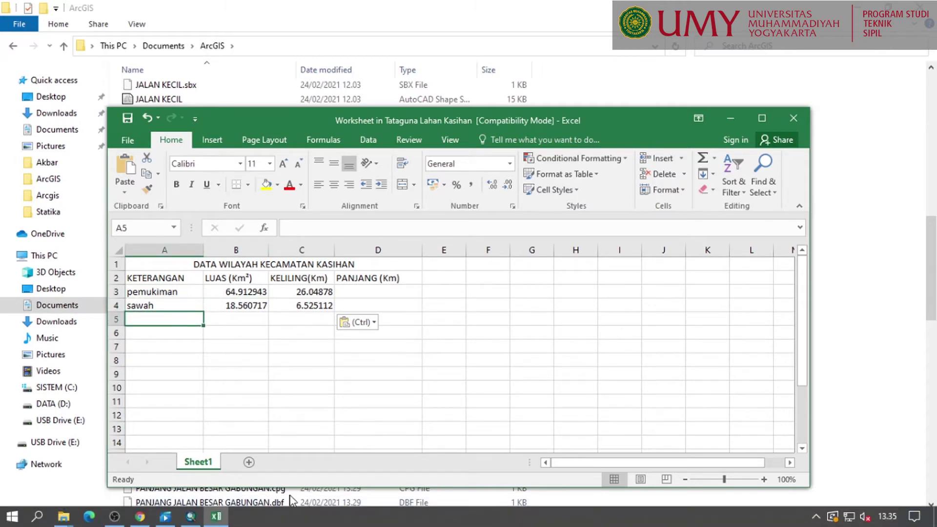
pyautogui.moveTo(73, 522)
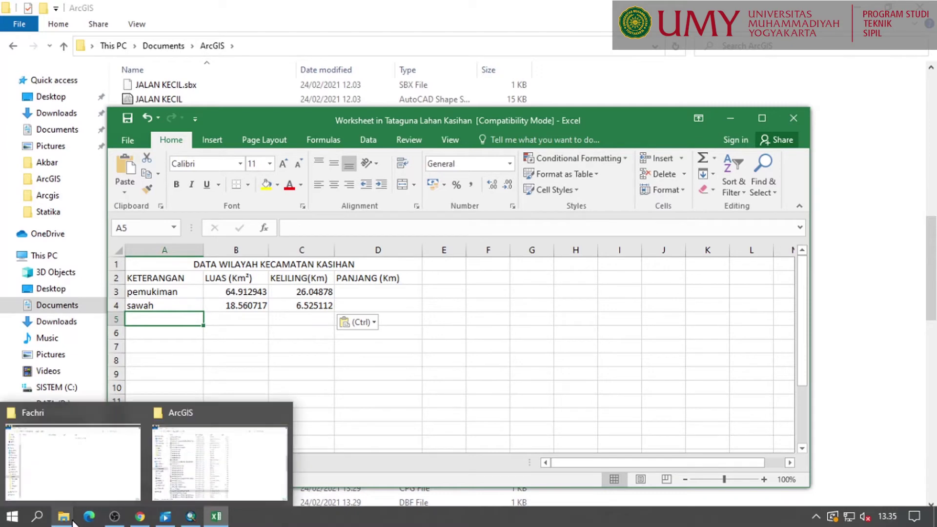
pyautogui.click(176, 440)
pyautogui.scroll(-2, 215, 398)
pyautogui.scroll(-4, 215, 398)
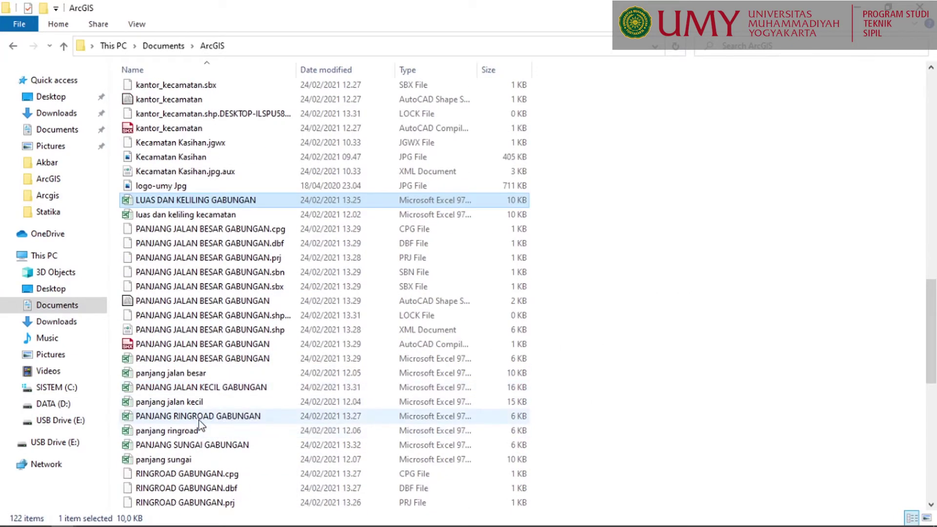
pyautogui.doubleClick(205, 423)
# - Copy the ringroad PANJANG value into cell D5 of the Kasihan worksheet, closing the source workbook
pyautogui.click(190, 320)
pyautogui.hotkey('ctrl', 'c')
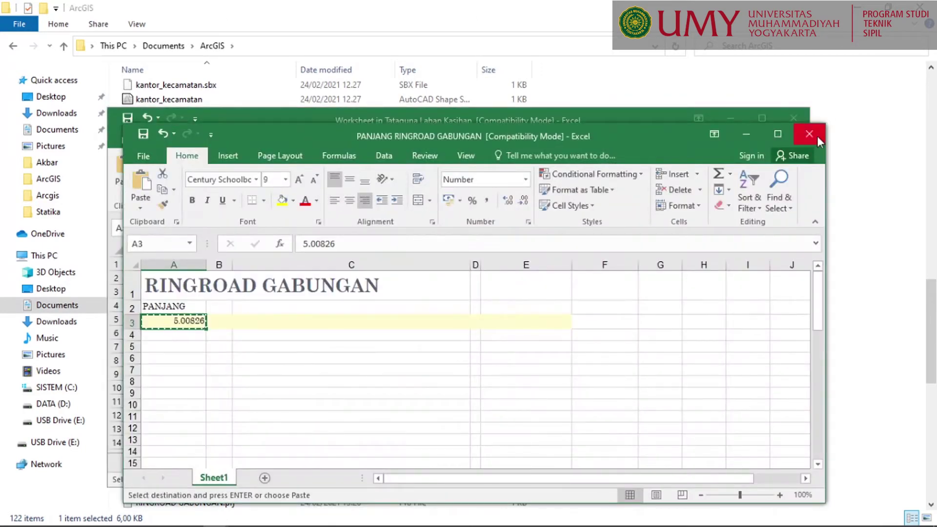
pyautogui.click(812, 132)
pyautogui.click(367, 319)
pyautogui.hotkey('ctrl', 'v')
# - Enter the row labels RINGROAD, JALAN BESAR, JALAN KECIL and SUNGAI in A5:A8
pyautogui.click(157, 319)
pyautogui.write('RING')
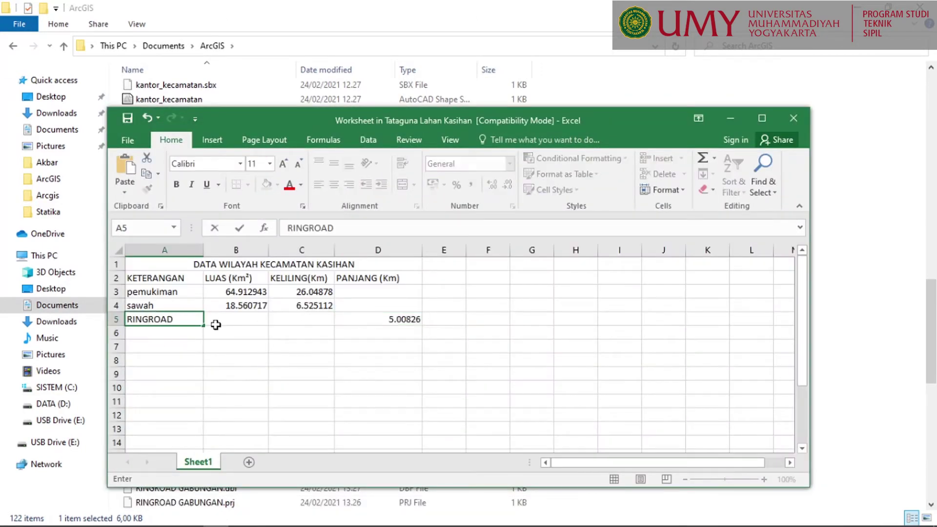
pyautogui.press('Return')
pyautogui.write('JALAN BESAR')
pyautogui.press('Return')
pyautogui.write('JALAN KECIL')
pyautogui.press('Return')
pyautogui.write('SUNGAI')
pyautogui.click(288, 346)
# - Copy the length value from the workbook PANJANG JALAN BESAR GABUNGAN into cell D6 of the Kasihan worksheet
pyautogui.moveTo(64, 517)
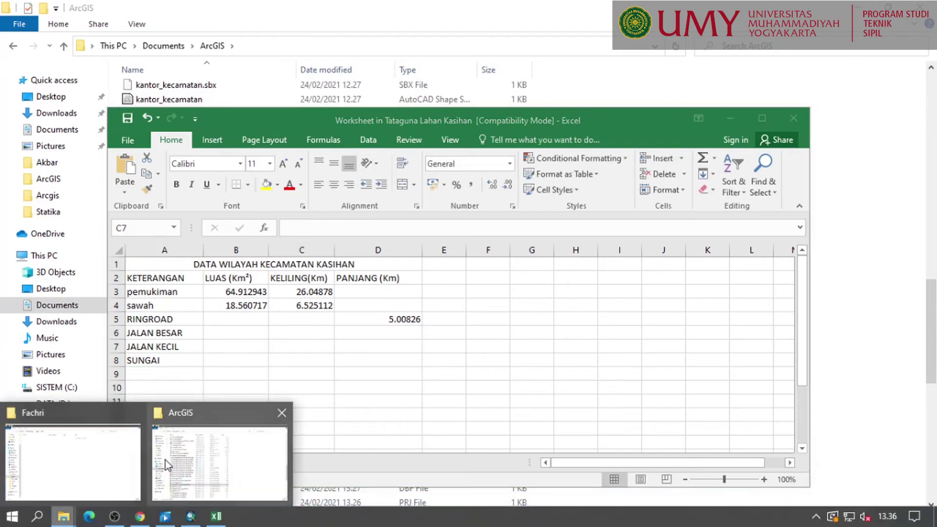
pyautogui.click(168, 465)
pyautogui.doubleClick(228, 359)
pyautogui.click(181, 321)
pyautogui.hotkey('ctrl', 'c')
pyautogui.click(811, 132)
pyautogui.click(371, 333)
pyautogui.hotkey('ctrl', 'v')
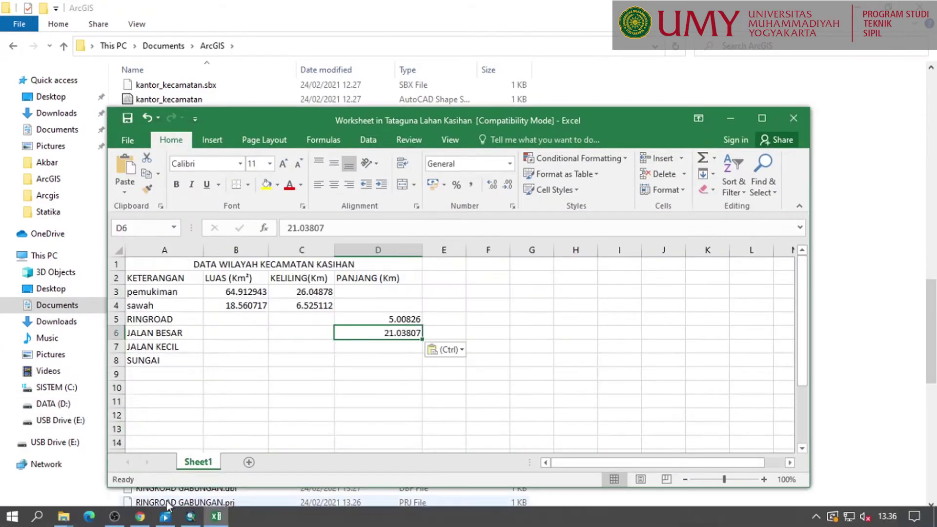
# - Copy the length value from the workbook PANJANG JALAN KECIL GABUNGAN into cell D7 of the Kasihan worksheet
pyautogui.click(167, 466)
pyautogui.doubleClick(214, 388)
pyautogui.click(181, 322)
pyautogui.hotkey('ctrl', 'c')
pyautogui.click(811, 132)
pyautogui.click(376, 348)
pyautogui.hotkey('ctrl', 'v')
# - Copy the length value from the workbook PANJANG SUNGAI GABUNGAN into cell D8 of the Kasihan worksheet
pyautogui.moveTo(64, 516)
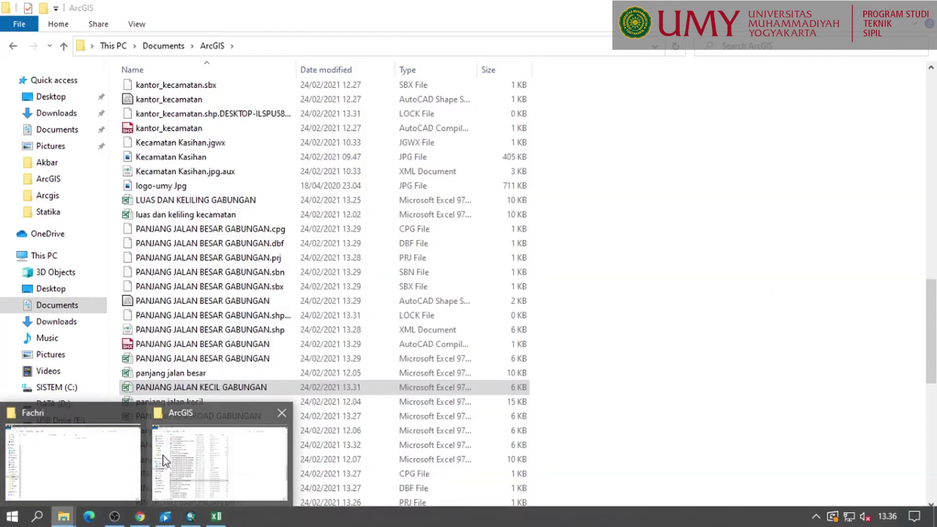
pyautogui.click(166, 462)
pyautogui.doubleClick(200, 416)
pyautogui.click(186, 321)
pyautogui.hotkey('ctrl', 'c')
pyautogui.click(866, 132)
pyautogui.click(405, 359)
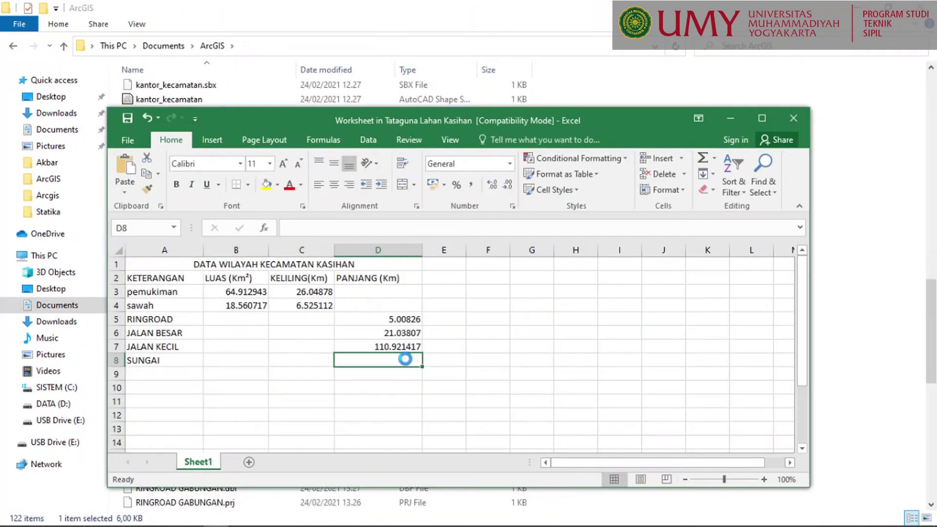
pyautogui.hotkey('ctrl', 'v')
# - Fill the empty table cells D3:D4 and B5:C8 with a dash (-)
pyautogui.click(400, 293)
pyautogui.write('-')
pyautogui.press('Return')
pyautogui.click(403, 293)
pyautogui.moveTo(423, 298); pyautogui.dragTo(422, 310)
pyautogui.hotkey('ctrl', 'c')
pyautogui.click(238, 320)
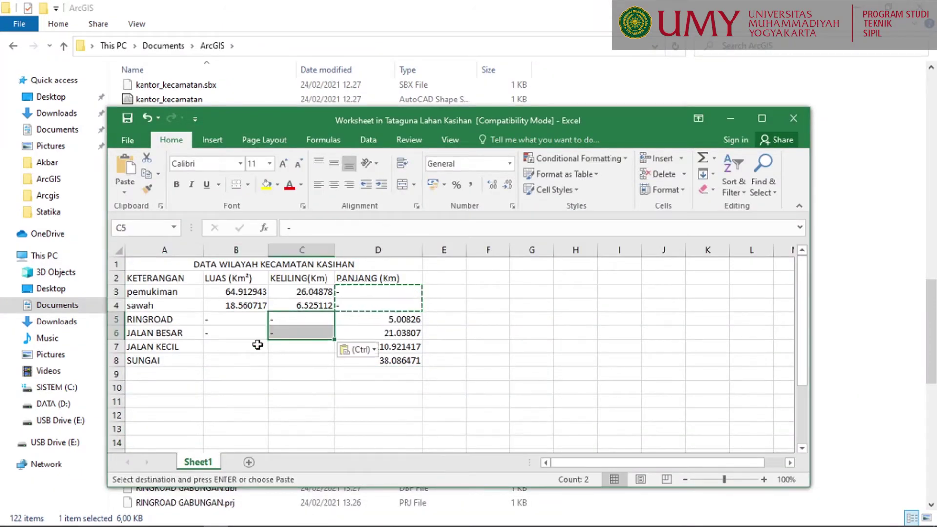
pyautogui.click(258, 344)
pyautogui.hotkey('ctrl', 'v')
pyautogui.click(303, 346)
pyautogui.hotkey('ctrl', 'v')
# - Center the headers and values in B2:D8 horizontally
pyautogui.moveTo(399, 360); pyautogui.dragTo(232, 280)
pyautogui.click(334, 185)
pyautogui.click(305, 333)
# - Retype the labels in A3 and A4 in capitals as PEMUKIMAN and SAWAH
pyautogui.click(148, 294)
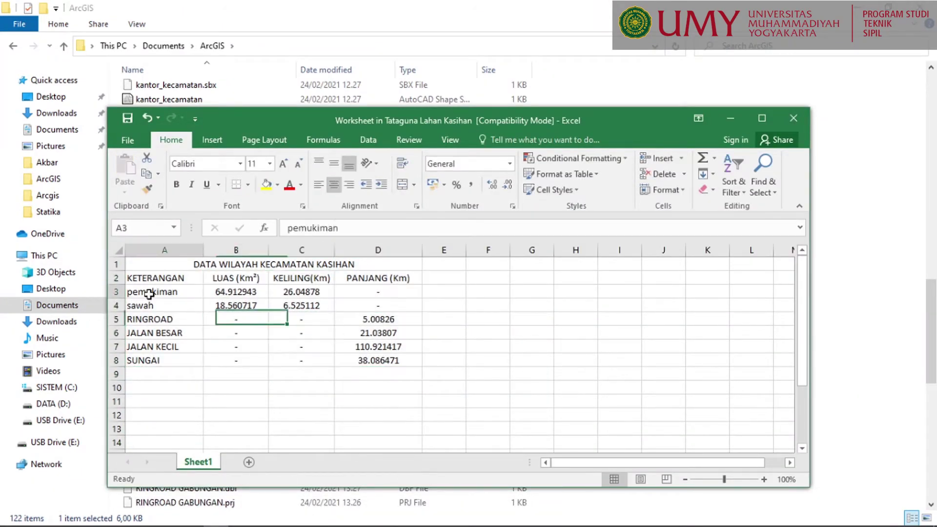
pyautogui.write('PEMUKIMAN')
pyautogui.press('Return')
pyautogui.write('SAWAH')
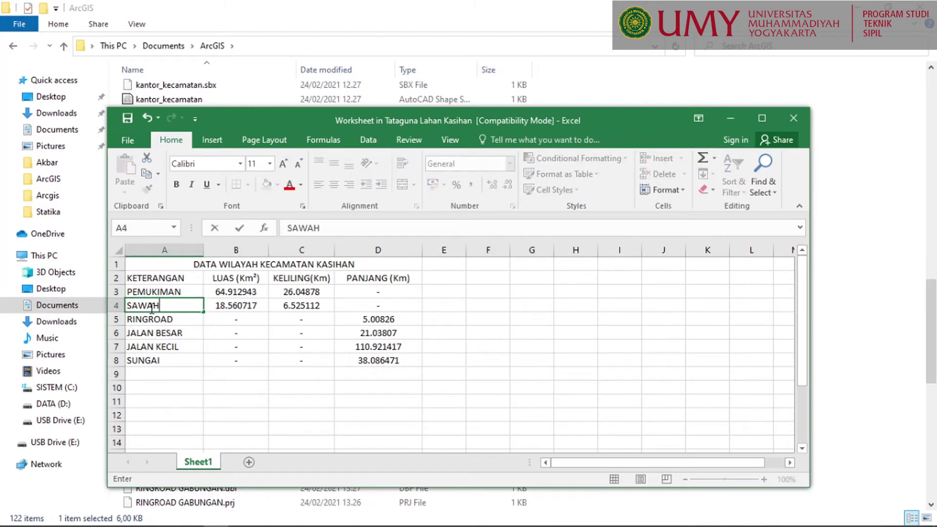
pyautogui.click(250, 292)
# - Set the font of the whole table A1:D8 to Times New Roman
pyautogui.moveTo(179, 264); pyautogui.dragTo(379, 361)
pyautogui.click(241, 163)
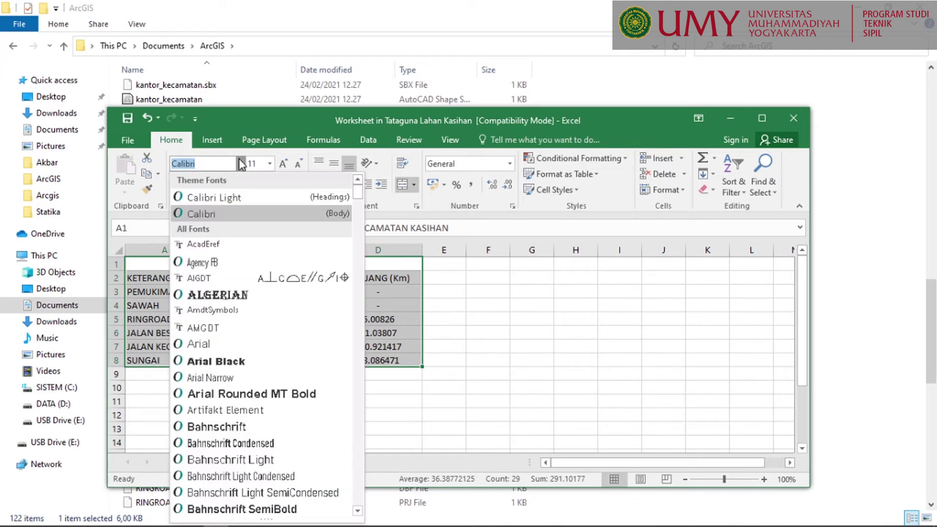
pyautogui.write('Times New Roma')
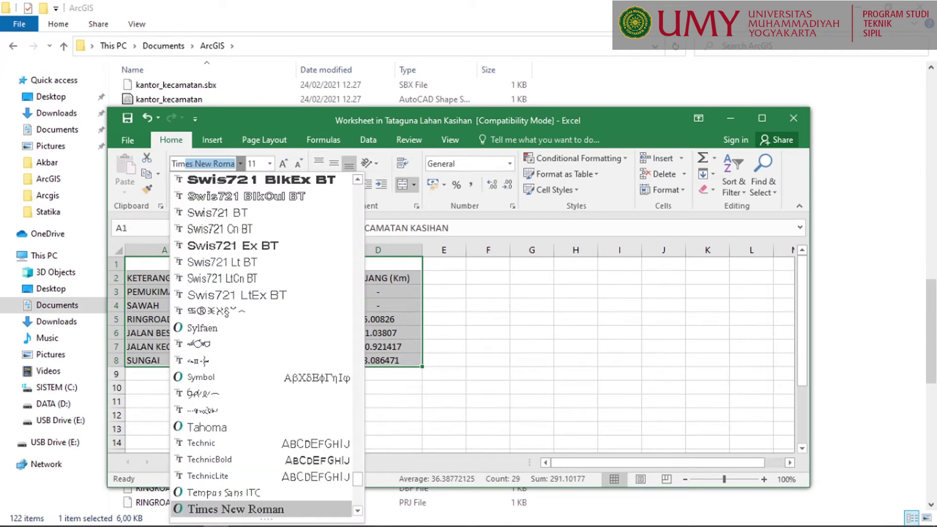
pyautogui.click(260, 510)
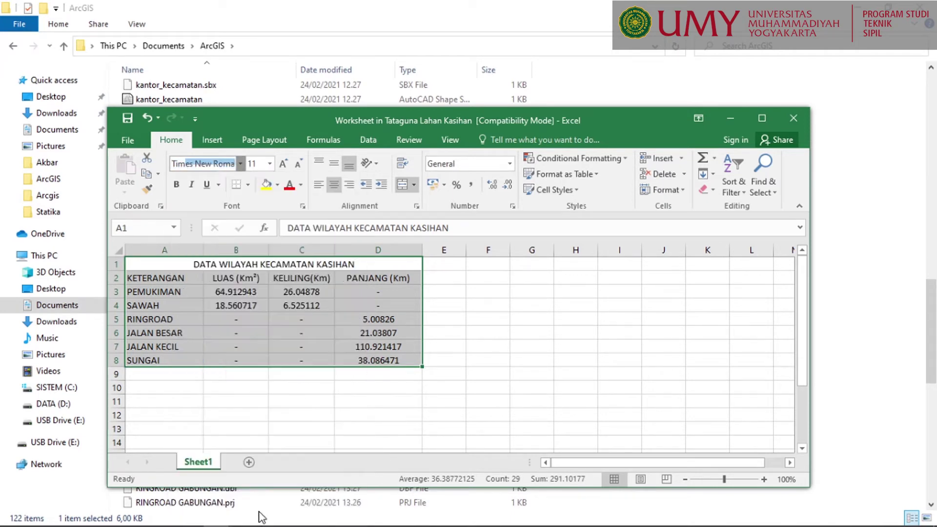
# - Widen column C to fit its header and set column B's width to 14.14
pyautogui.doubleClick(336, 248)
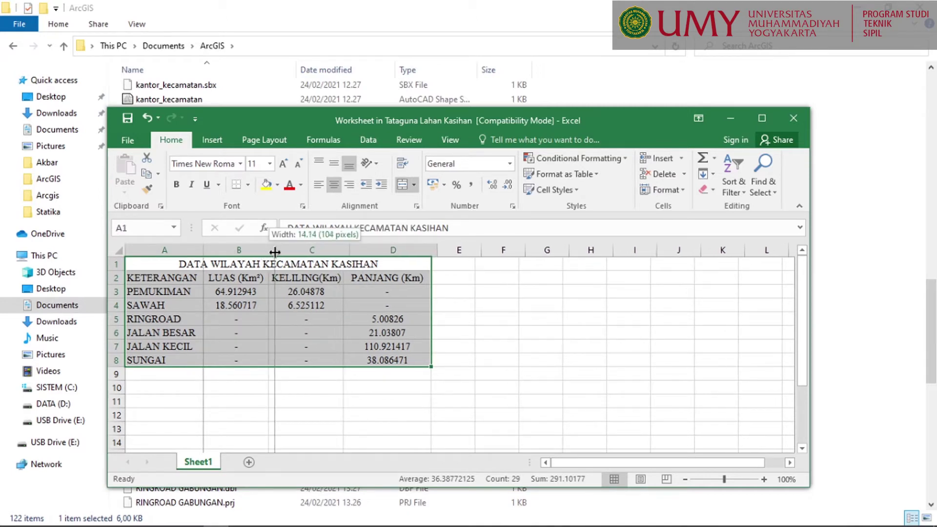
pyautogui.doubleClick(268, 251)
pyautogui.click(412, 303)
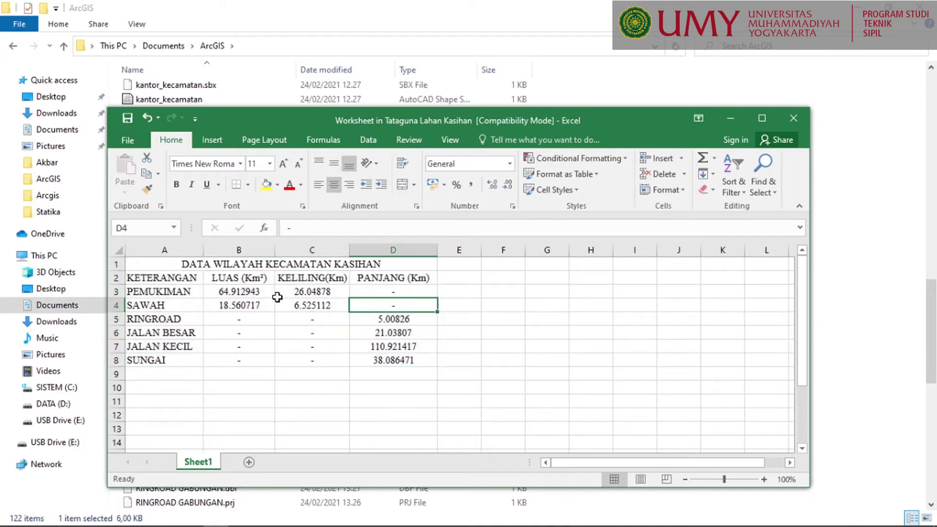
# - Hide the worksheet gridlines
pyautogui.click(451, 139)
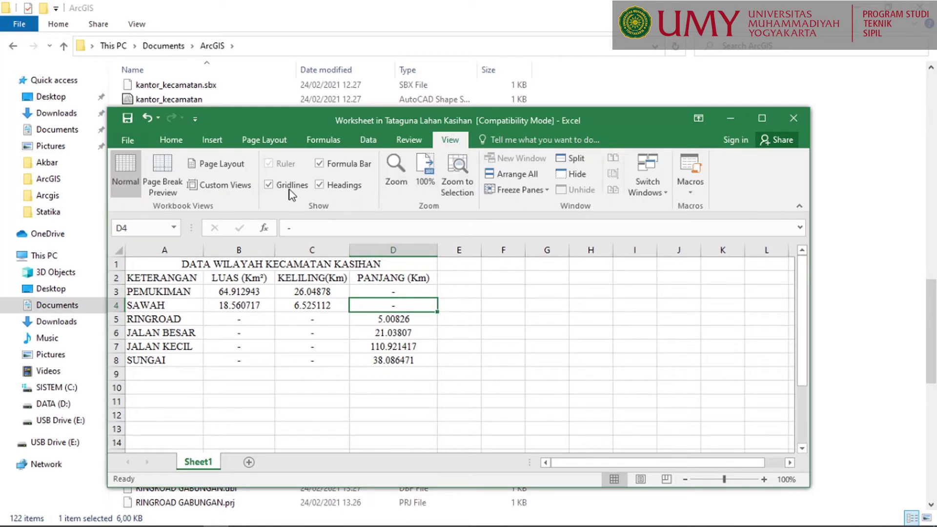
pyautogui.click(269, 185)
# - Add top and bottom borders to the header row A2:D2
pyautogui.moveTo(151, 281); pyautogui.dragTo(368, 278)
pyautogui.click(168, 140)
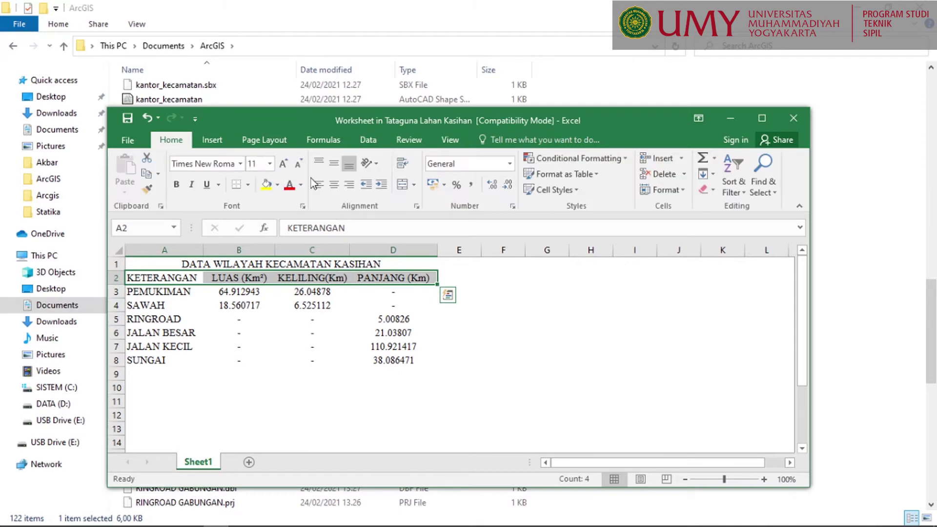
pyautogui.click(248, 185)
pyautogui.click(249, 184)
pyautogui.click(250, 185)
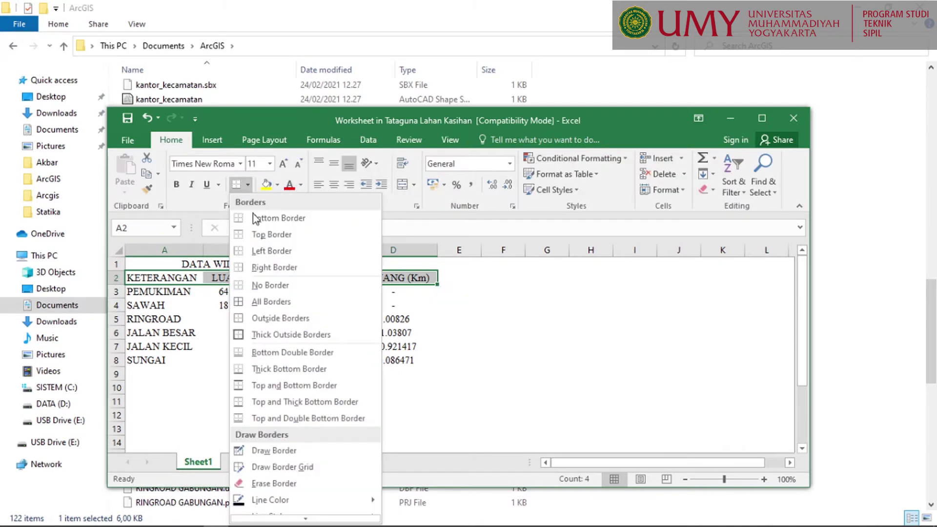
pyautogui.click(256, 232)
# - Add a bottom border to the SUNGAI row A8:D8
pyautogui.moveTo(180, 360); pyautogui.dragTo(372, 360)
pyautogui.click(249, 184)
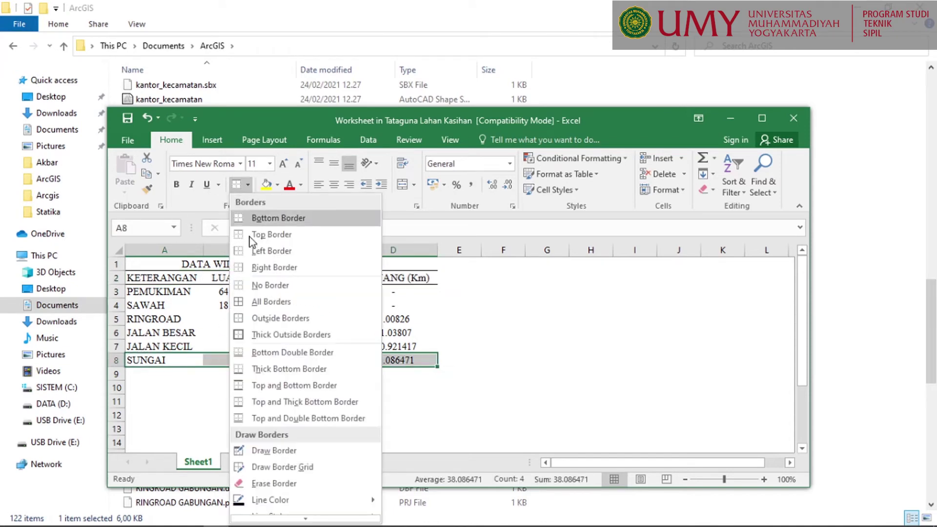
pyautogui.click(264, 225)
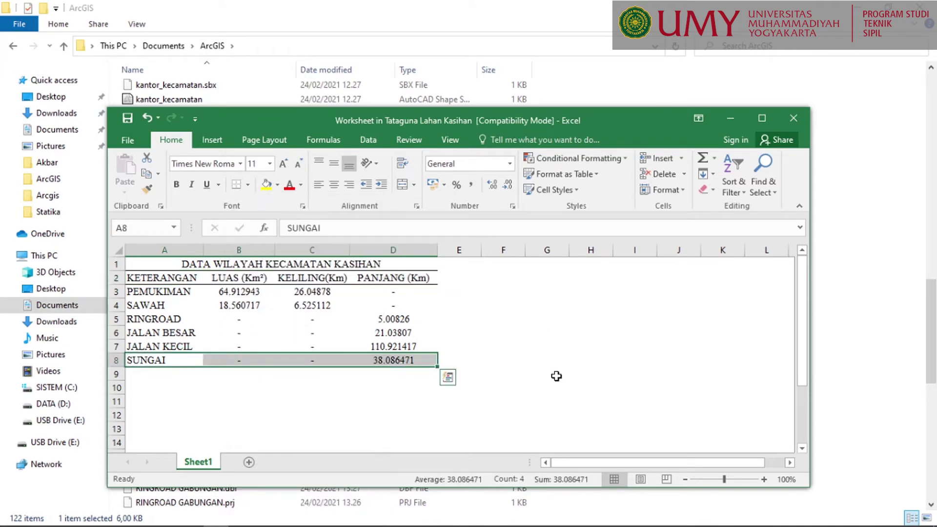
pyautogui.click(445, 329)
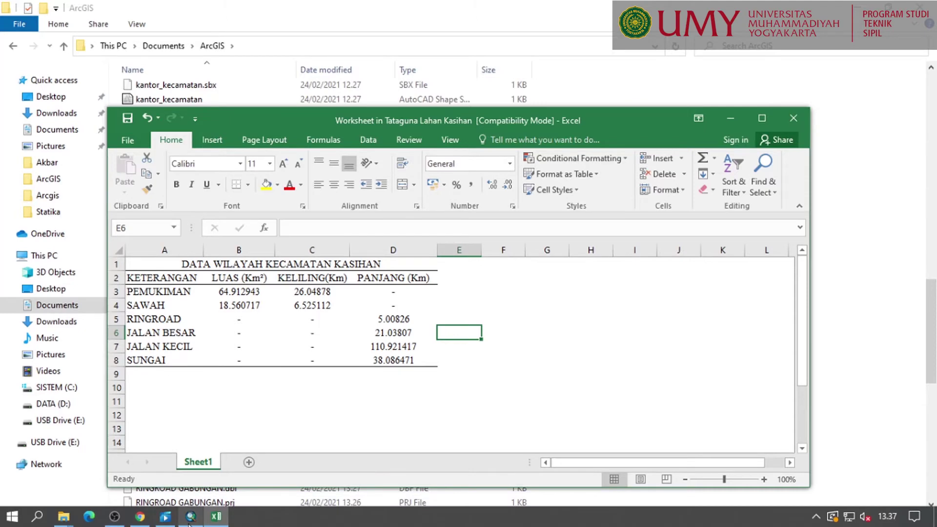
# - Close the embedded worksheet and return to the ArcMap layout
pyautogui.click(190, 521)
pyautogui.click(216, 517)
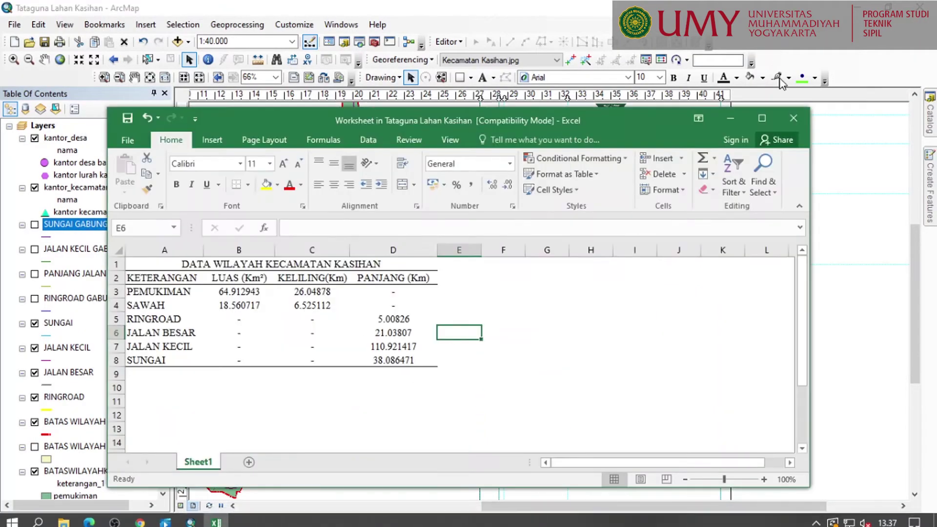
pyautogui.click(794, 119)
# - Scale and move the data table beneath the north arrow and scale bar, adding a vertical guide just inside the panel's right border to fit it
pyautogui.moveTo(653, 326); pyautogui.dragTo(673, 352)
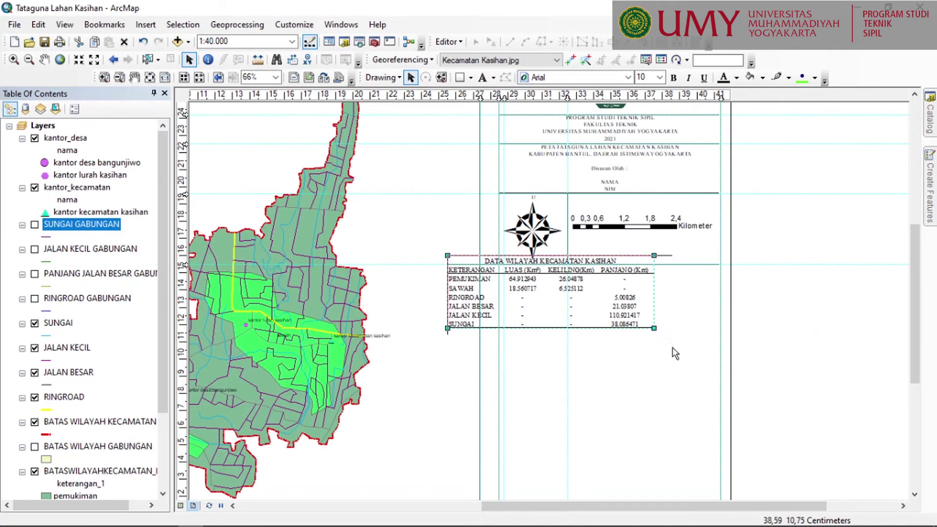
pyautogui.moveTo(618, 277); pyautogui.dragTo(658, 285)
pyautogui.moveTo(488, 348); pyautogui.dragTo(504, 341)
pyautogui.click(716, 96)
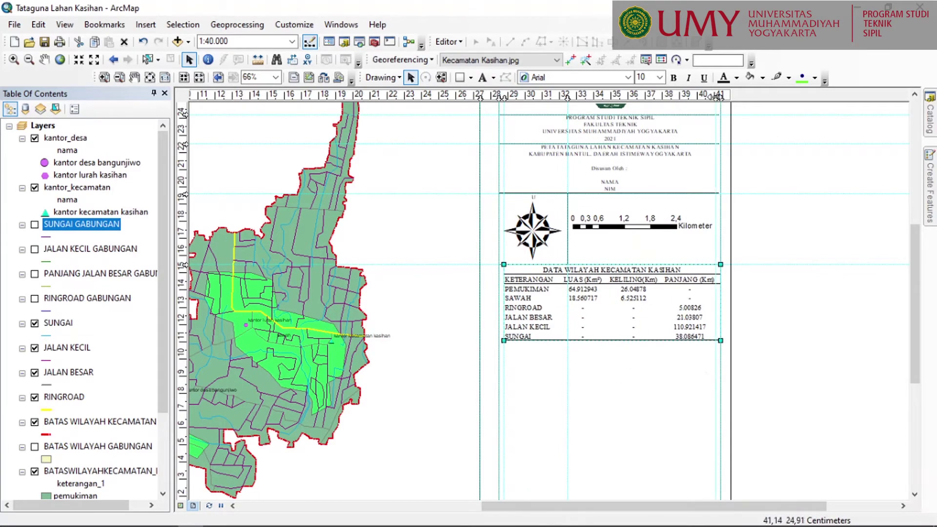
pyautogui.moveTo(721, 341); pyautogui.dragTo(712, 337)
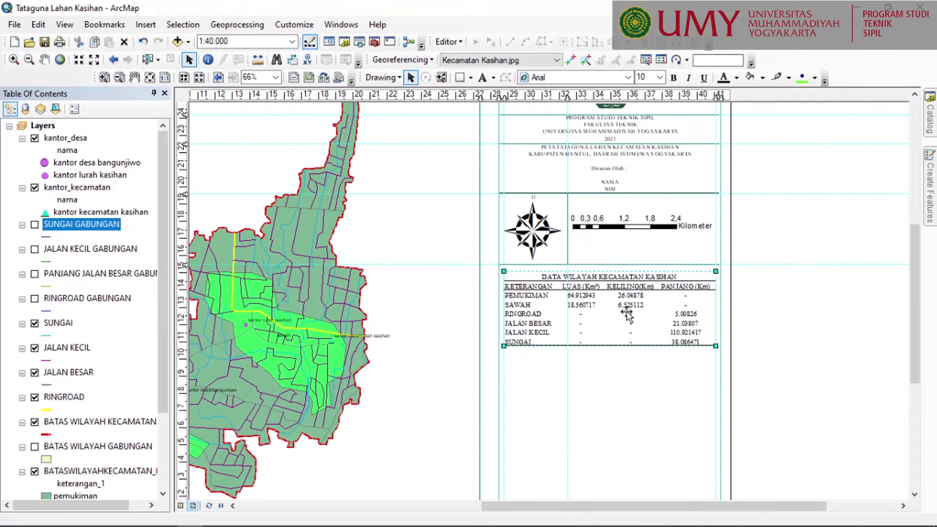
pyautogui.click(774, 328)
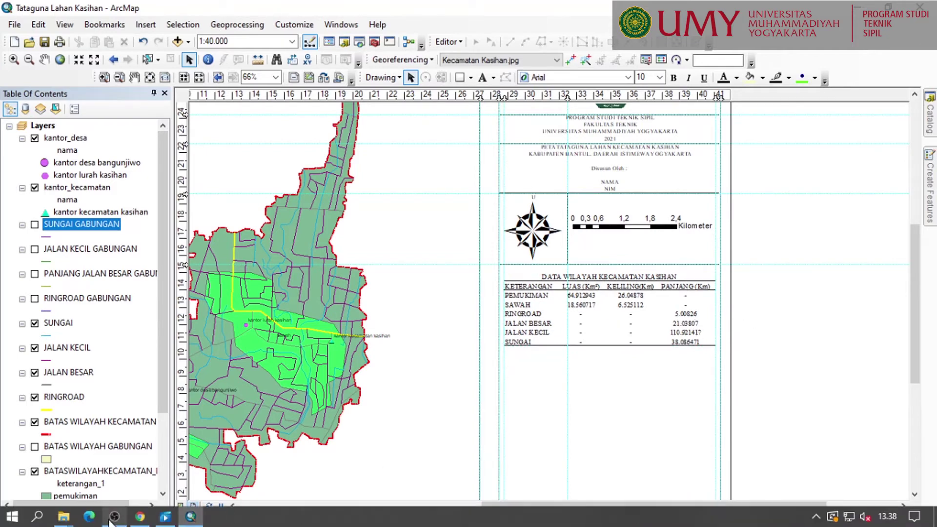
# - Start inserting a legend and move kantor_kecamatan above kantor_desa in the legend items
pyautogui.moveTo(920, 301); pyautogui.dragTo(918, 346)
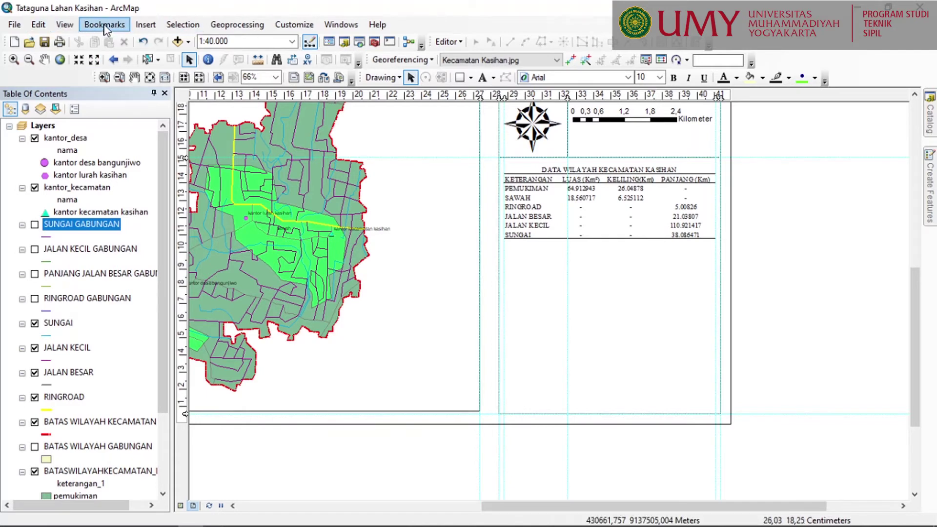
pyautogui.click(149, 27)
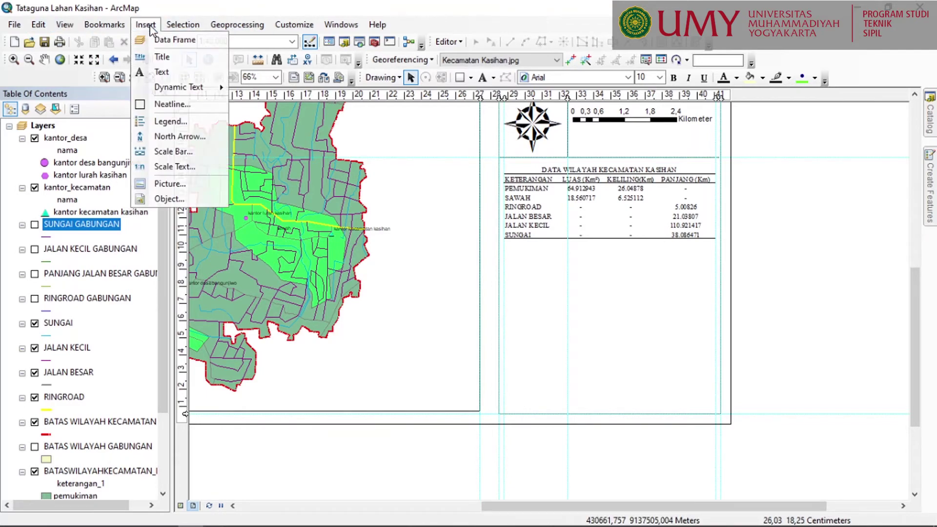
pyautogui.click(174, 126)
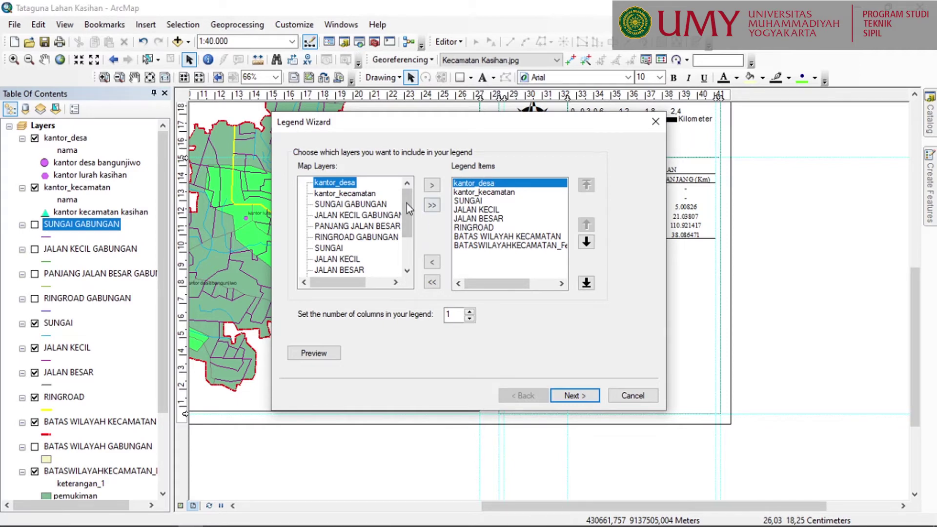
pyautogui.click(474, 192)
pyautogui.click(585, 187)
pyautogui.click(486, 193)
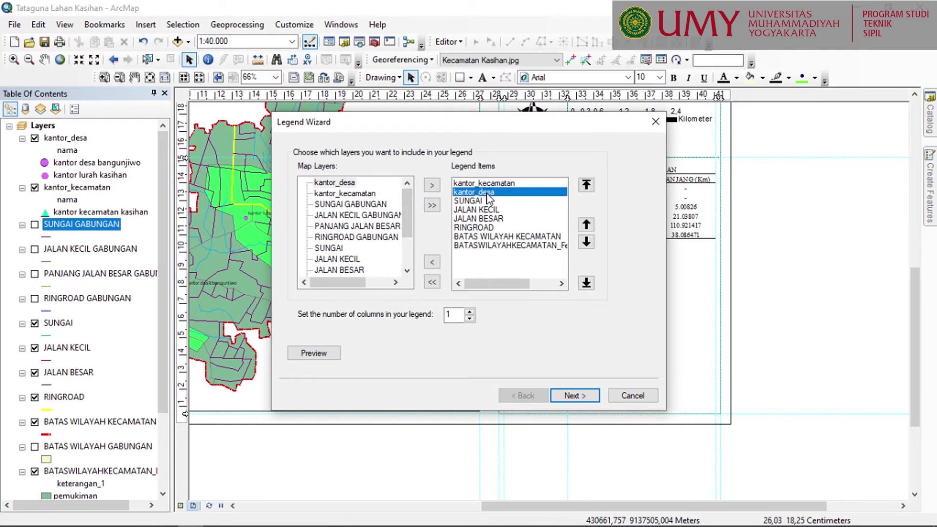
# - Move the BATAS WILAYAH KECAMATAN legend item up to directly below kantor_desa
pyautogui.click(510, 237)
pyautogui.click(586, 224)
pyautogui.click(586, 225)
pyautogui.click(587, 224)
pyautogui.click(587, 224)
# - Reorder the line layers in the legend items as RINGROAD, JALAN BESAR, JALAN KECIL, SUNGAI
pyautogui.click(488, 237)
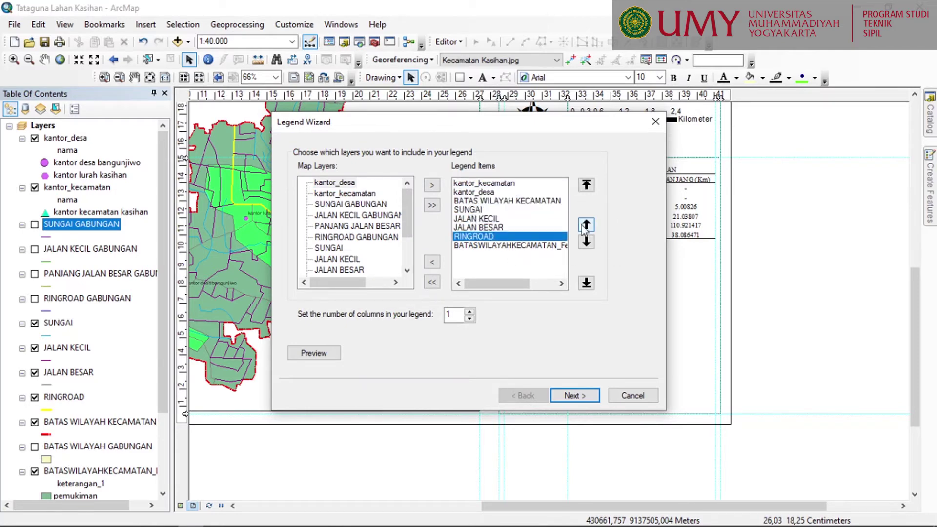
pyautogui.click(586, 224)
pyautogui.click(587, 224)
pyautogui.click(586, 224)
pyautogui.click(487, 237)
pyautogui.click(586, 225)
pyautogui.click(586, 224)
pyautogui.click(488, 237)
pyautogui.click(587, 225)
pyautogui.click(587, 225)
pyautogui.click(587, 241)
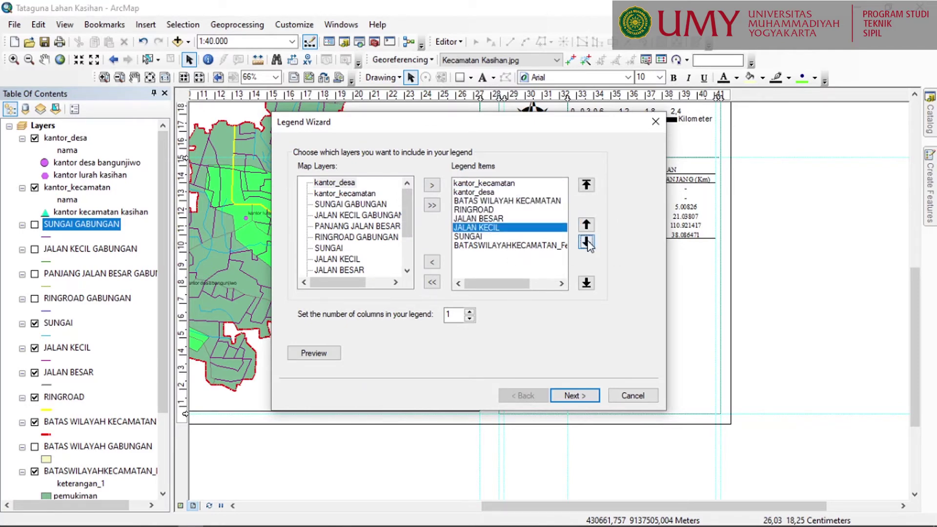
# - Move the BATASWILAYAHKECAMATAN_Featur legend item up to directly below BATAS WILAYAH KECAMATAN
pyautogui.click(488, 245)
pyautogui.click(586, 224)
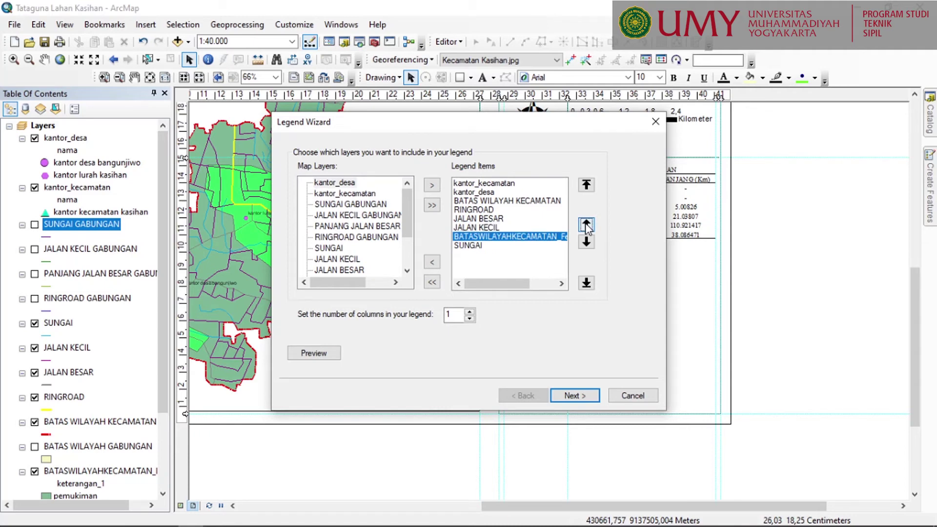
pyautogui.click(587, 225)
pyautogui.click(587, 225)
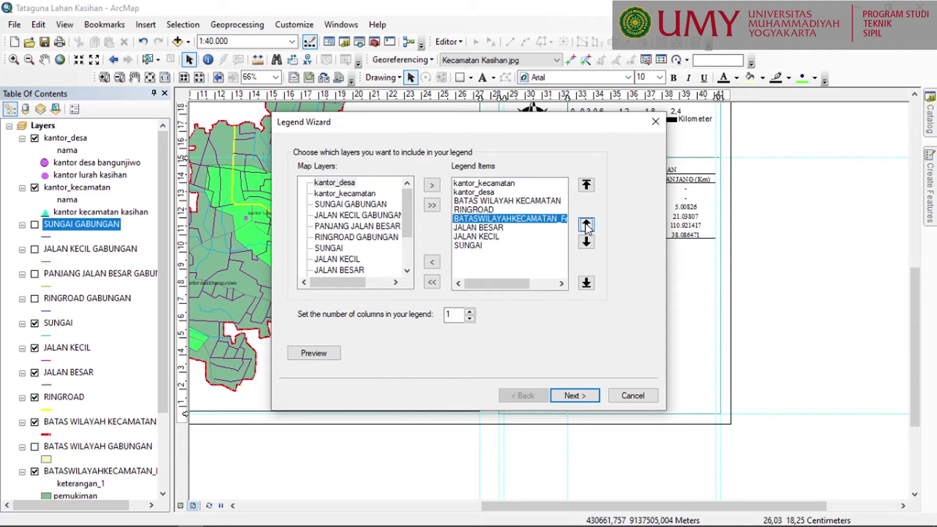
# - Title the legend LEGENDA and continue to the symbol patch settings with the default title font and frame
pyautogui.click(572, 400)
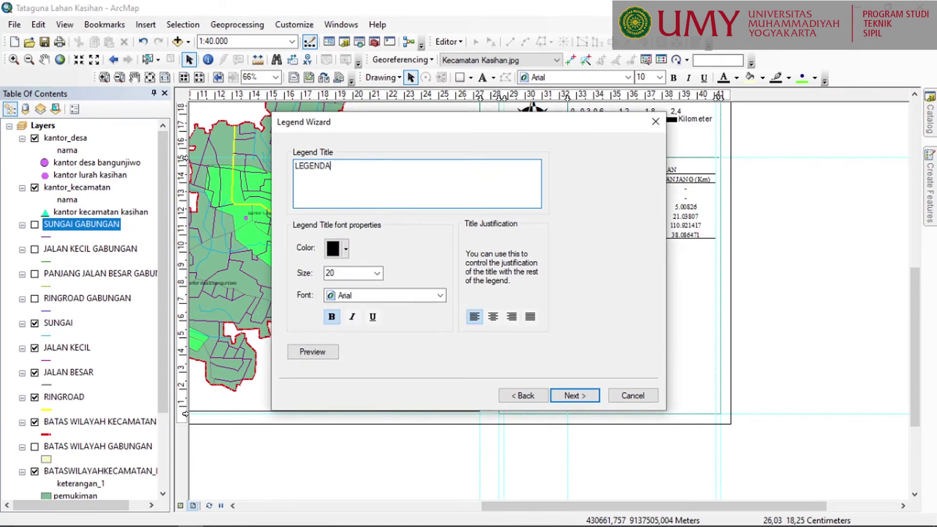
pyautogui.click(573, 397)
pyautogui.click(573, 396)
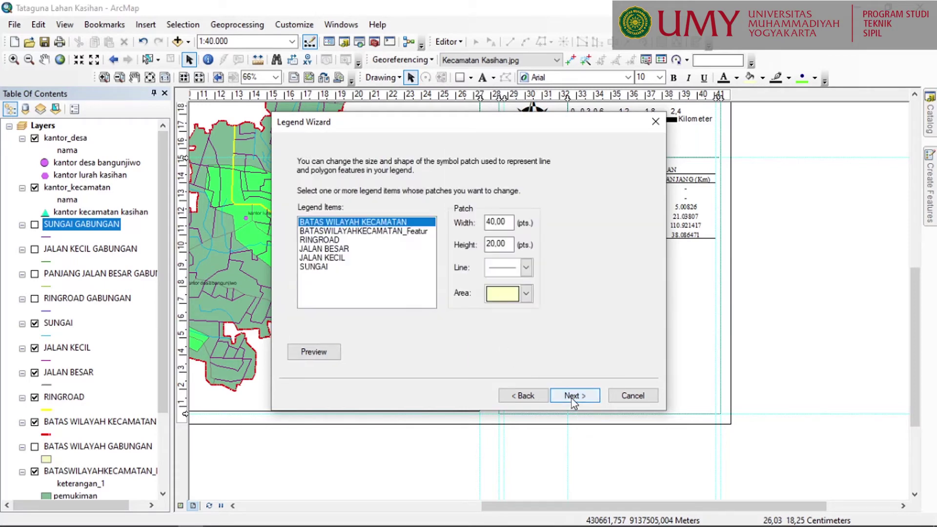
# - Set the SUNGAI line patch to Flowing Water and finish creating the legend
pyautogui.click(307, 269)
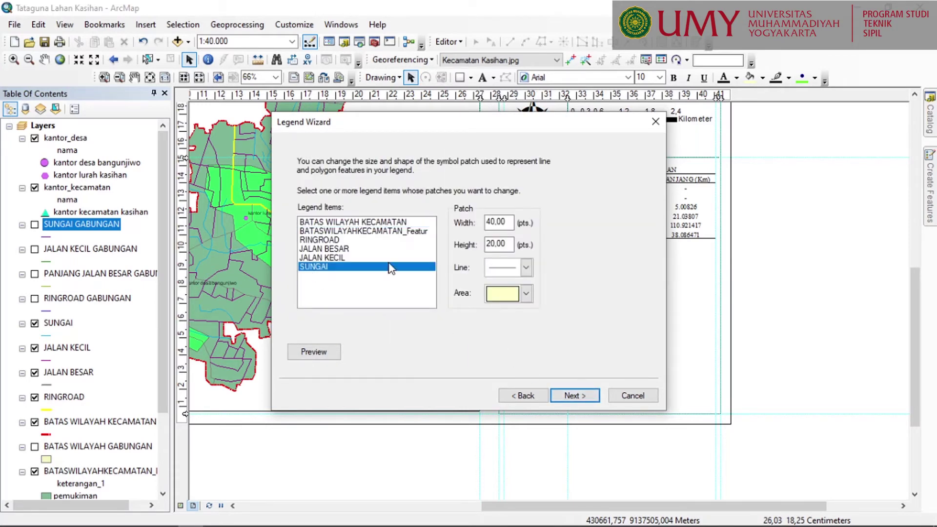
pyautogui.click(530, 264)
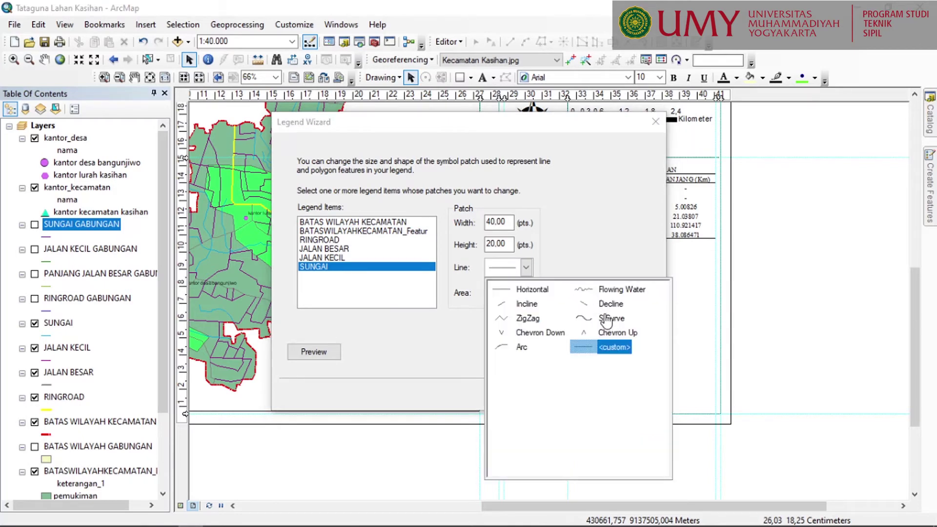
pyautogui.click(606, 291)
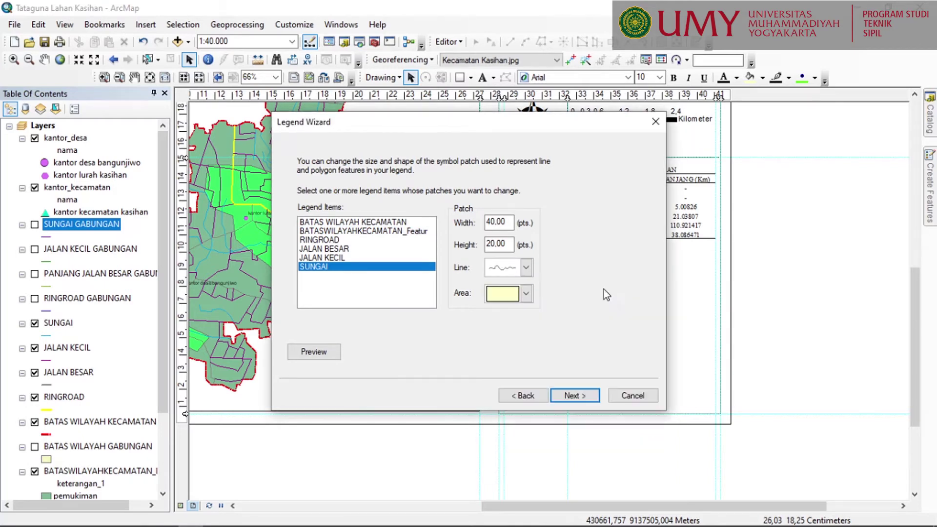
pyautogui.click(575, 396)
pyautogui.click(575, 396)
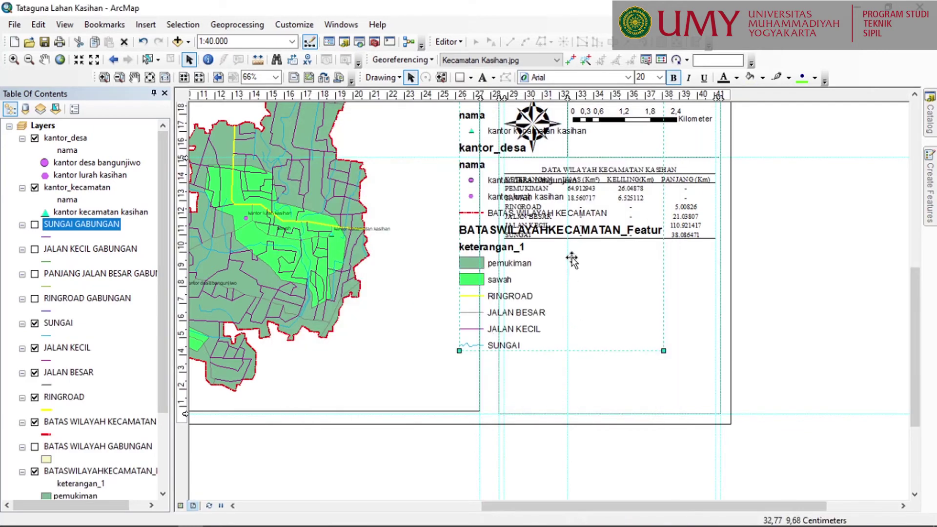
# - Move the legend into the layout's side panel and shrink it to fit below the data table
pyautogui.moveTo(572, 260); pyautogui.dragTo(612, 305)
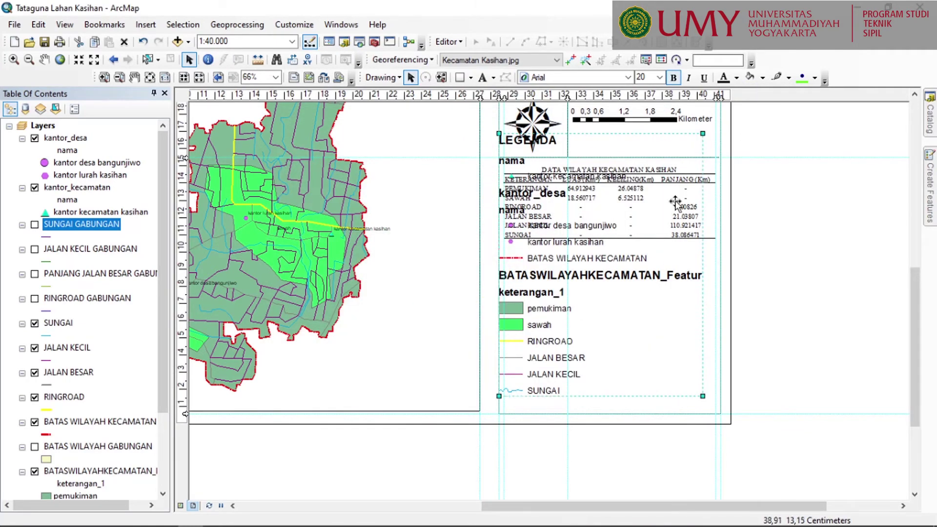
pyautogui.moveTo(703, 133); pyautogui.dragTo(637, 248)
pyautogui.moveTo(565, 296); pyautogui.dragTo(569, 301)
pyautogui.scroll(-3, 532, 309)
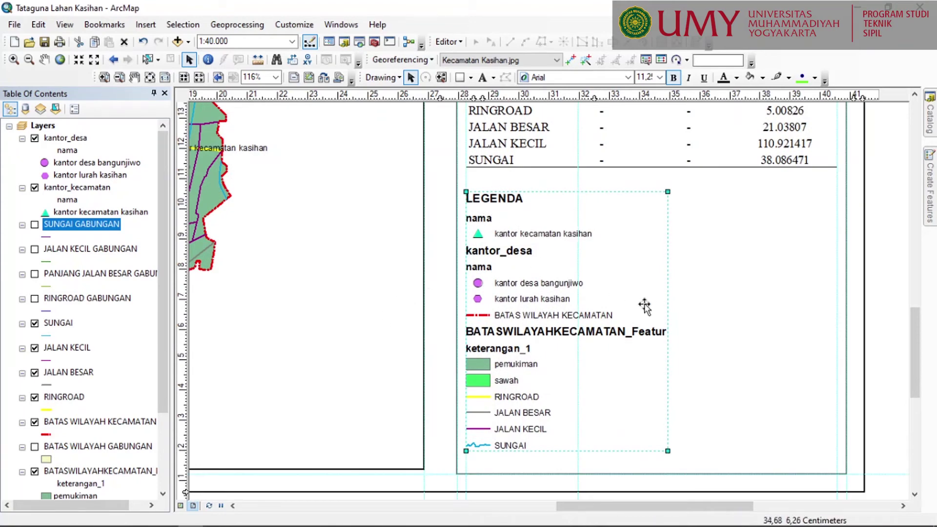
# - In the legend's properties, set the kantor_kecamatan item style to Horizontal Single Symbol Label Only
pyautogui.doubleClick(529, 294)
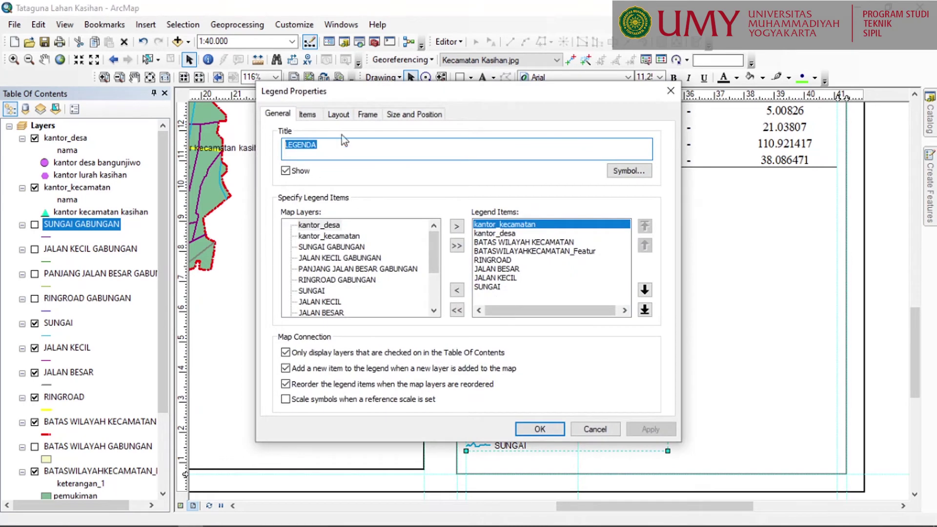
pyautogui.click(308, 116)
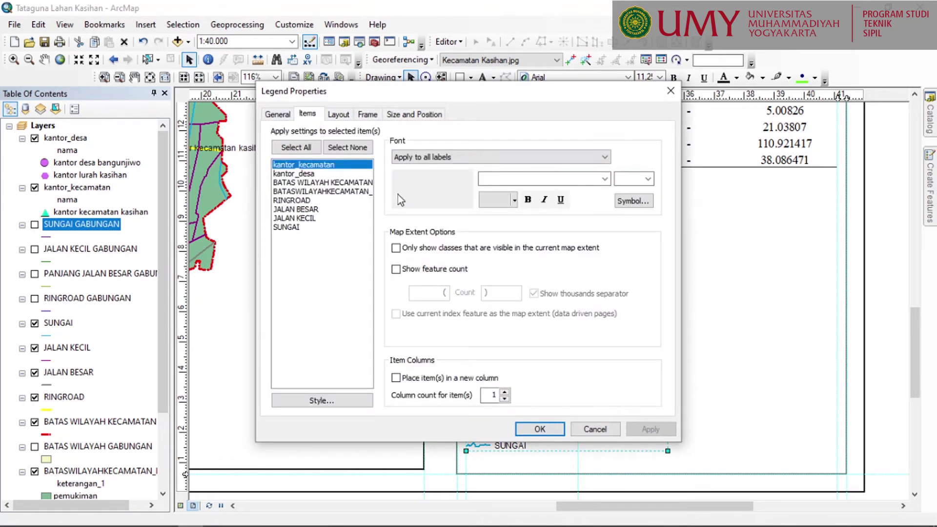
pyautogui.click(308, 174)
pyautogui.click(310, 182)
pyautogui.click(309, 165)
pyautogui.click(335, 398)
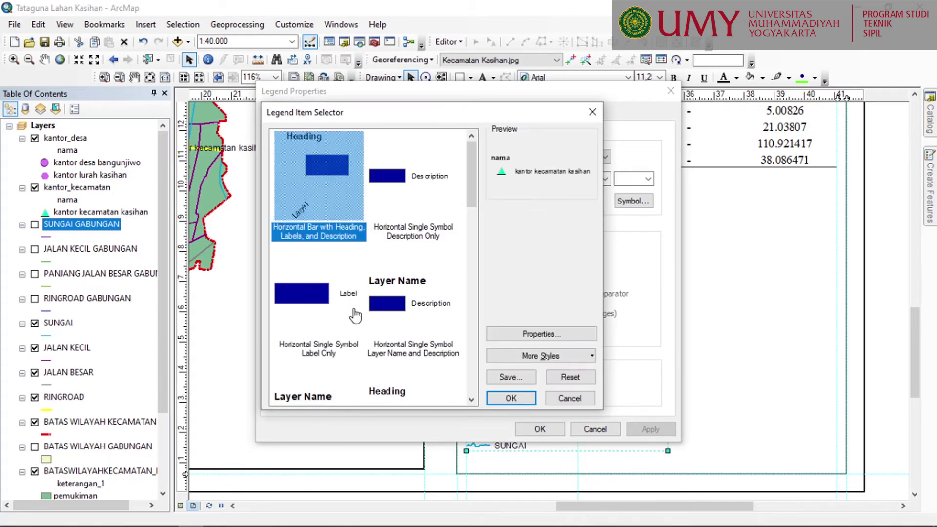
pyautogui.click(306, 334)
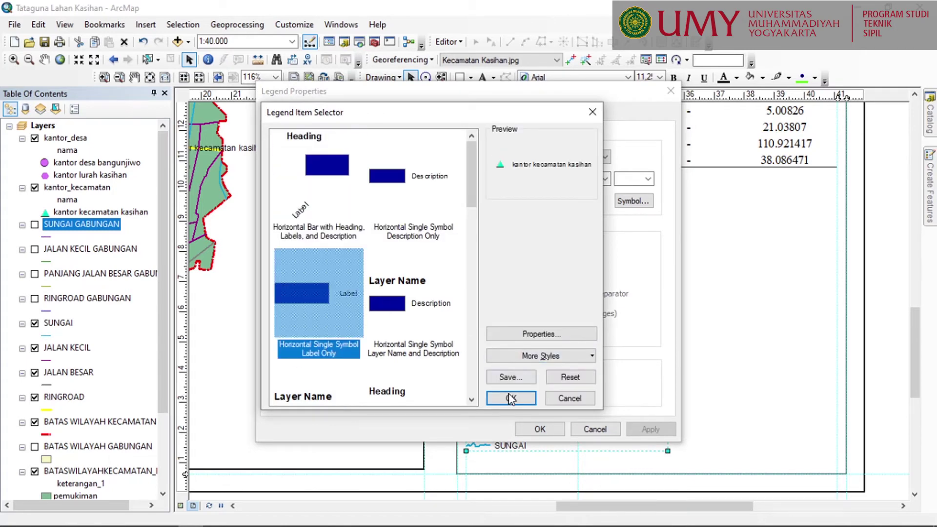
pyautogui.click(511, 398)
# - Set the kantor_desa legend item style to Horizontal Single Symbol Label Only
pyautogui.click(305, 175)
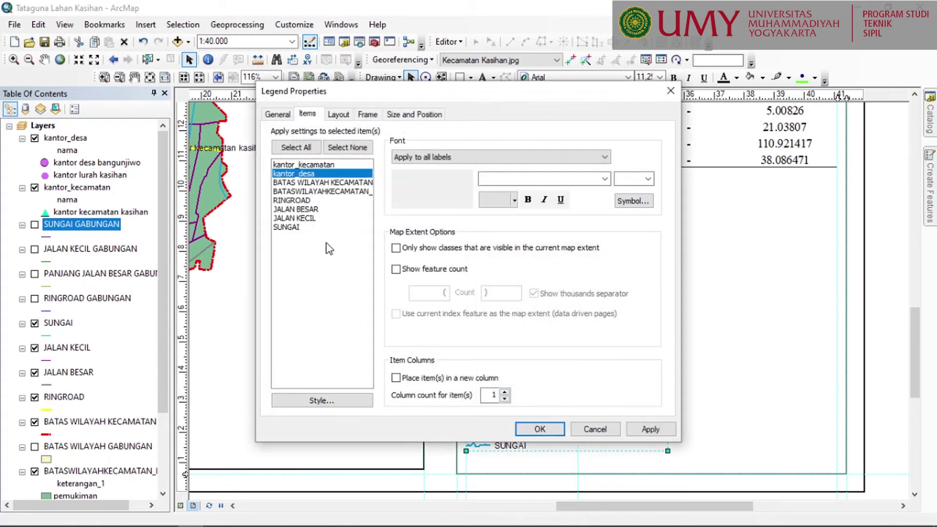
pyautogui.click(329, 403)
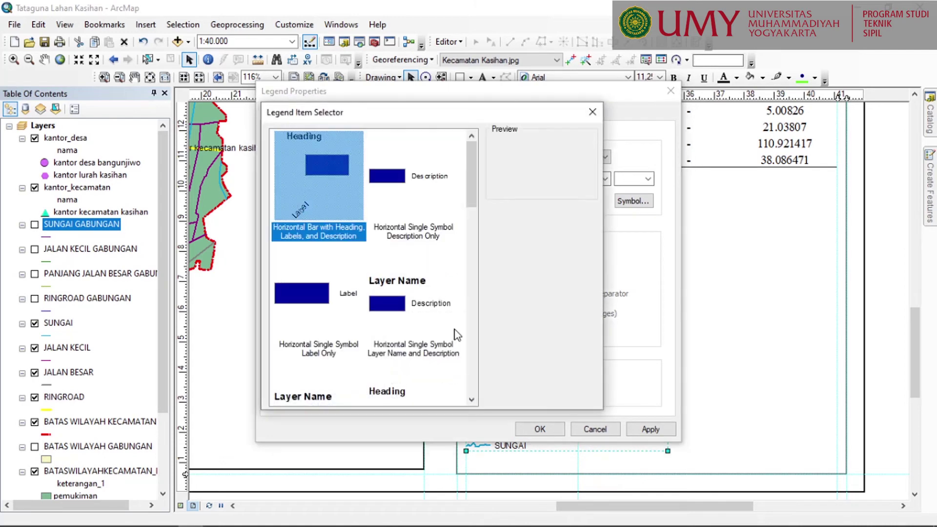
pyautogui.click(306, 307)
pyautogui.click(517, 398)
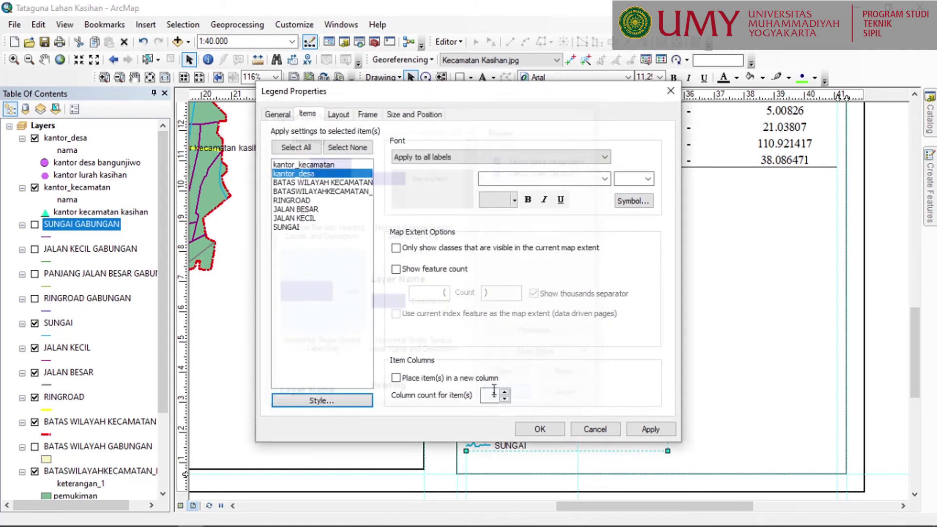
# - Set the BATASWILAYAHKECAMATAN_ legend item style to Horizontal Single Symbol Label Only and apply the legend properties
pyautogui.click(315, 184)
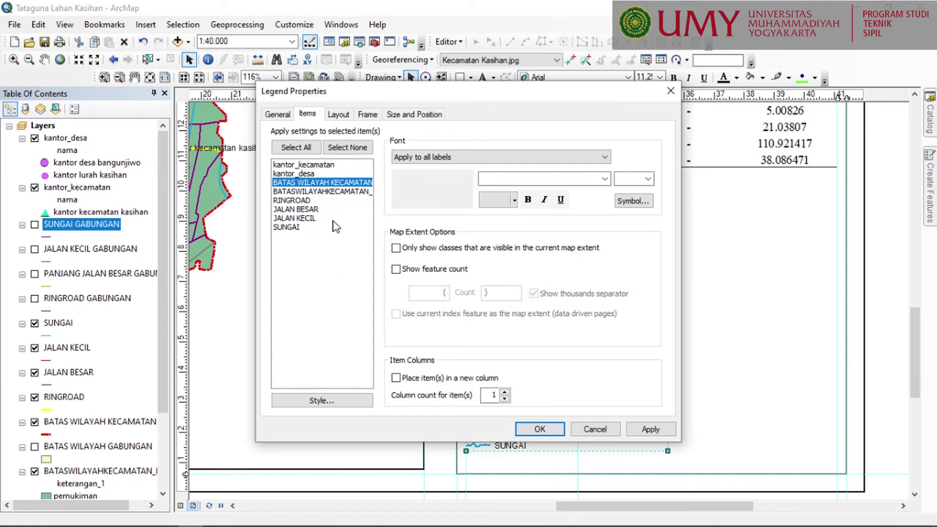
pyautogui.click(337, 192)
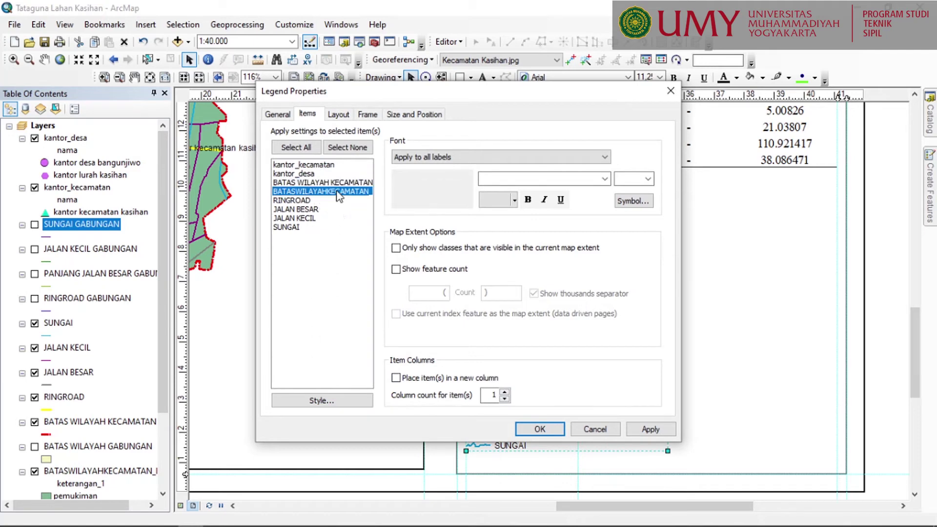
pyautogui.click(335, 404)
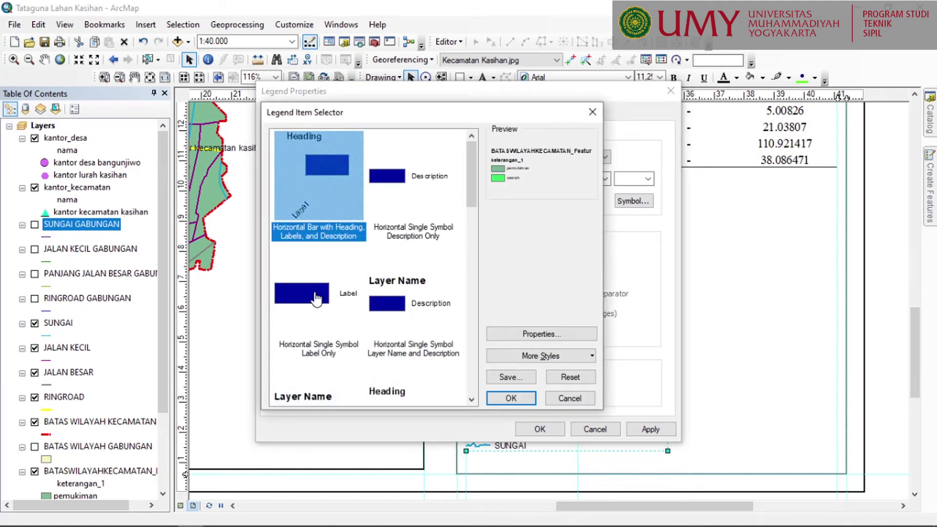
pyautogui.click(316, 299)
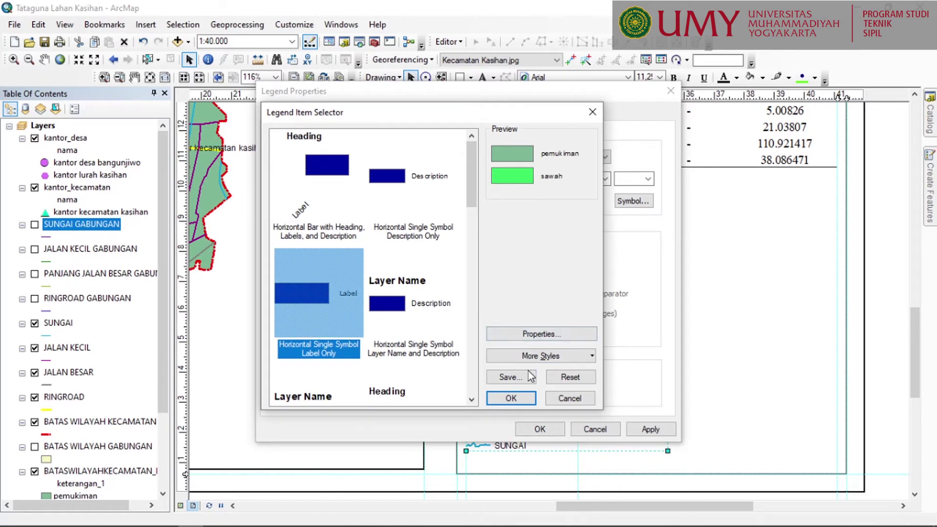
pyautogui.click(512, 398)
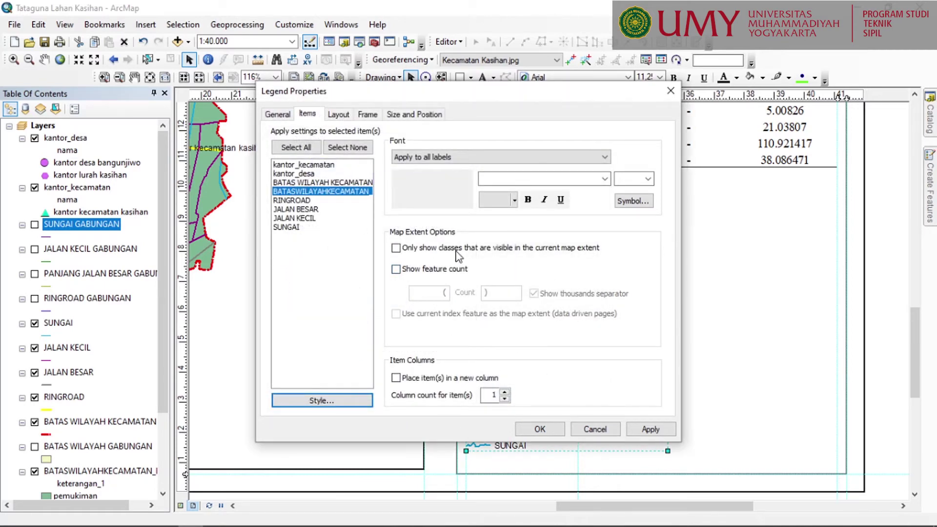
pyautogui.click(654, 429)
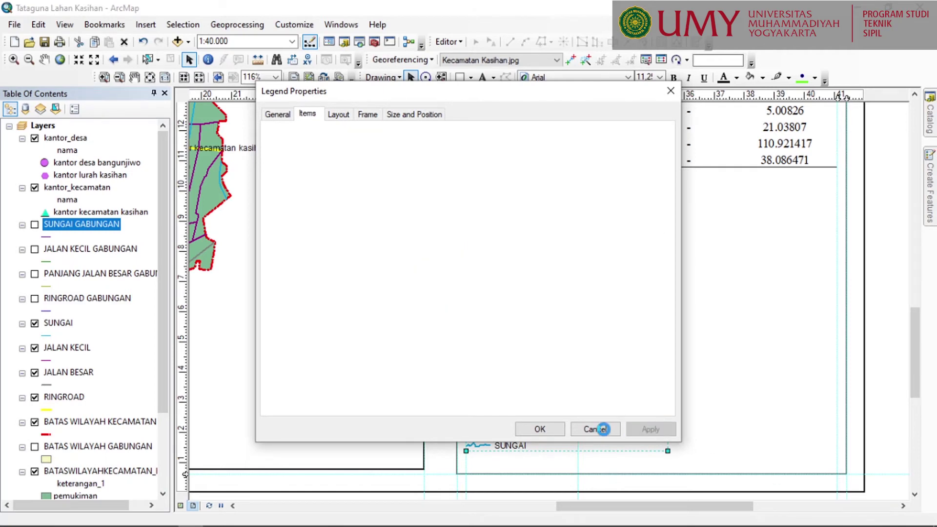
pyautogui.click(540, 429)
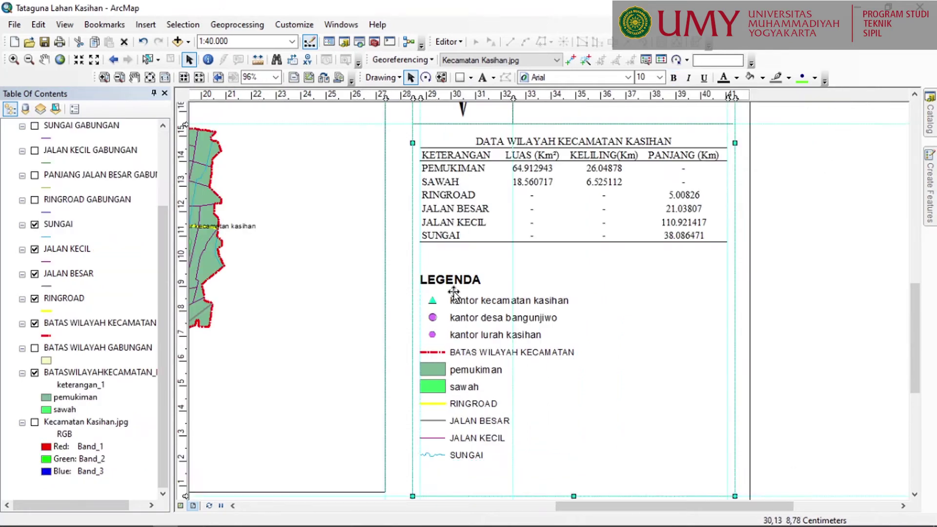
# - Insert a new data frame and resize it to fill the empty space beside the legend, below the data table
pyautogui.scroll(-2, 486, 371)
pyautogui.click(650, 342)
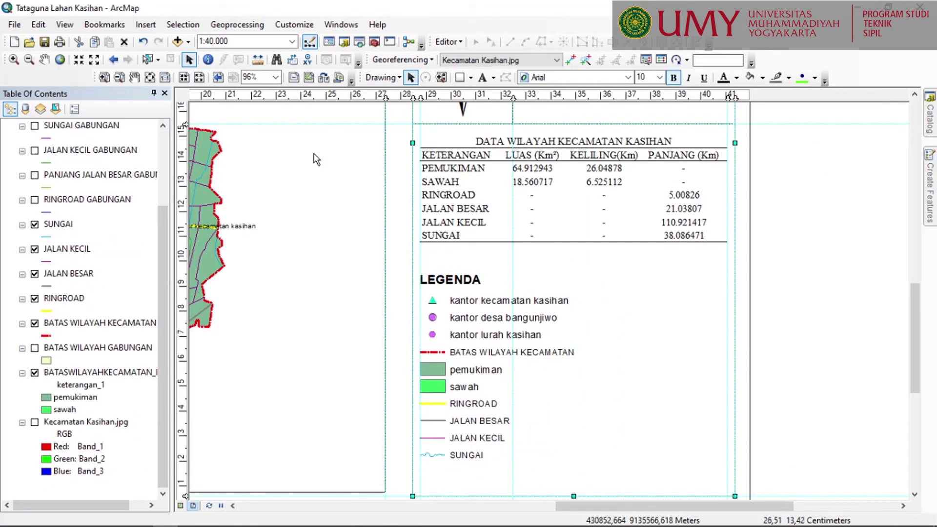
pyautogui.click(146, 25)
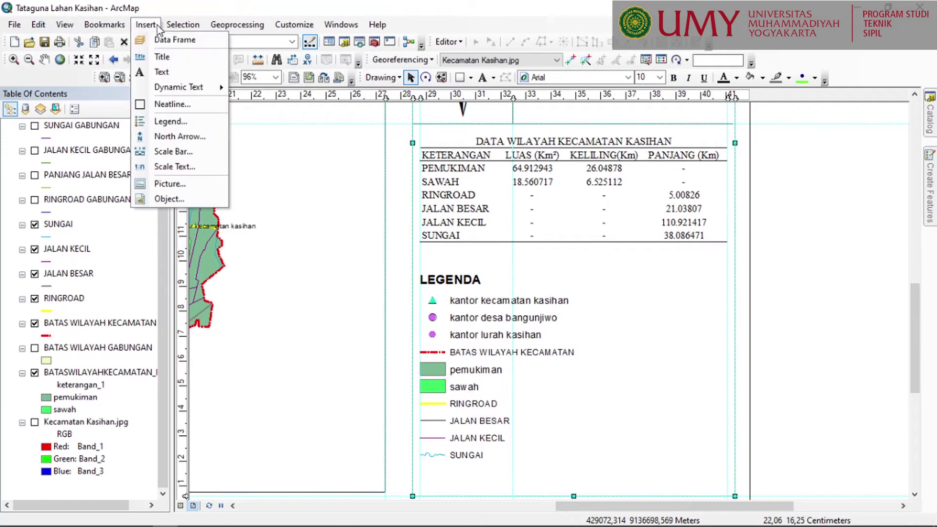
pyautogui.click(186, 39)
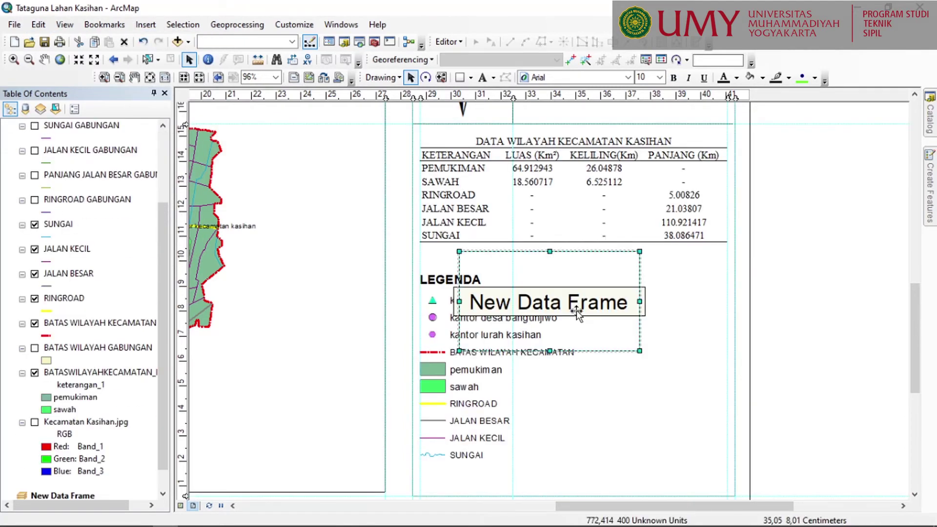
pyautogui.moveTo(573, 276); pyautogui.dragTo(663, 347)
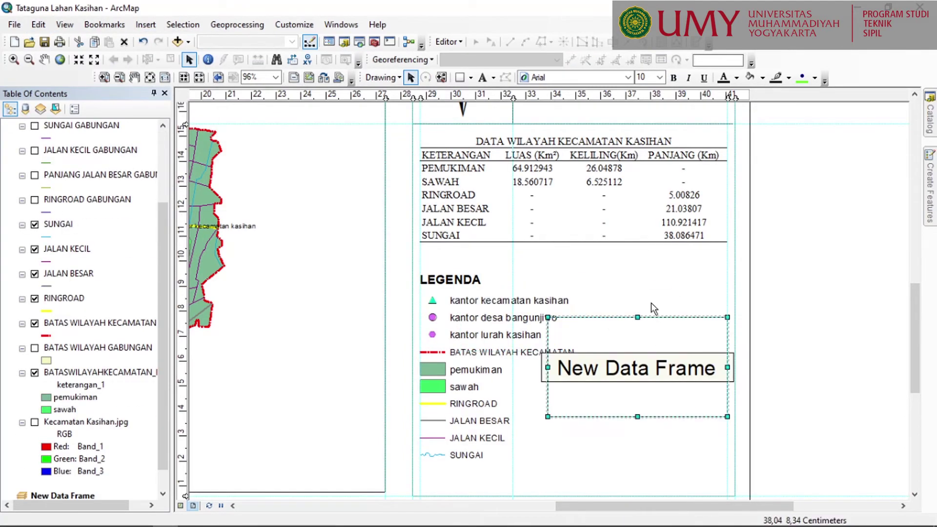
pyautogui.moveTo(638, 282); pyautogui.dragTo(638, 257)
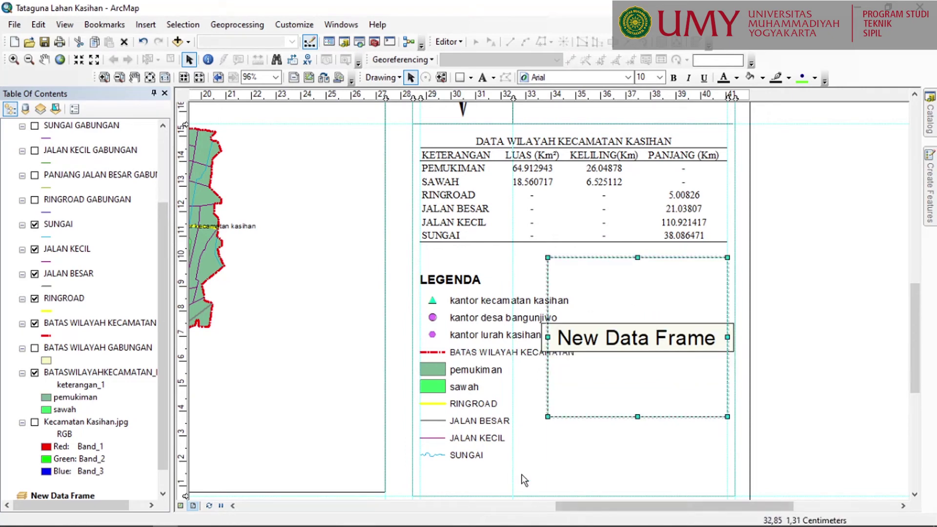
pyautogui.moveTo(547, 417); pyautogui.dragTo(579, 482)
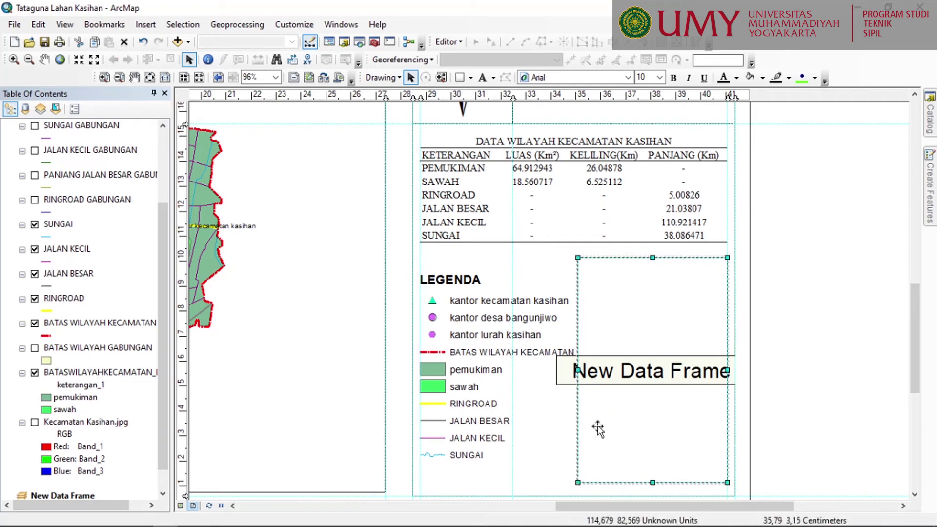
pyautogui.click(668, 337)
pyautogui.click(666, 335)
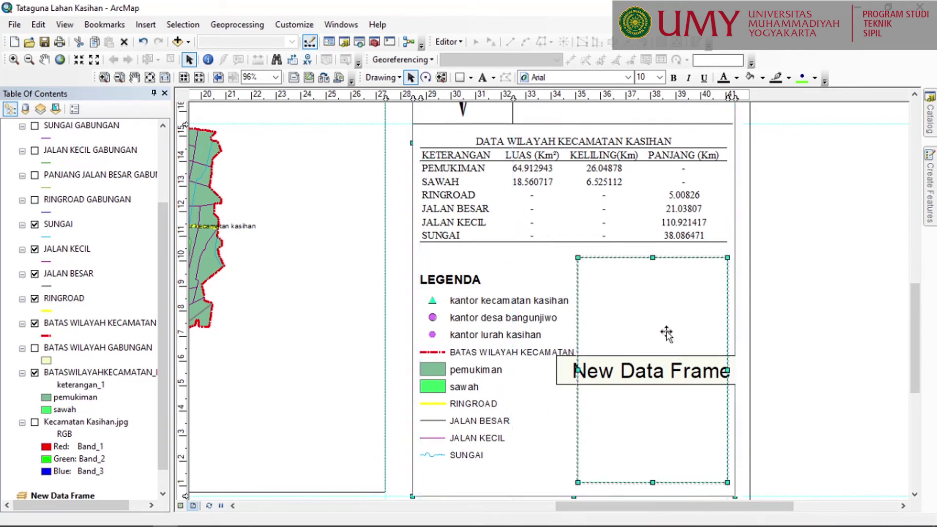
# - Switch to data view and add the administrasi-bantul.jpg image to the new data frame
pyautogui.click(180, 505)
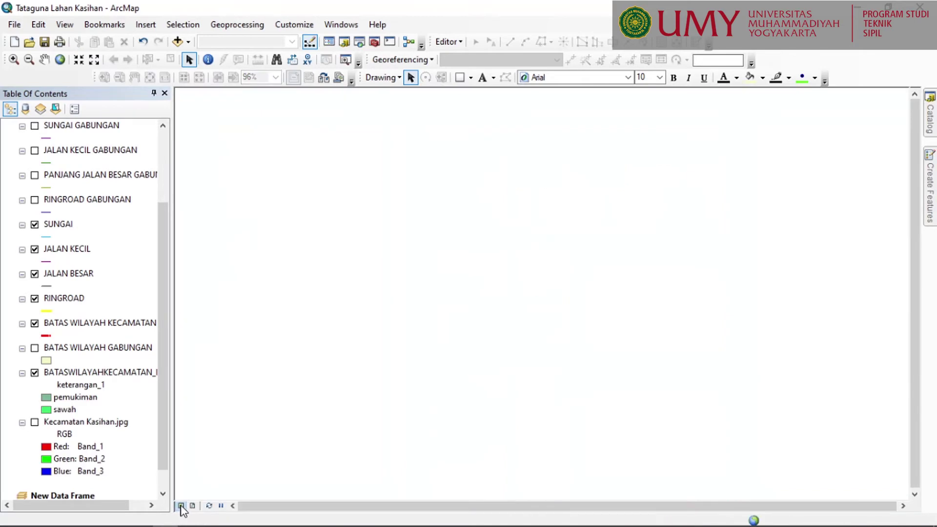
pyautogui.click(188, 42)
pyautogui.click(198, 57)
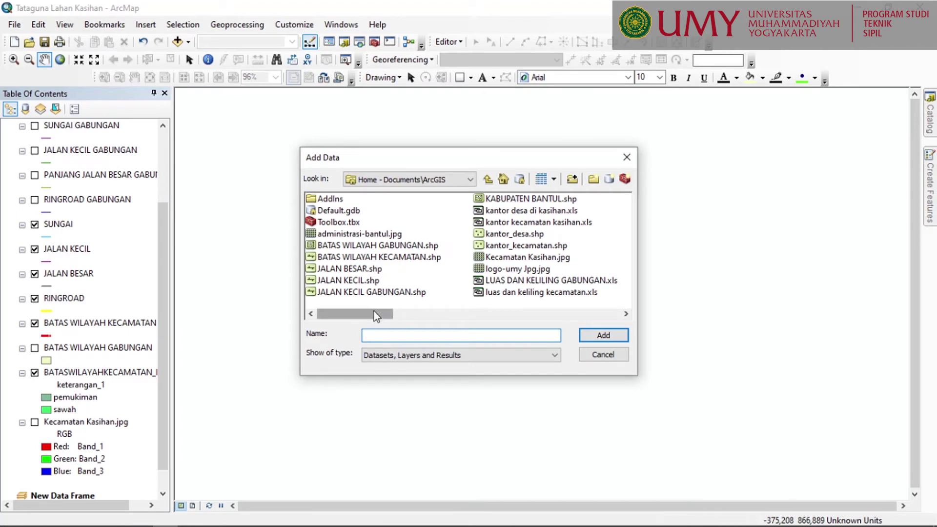
pyautogui.click(374, 236)
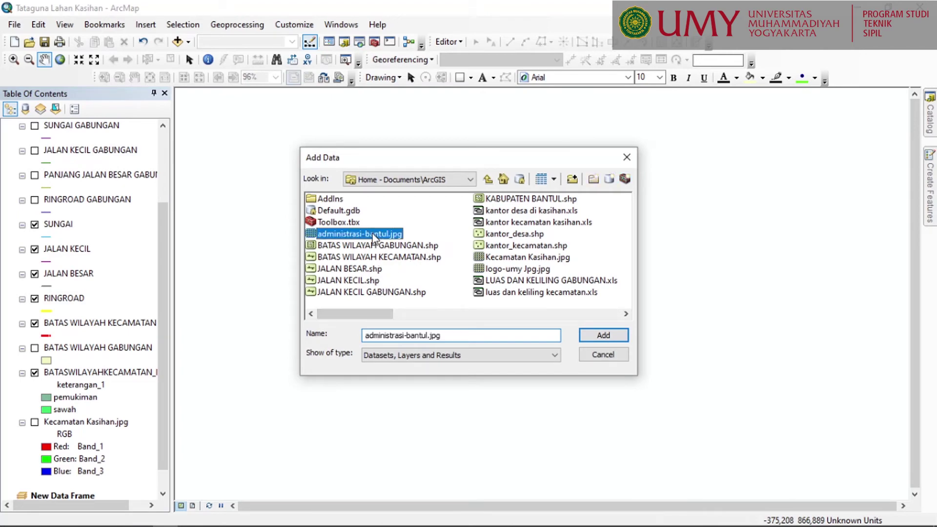
pyautogui.click(616, 334)
pyautogui.click(574, 335)
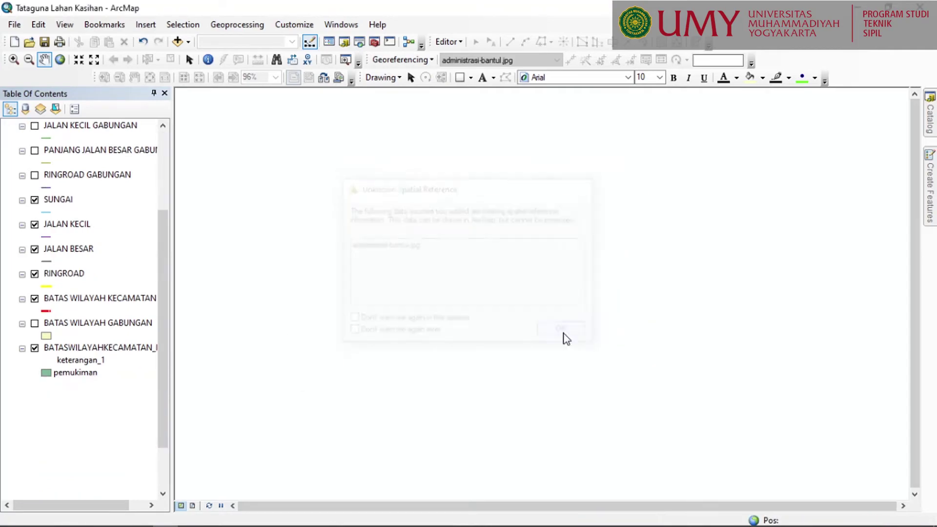
pyautogui.scroll(5, 441, 230)
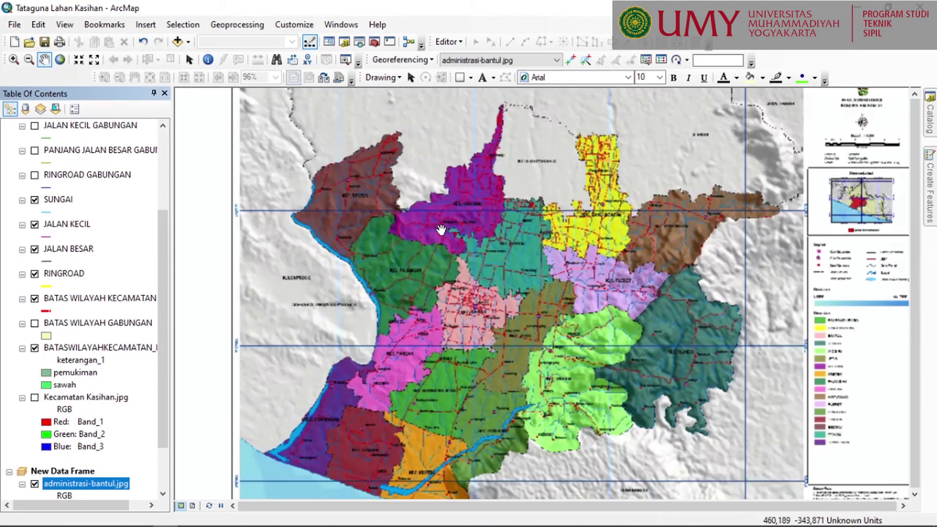
pyautogui.moveTo(540, 281); pyautogui.dragTo(497, 342)
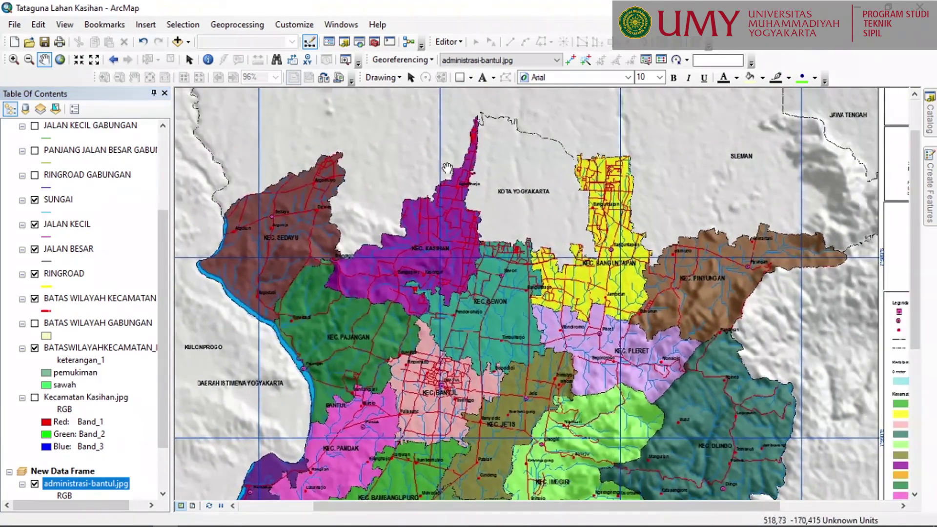
pyautogui.scroll(-5, 472, 285)
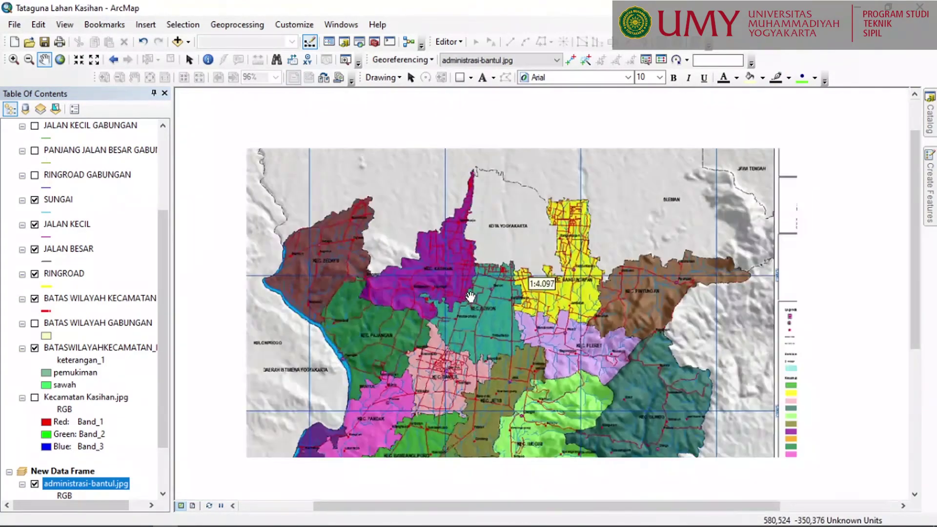
pyautogui.moveTo(475, 313); pyautogui.dragTo(479, 302)
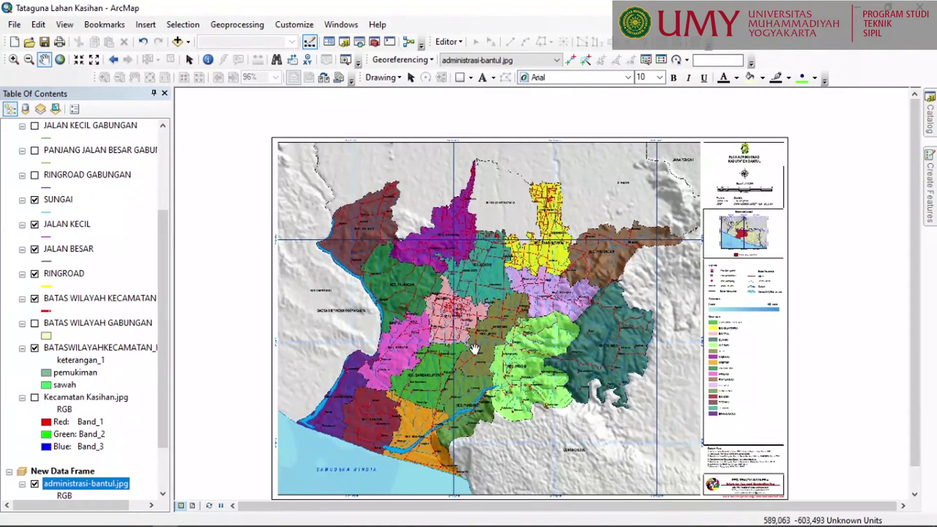
pyautogui.moveTo(474, 354); pyautogui.dragTo(468, 344)
pyautogui.moveTo(373, 274); pyautogui.dragTo(358, 263)
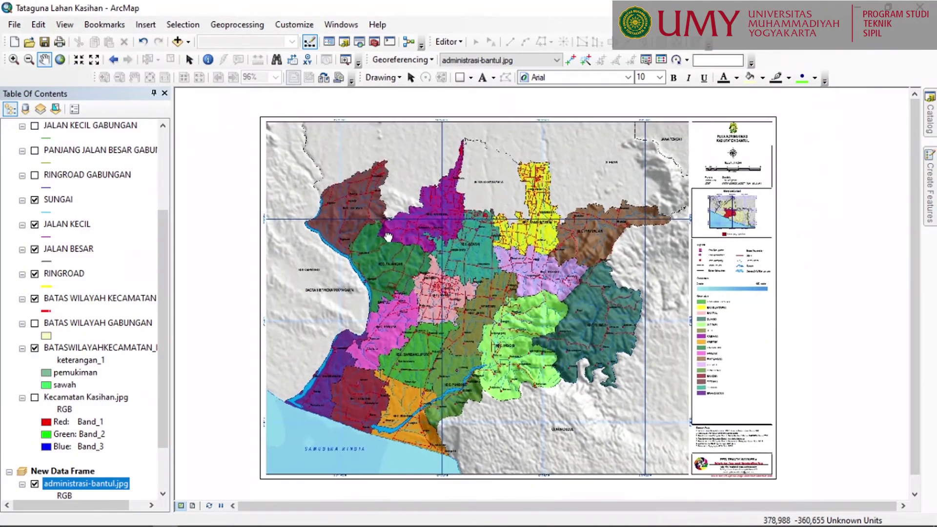
# - Start a new shapefile in the Home - Documents\ArcGIS folder, named KAB.BANTUL with the Polygon feature type
pyautogui.click(934, 119)
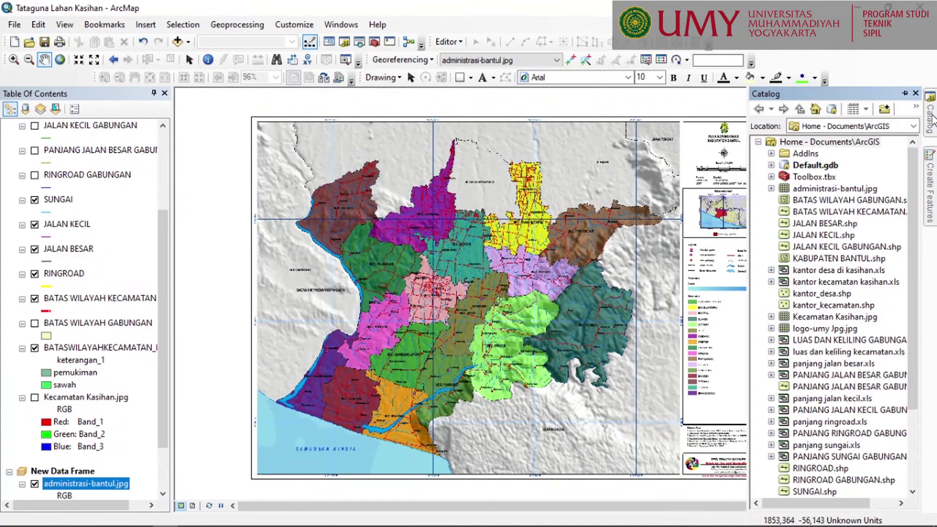
pyautogui.click(845, 143)
pyautogui.rightClick(844, 143)
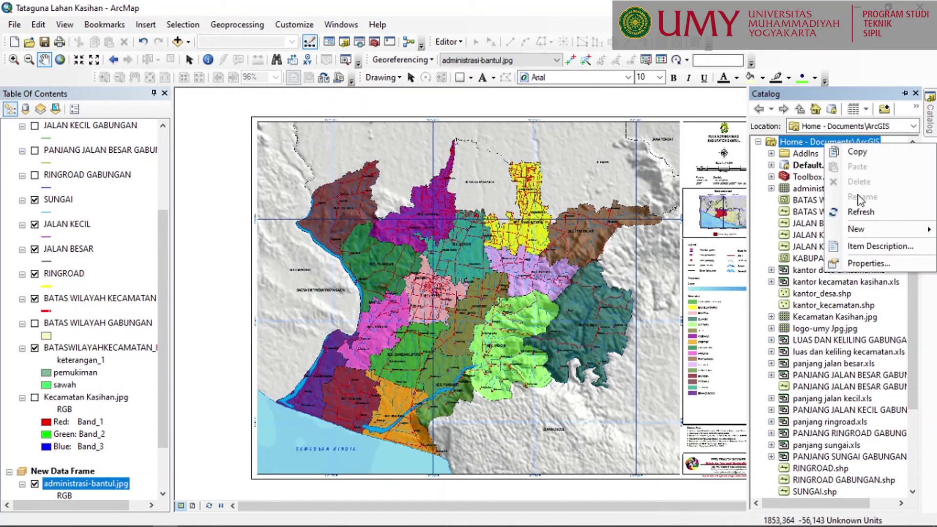
pyautogui.moveTo(859, 232)
pyautogui.click(723, 359)
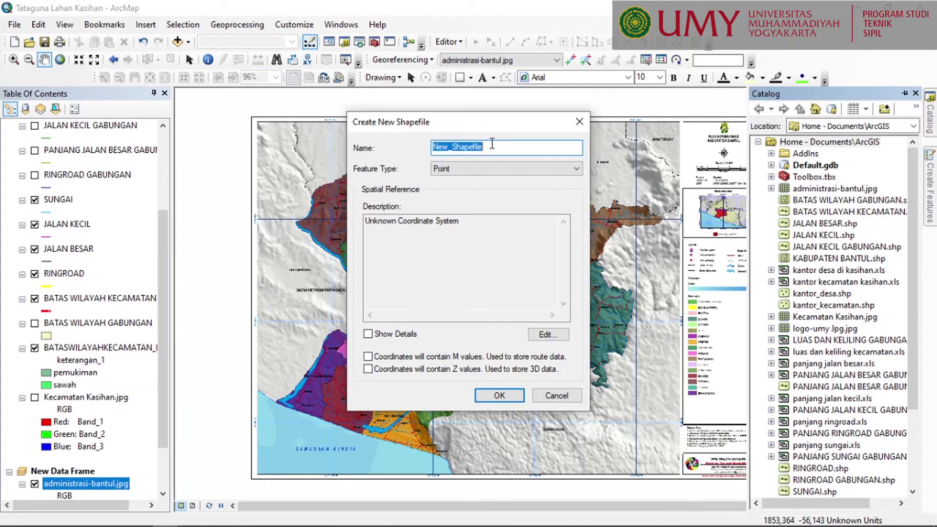
pyautogui.write('KAB.BANTUL')
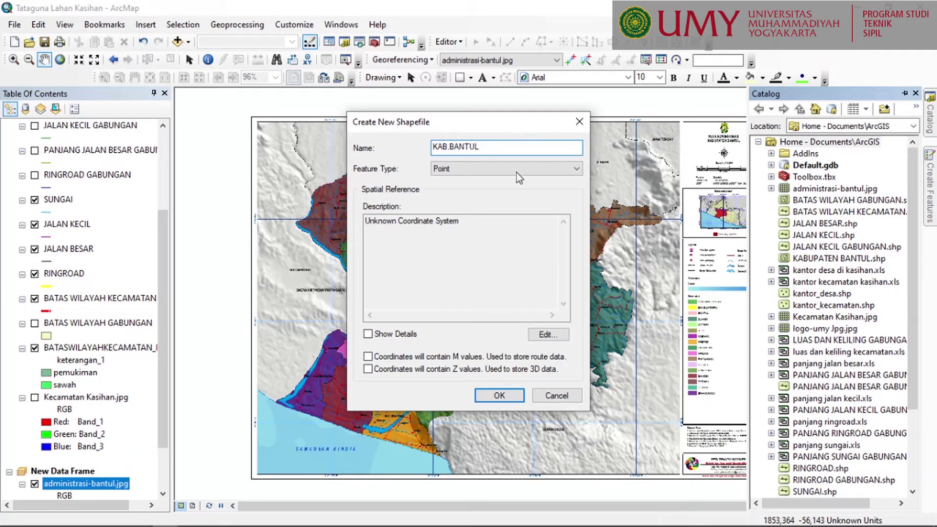
pyautogui.click(517, 171)
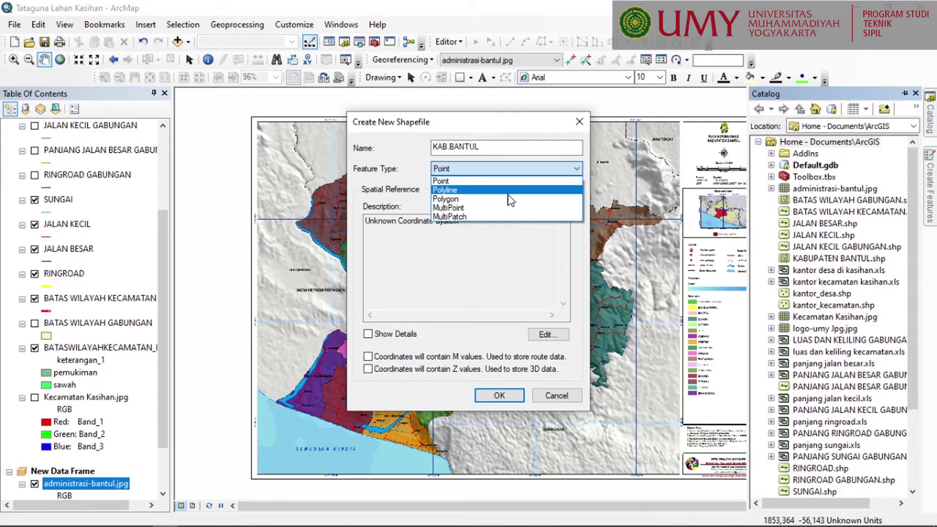
pyautogui.click(510, 199)
# - Assign the projected coordinate system WGS 1984 UTM Zone 49S to the new shapefile and create it
pyautogui.click(543, 334)
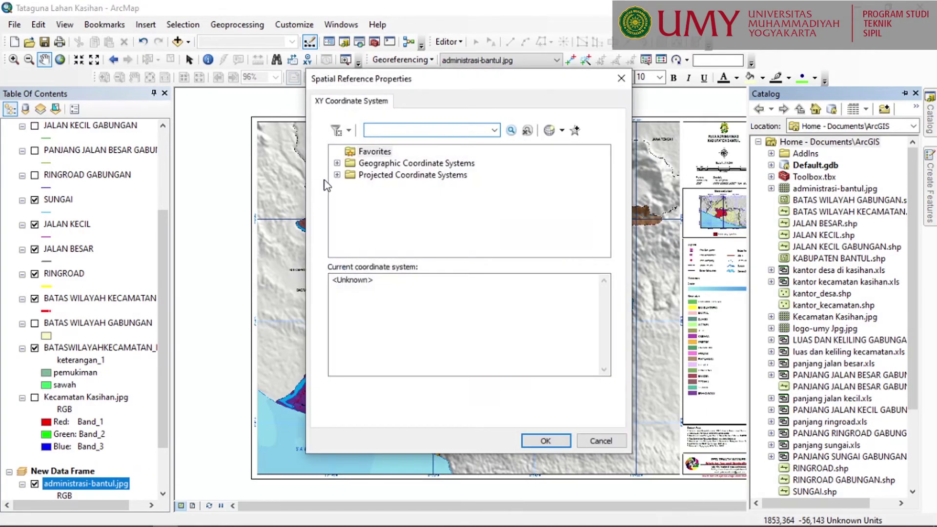
pyautogui.click(337, 175)
pyautogui.scroll(-2, 361, 236)
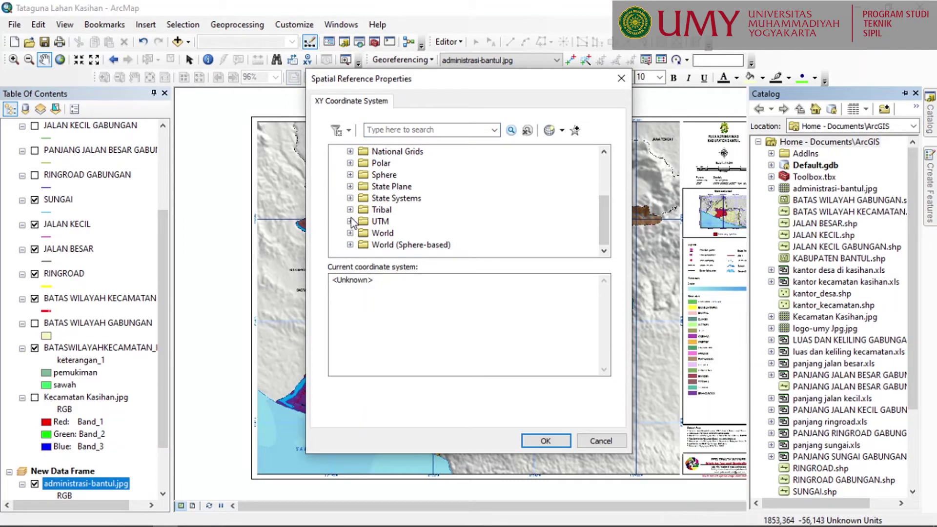
pyautogui.click(350, 222)
pyautogui.scroll(-3, 355, 233)
pyautogui.click(363, 222)
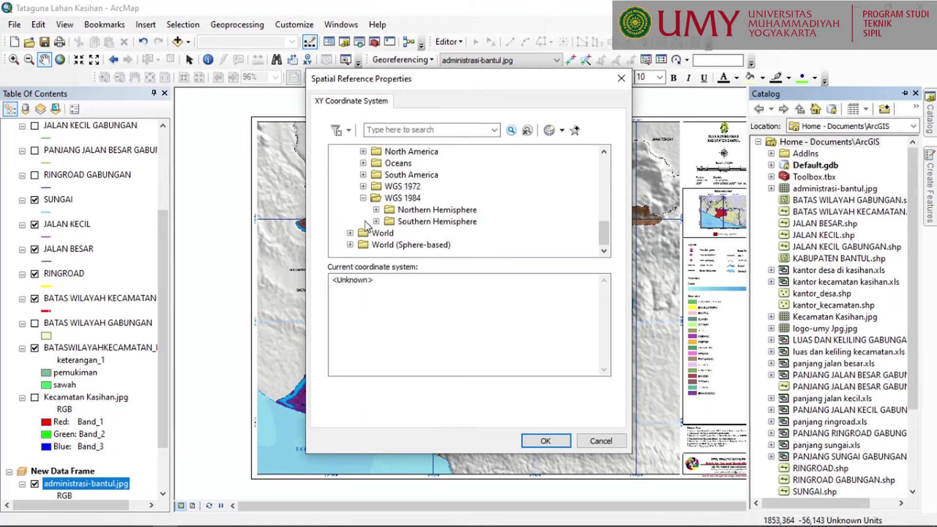
pyautogui.click(376, 221)
pyautogui.scroll(-5, 412, 233)
pyautogui.scroll(-3, 523, 212)
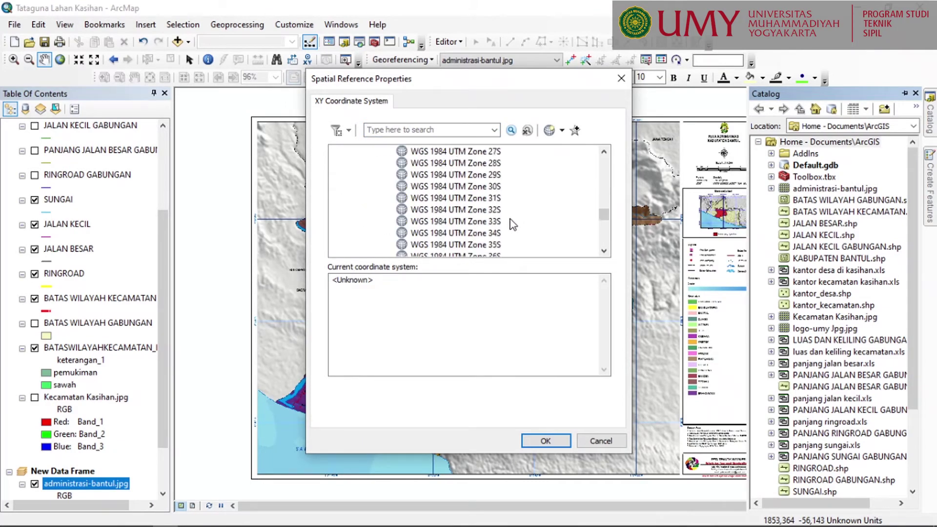
pyautogui.scroll(-1, 495, 201)
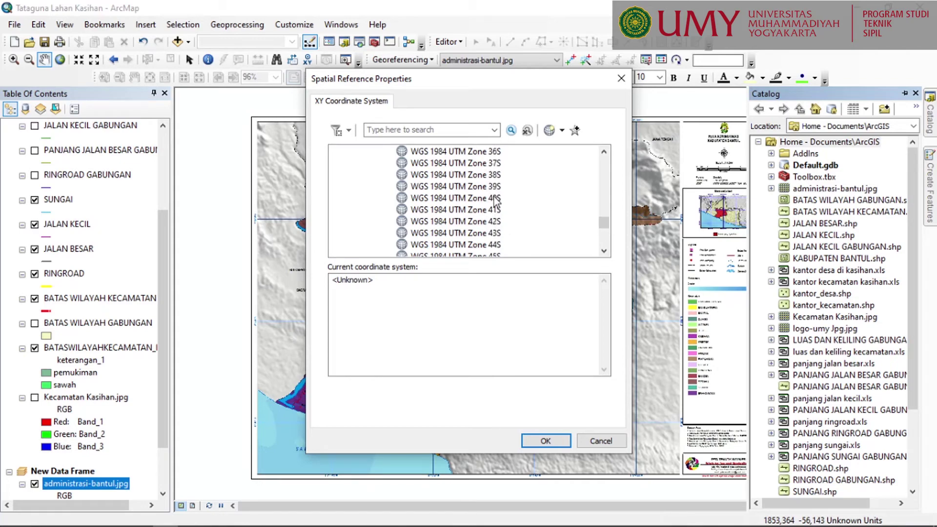
pyautogui.click(496, 233)
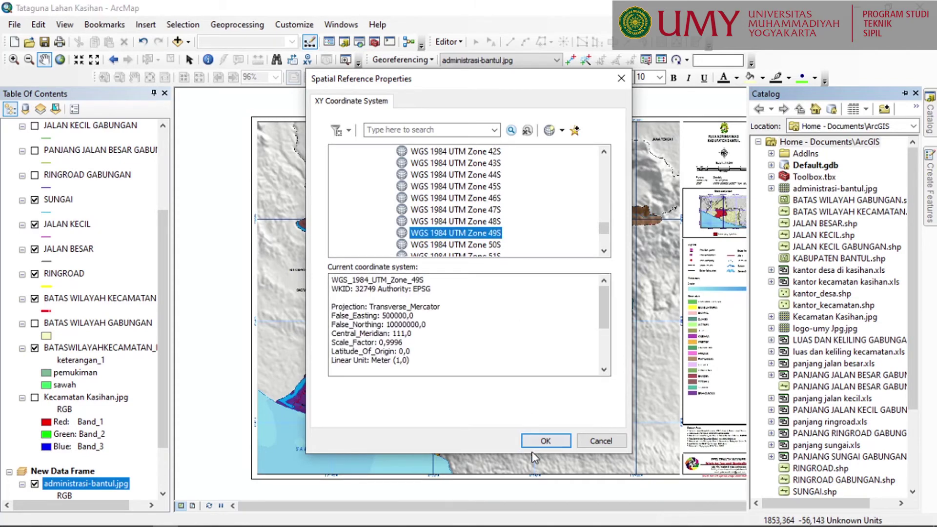
pyautogui.click(545, 441)
pyautogui.click(500, 397)
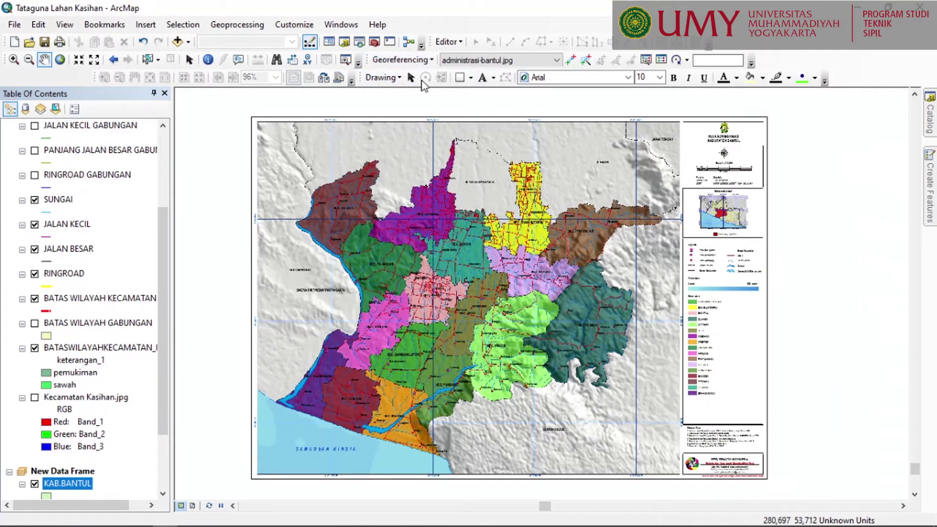
# - Start an edit session despite the spatial reference warning and choose the KAB.BANTUL template with the Polygon construction tool
pyautogui.click(461, 42)
pyautogui.click(471, 57)
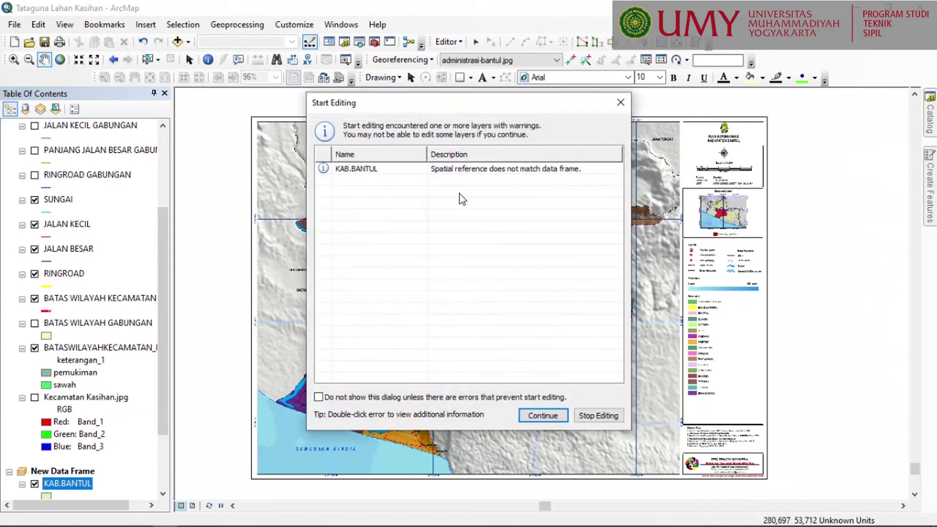
pyautogui.click(547, 416)
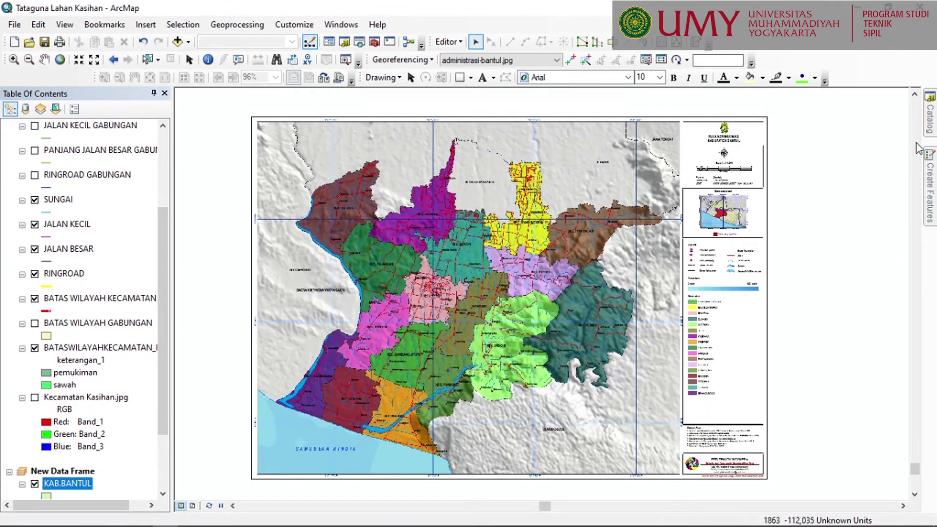
pyautogui.click(933, 122)
pyautogui.click(932, 186)
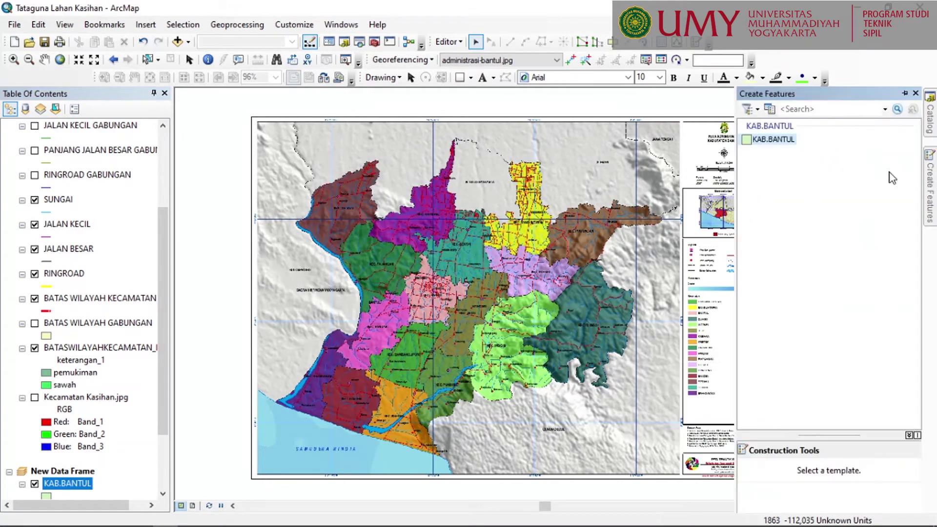
pyautogui.click(790, 140)
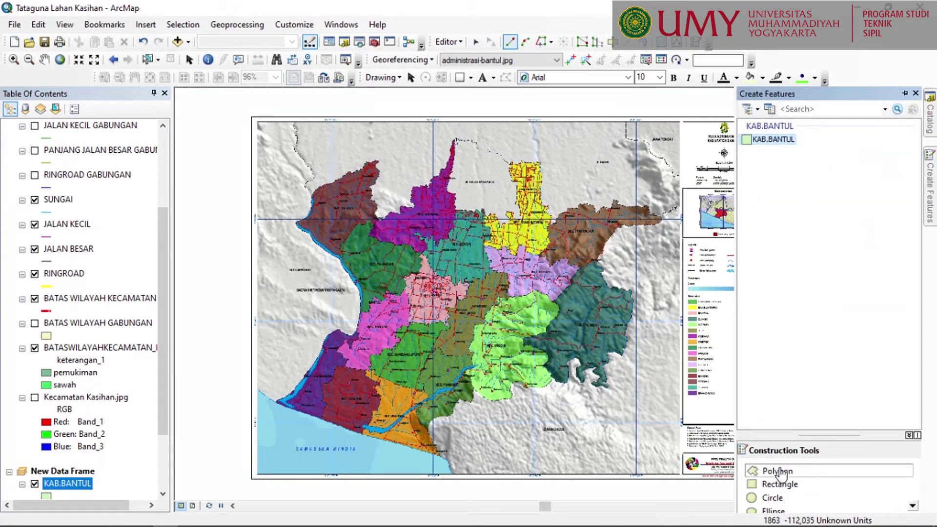
pyautogui.click(780, 472)
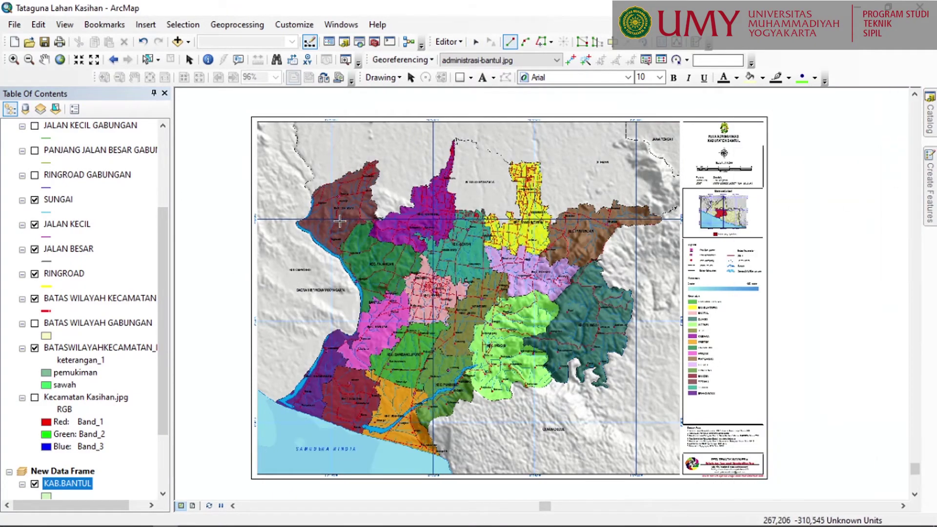
# - Begin the KAB.BANTUL polygon at the southwestern coastal tip of Kec. Srandakan and trace its western river boundary northeastward
pyautogui.scroll(3, 339, 404)
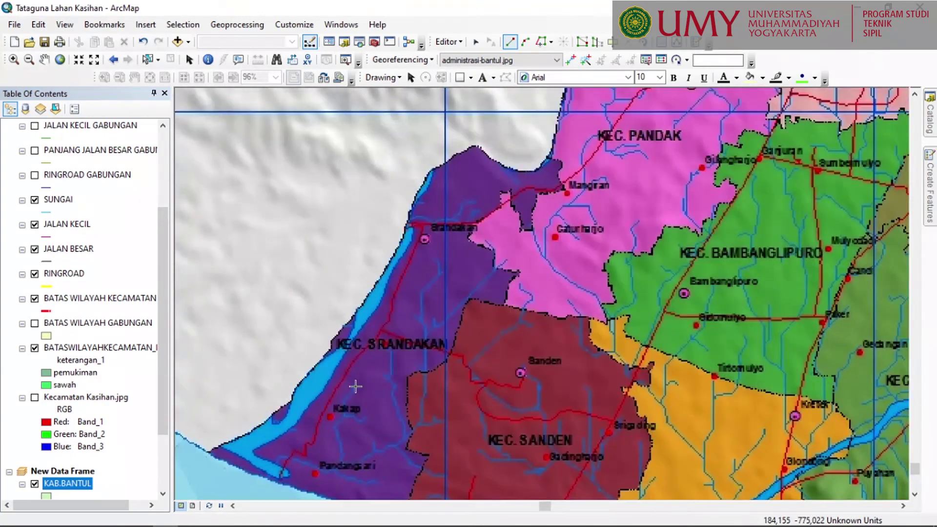
pyautogui.moveTo(356, 385); pyautogui.dragTo(416, 202)
pyautogui.scroll(1, 352, 393)
pyautogui.moveTo(436, 381); pyautogui.dragTo(385, 325)
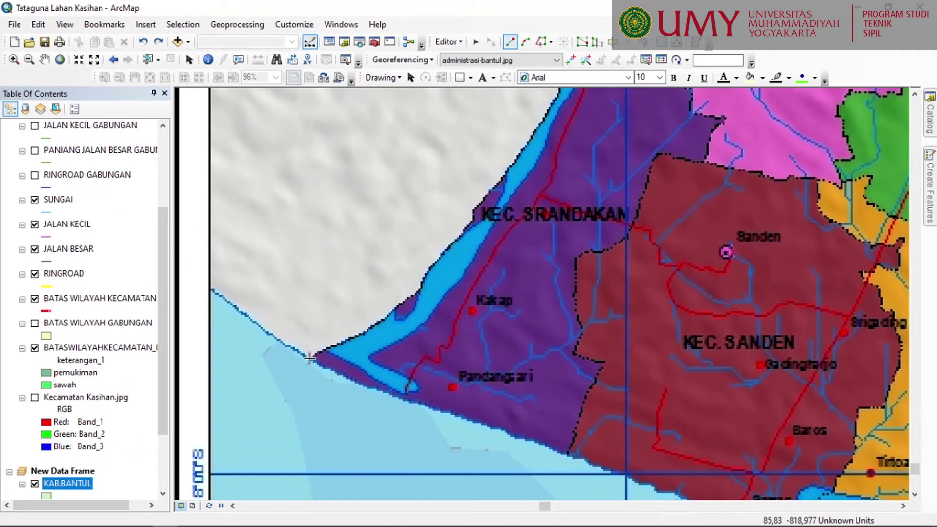
pyautogui.click(309, 358)
pyautogui.click(361, 333)
pyautogui.click(413, 292)
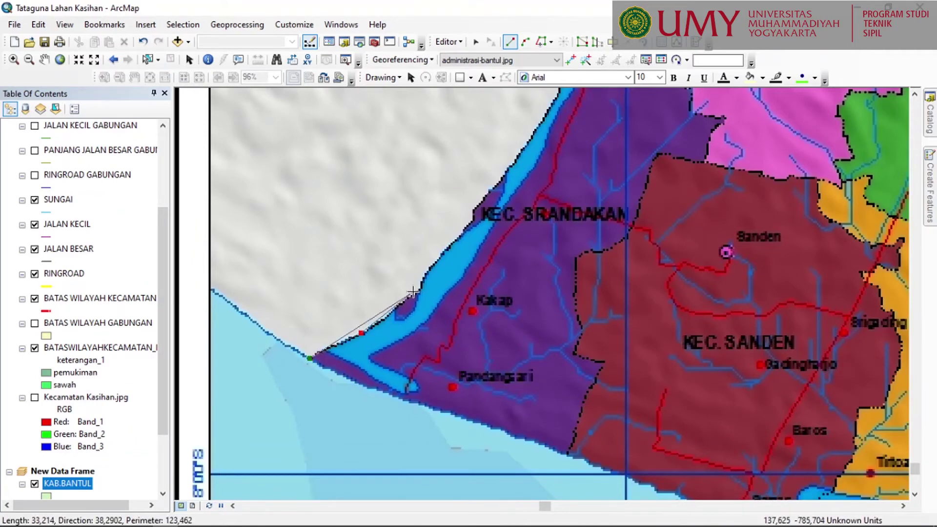
pyautogui.click(432, 263)
pyautogui.click(460, 231)
pyautogui.click(477, 202)
# - Continue the polygon around the northern edge of Kec. Srandakan to the western side of Kec. Pandak
pyautogui.moveTo(483, 242); pyautogui.dragTo(213, 498)
pyautogui.click(295, 331)
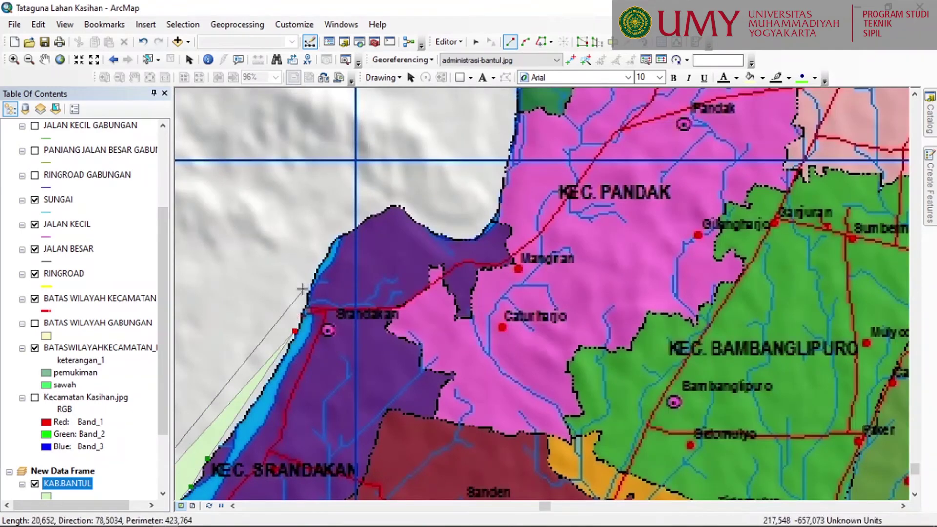
pyautogui.click(318, 269)
pyautogui.click(332, 246)
pyautogui.click(354, 228)
pyautogui.click(379, 211)
pyautogui.click(398, 207)
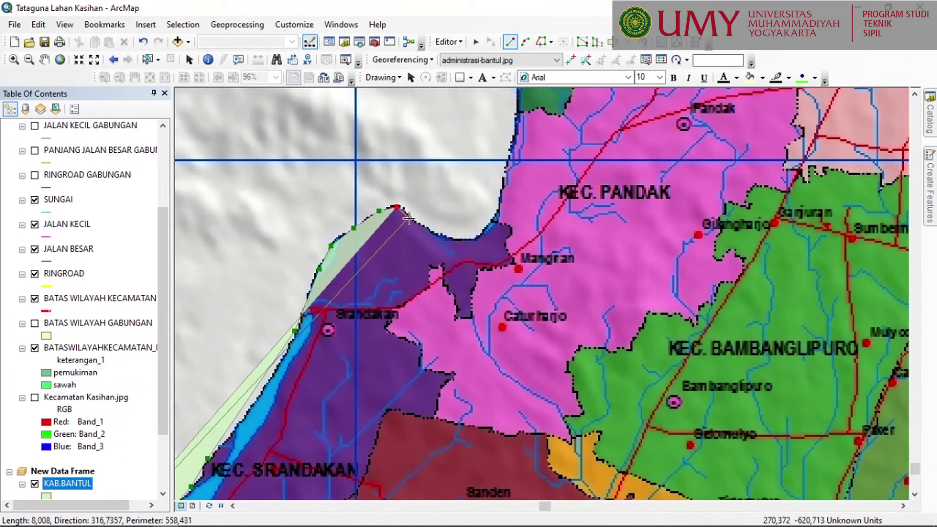
pyautogui.click(423, 225)
pyautogui.click(455, 237)
pyautogui.click(489, 231)
pyautogui.click(497, 202)
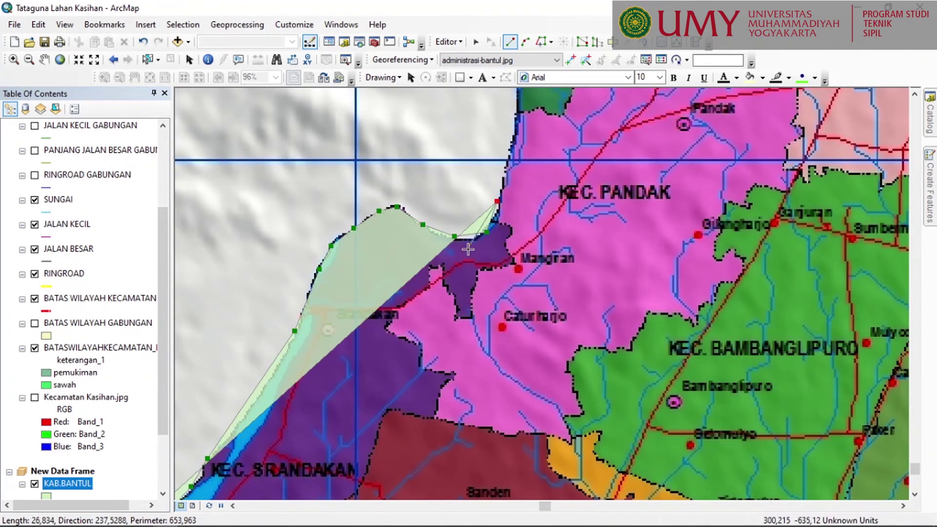
# - Trace the polygon along the western river boundary of Kec. Pandak and Kec. Pajangan to the westernmost point of Kec. Sedayu
pyautogui.scroll(-3, 468, 259)
pyautogui.moveTo(488, 264); pyautogui.dragTo(462, 405)
pyautogui.click(461, 321)
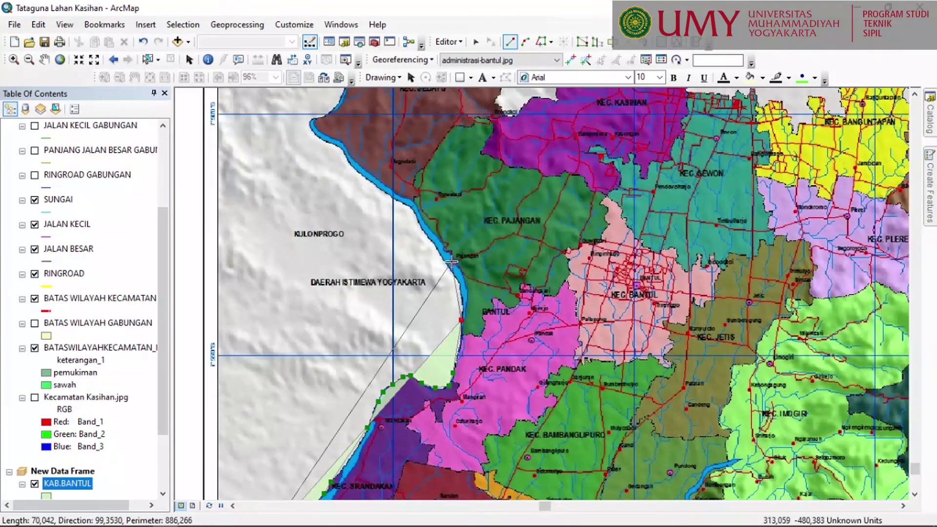
pyautogui.click(450, 263)
pyautogui.click(423, 225)
pyautogui.click(408, 206)
pyautogui.click(374, 177)
pyautogui.click(346, 144)
pyautogui.click(327, 135)
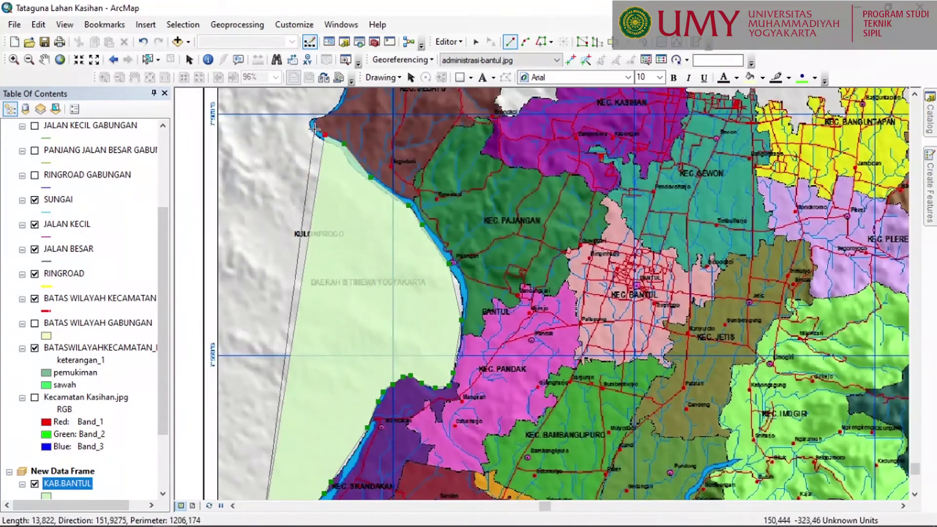
pyautogui.click(314, 123)
# - Trace the polygon up the northwestern edge of Kec. Sedayu to its northern end
pyautogui.moveTo(318, 122); pyautogui.dragTo(318, 362)
pyautogui.click(336, 350)
pyautogui.click(352, 317)
pyautogui.click(349, 290)
pyautogui.click(370, 282)
pyautogui.click(384, 269)
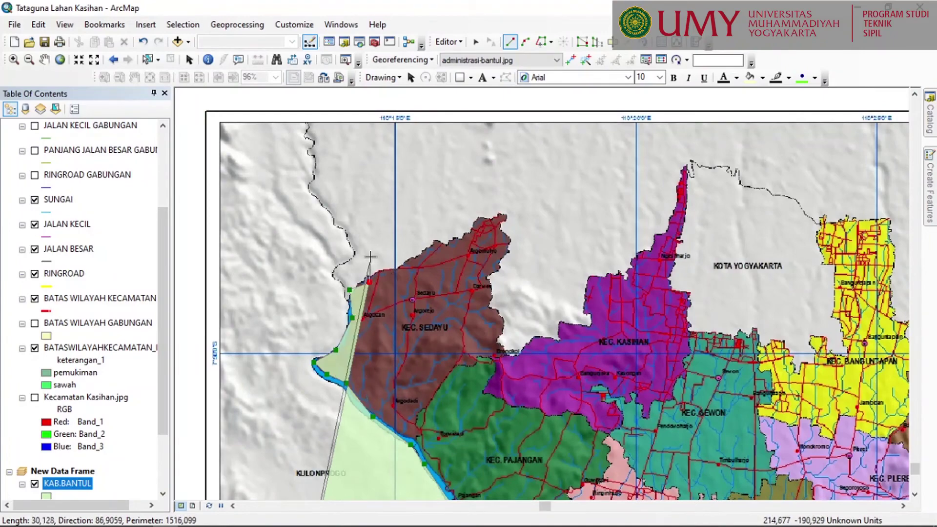
pyautogui.click(407, 262)
pyautogui.click(439, 241)
pyautogui.click(473, 228)
# - Trace the polygon down the eastern edge of Kec. Sedayu and along Kec. Kasihan to its narrow northern tip
pyautogui.click(509, 241)
pyautogui.click(490, 271)
pyautogui.click(507, 353)
pyautogui.click(592, 324)
pyautogui.click(590, 277)
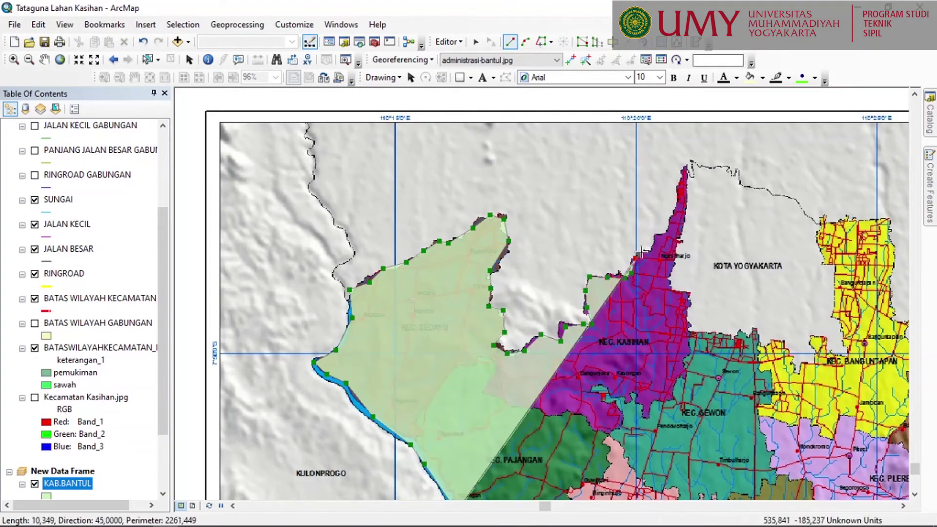
pyautogui.click(666, 228)
pyautogui.click(688, 165)
# - Trace the polygon around the Kota Yogyakarta border, past Kec. Kasihan and Kec. Sewon, to the northwestern corner of Kec. Banguntapan
pyautogui.click(671, 287)
pyautogui.click(719, 333)
pyautogui.click(755, 332)
pyautogui.click(798, 371)
pyautogui.click(847, 354)
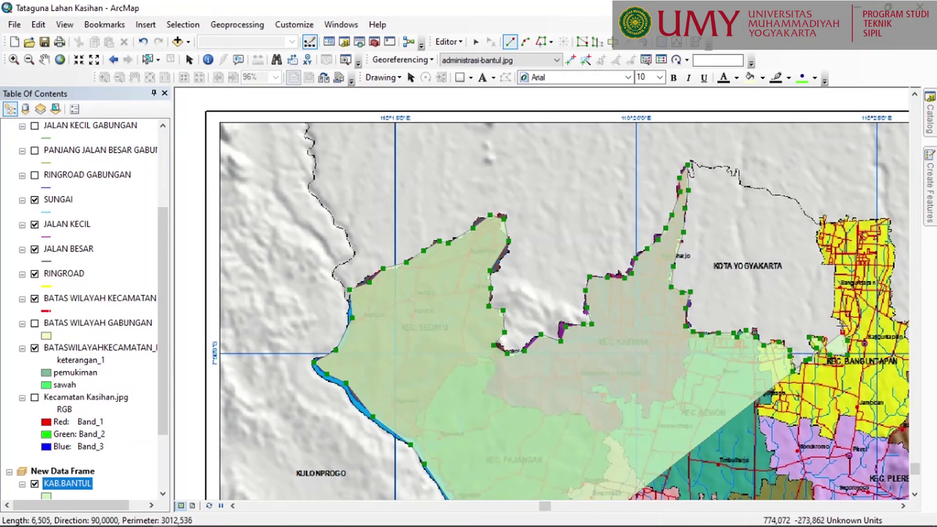
pyautogui.click(834, 264)
pyautogui.click(825, 222)
# - Trace the polygon around the northern and eastern edges of Kec. Banguntapan to the start of Kec. Pinyungan
pyautogui.moveTo(819, 275); pyautogui.dragTo(457, 268)
pyautogui.click(527, 214)
pyautogui.moveTo(518, 232); pyautogui.dragTo(460, 227)
pyautogui.click(476, 260)
pyautogui.click(472, 293)
pyautogui.click(500, 353)
pyautogui.click(542, 310)
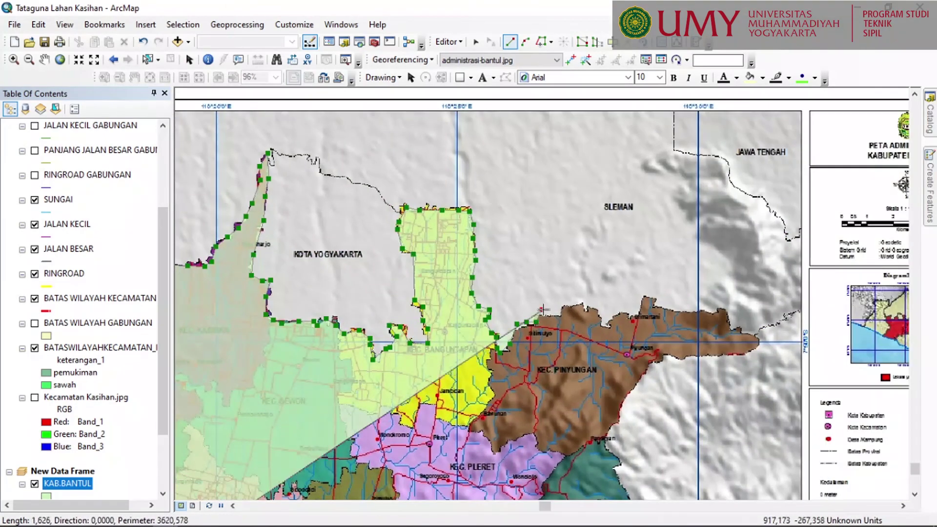
# - Trace the polygon along the northern edge of Kec. Pinyungan and around its eastern tip
pyautogui.click(604, 327)
pyautogui.click(645, 293)
pyautogui.click(730, 318)
pyautogui.click(728, 330)
pyautogui.click(753, 335)
pyautogui.moveTo(758, 338); pyautogui.dragTo(496, 249)
pyautogui.click(496, 261)
pyautogui.click(442, 268)
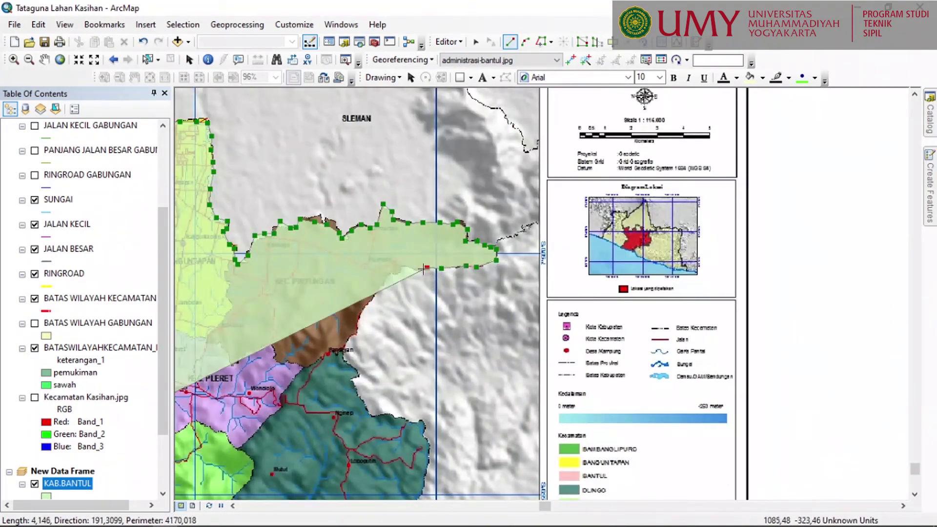
# - Trace the polygon down the southeastern edge of Kec. Pinyungan to the northeastern corner of Kec. Dlingo
pyautogui.click(388, 274)
pyautogui.click(362, 315)
pyautogui.click(346, 371)
pyautogui.click(357, 373)
pyautogui.click(358, 392)
pyautogui.click(371, 418)
pyautogui.click(397, 415)
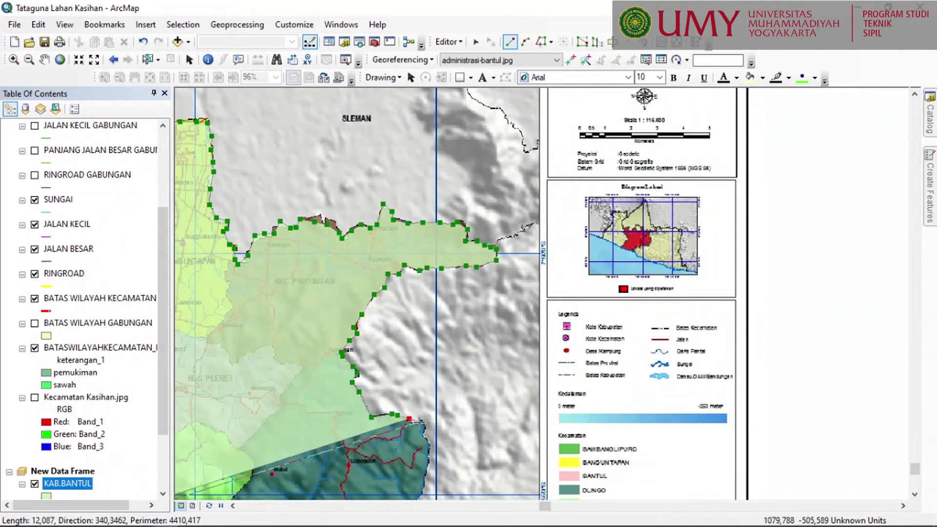
pyautogui.click(428, 446)
# - Trace the polygon down the eastern edge of Kec. Dlingo to its southeastern corner
pyautogui.moveTo(421, 493); pyautogui.dragTo(421, 349)
pyautogui.click(411, 378)
pyautogui.click(396, 432)
pyautogui.click(366, 429)
pyautogui.click(373, 455)
pyautogui.click(363, 479)
pyautogui.moveTo(361, 488); pyautogui.dragTo(403, 370)
pyautogui.click(412, 388)
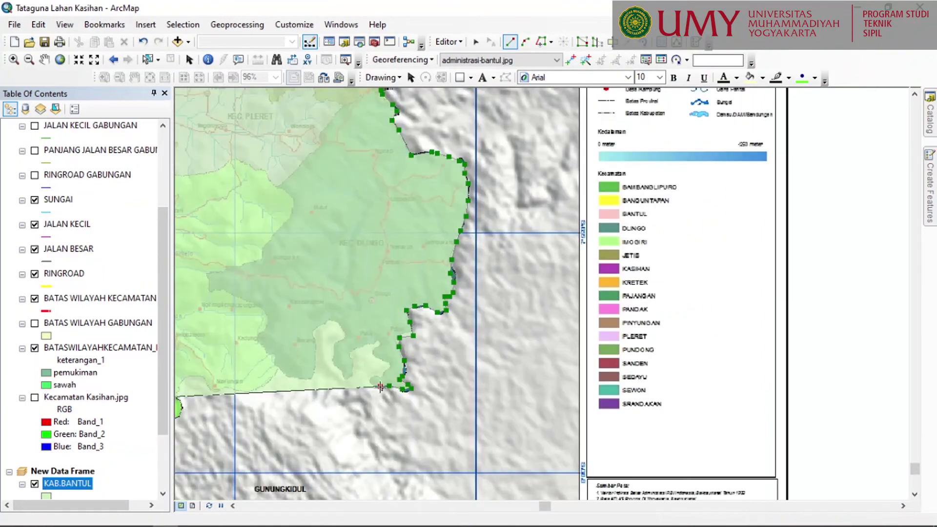
# - Trace the polygon along the deeply indented southern edge of Kec. Dlingo to the border of Kec. Imogiri
pyautogui.click(375, 387)
pyautogui.click(372, 342)
pyautogui.click(342, 338)
pyautogui.click(333, 320)
pyautogui.click(316, 365)
pyautogui.click(304, 377)
pyautogui.click(276, 370)
pyautogui.moveTo(275, 373); pyautogui.dragTo(482, 289)
pyautogui.click(435, 305)
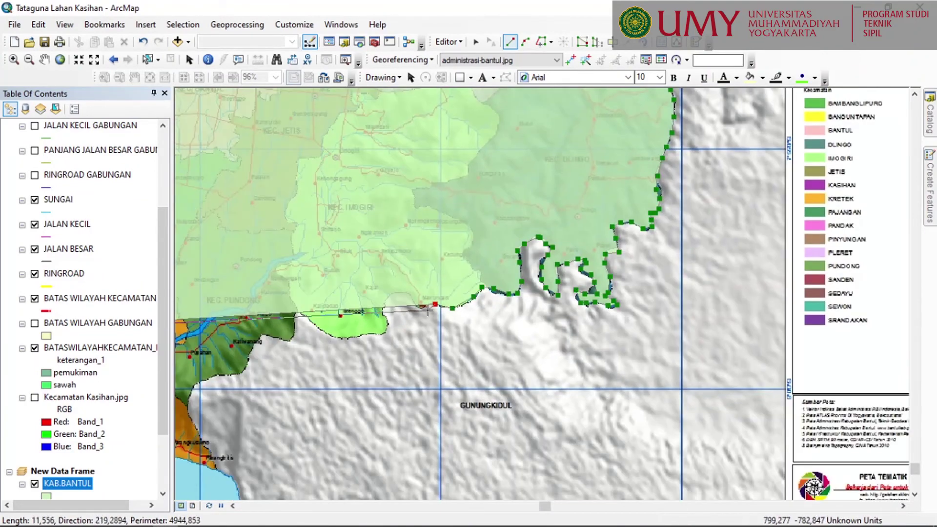
# - Trace the polygon along the southern edges of Kec. Imogiri and Kec. Pundong to the Kec. Kretek coast
pyautogui.click(386, 333)
pyautogui.click(267, 335)
pyautogui.click(339, 334)
pyautogui.click(330, 352)
pyautogui.click(333, 367)
pyautogui.click(344, 391)
pyautogui.click(352, 408)
pyautogui.click(356, 423)
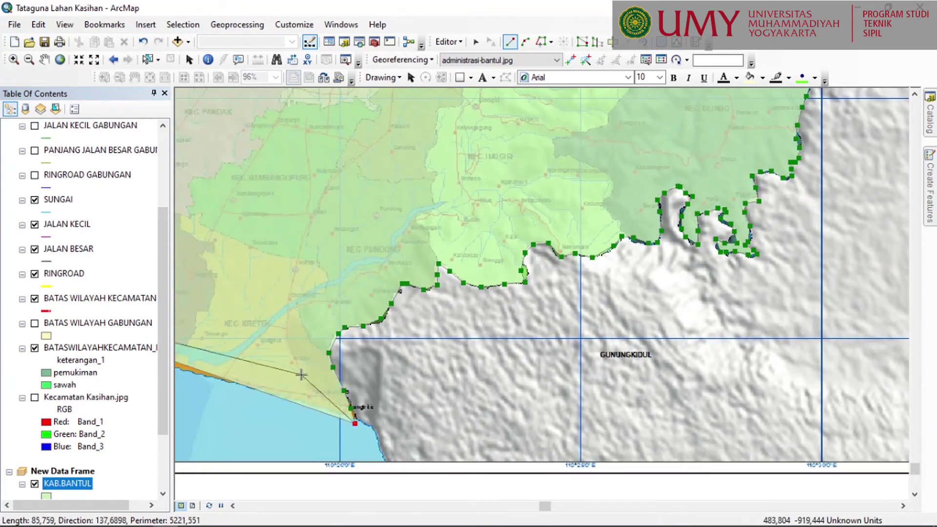
# - Trace the polygon along the Samudera Hindia coastline and finish it near its starting point at Kec. Srandakan
pyautogui.moveTo(263, 373); pyautogui.dragTo(720, 356)
pyautogui.click(662, 358)
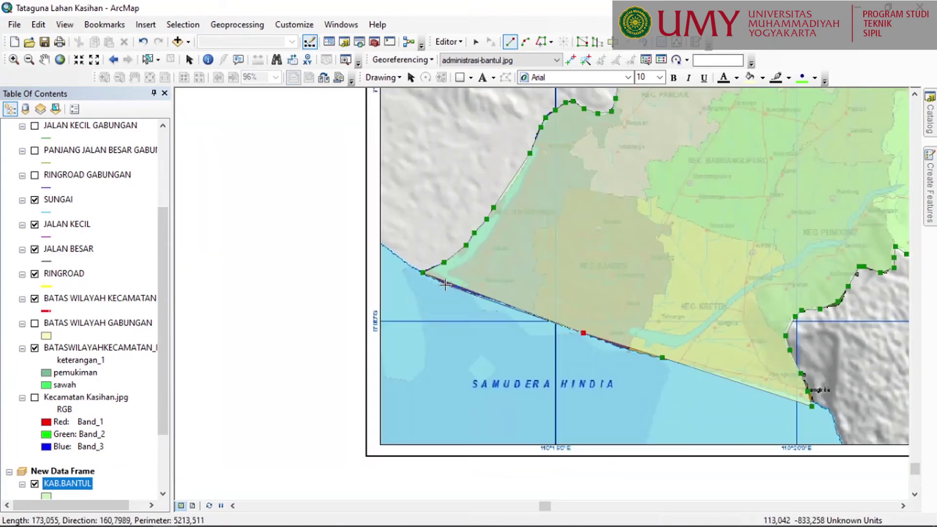
pyautogui.scroll(5, 436, 283)
pyautogui.scroll(-5, 494, 288)
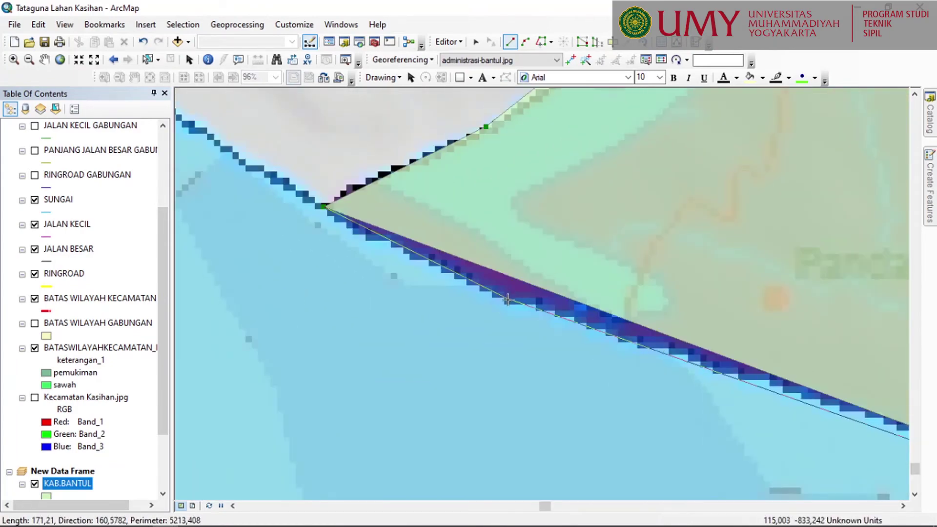
pyautogui.doubleClick(517, 282)
# - Change the KAB.BANTUL layer symbol to Hollow
pyautogui.moveTo(705, 227); pyautogui.dragTo(557, 247)
pyautogui.scroll(2, 555, 247)
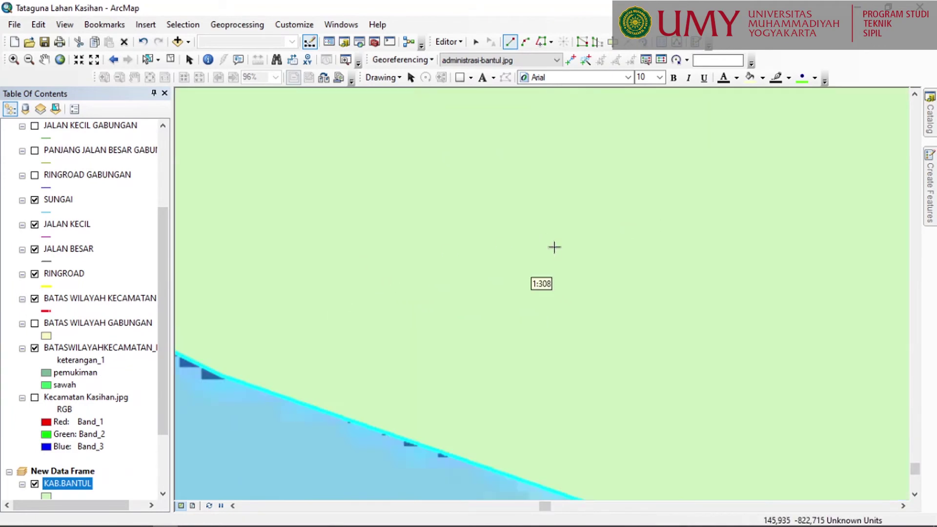
pyautogui.scroll(-4, 554, 247)
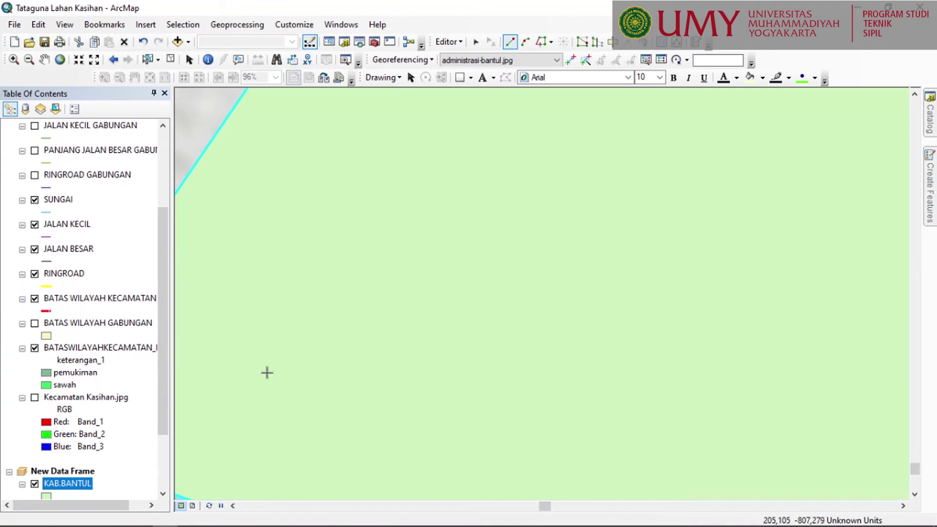
pyautogui.scroll(-4, 274, 372)
pyautogui.scroll(-2, 440, 335)
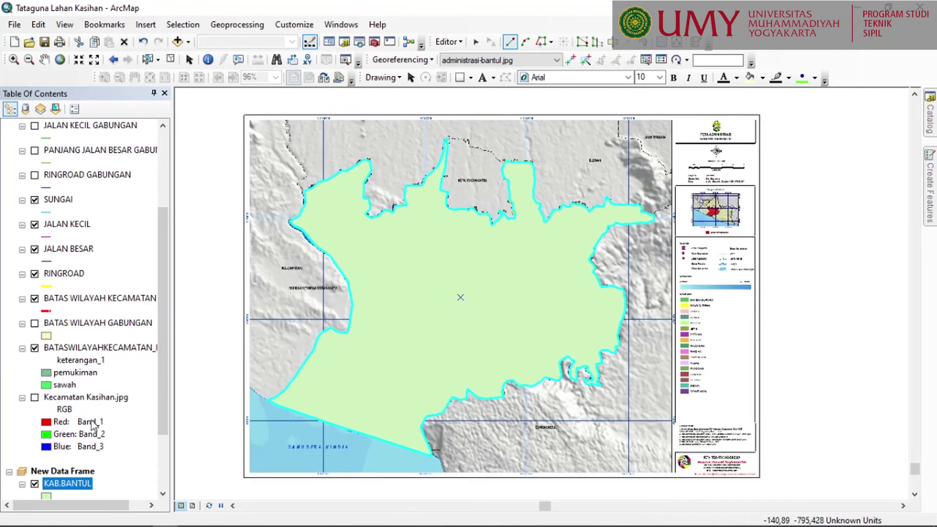
pyautogui.click(48, 498)
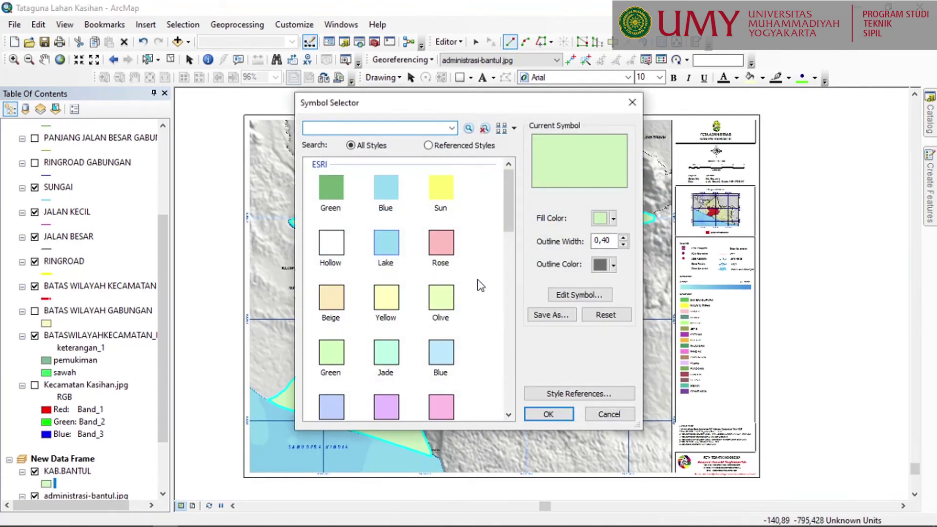
pyautogui.click(318, 243)
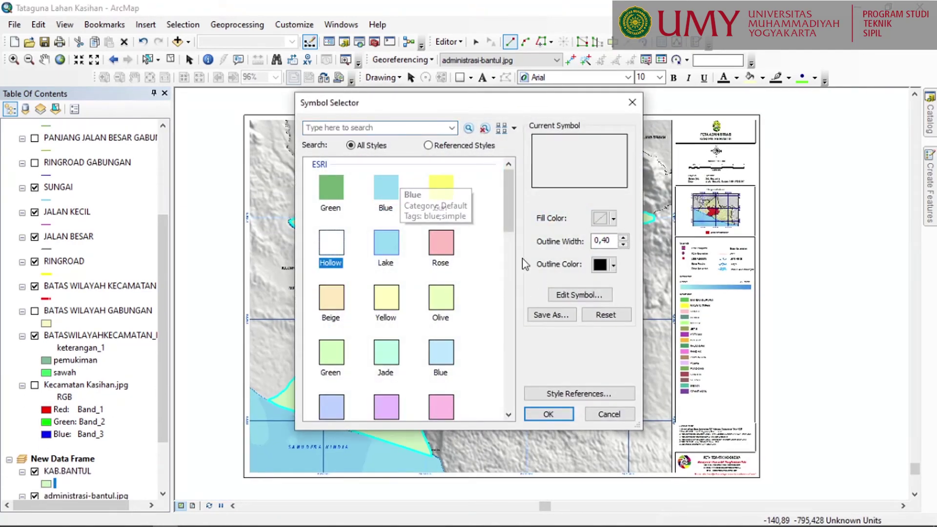
pyautogui.click(549, 415)
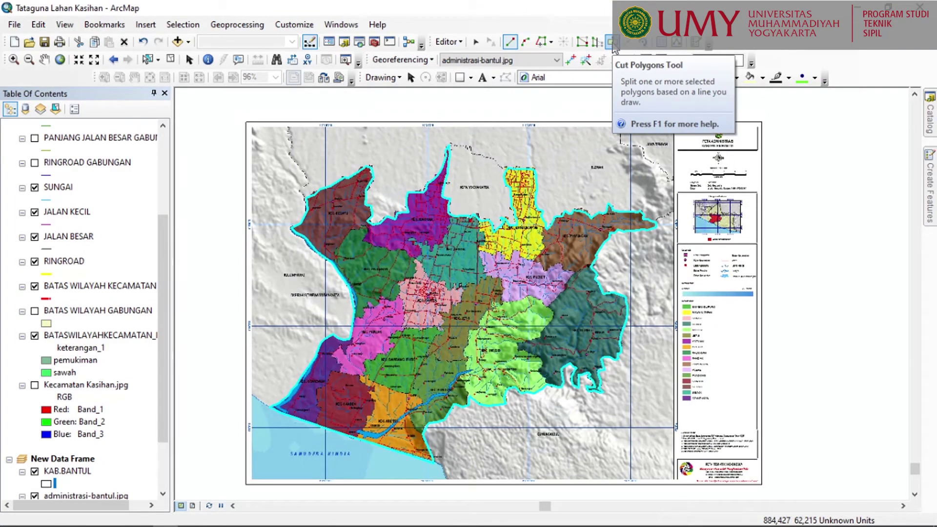
# - Start a polygon cut line at the northern outline vertex between Kec. Kasihan and Kec. Sewon and trace it south along their shared border
pyautogui.scroll(5, 440, 229)
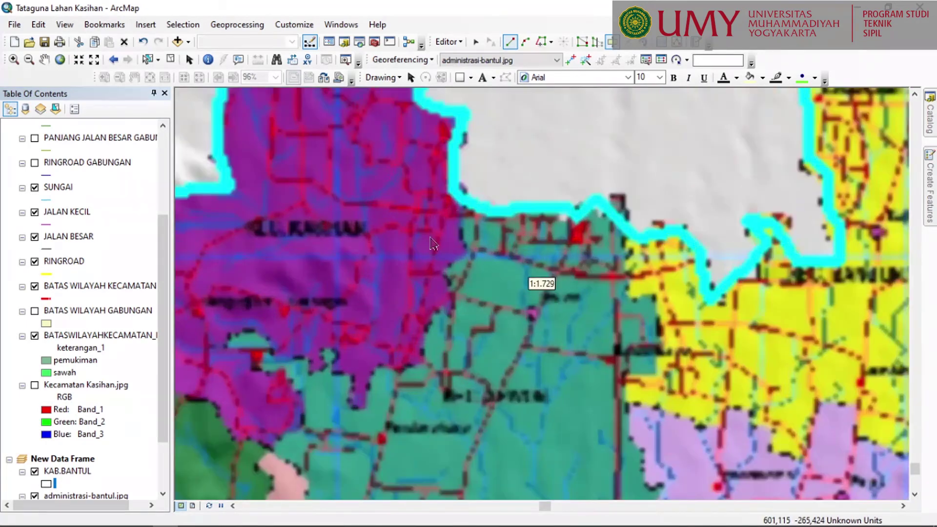
pyautogui.scroll(-3, 479, 271)
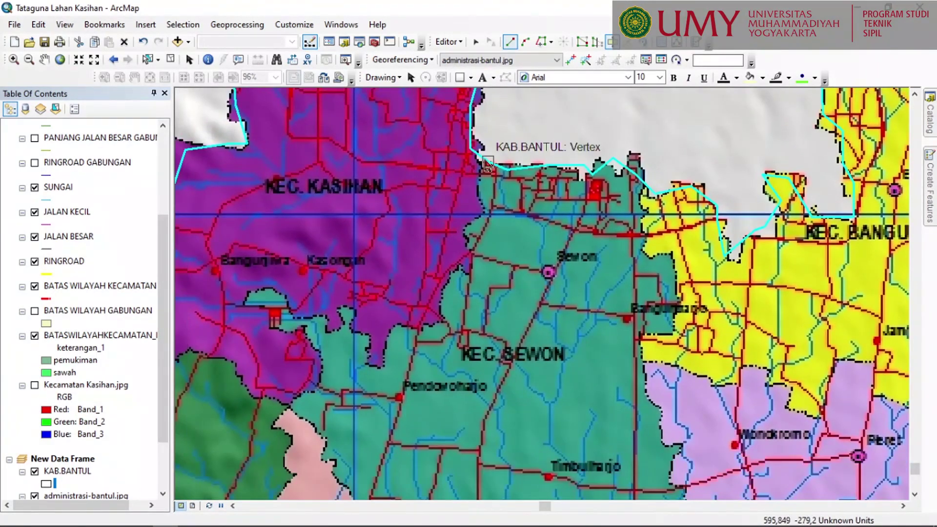
pyautogui.click(482, 157)
pyautogui.click(478, 185)
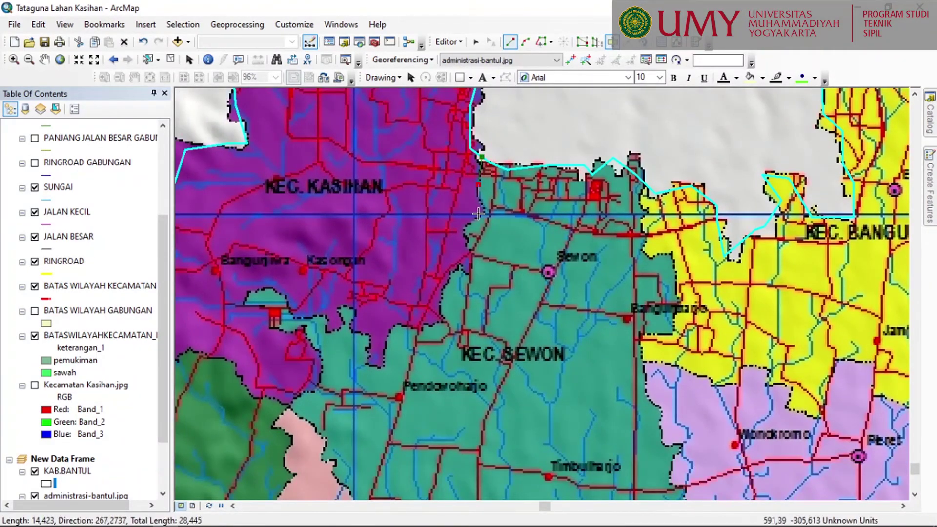
pyautogui.click(482, 214)
pyautogui.click(467, 239)
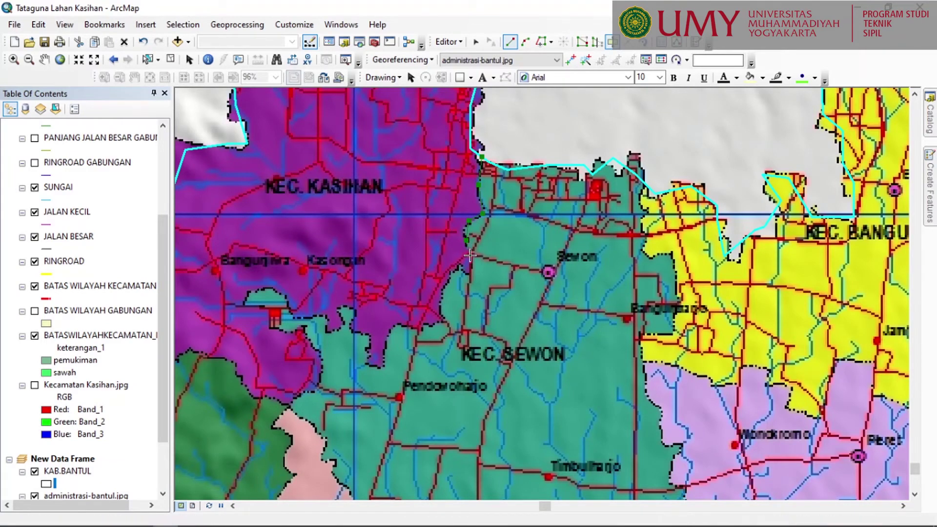
pyautogui.click(469, 255)
pyautogui.click(467, 273)
pyautogui.click(459, 263)
pyautogui.click(449, 277)
pyautogui.click(443, 298)
pyautogui.click(438, 319)
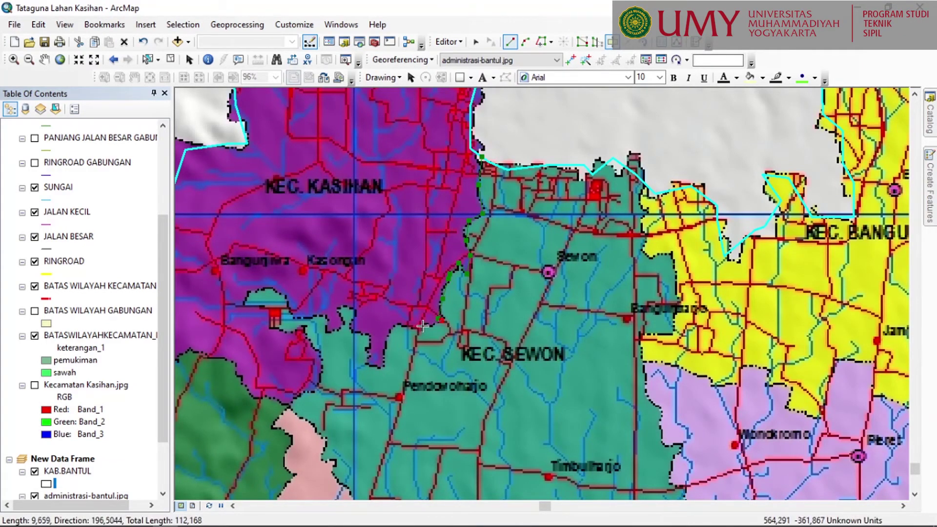
# - Continue the cut line west along the indented Kec. Kasihan–Kec. Sewon border, around the narrow southward spur, to the small bump near Bangunjiwo
pyautogui.click(388, 336)
pyautogui.click(384, 356)
pyautogui.click(384, 373)
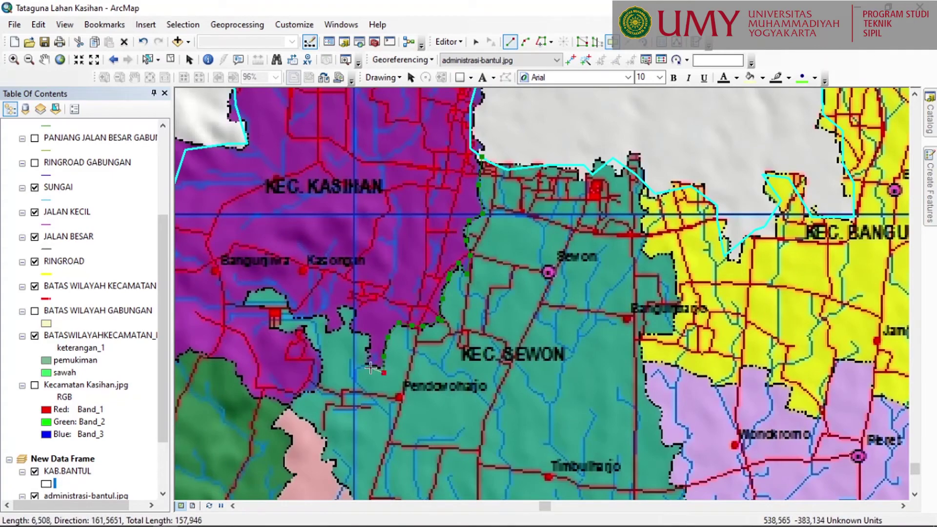
pyautogui.click(352, 307)
pyautogui.click(337, 308)
pyautogui.click(343, 316)
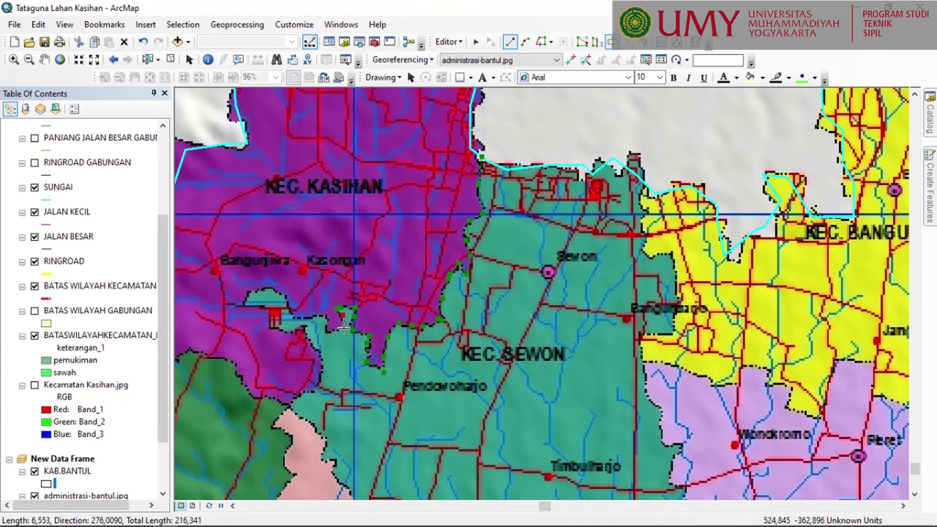
pyautogui.click(286, 299)
pyautogui.click(276, 291)
pyautogui.click(257, 288)
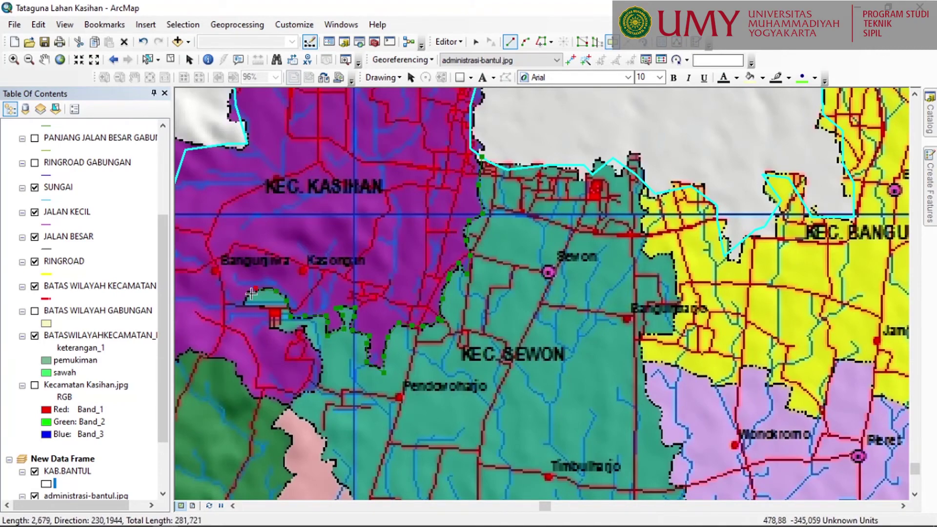
# - Trace the cut line around the bump near Bangunjiwo and Kec. Kasihan's southern tip to the Kec. Pajangan border
pyautogui.click(249, 297)
pyautogui.click(249, 309)
pyautogui.click(266, 311)
pyautogui.click(272, 326)
pyautogui.click(321, 384)
pyautogui.click(307, 392)
pyautogui.click(296, 401)
pyautogui.click(286, 406)
pyautogui.click(274, 397)
pyautogui.click(235, 362)
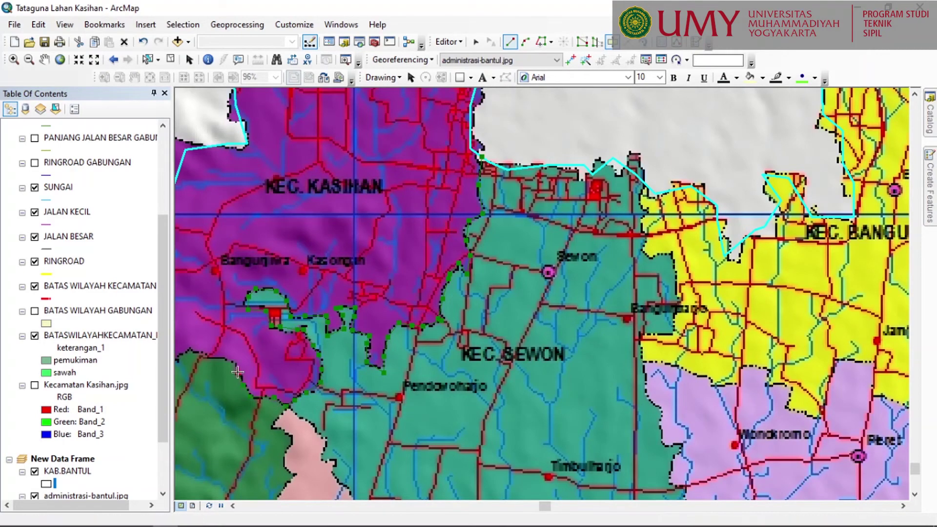
# - Trace the cut line along the Kec. Kasihan–Kec. Pajangan border and finish it at the outline vertex beside Kec. Sedayu, splitting off Kec. Kasihan
pyautogui.moveTo(234, 361); pyautogui.dragTo(558, 361)
pyautogui.click(528, 357)
pyautogui.click(510, 351)
pyautogui.click(477, 360)
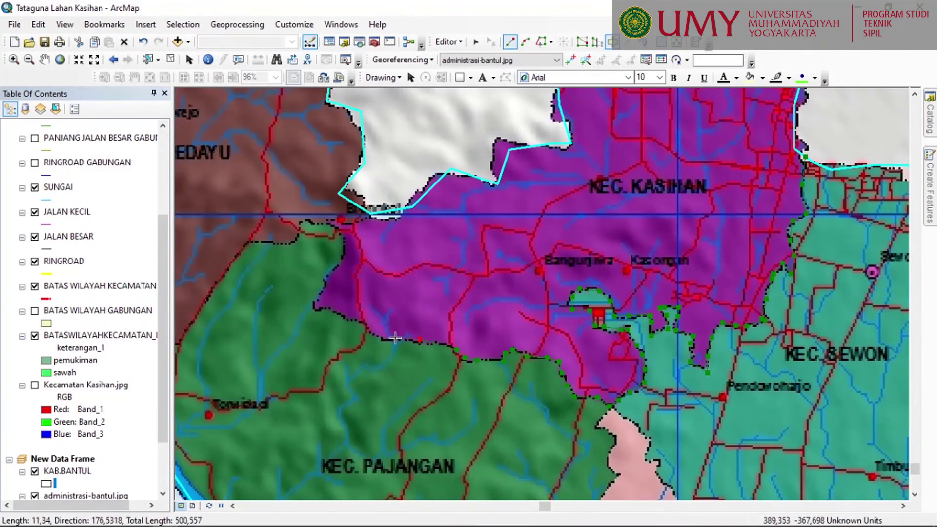
pyautogui.click(334, 308)
pyautogui.click(322, 288)
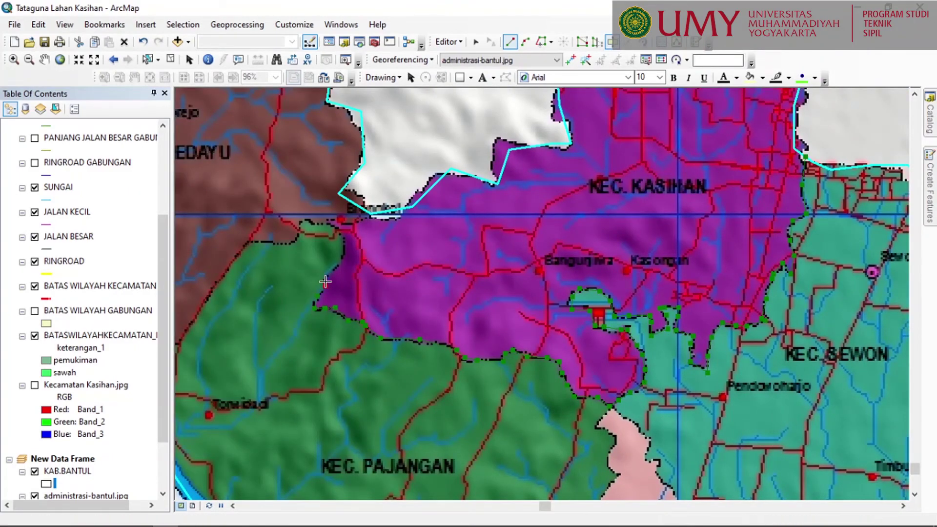
pyautogui.click(327, 269)
pyautogui.click(340, 257)
pyautogui.click(336, 226)
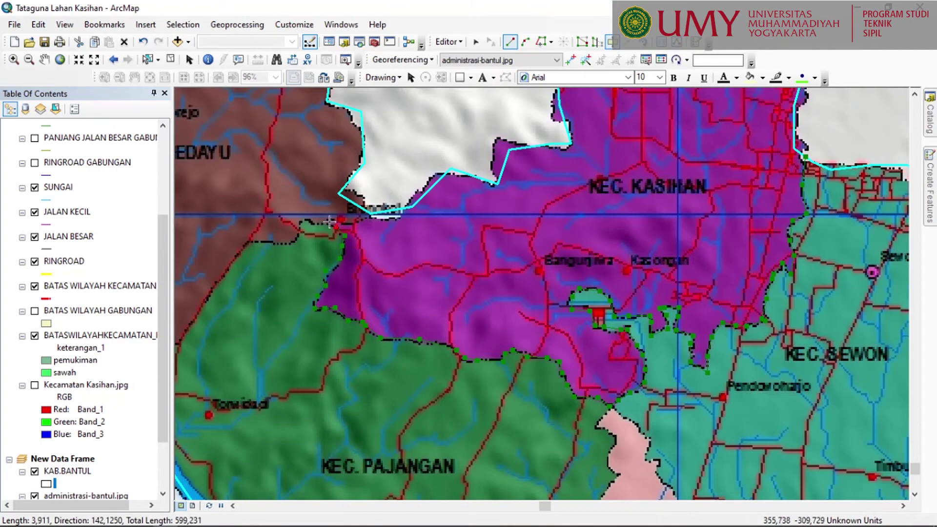
pyautogui.click(371, 215)
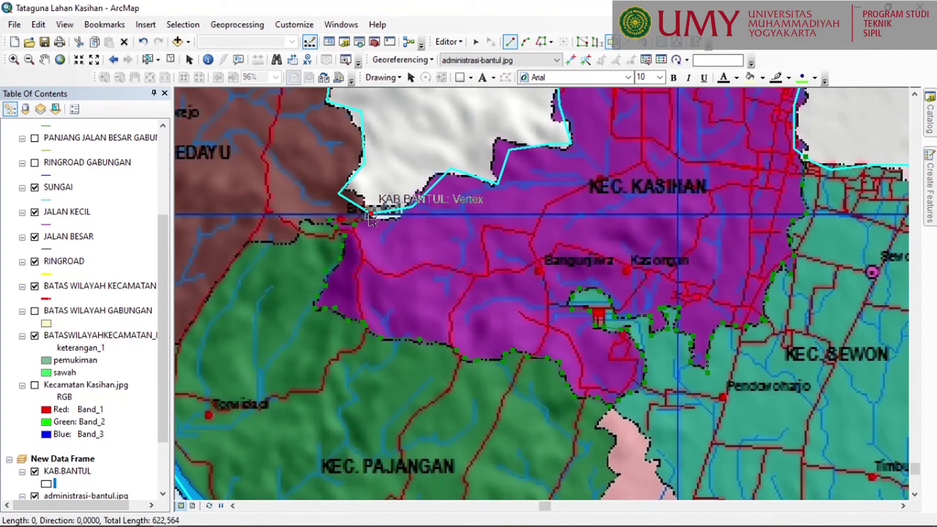
pyautogui.doubleClick(371, 215)
# - Open the attribute table of the KAB.BANTUL layer
pyautogui.moveTo(484, 256); pyautogui.dragTo(413, 293)
pyautogui.scroll(-3, 413, 293)
pyautogui.scroll(3, 412, 293)
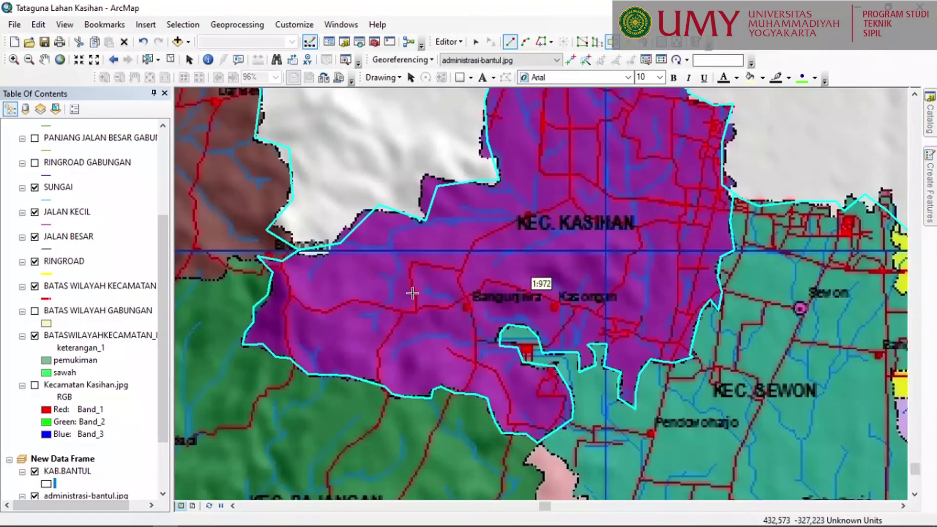
pyautogui.scroll(5, 413, 293)
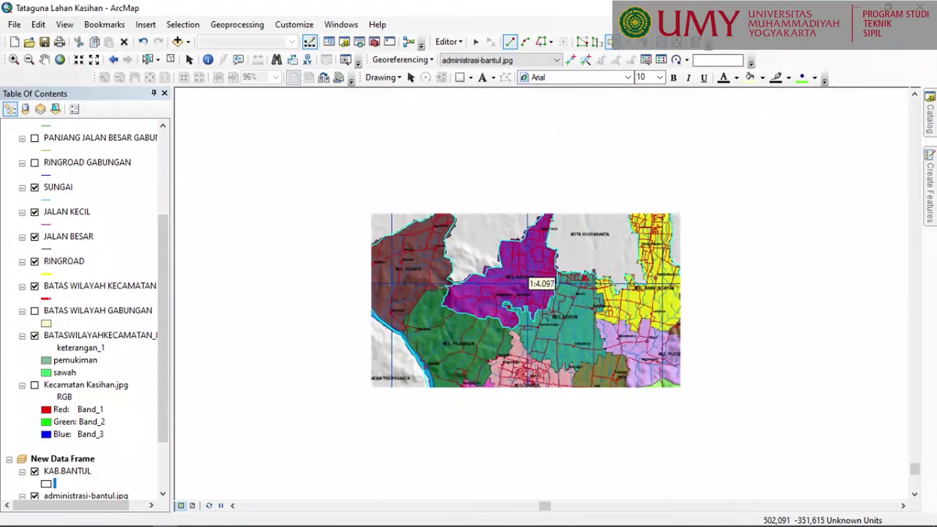
pyautogui.moveTo(572, 323); pyautogui.dragTo(507, 259)
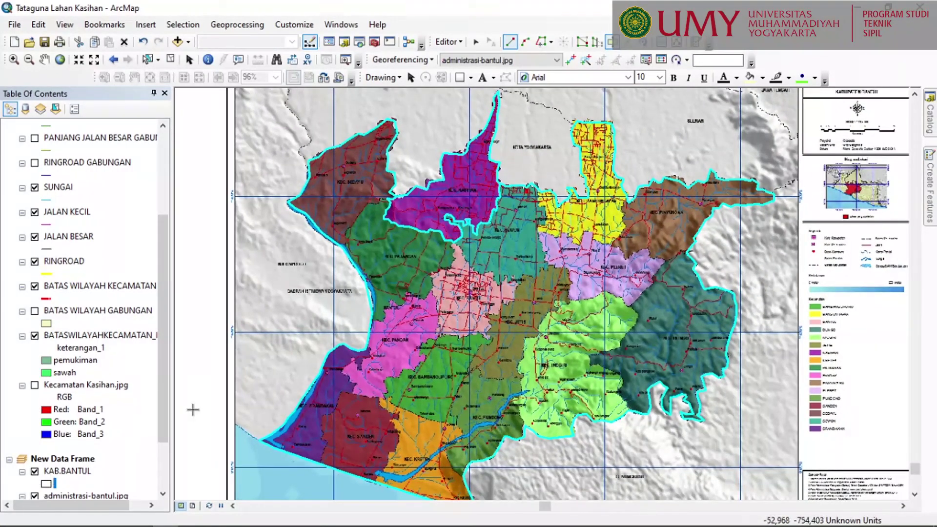
pyautogui.moveTo(164, 420); pyautogui.dragTo(162, 450)
pyautogui.click(65, 420)
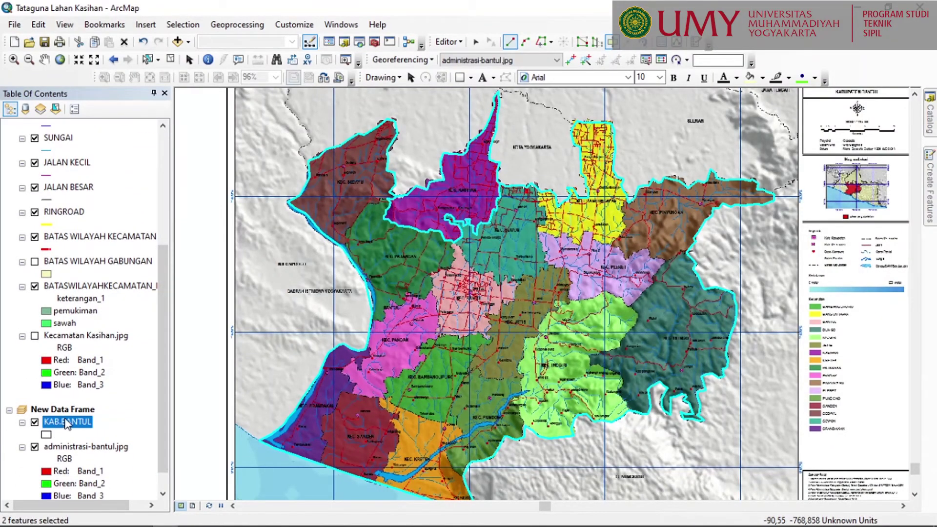
pyautogui.rightClick(65, 421)
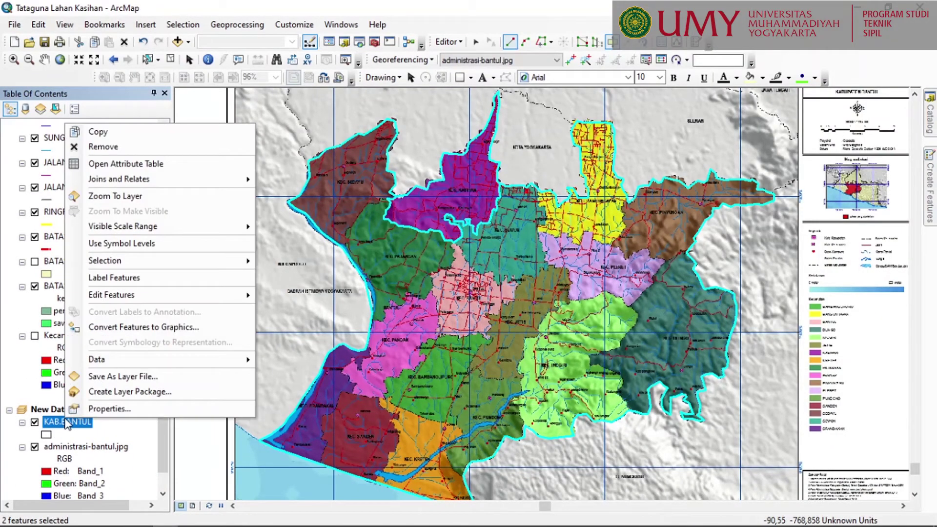
pyautogui.click(133, 163)
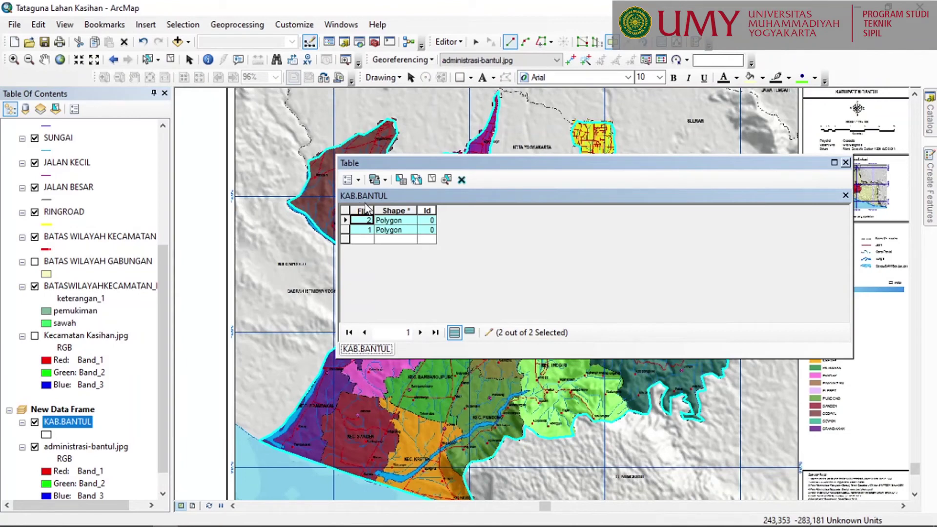
# - Stop the editing session and save the edits
pyautogui.click(357, 181)
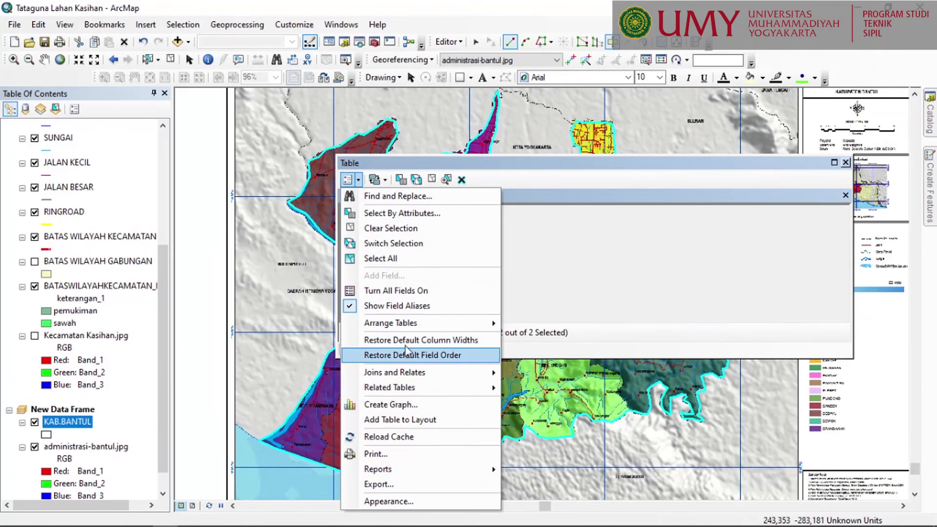
pyautogui.click(544, 278)
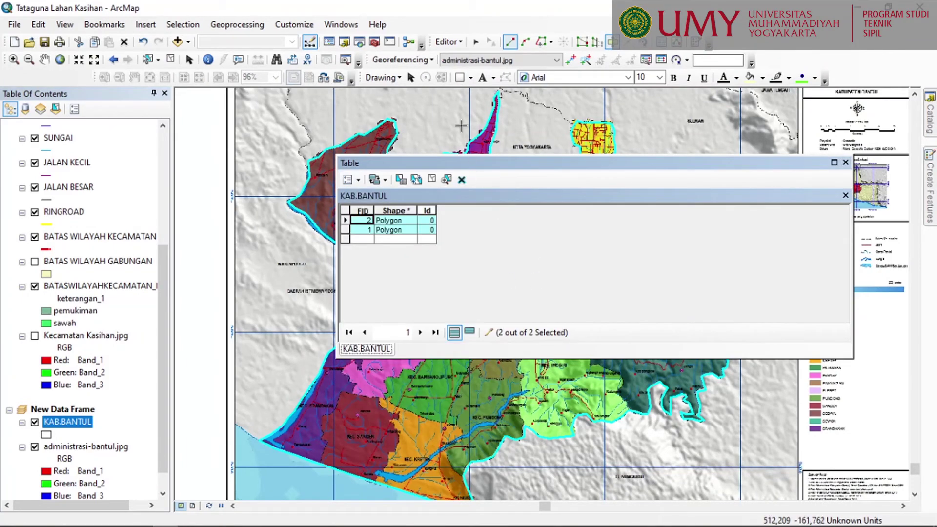
pyautogui.click(448, 41)
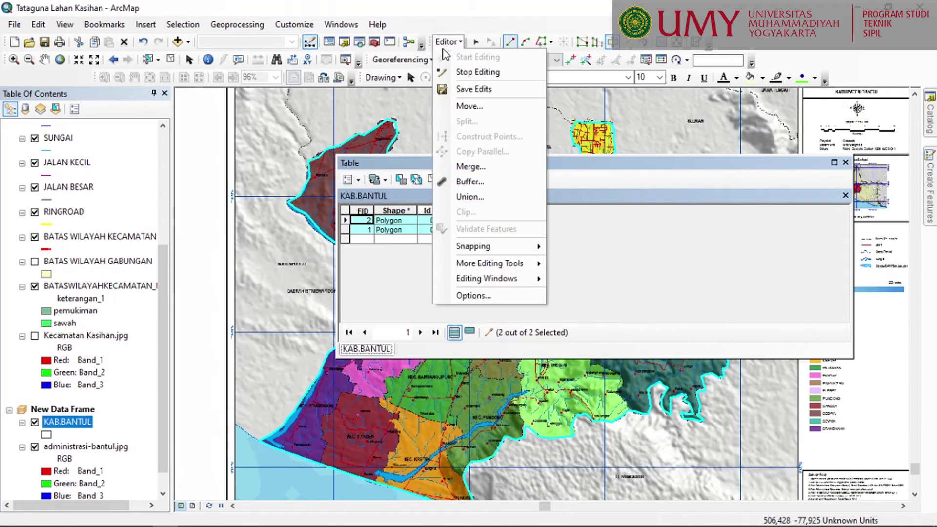
pyautogui.click(476, 71)
pyautogui.click(422, 313)
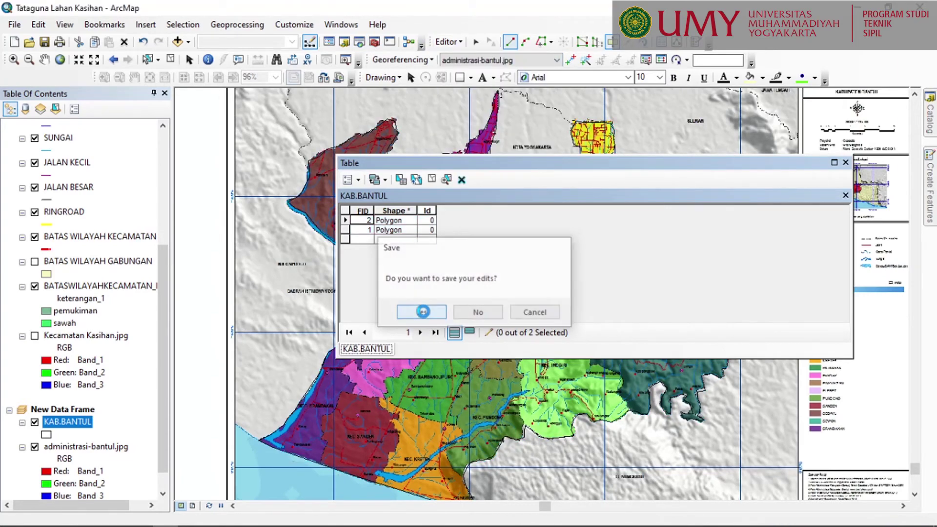
# - Add a Text field named KETERANGAN with length 50 to the KAB.BANTUL attribute table
pyautogui.click(358, 185)
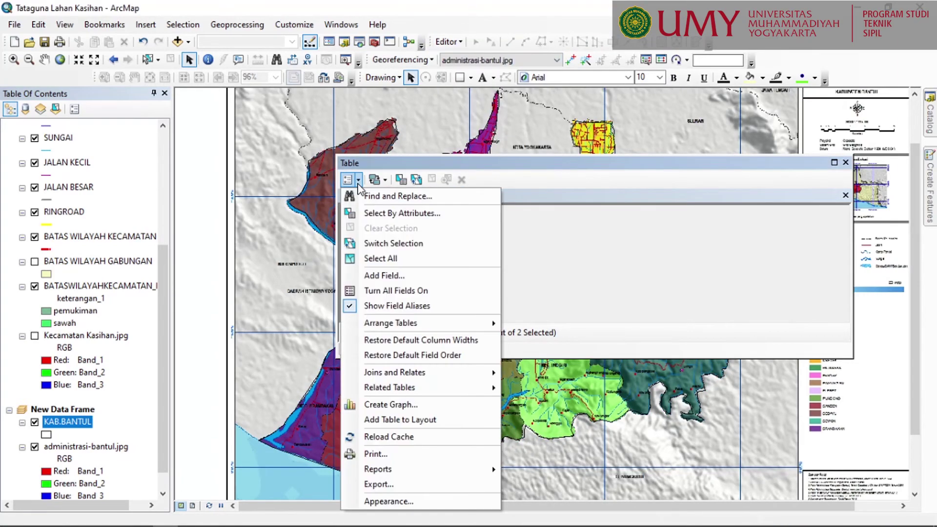
pyautogui.click(365, 275)
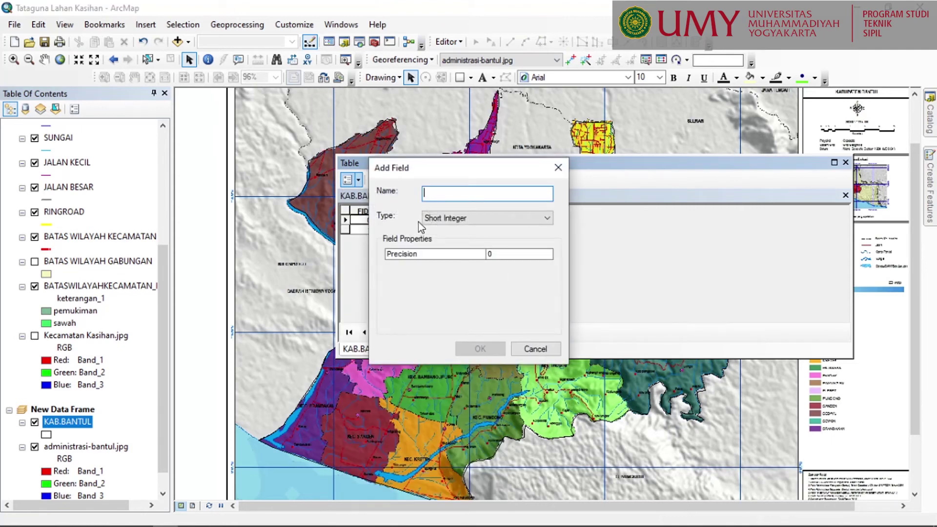
pyautogui.write('KETERANGAN')
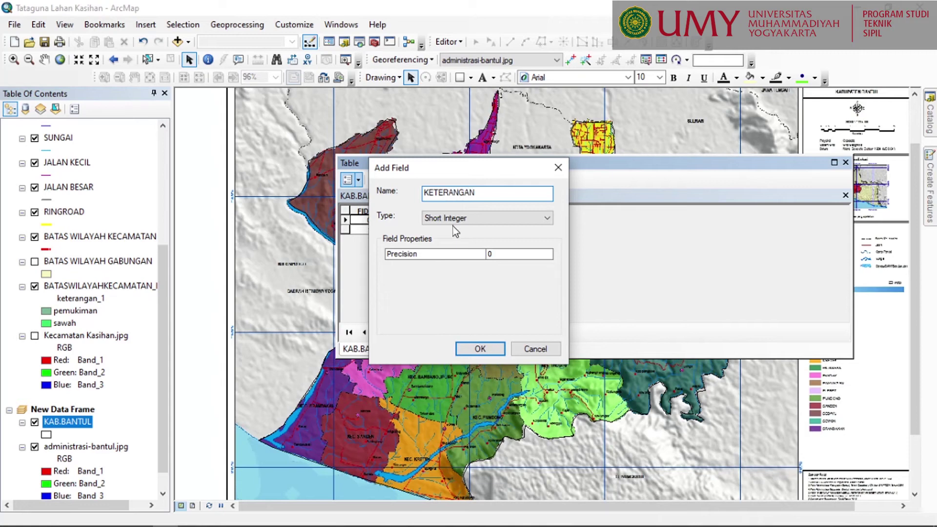
pyautogui.click(454, 220)
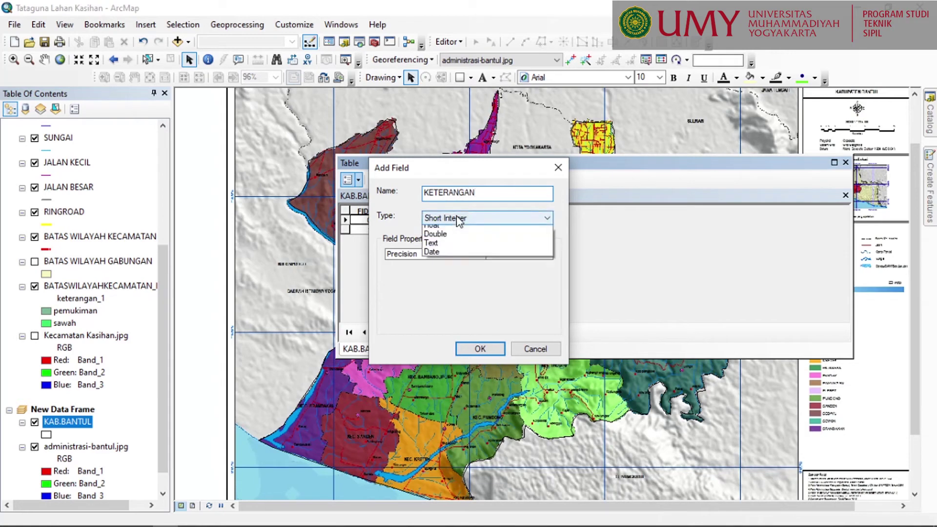
pyautogui.click(473, 267)
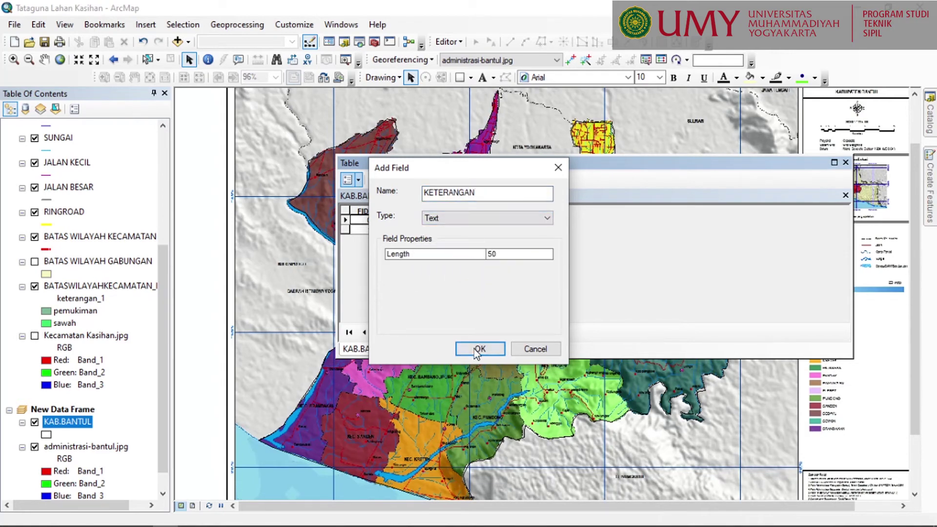
pyautogui.click(477, 347)
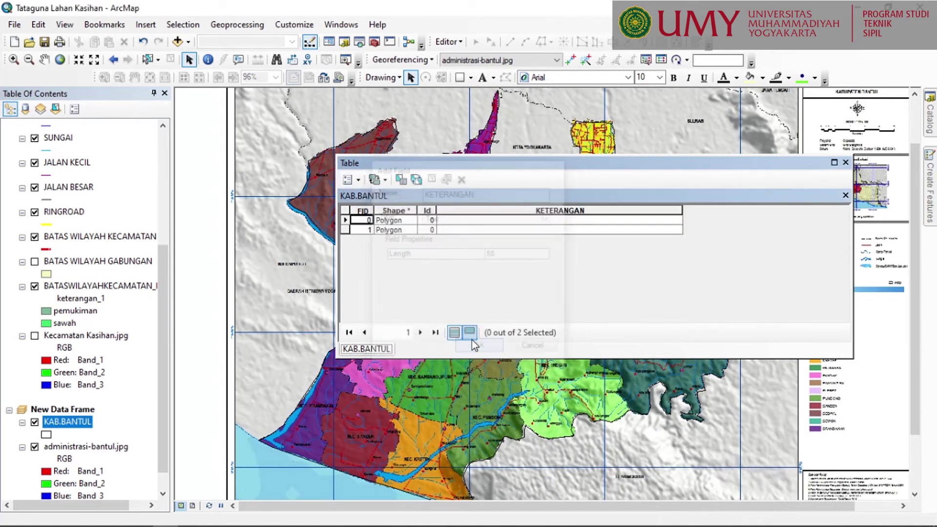
# - Start editing KAB.BANTUL and set KETERANGAN of the cut-out Kec. Kasihan polygon to KECAMATAN KASIHAN
pyautogui.click(447, 42)
pyautogui.click(452, 57)
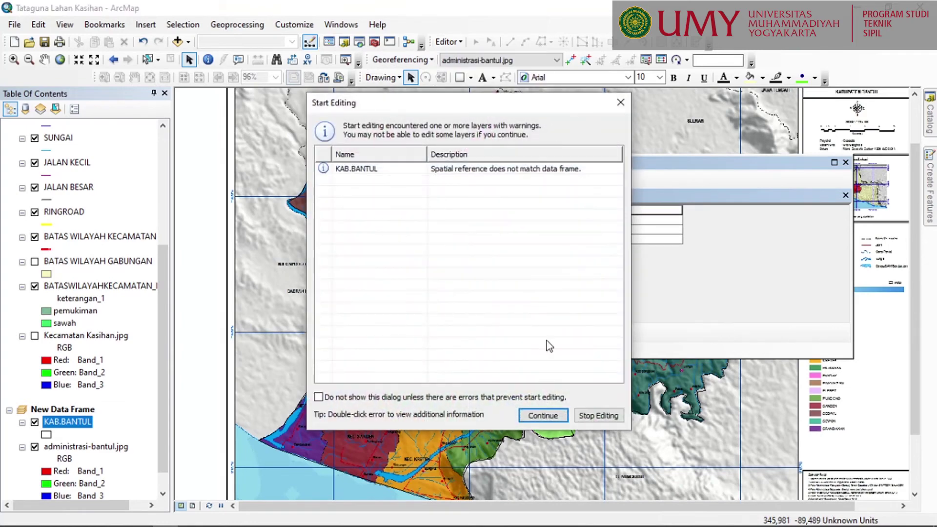
pyautogui.click(543, 416)
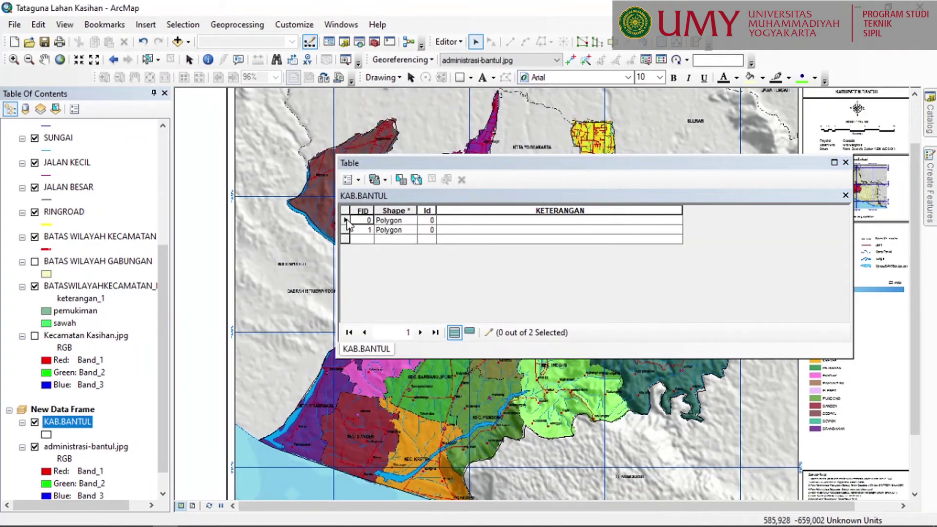
pyautogui.click(347, 221)
pyautogui.moveTo(425, 161); pyautogui.dragTo(543, 255)
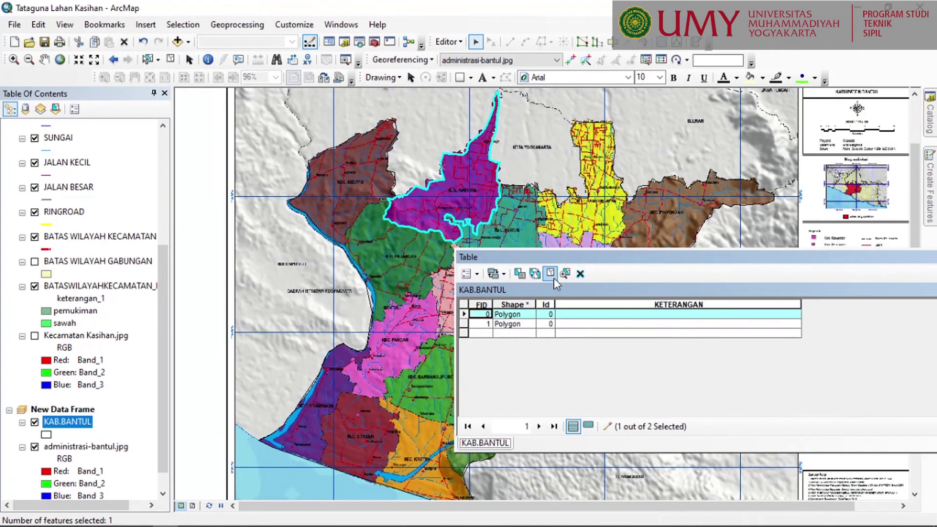
pyautogui.click(572, 315)
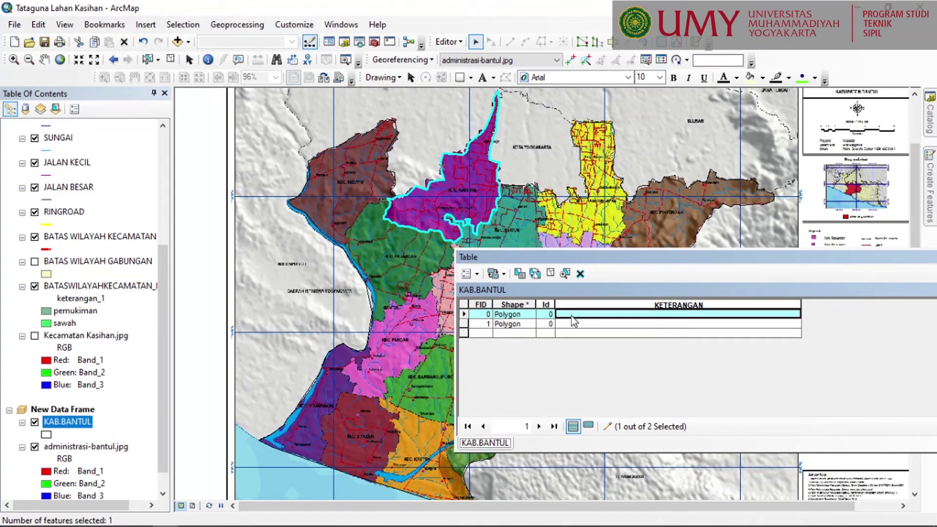
pyautogui.write('KECAMATAN KASIHAN')
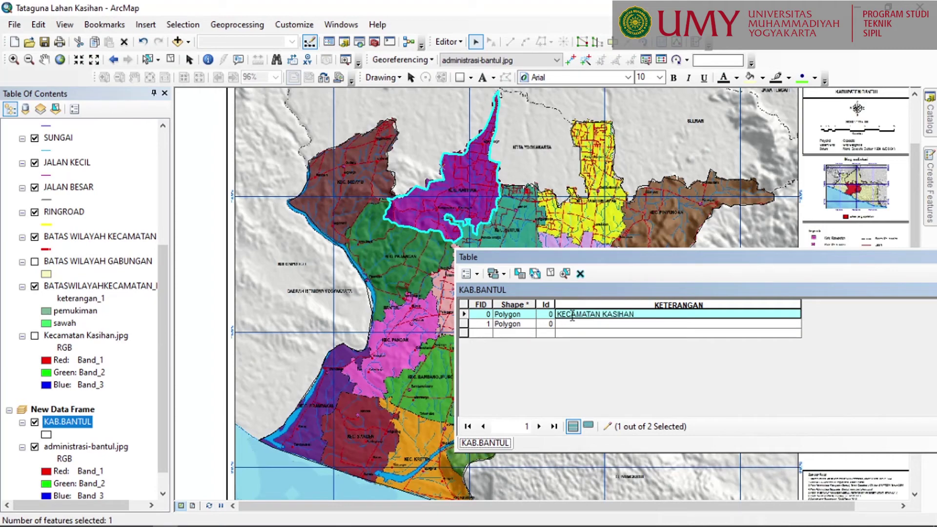
# - Set KETERANGAN of the remaining KAB.BANTUL polygon to KABUPATEN BANTUL
pyautogui.click(466, 328)
pyautogui.click(593, 327)
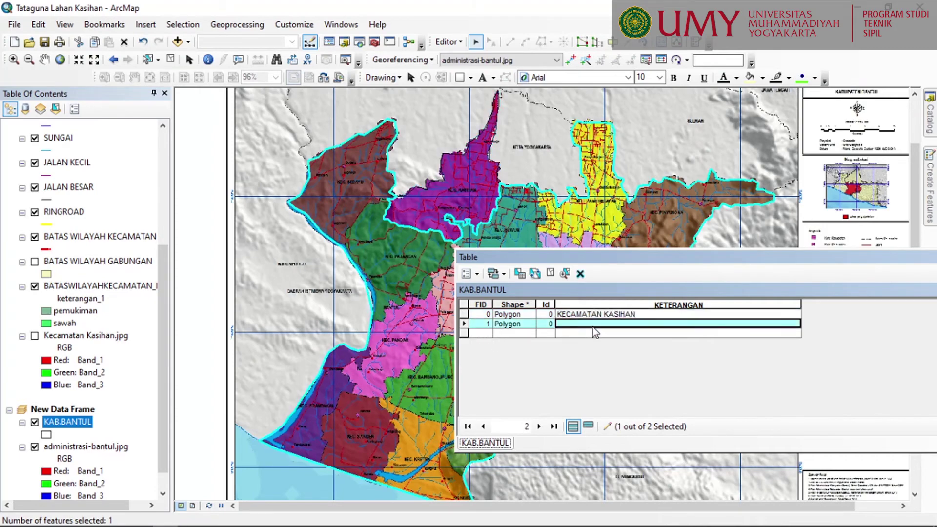
pyautogui.write('KABUPATEN BANTUL')
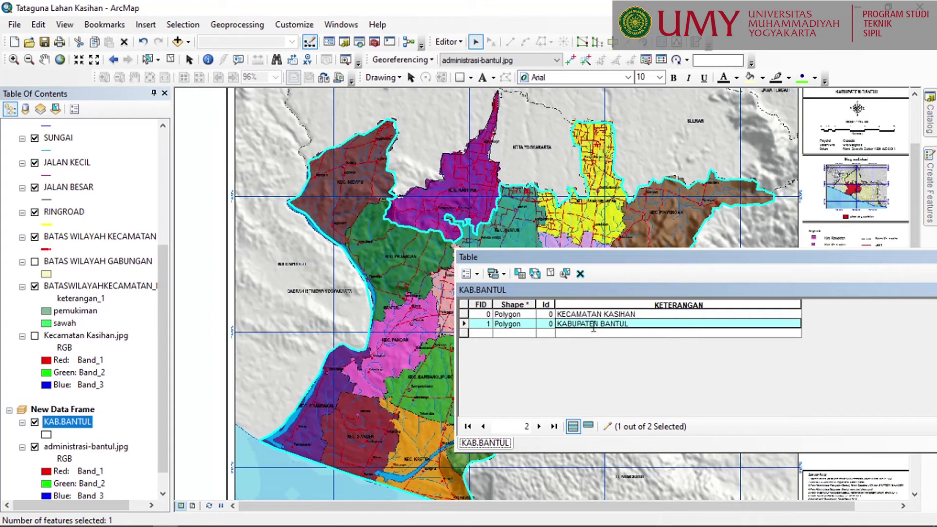
# - Stop the editing session, save the edits, and close the KAB.BANTUL attribute table
pyautogui.moveTo(427, 214); pyautogui.dragTo(436, 224)
pyautogui.click(447, 46)
pyautogui.click(483, 72)
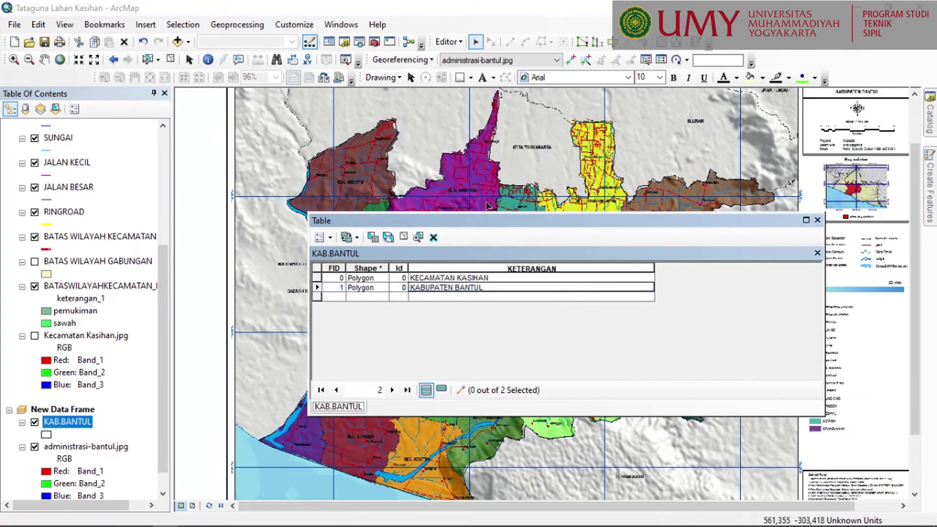
pyautogui.click(422, 313)
pyautogui.click(818, 220)
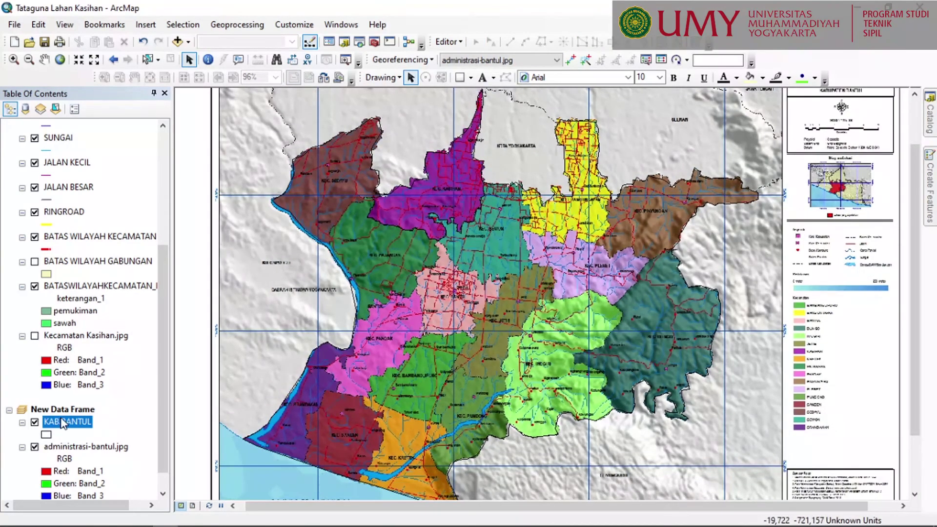
# - Enable feature labels for the KAB.BANTUL layer using KETERANGAN as the label field
pyautogui.rightClick(62, 423)
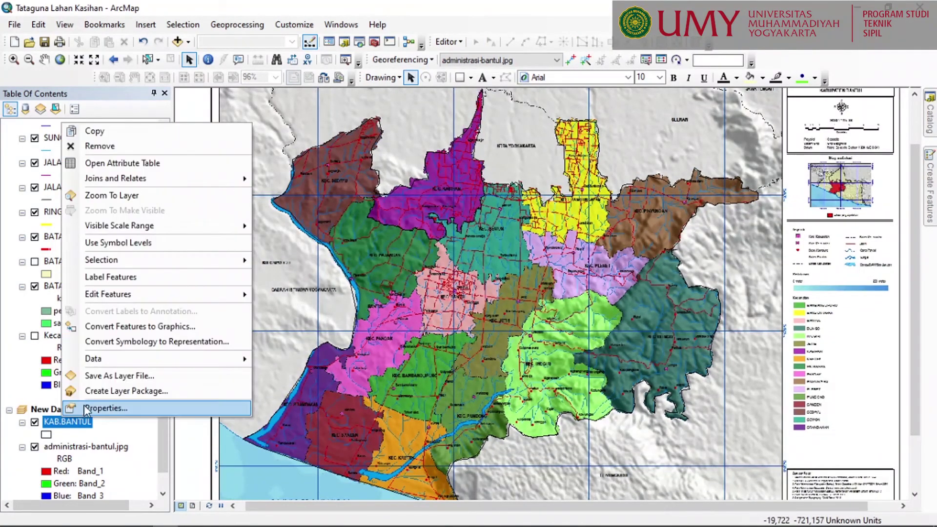
pyautogui.click(125, 414)
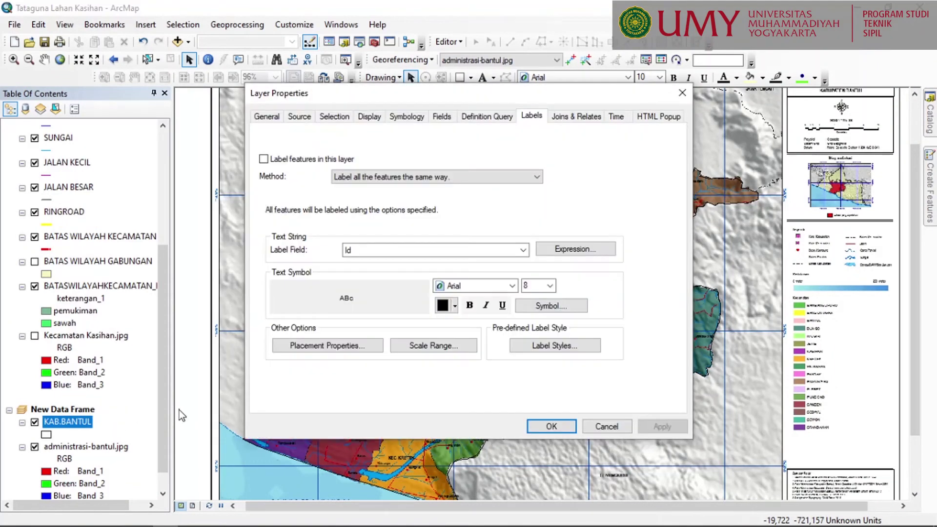
pyautogui.click(264, 160)
pyautogui.click(394, 250)
pyautogui.click(396, 283)
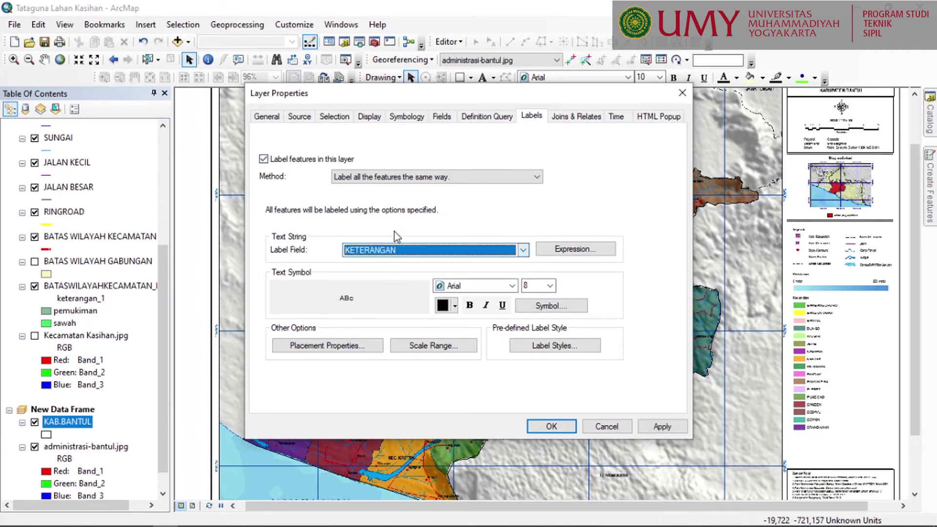
# - Symbolize KAB.BANTUL by unique values of KETERANGAN, adding all values and excluding the all-other-values class
pyautogui.click(403, 116)
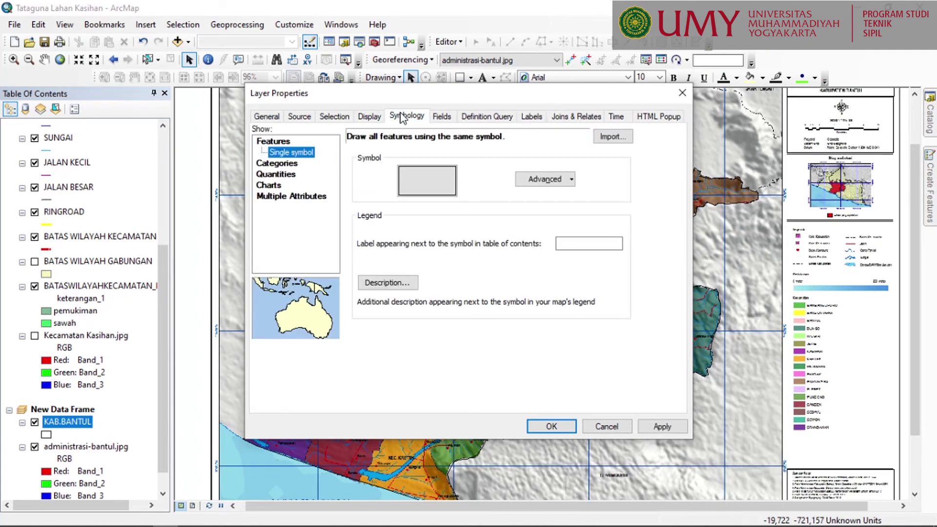
pyautogui.click(286, 165)
pyautogui.click(403, 165)
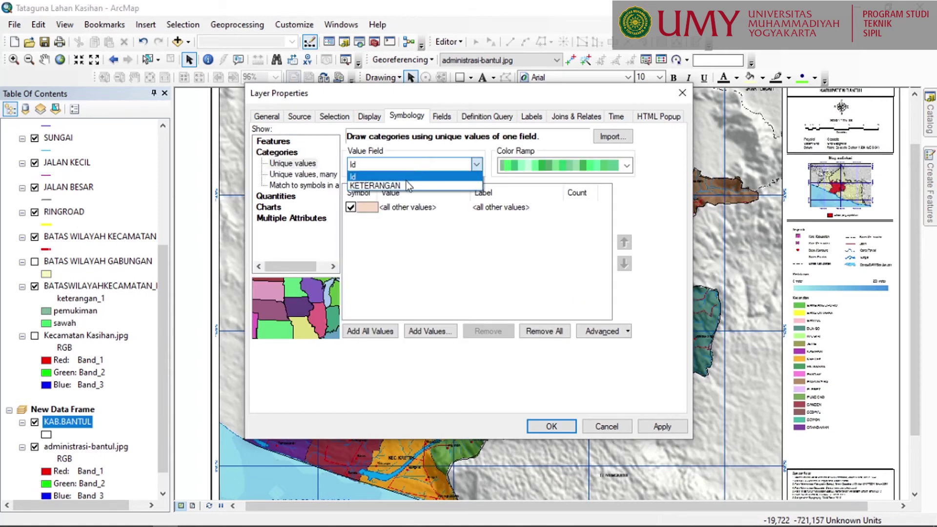
pyautogui.click(407, 185)
pyautogui.click(350, 207)
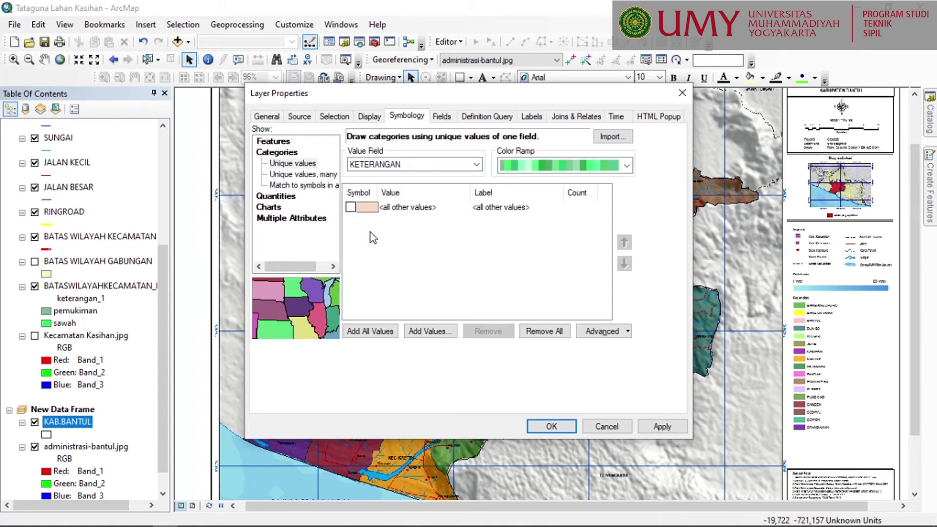
pyautogui.click(370, 334)
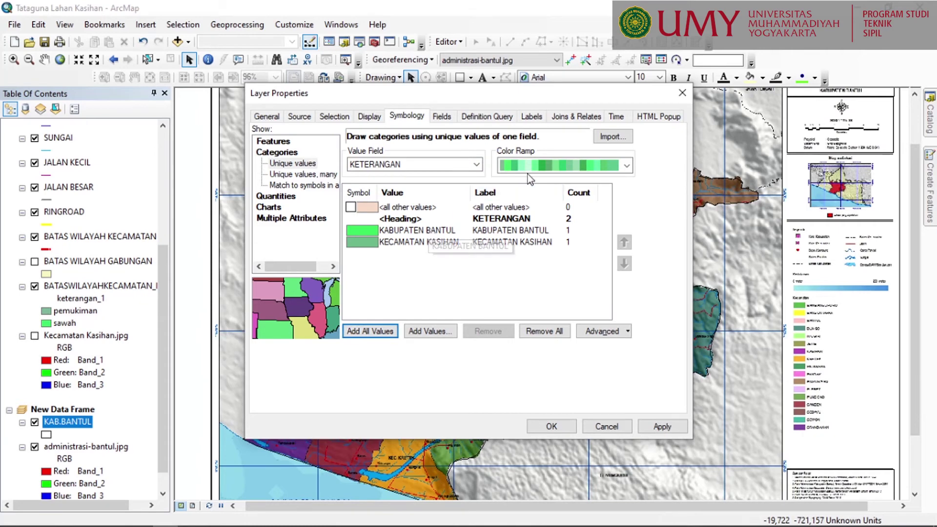
# - Choose a multicolour ramp for the two KETERANGAN classes and accept the layer properties
pyautogui.click(538, 164)
pyautogui.click(580, 245)
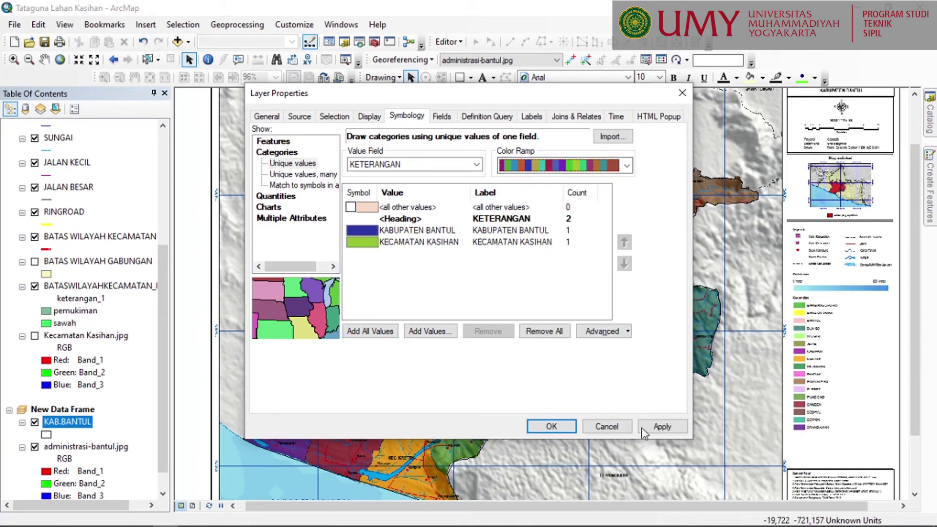
pyautogui.click(551, 426)
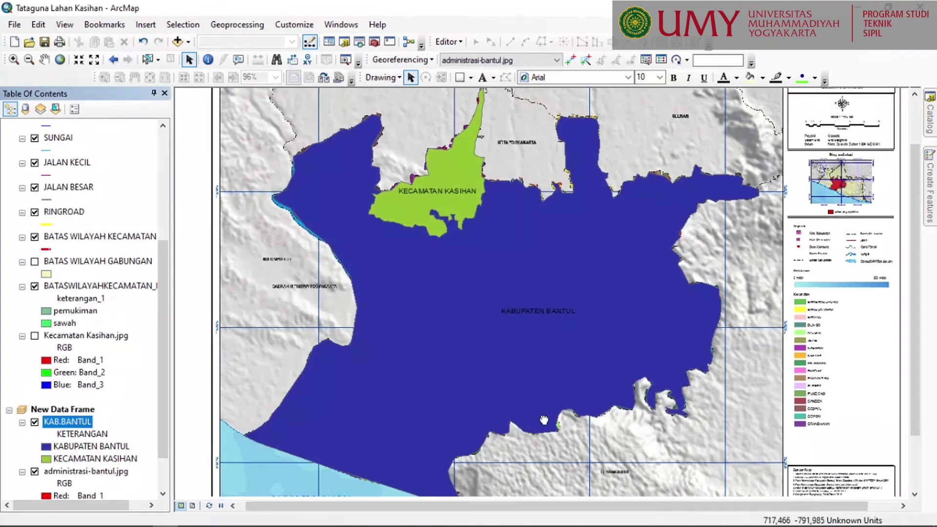
# - Hide the administrasi-bantul.jpg image so only the KAB.BANTUL polygons are drawn
pyautogui.scroll(-3, 549, 414)
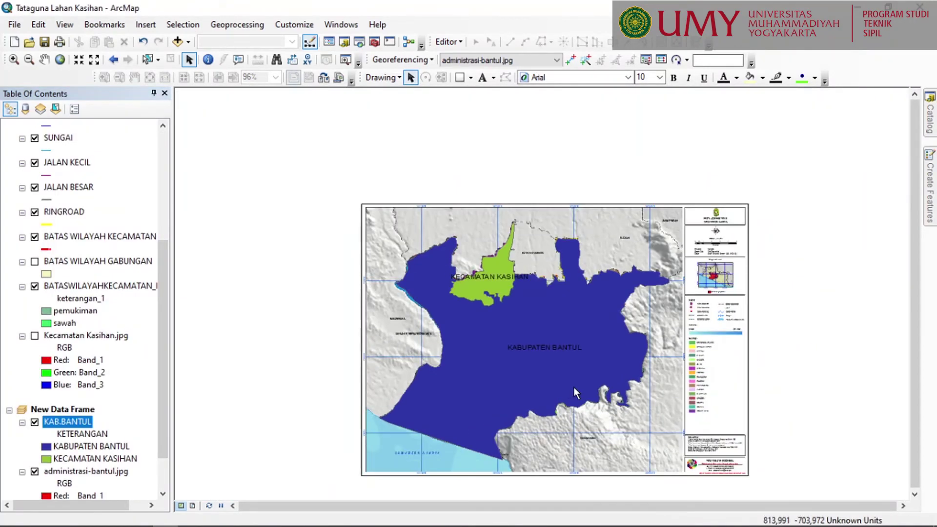
pyautogui.moveTo(566, 393); pyautogui.dragTo(502, 371)
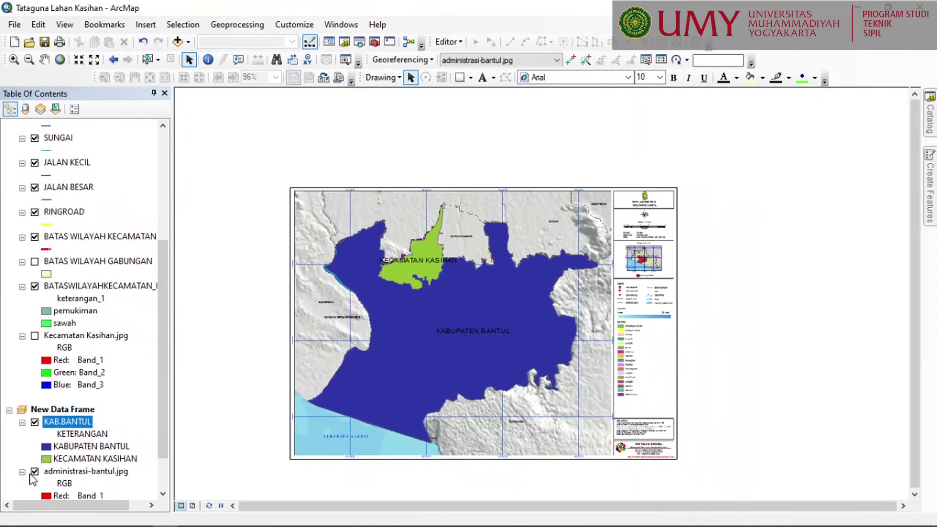
pyautogui.click(34, 472)
pyautogui.scroll(3, 486, 337)
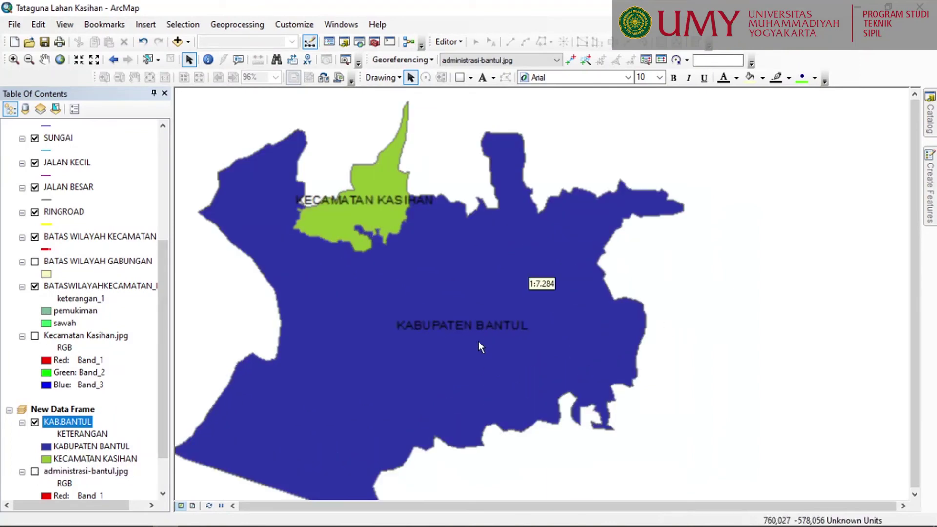
pyautogui.scroll(-3, 481, 346)
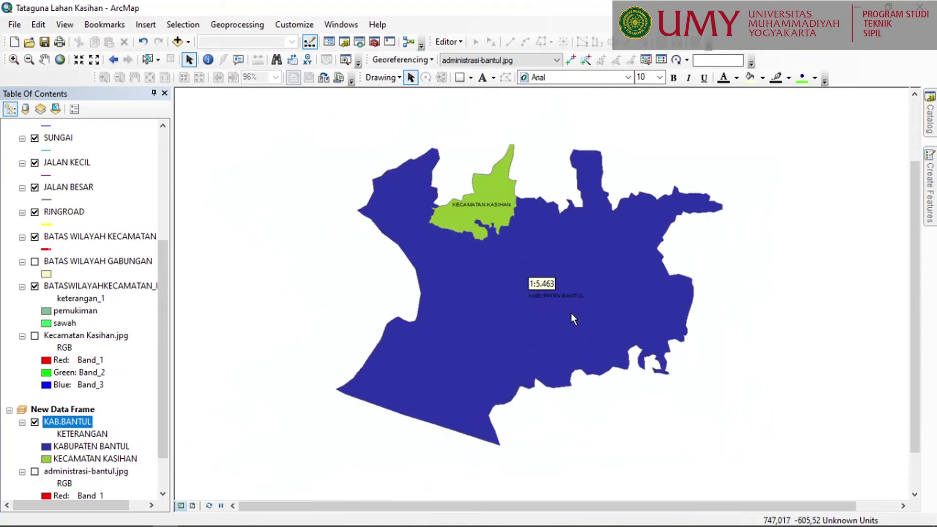
pyautogui.moveTo(571, 315); pyautogui.dragTo(579, 322)
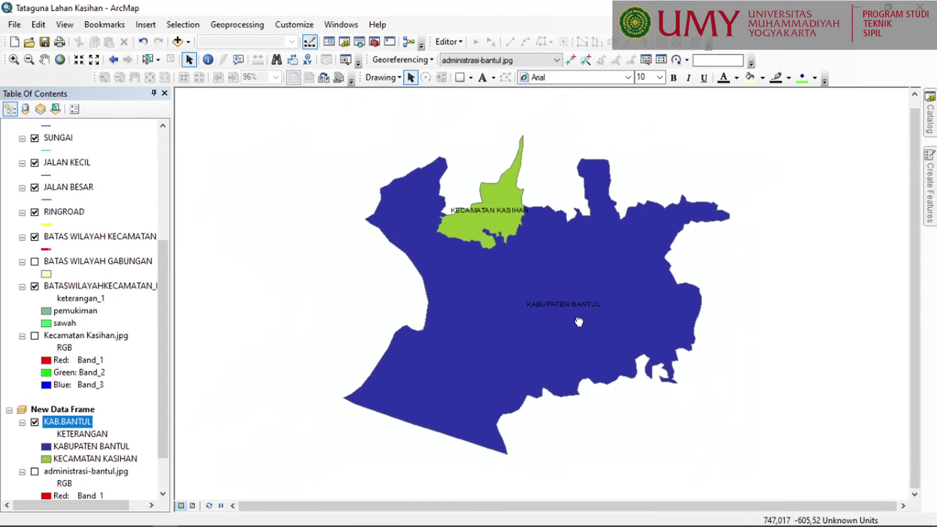
# - Return to the page layout and enlarge the KAB.BANTUL map within its inset frame
pyautogui.click(193, 506)
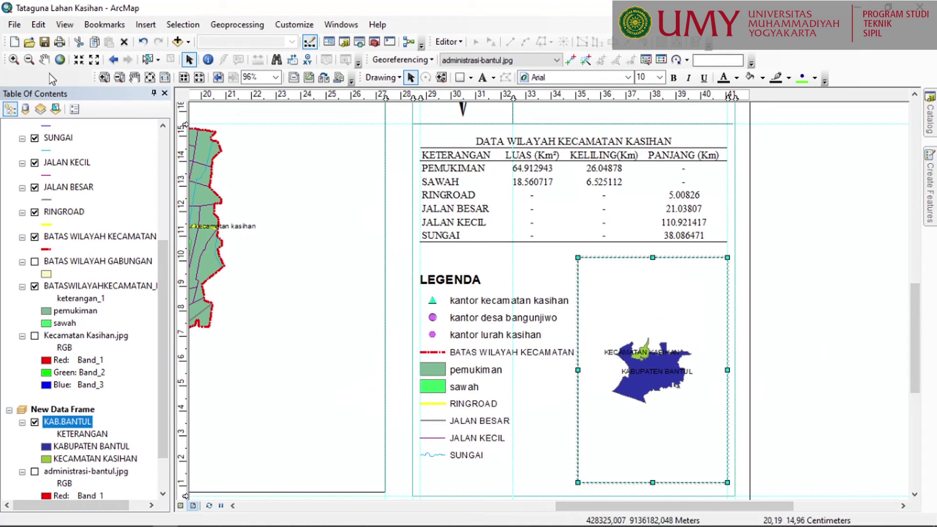
pyautogui.click(77, 62)
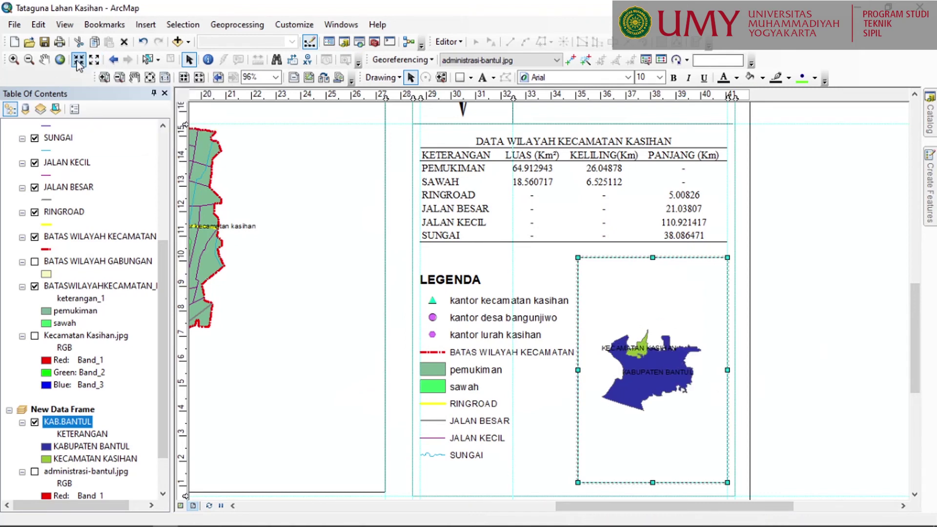
pyautogui.click(77, 62)
pyautogui.click(78, 63)
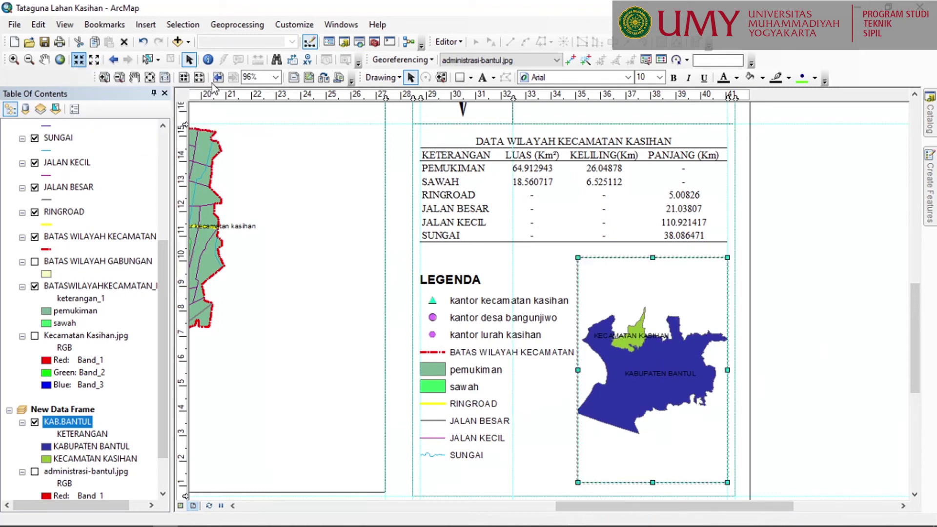
pyautogui.click(181, 507)
pyautogui.click(193, 507)
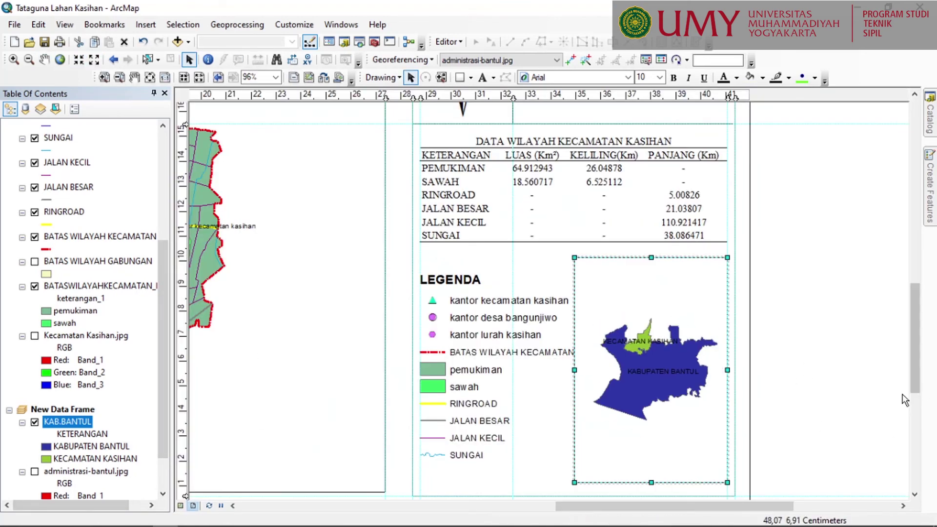
# - Change the KABUPATEN BANTUL class to the preset ESRI Blue fill symbol without an outline
pyautogui.doubleClick(46, 446)
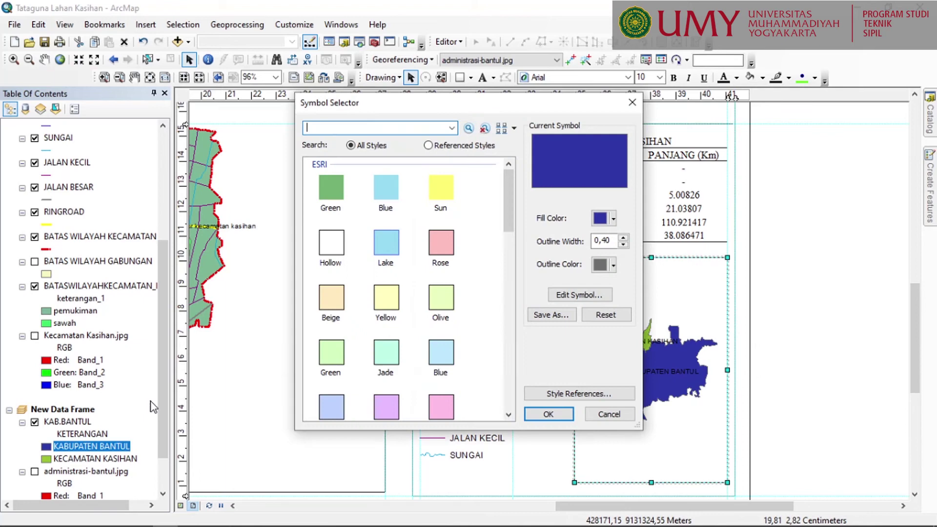
pyautogui.doubleClick(391, 205)
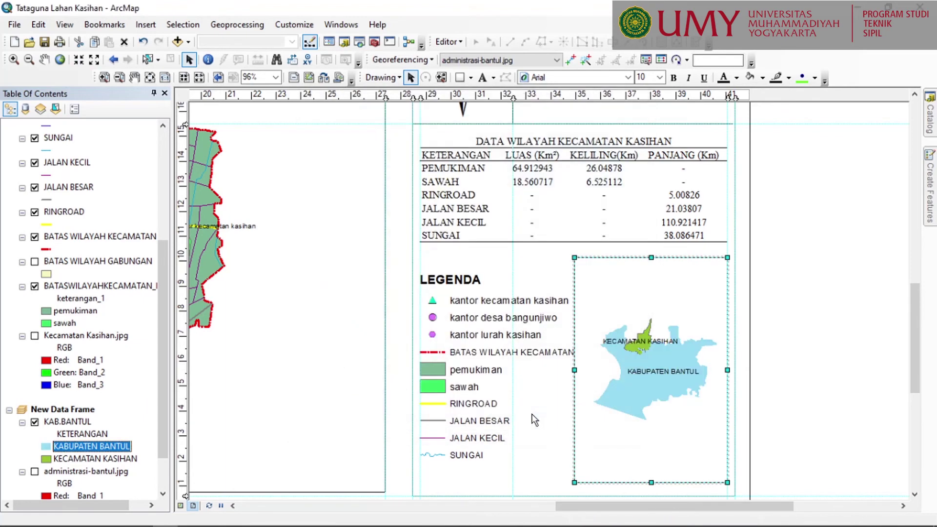
pyautogui.click(797, 352)
# - Duplicate the PROGRAM STUDI TEKNIK SIPIL text block in the layout's title column
pyautogui.moveTo(665, 359); pyautogui.dragTo(651, 315)
pyautogui.moveTo(597, 306); pyautogui.dragTo(607, 328)
pyautogui.moveTo(585, 278); pyautogui.dragTo(567, 369)
pyautogui.moveTo(545, 301); pyautogui.dragTo(530, 339)
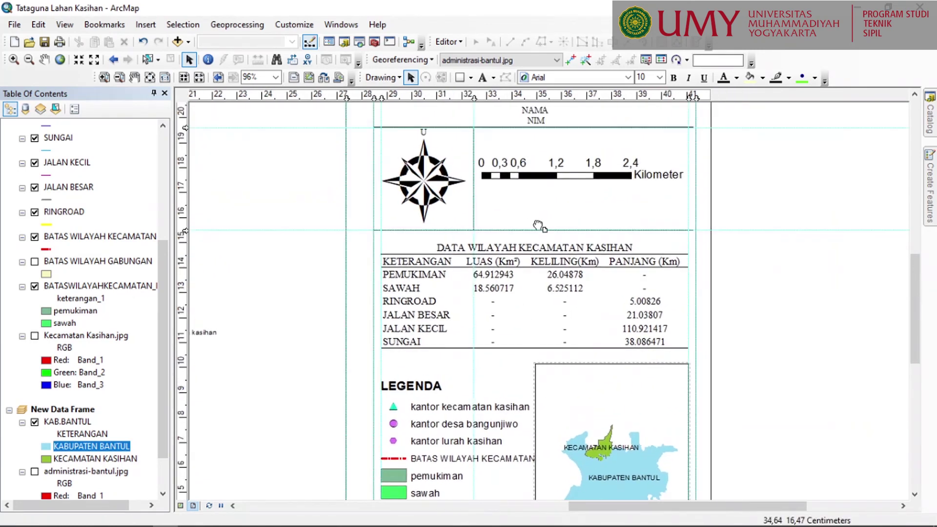
pyautogui.moveTo(532, 166); pyautogui.dragTo(464, 396)
pyautogui.click(469, 252)
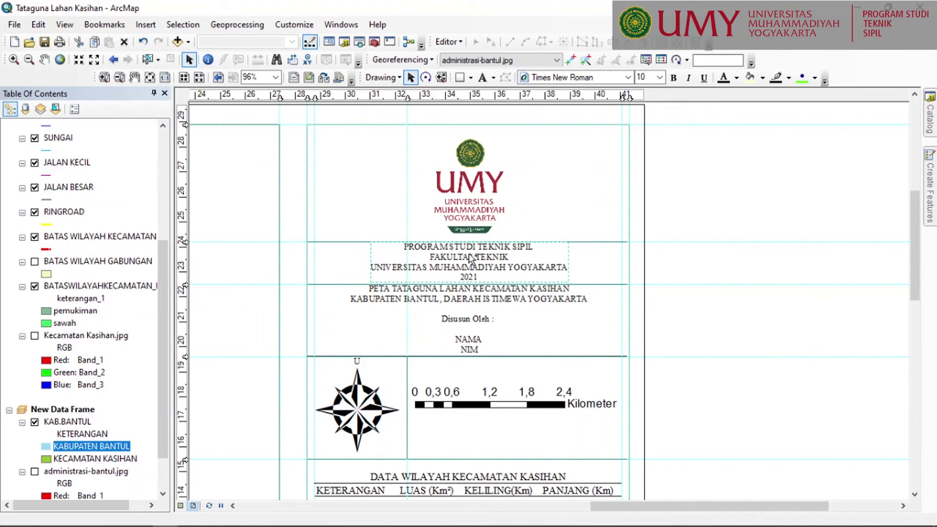
pyautogui.scroll(2, 587, 301)
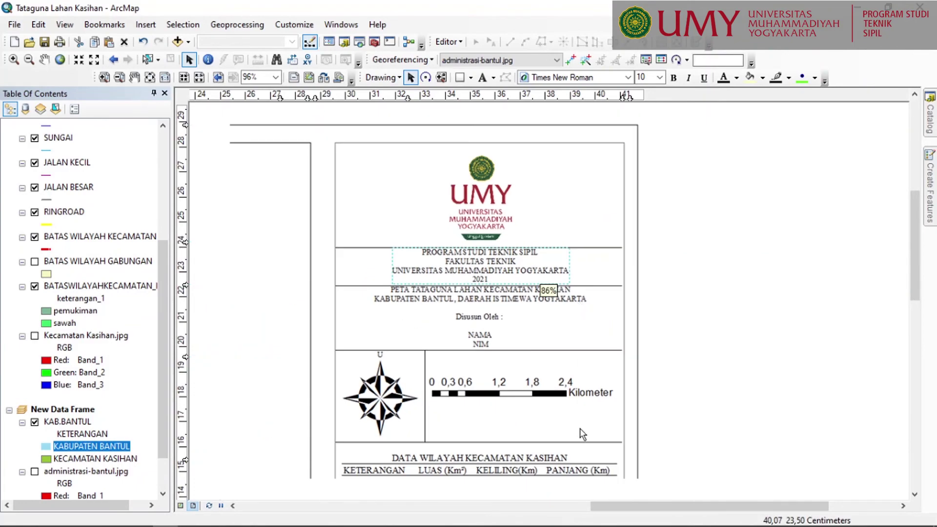
pyautogui.scroll(1, 523, 266)
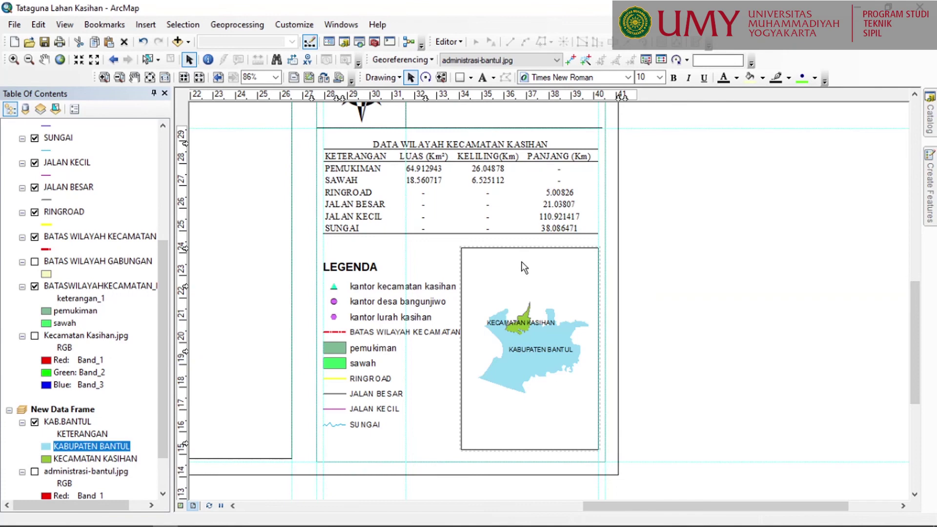
pyautogui.click(444, 423)
pyautogui.click(441, 450)
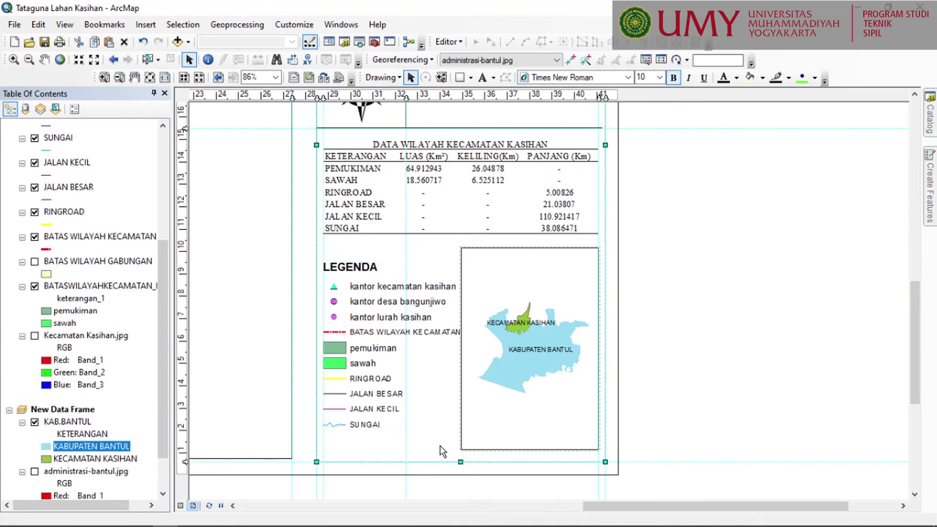
pyautogui.scroll(5, 446, 299)
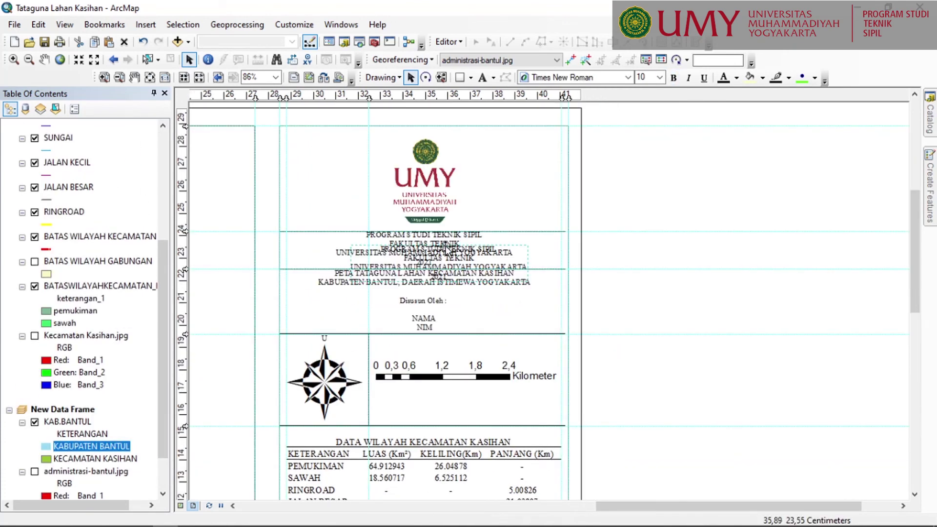
# - Replace the duplicated text block's content with "Sumber : Google Maps" and set it in italics
pyautogui.doubleClick(450, 257)
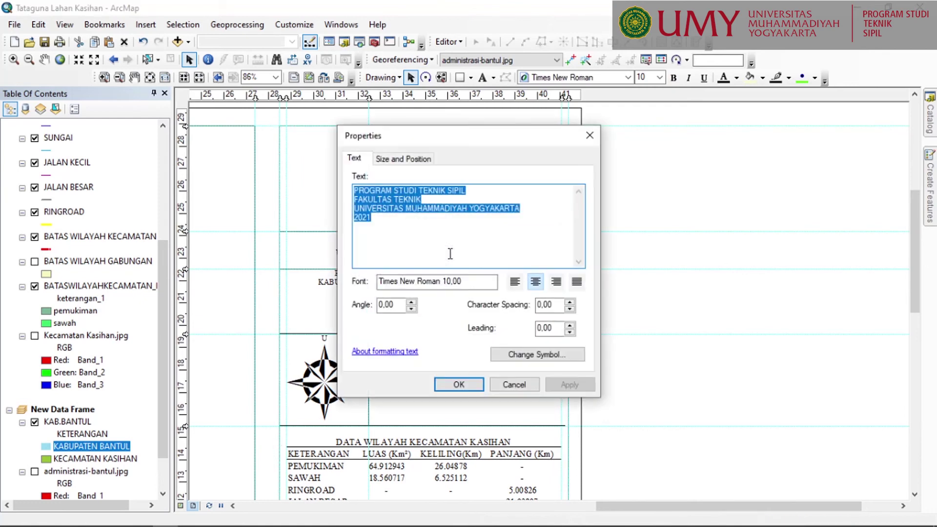
pyautogui.press('Delete')
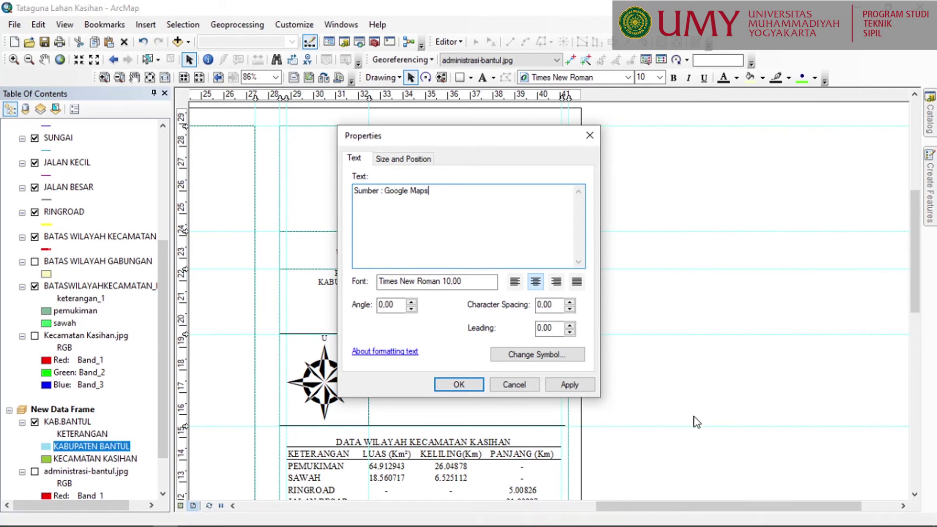
pyautogui.click(503, 363)
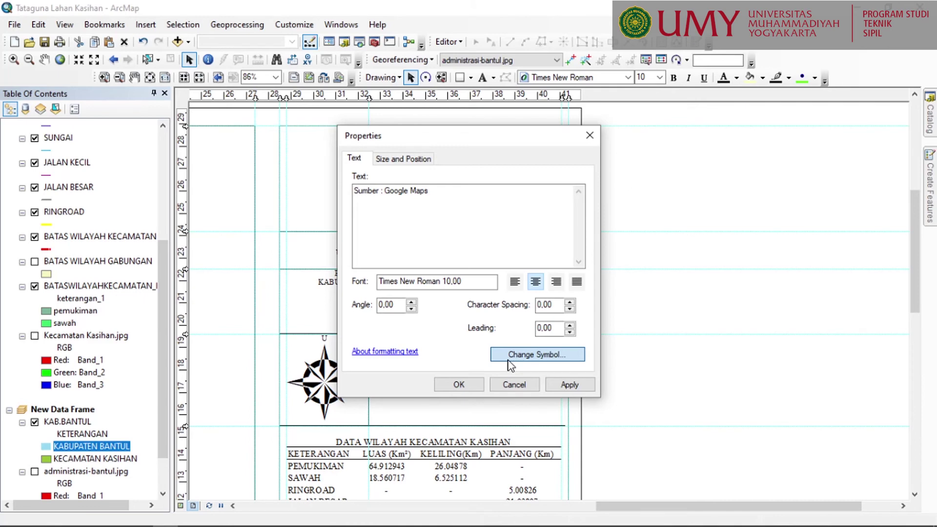
pyautogui.click(509, 362)
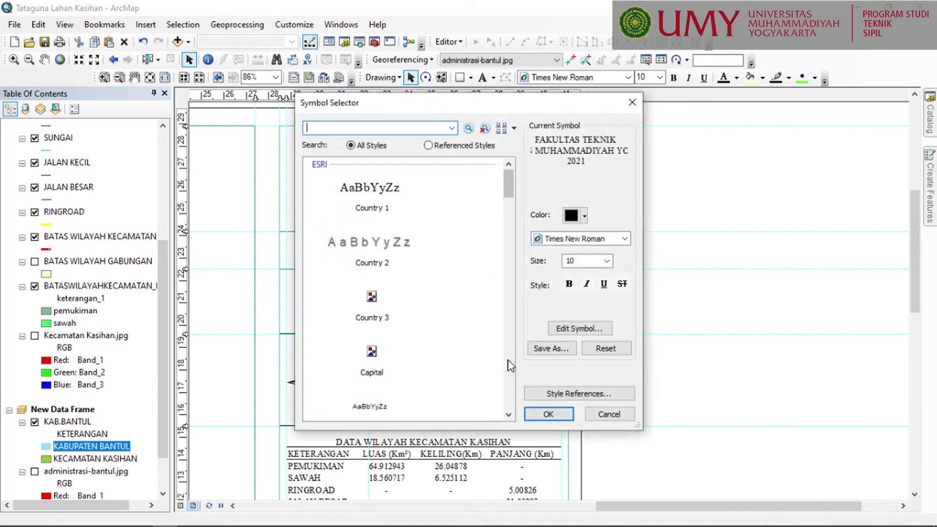
pyautogui.click(601, 287)
pyautogui.click(548, 414)
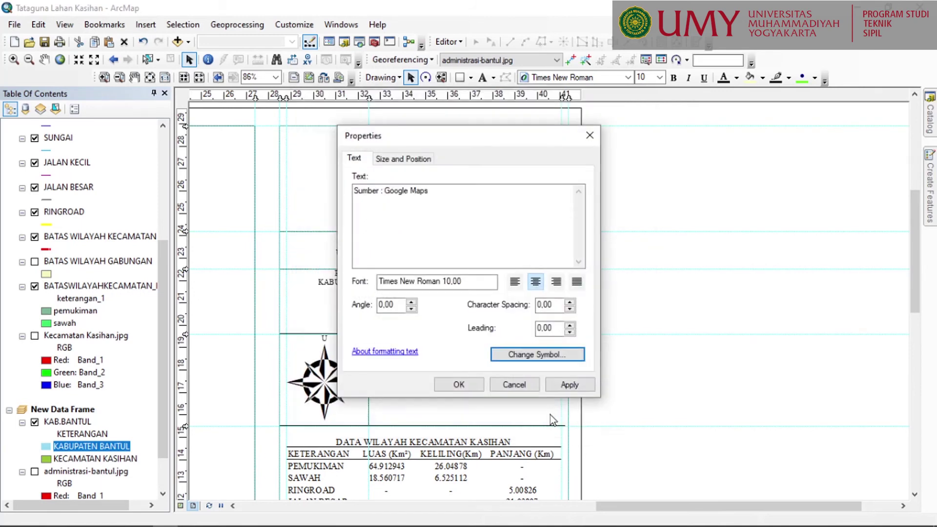
pyautogui.click(570, 385)
pyautogui.click(459, 384)
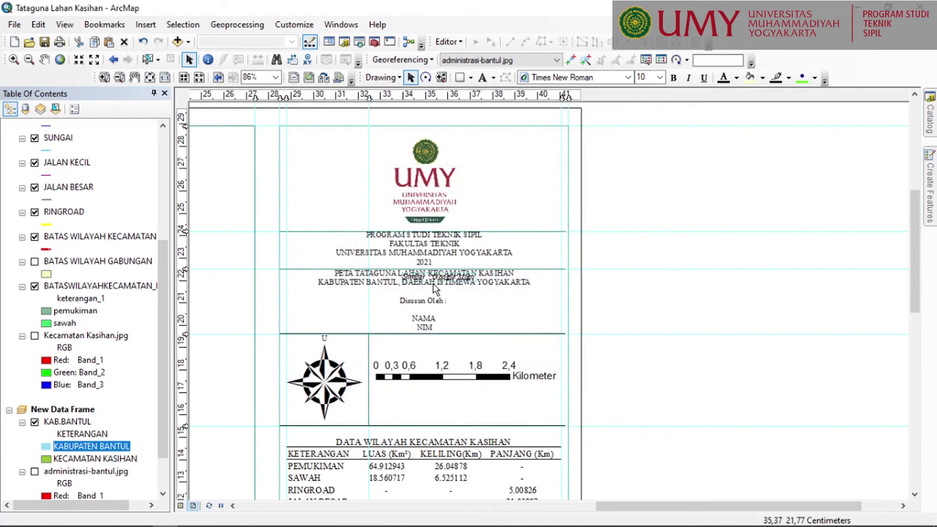
# - Move the "Sumber : Google Maps" note to just beneath the KAB.BANTUL inset frame
pyautogui.moveTo(436, 280); pyautogui.dragTo(449, 388)
pyautogui.scroll(-3, 451, 198)
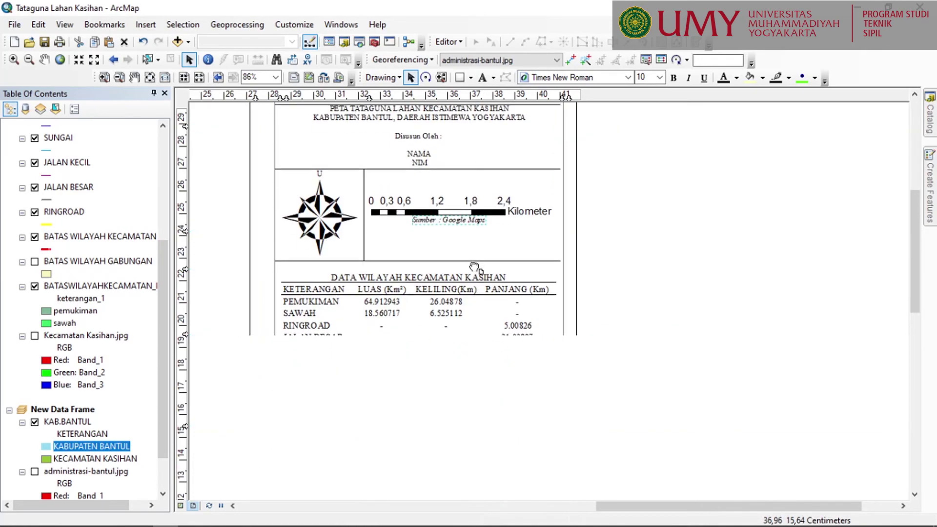
pyautogui.moveTo(452, 218); pyautogui.dragTo(540, 463)
pyautogui.scroll(2, 593, 318)
pyautogui.scroll(1, 597, 320)
pyautogui.scroll(-6, 539, 464)
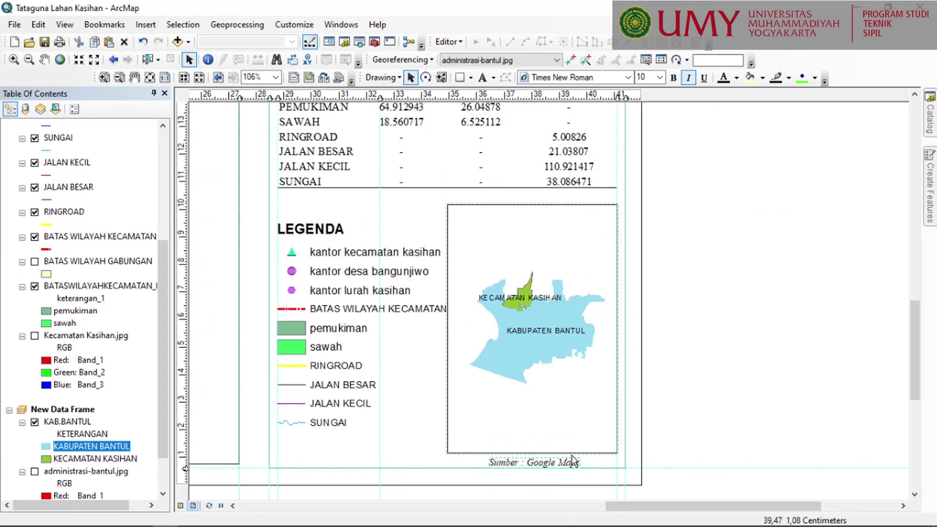
pyautogui.moveTo(573, 461); pyautogui.dragTo(572, 459)
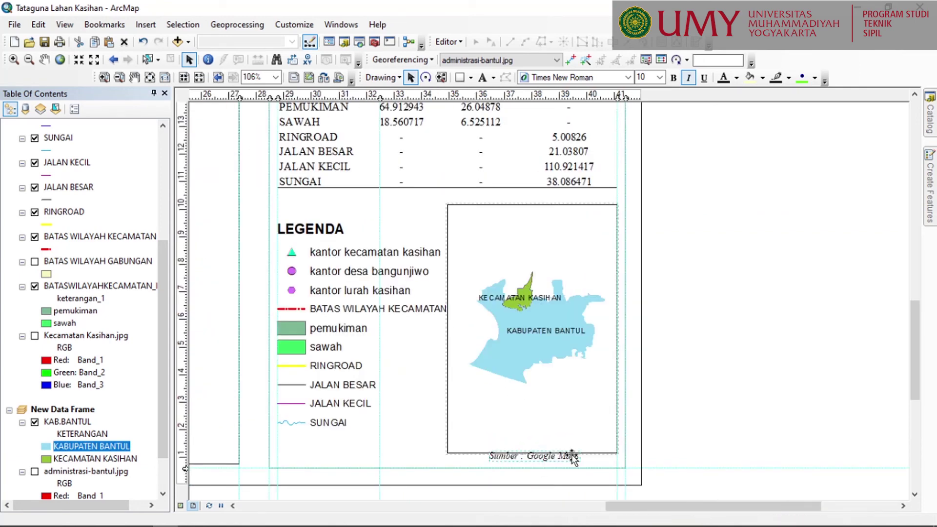
pyautogui.click(697, 402)
# - Examine the page layout, checking the legend, the inset and the labels on the Kecamatan Kasihan map
pyautogui.moveTo(407, 411); pyautogui.dragTo(464, 412)
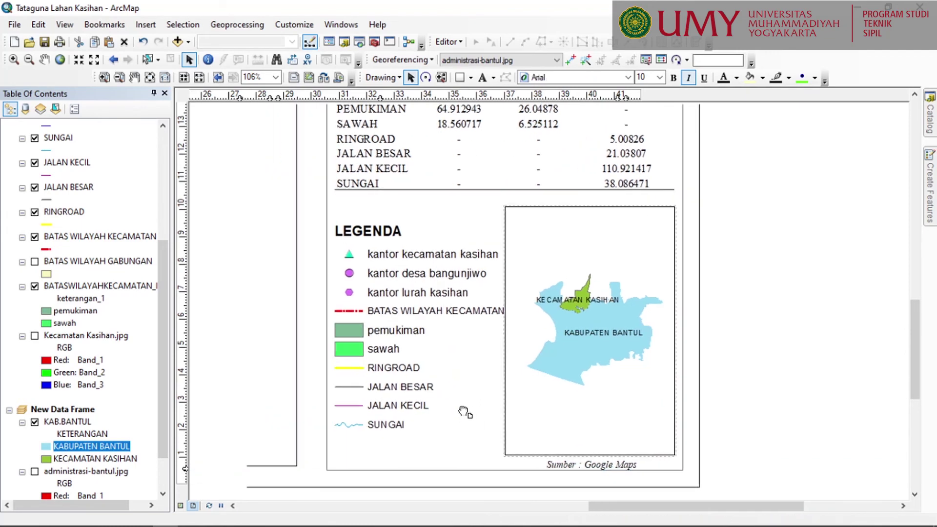
pyautogui.scroll(1, 429, 352)
pyautogui.scroll(-8, 429, 351)
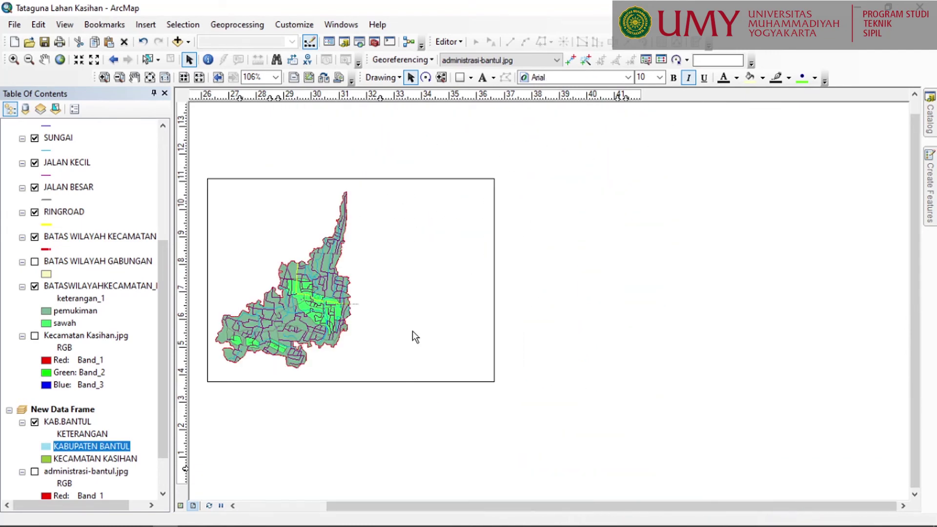
pyautogui.scroll(3, 514, 324)
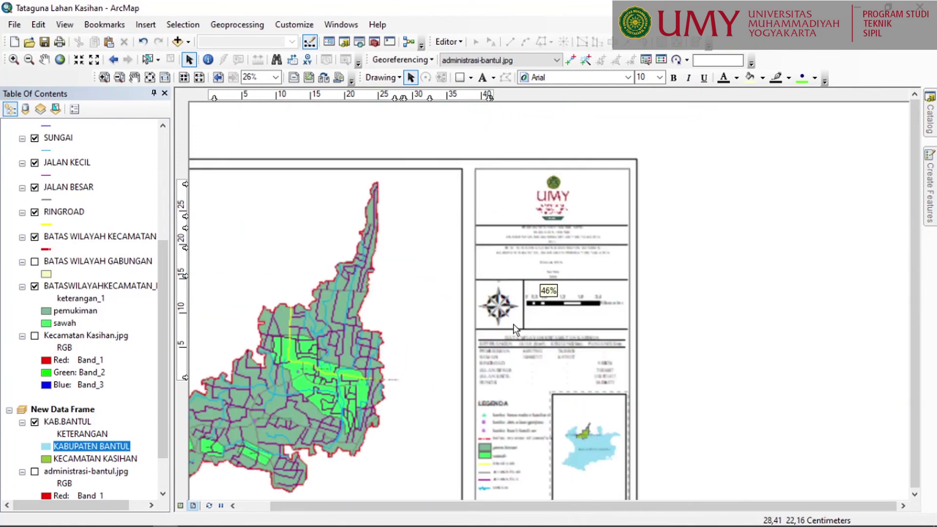
pyautogui.moveTo(506, 392); pyautogui.dragTo(589, 311)
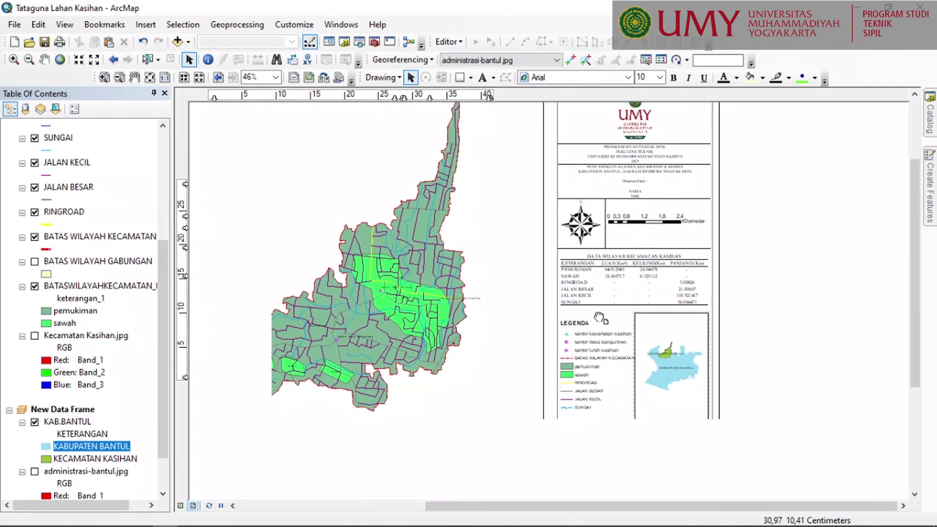
pyautogui.scroll(1, 377, 299)
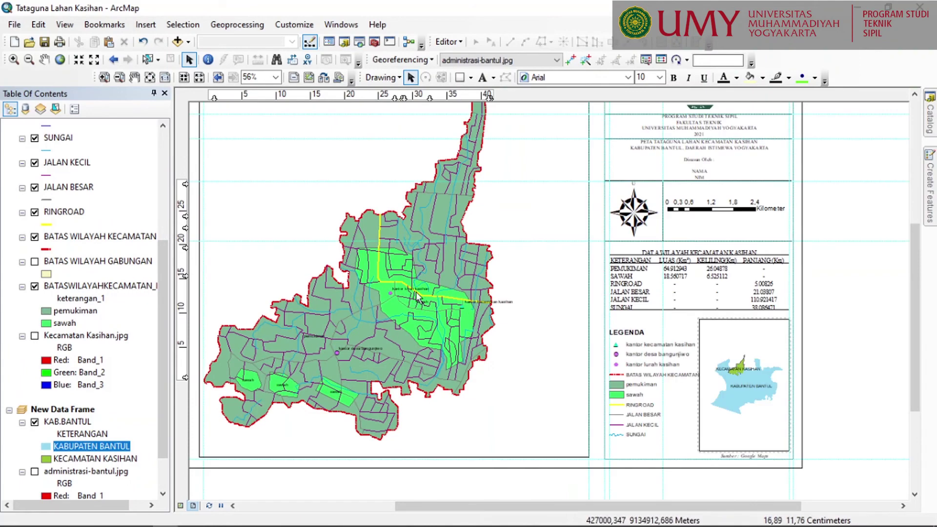
pyautogui.moveTo(460, 352); pyautogui.dragTo(332, 298)
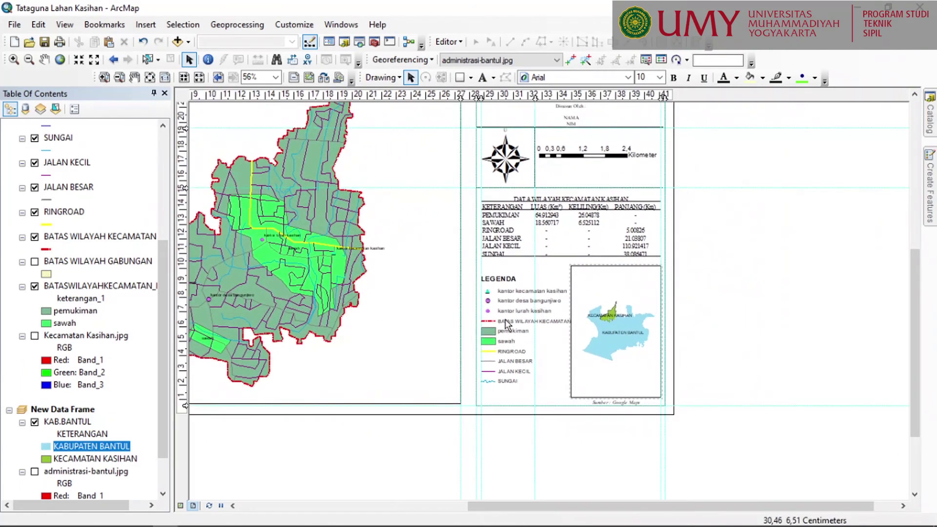
pyautogui.scroll(3, 506, 318)
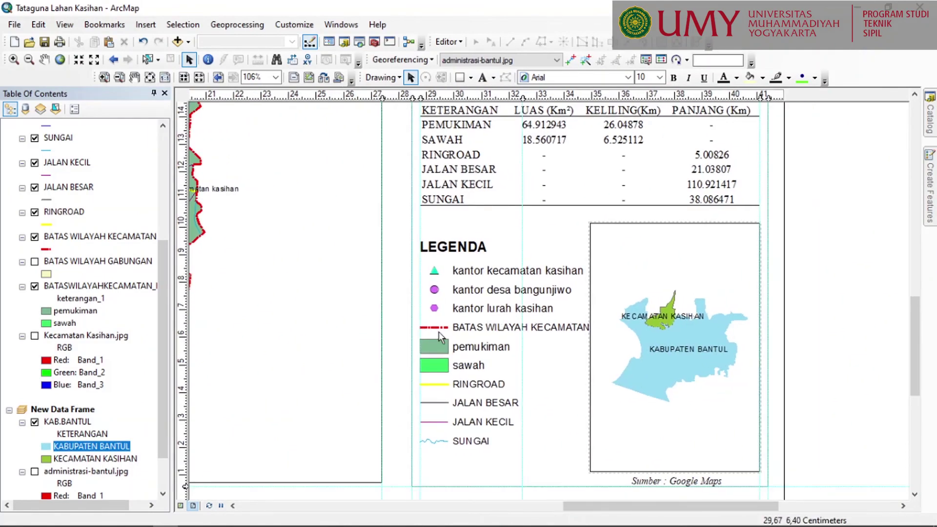
pyautogui.moveTo(453, 360); pyautogui.dragTo(571, 361)
pyautogui.scroll(-3, 456, 353)
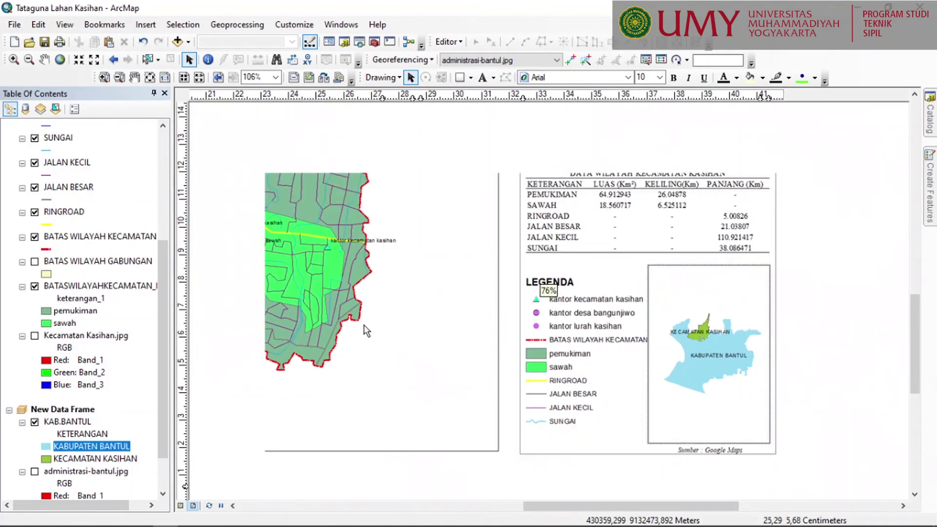
pyautogui.moveTo(379, 343); pyautogui.dragTo(561, 401)
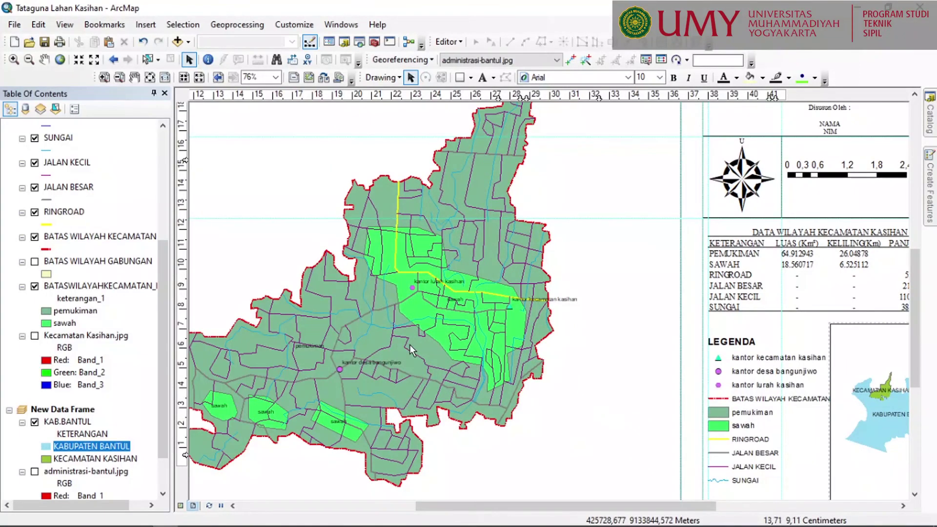
pyautogui.moveTo(436, 376); pyautogui.dragTo(490, 365)
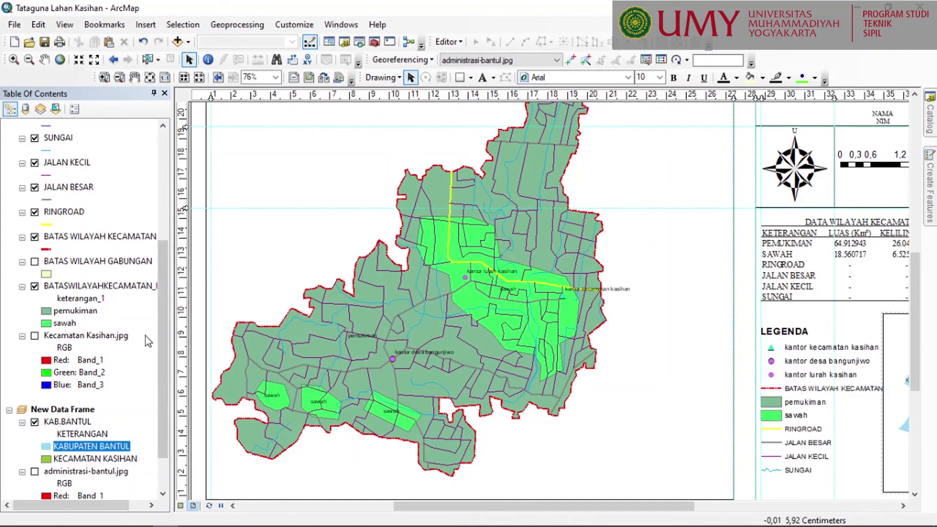
# - Turn off feature labels for the BATASWILAYAHKECAMATAN_Featur land-use layer
pyautogui.click(104, 287)
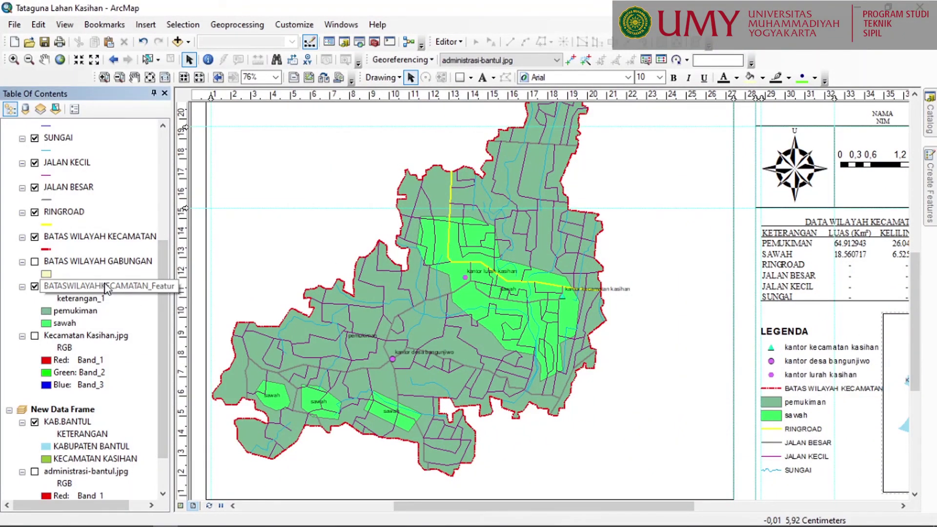
pyautogui.rightClick(106, 288)
pyautogui.click(149, 287)
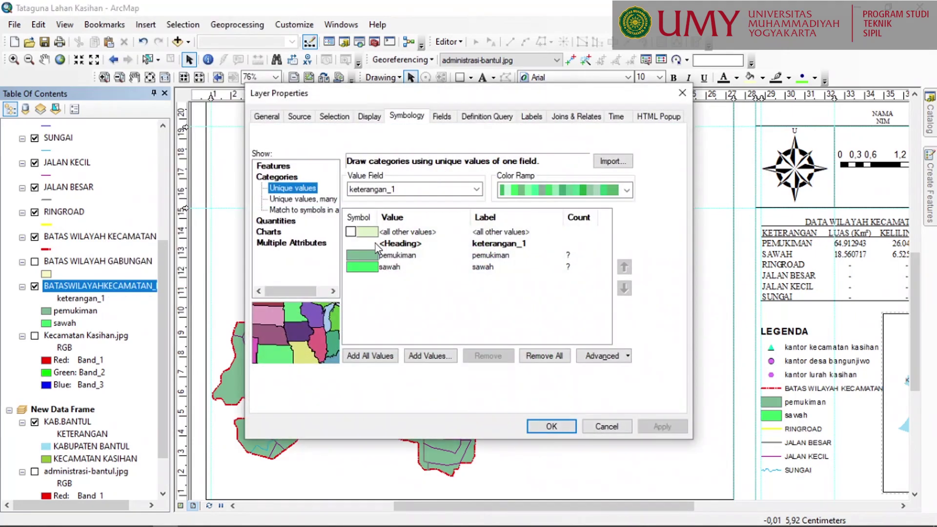
pyautogui.click(531, 117)
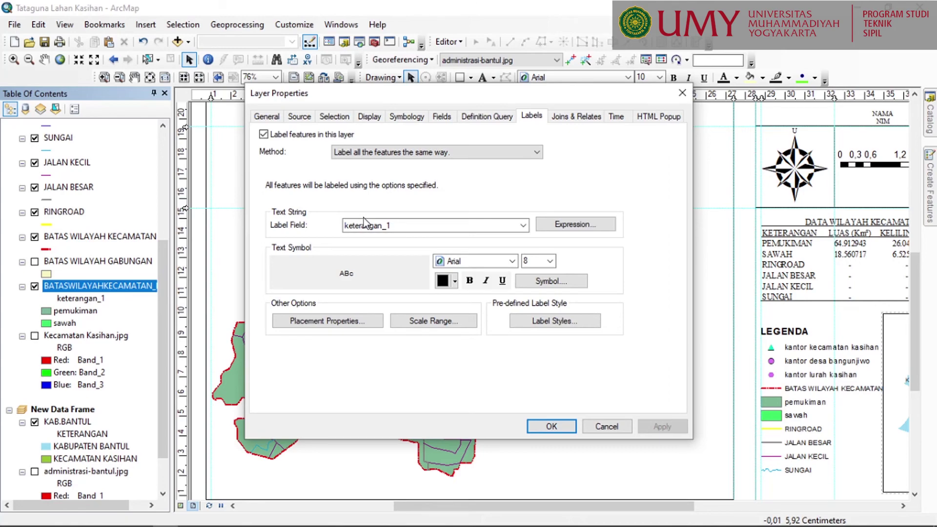
pyautogui.click(263, 134)
pyautogui.click(662, 426)
pyautogui.click(562, 428)
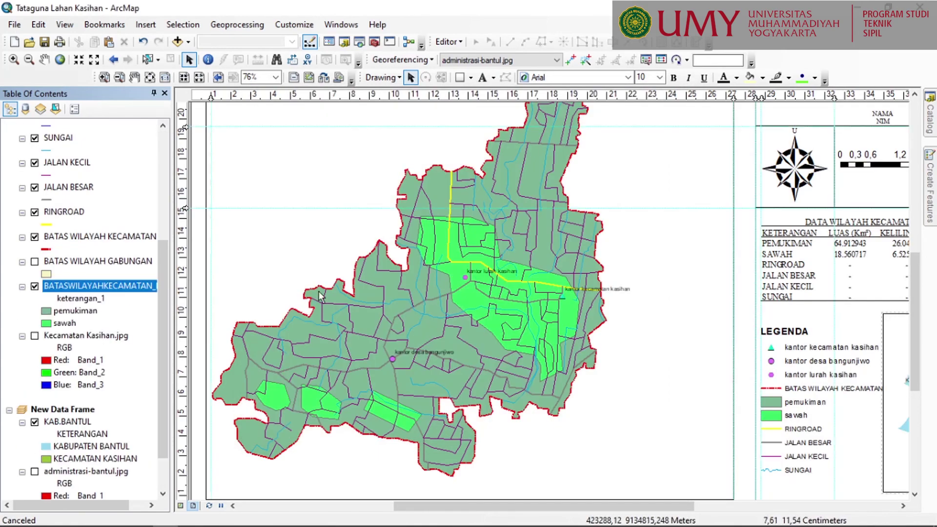
# - Turn off feature labels for the kantor_kecamatan layer
pyautogui.moveTo(165, 295); pyautogui.dragTo(173, 171)
pyautogui.rightClick(83, 190)
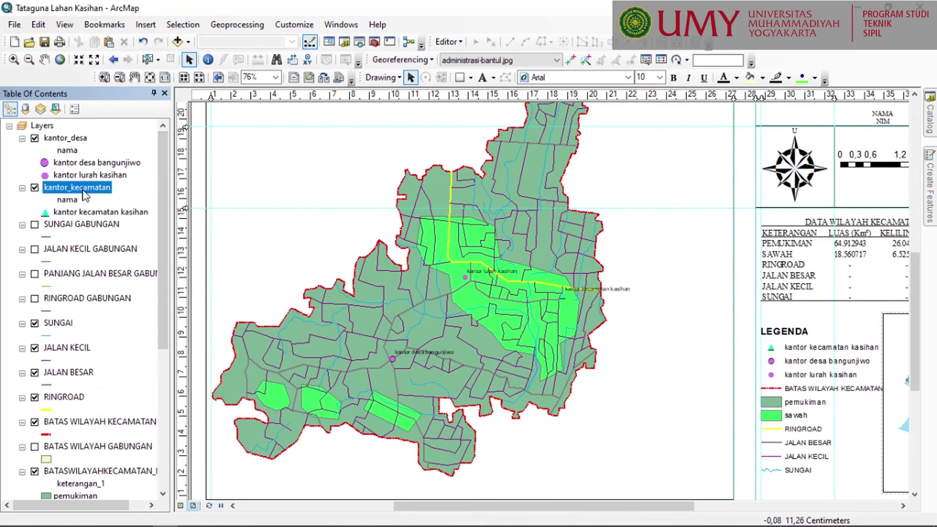
pyautogui.click(154, 479)
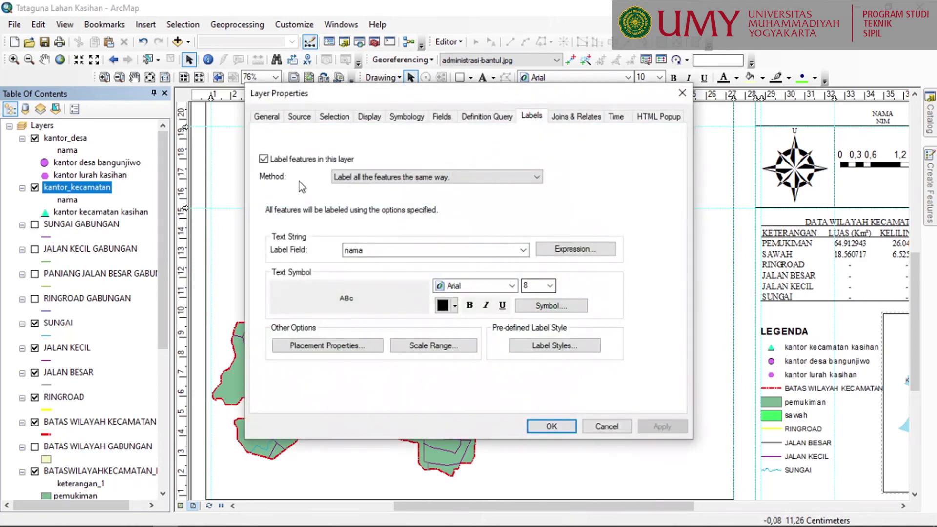
pyautogui.click(264, 159)
pyautogui.click(664, 427)
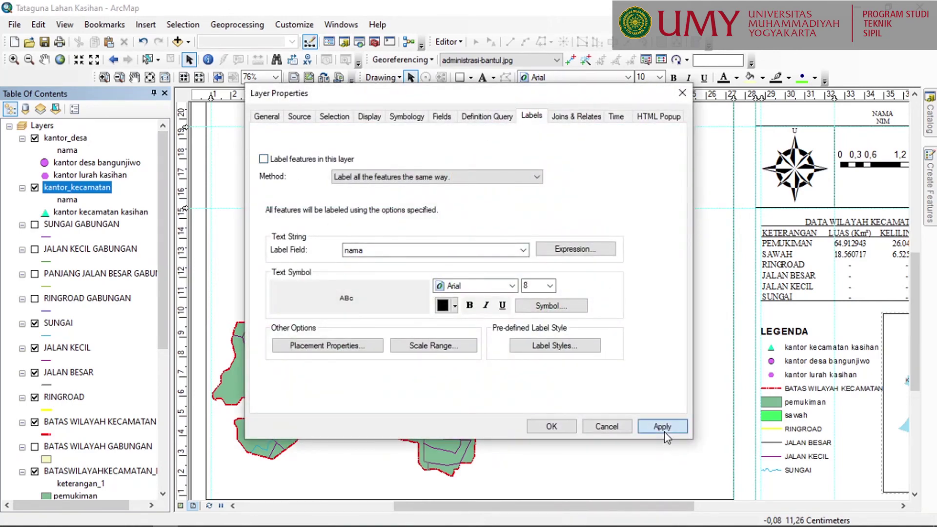
pyautogui.click(552, 427)
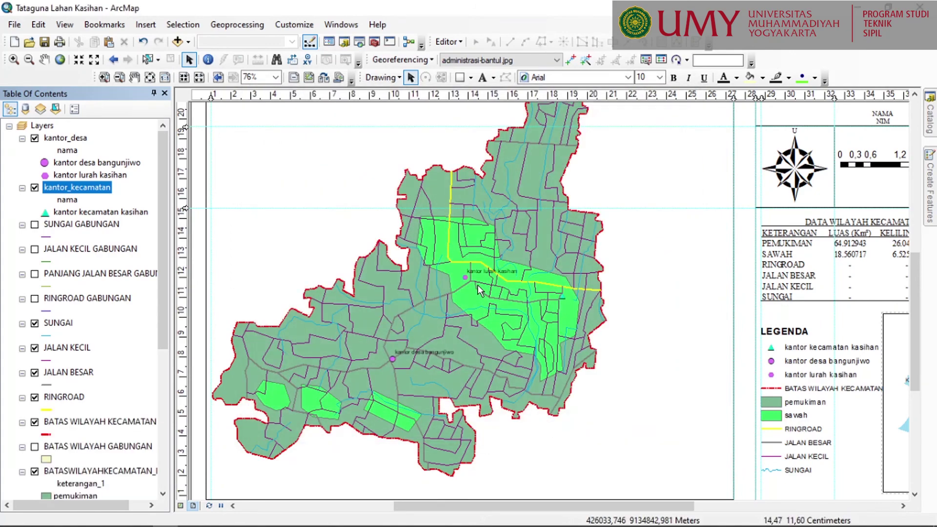
# - Open the kantor_desa layer's properties and disable its feature labels
pyautogui.rightClick(65, 138)
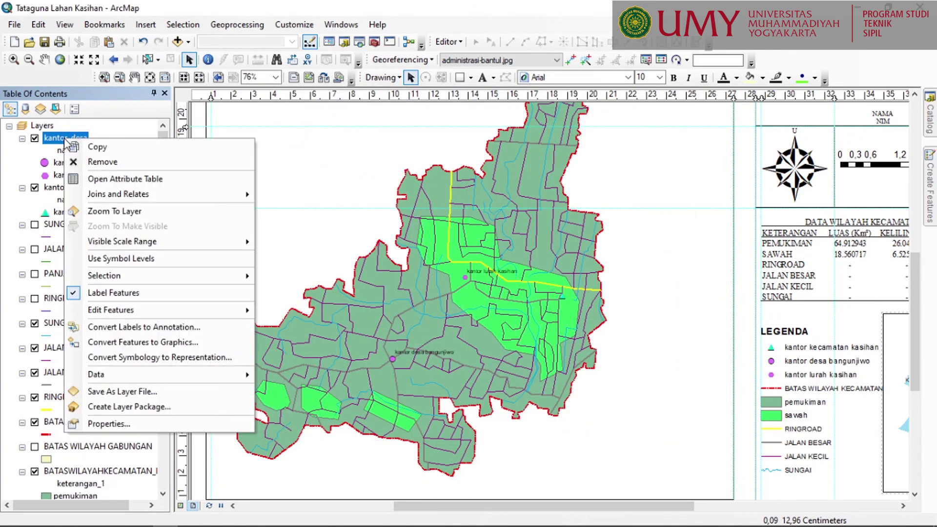
pyautogui.click(179, 423)
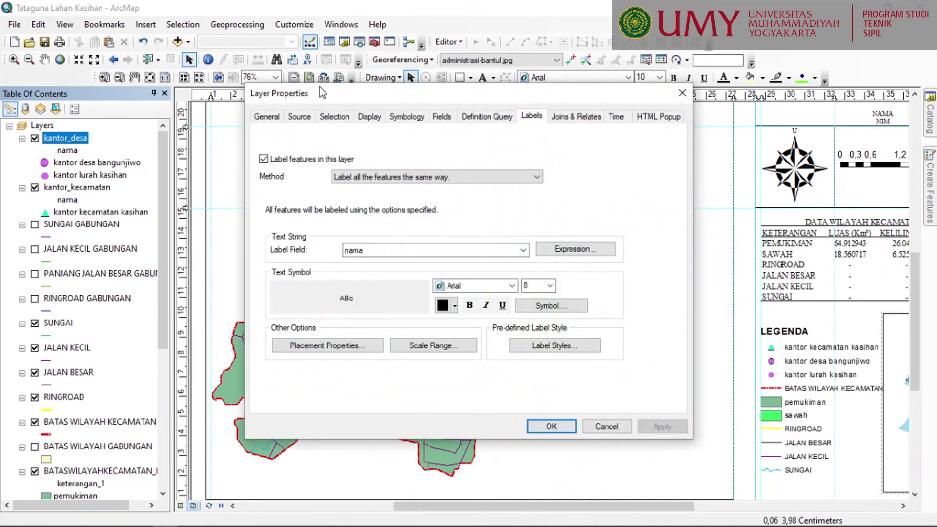
pyautogui.click(267, 161)
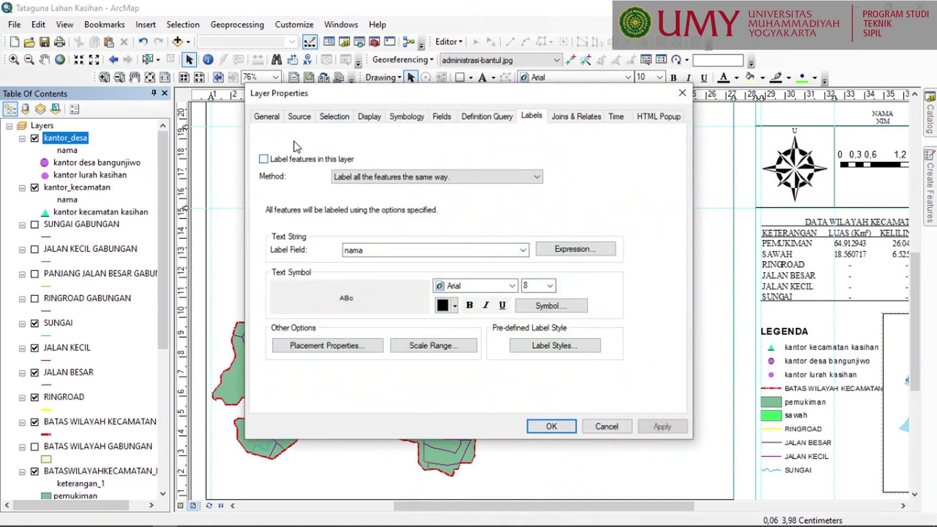
# - Remove all kantor_desa symbol classes, enable the all other values class instead, and label it "Kantor Desa"
pyautogui.click(370, 117)
pyautogui.click(406, 118)
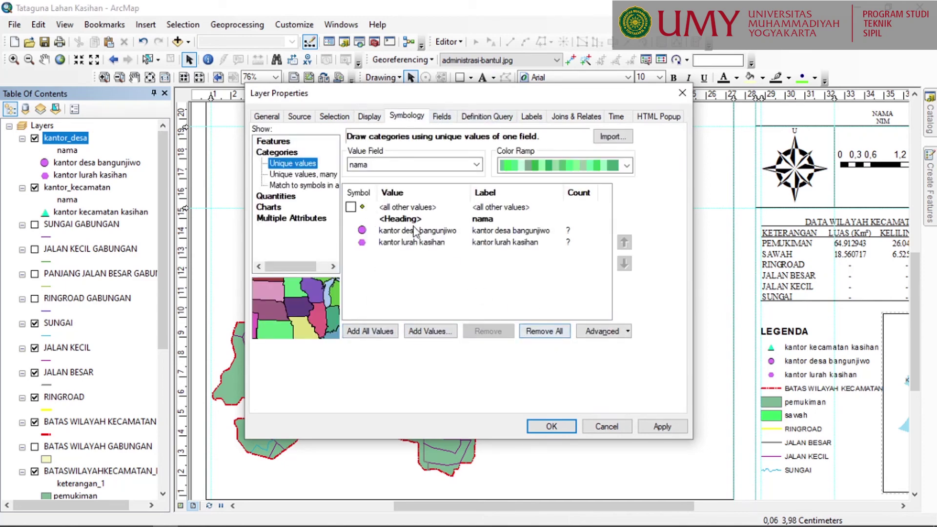
pyautogui.click(543, 331)
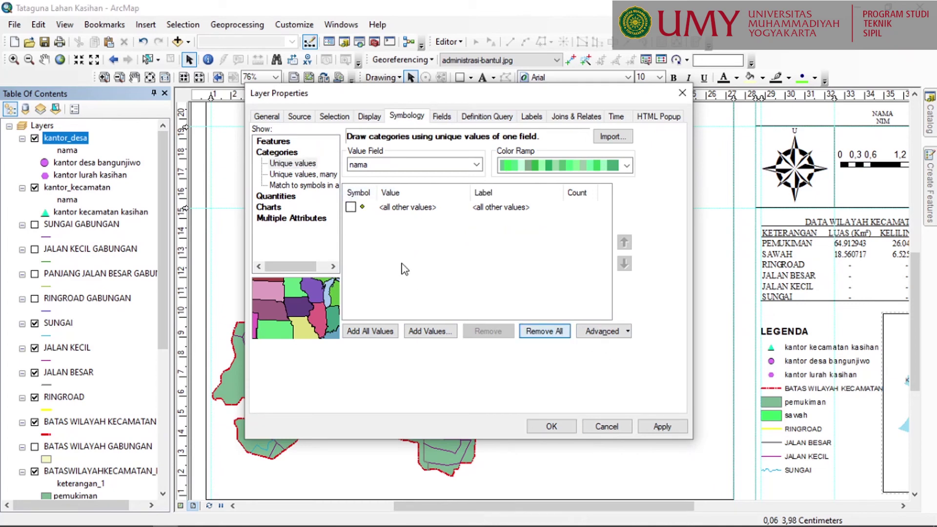
pyautogui.click(351, 207)
pyautogui.click(505, 214)
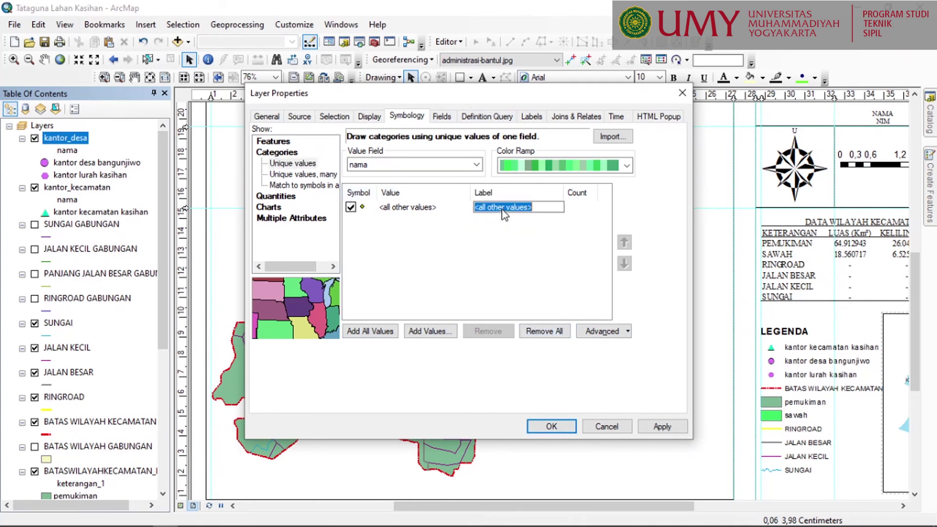
pyautogui.press('BackSpace')
pyautogui.write('Kantor Desa')
pyautogui.click(676, 429)
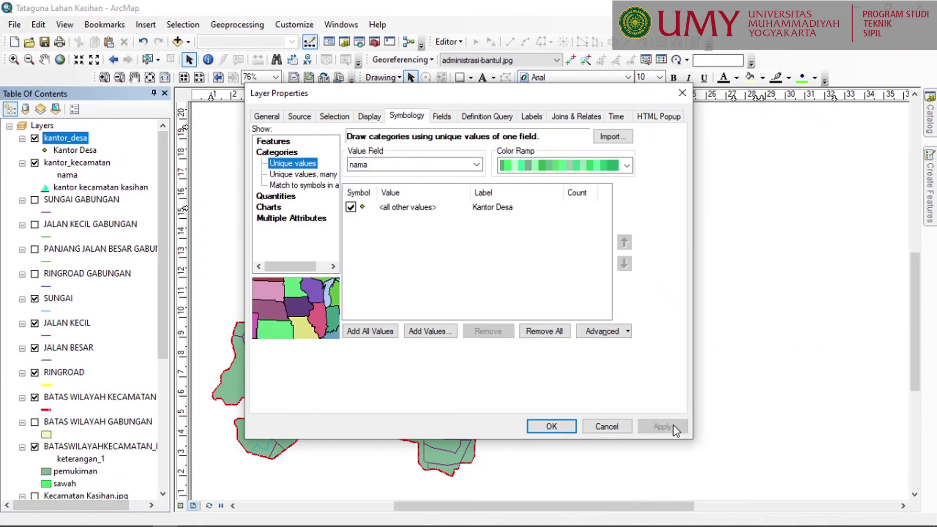
pyautogui.click(537, 427)
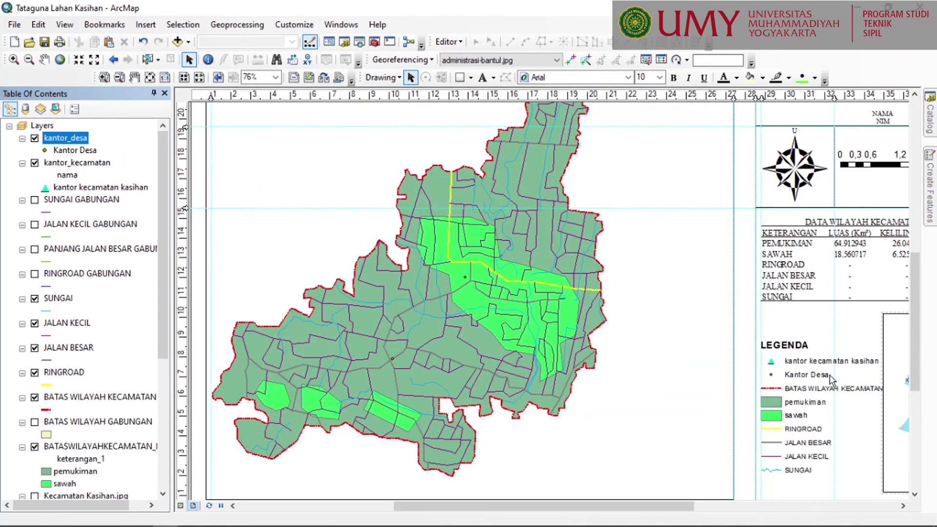
# - Nudge the top of the legend slightly upward in the layout's side panel
pyautogui.scroll(-3, 830, 374)
pyautogui.scroll(3, 729, 384)
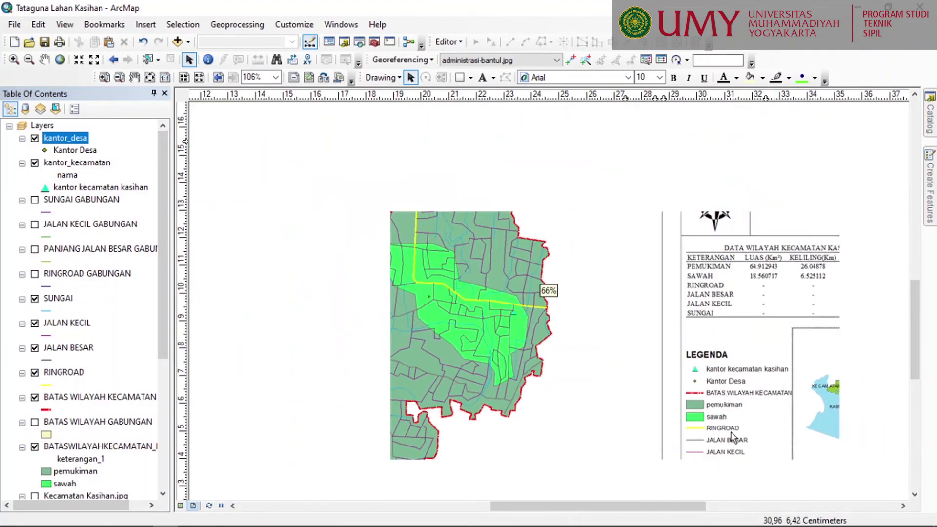
pyautogui.click(737, 303)
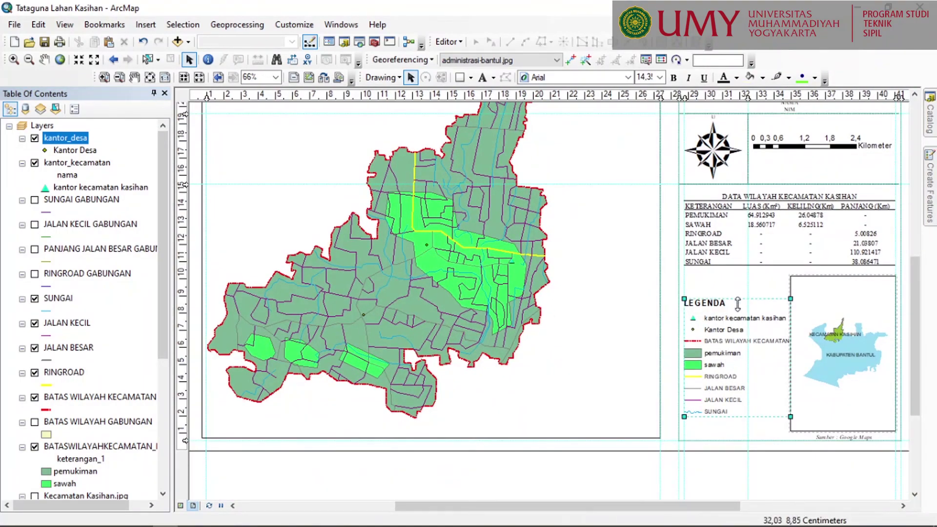
pyautogui.moveTo(738, 303); pyautogui.dragTo(737, 292)
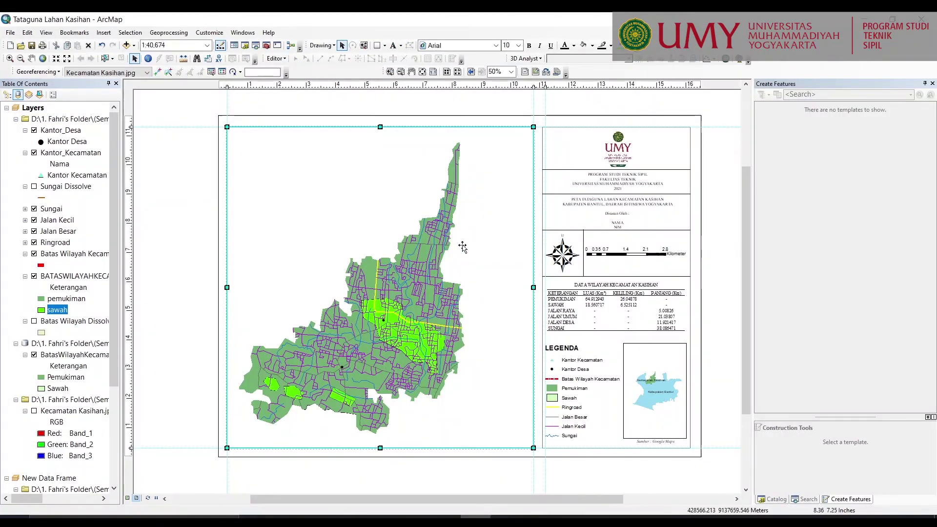
# - Start a new reference grid for the main map's data frame as a measured grid of map units
pyautogui.moveTo(471, 252)
pyautogui.mouseDown()
pyautogui.moveTo(449, 247)
pyautogui.moveTo(463, 258)
pyautogui.mouseUp()
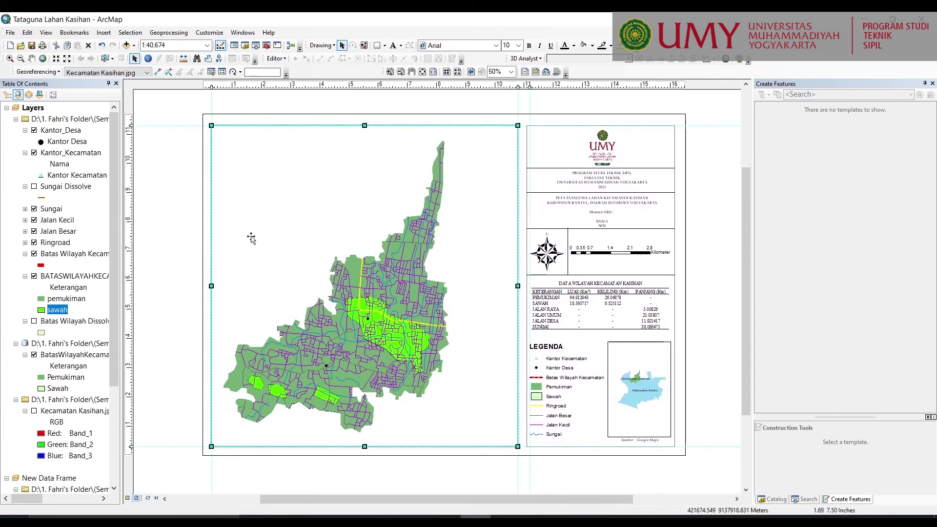
pyautogui.click(54, 35)
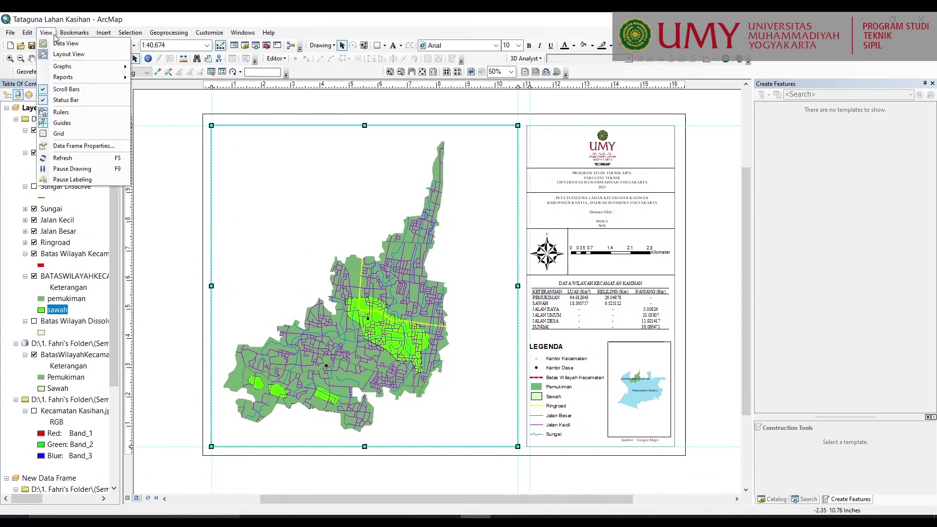
pyautogui.click(53, 35)
pyautogui.click(49, 34)
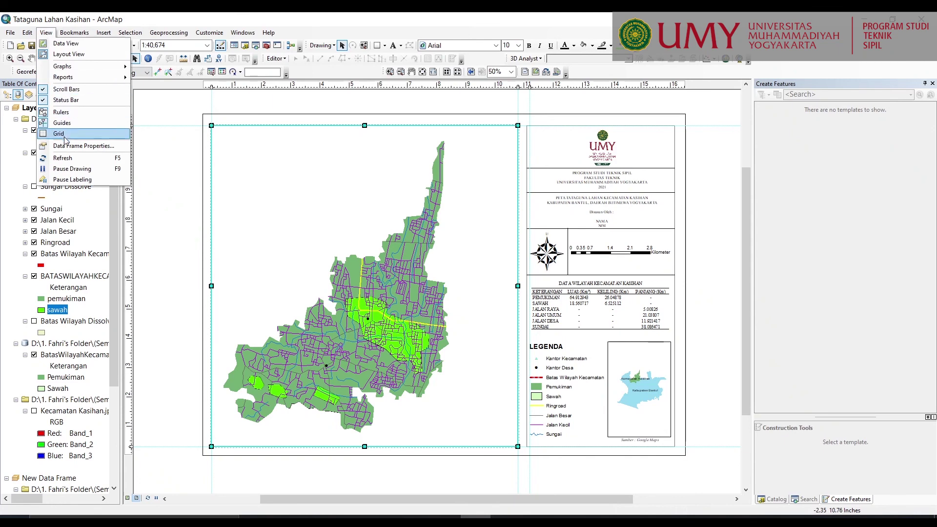
pyautogui.click(68, 148)
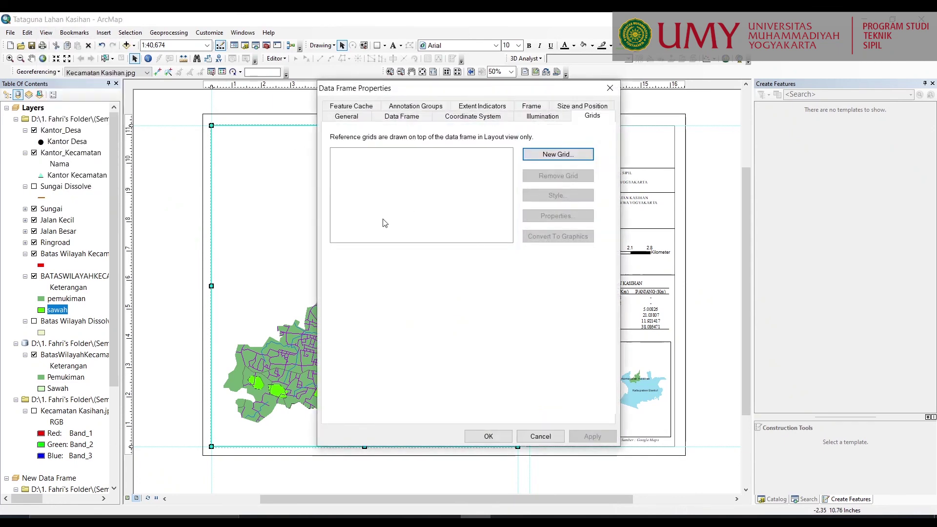
pyautogui.click(559, 155)
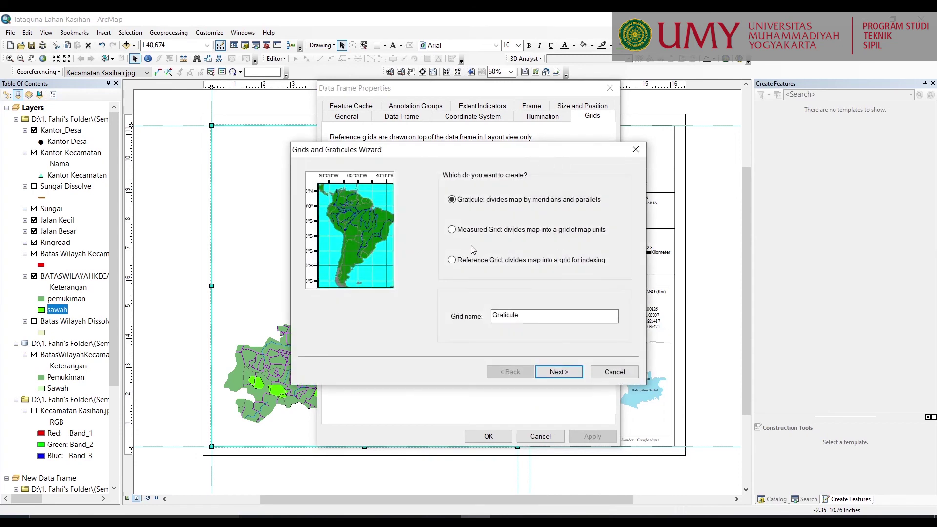
pyautogui.click(452, 229)
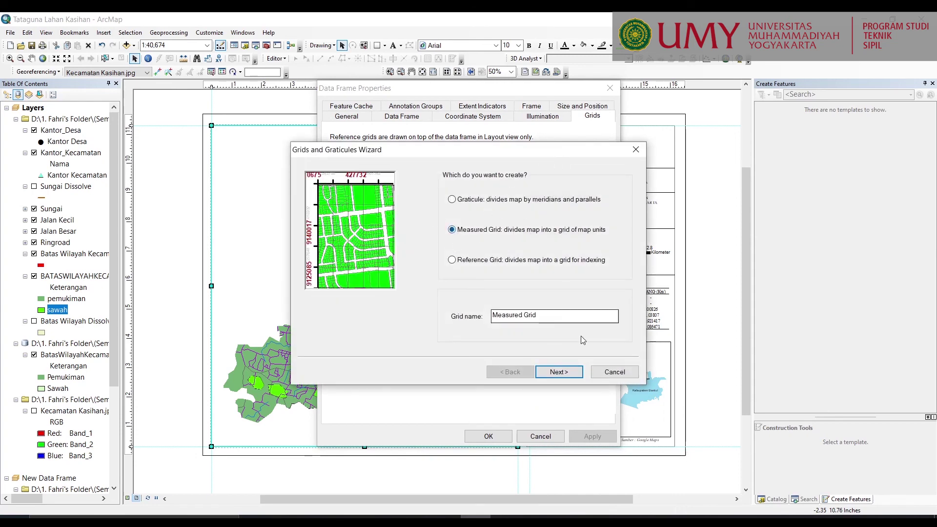
pyautogui.click(562, 372)
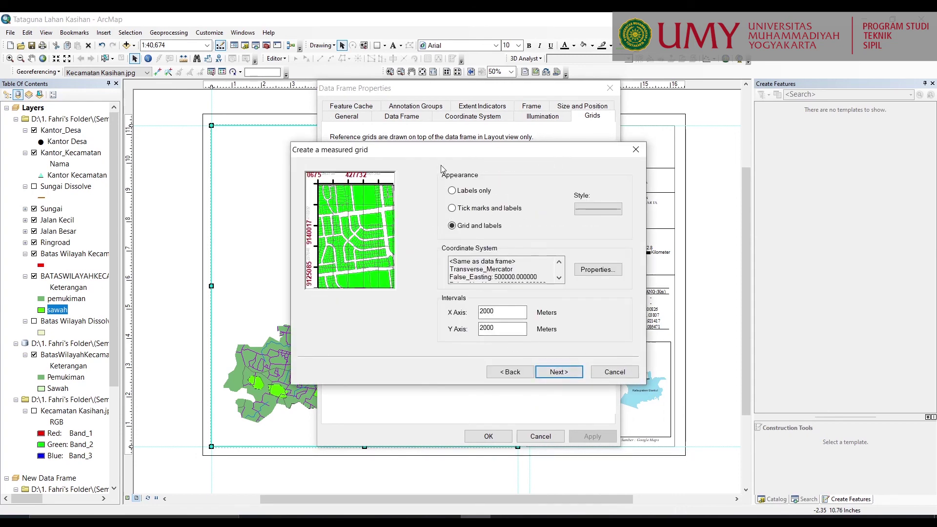
# - Give the measured grid tick marks and labels at 2000 m intervals on both axes and finish creating it
pyautogui.click(454, 209)
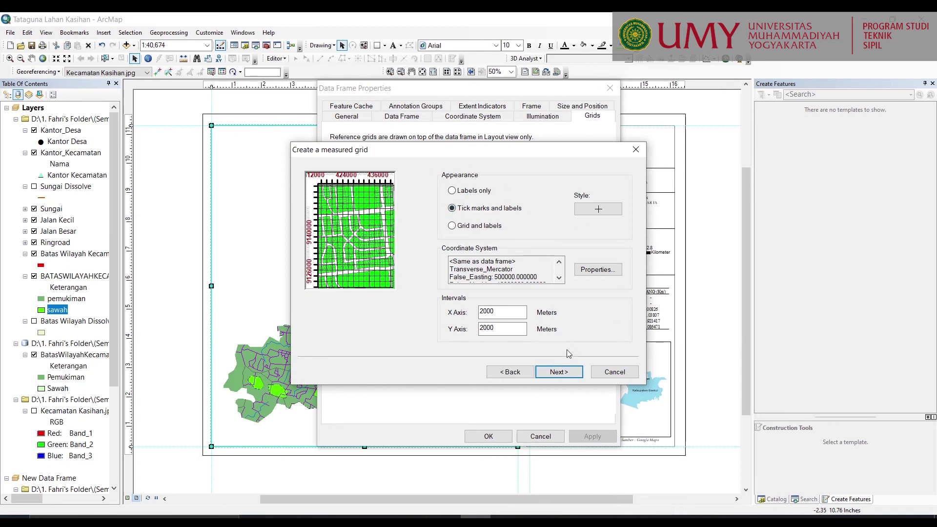
pyautogui.click(559, 373)
pyautogui.click(559, 374)
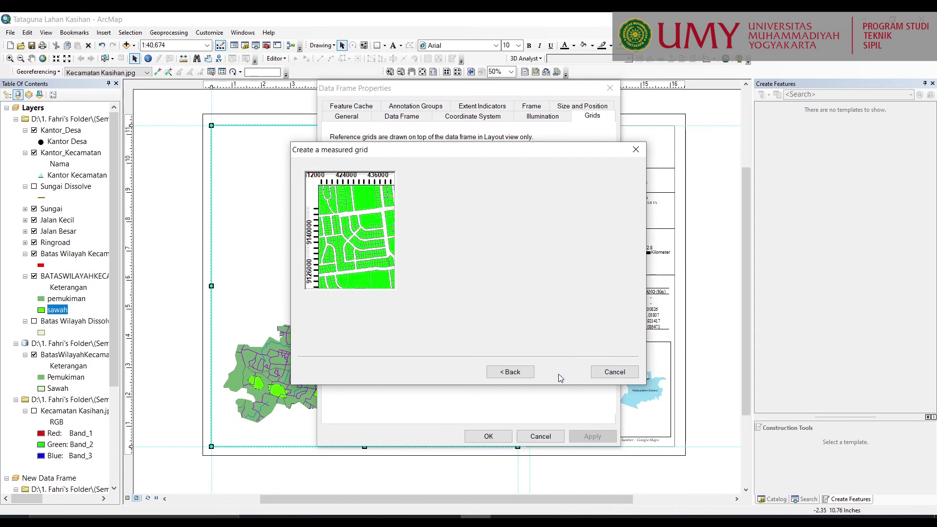
pyautogui.click(559, 373)
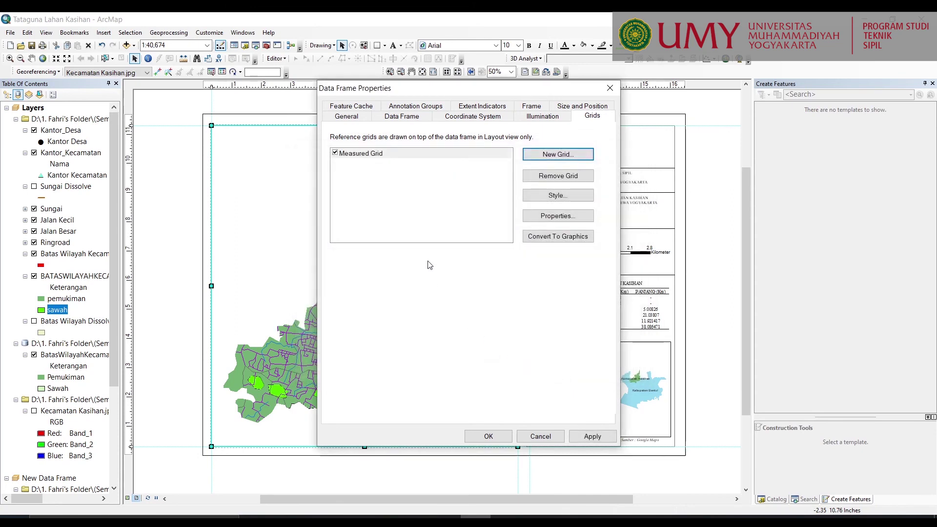
# - Set the measured grid's mixed-font labels to 6 digits per group and apply the grid to the map frame
pyautogui.moveTo(445, 91); pyautogui.dragTo(420, 94)
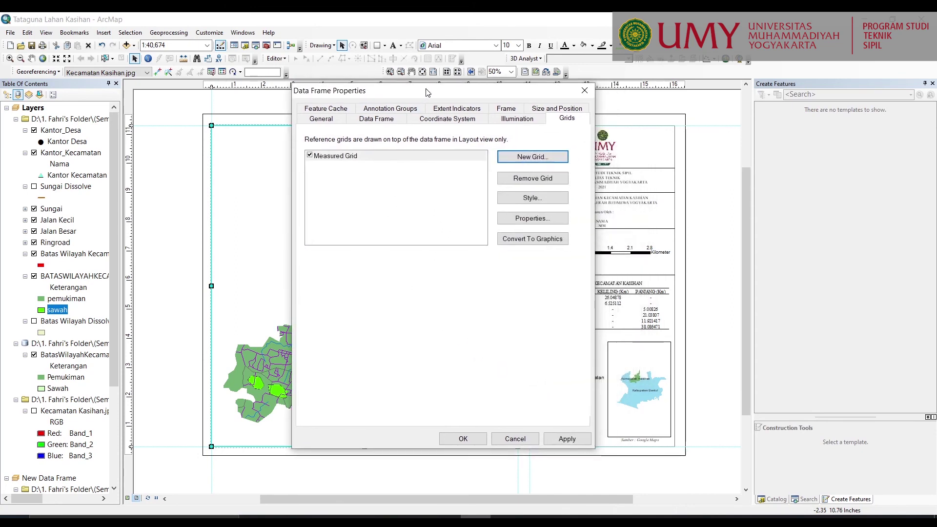
pyautogui.click(523, 221)
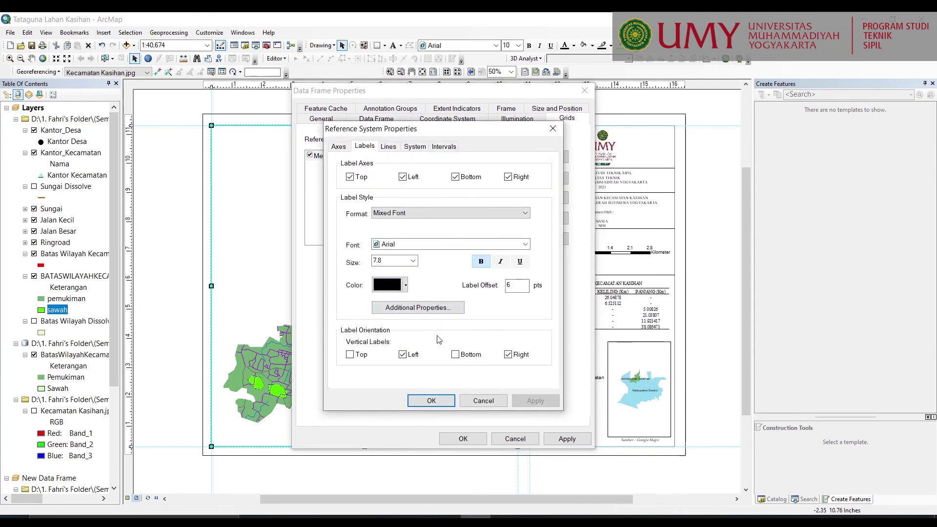
pyautogui.click(418, 307)
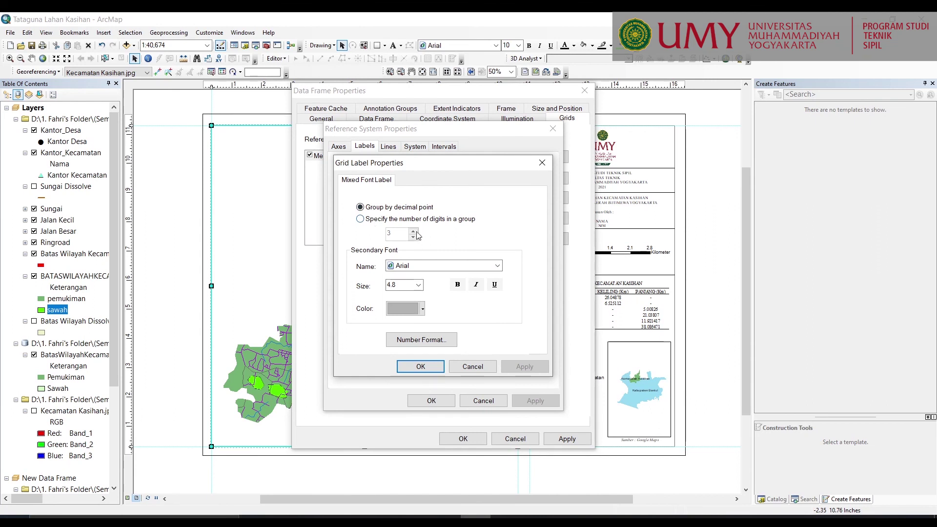
pyautogui.click(361, 221)
pyautogui.click(452, 340)
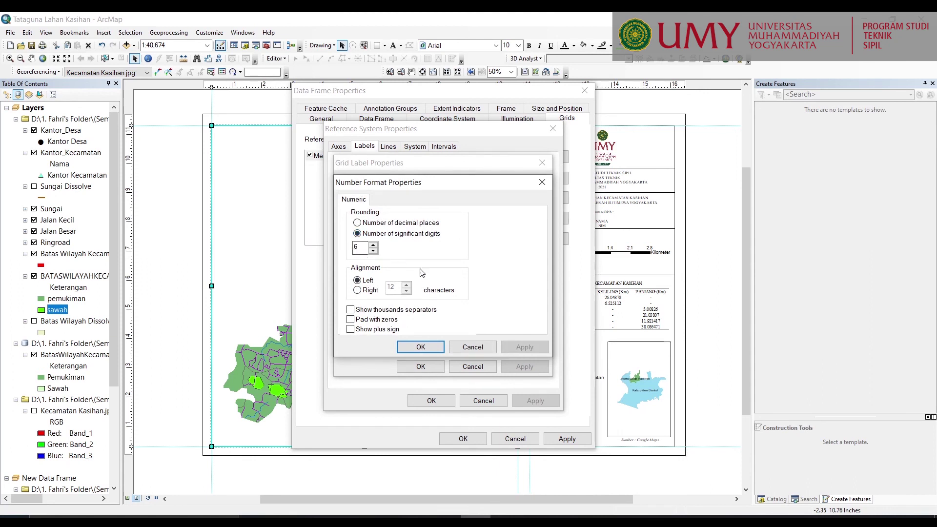
pyautogui.click(421, 347)
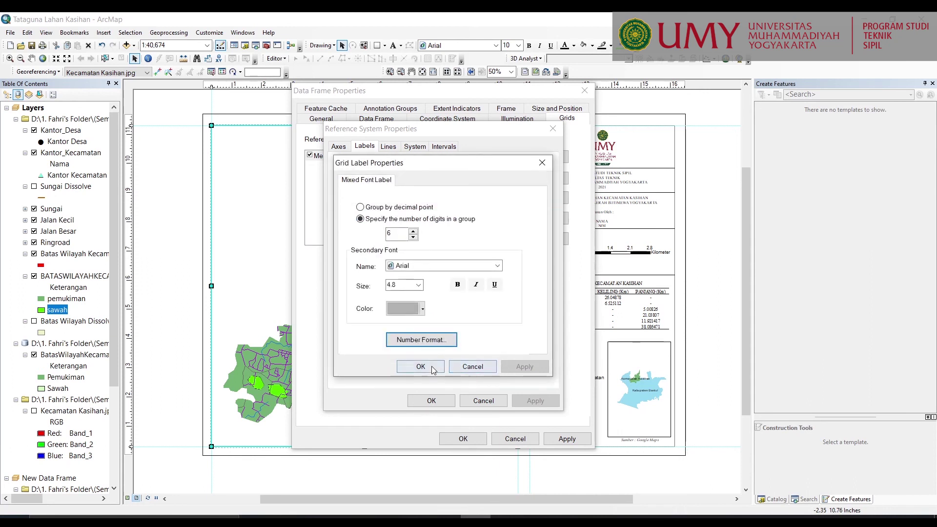
pyautogui.click(429, 368)
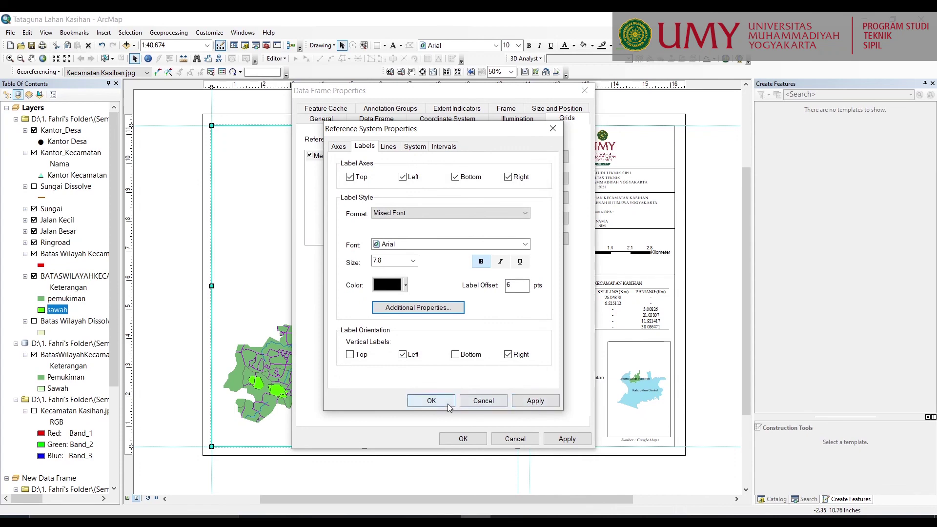
pyautogui.click(432, 401)
pyautogui.click(579, 439)
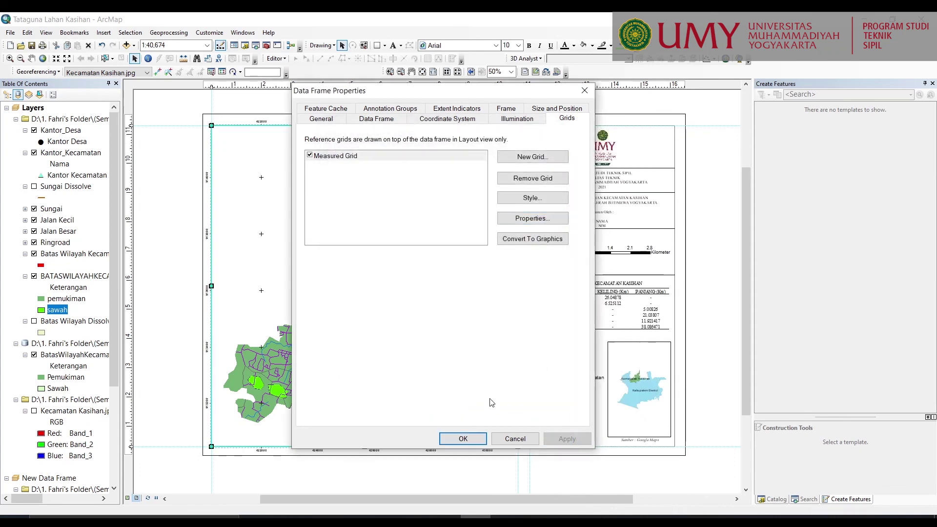
pyautogui.click(464, 439)
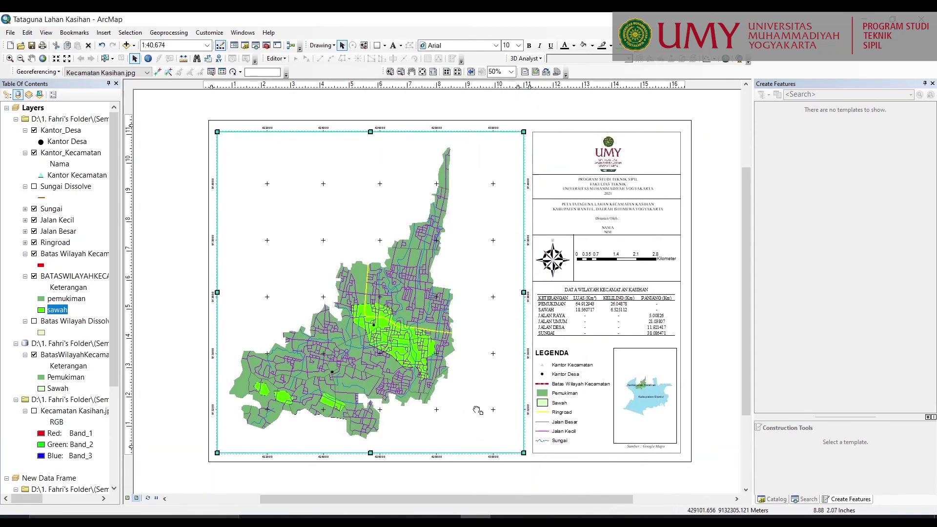
# - Export the layout as a 300 dpi PDF named Tataguna Lahan Kasihan in the Kecamatan Kasihan folder, replacing the existing file
pyautogui.scroll(2, 490, 251)
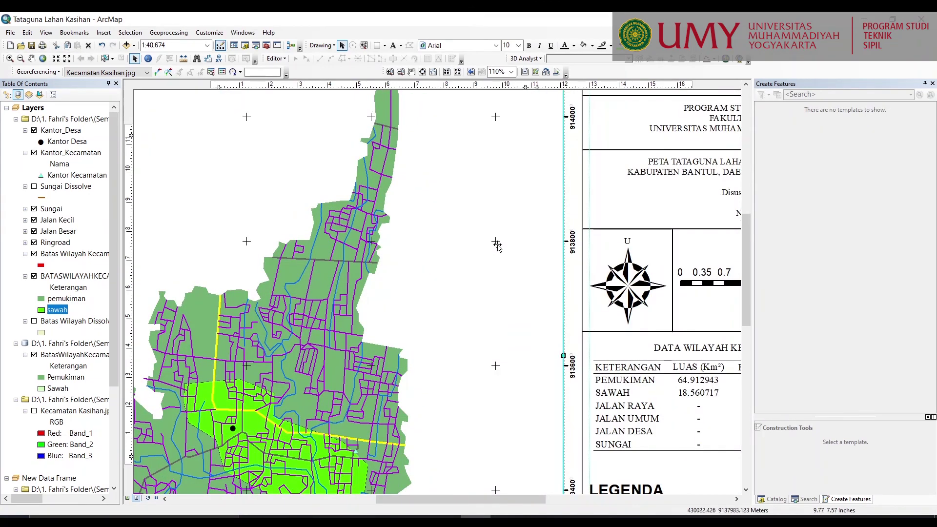
pyautogui.scroll(-2, 496, 247)
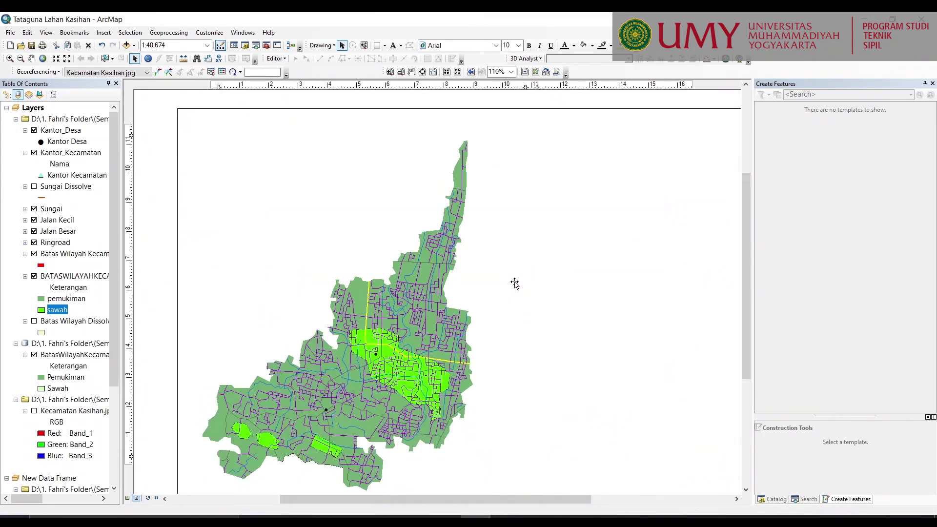
pyautogui.moveTo(515, 284); pyautogui.dragTo(483, 280)
pyautogui.scroll(-1, 483, 281)
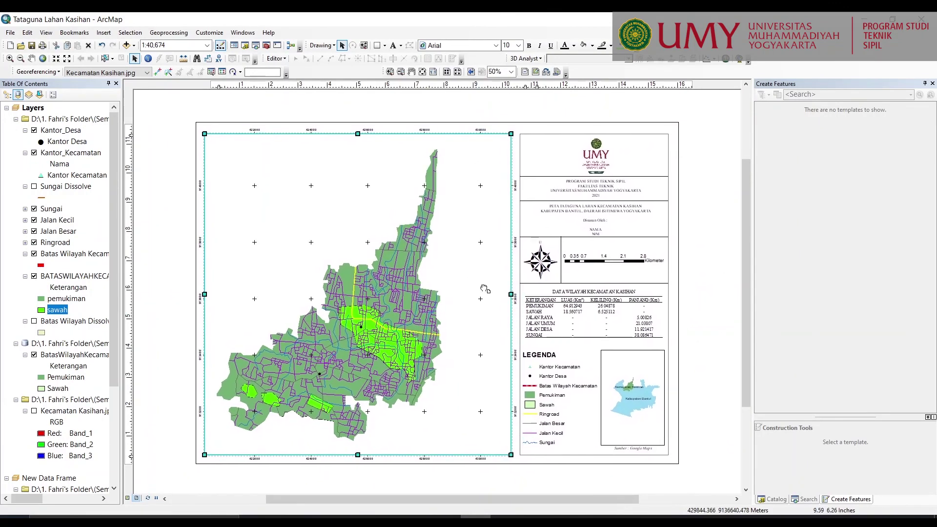
pyautogui.click(10, 33)
pyautogui.moveTo(27, 32)
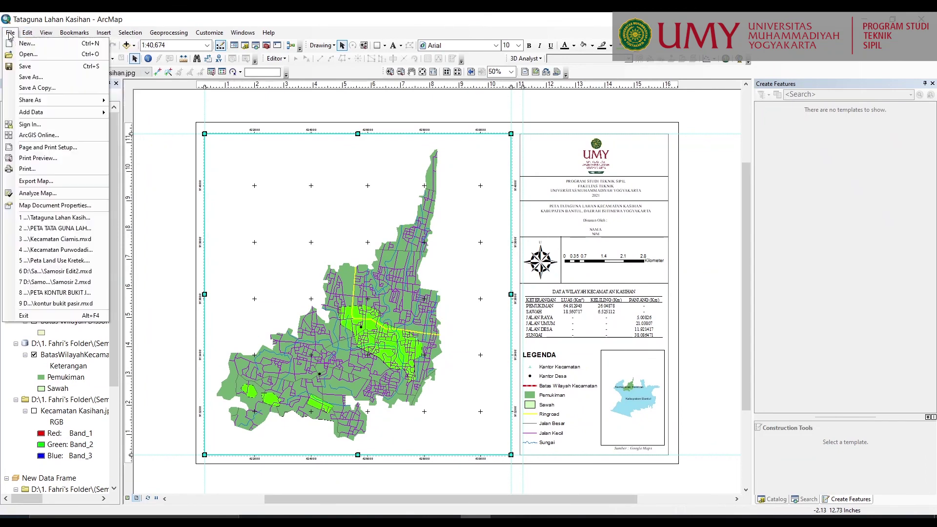
pyautogui.click(44, 182)
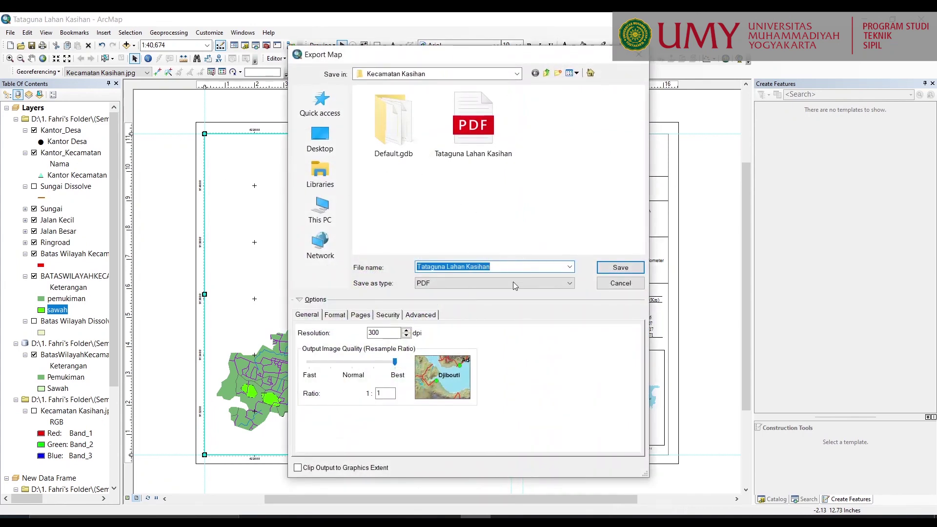
pyautogui.click(462, 285)
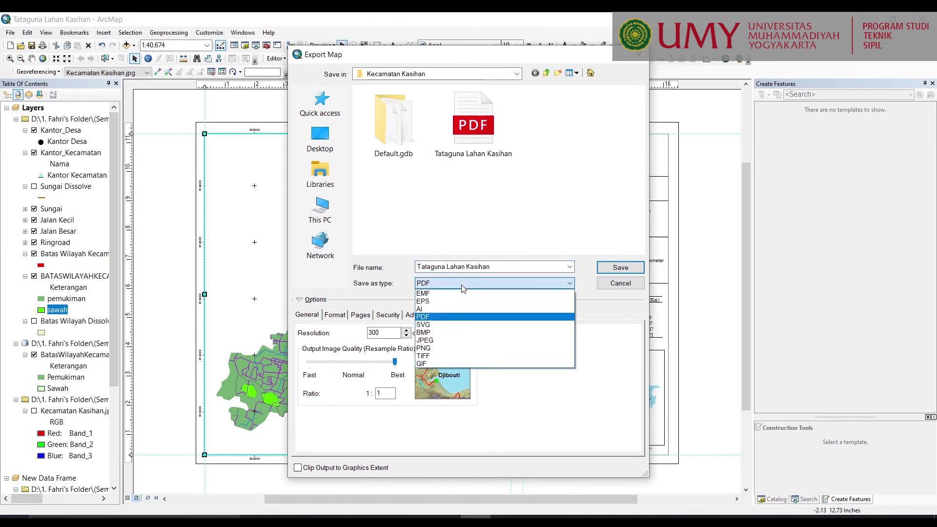
pyautogui.click(463, 287)
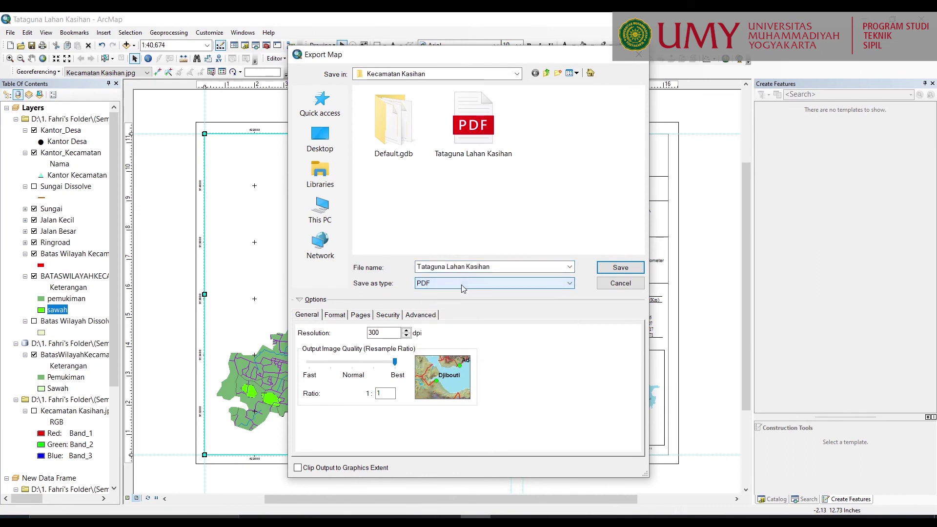
pyautogui.click(614, 272)
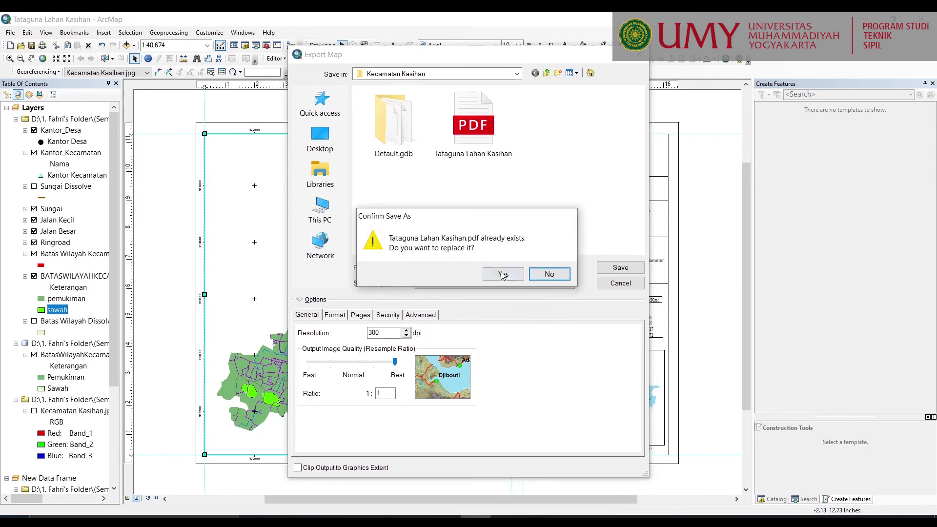
pyautogui.click(494, 274)
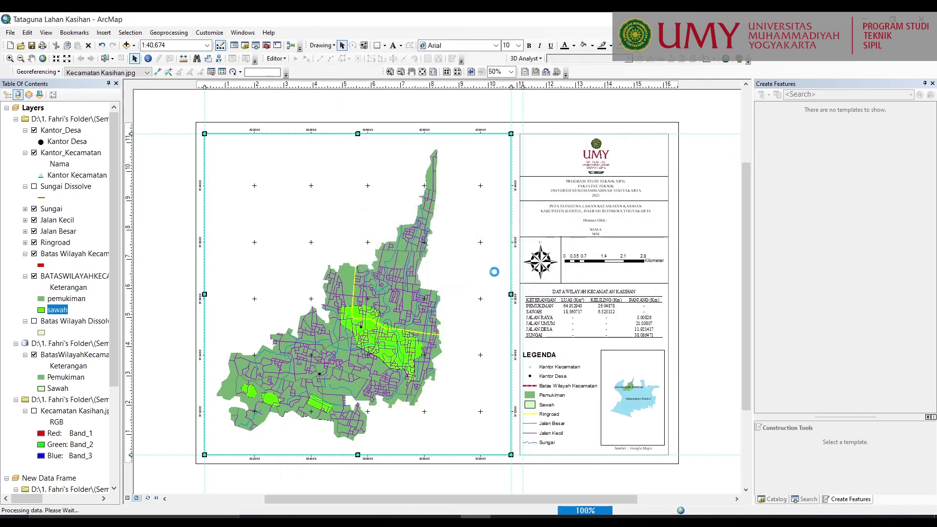
# - Open the exported Tataguna Lahan Kasihan PDF from the Kecamatan Kasihan folder in File Explorer and review the map layout
pyautogui.scroll(-1, 439, 361)
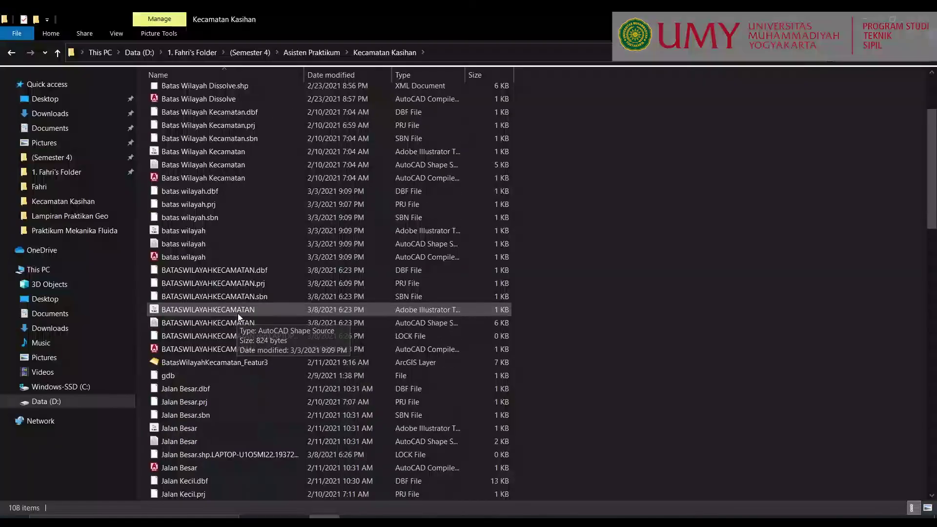
pyautogui.scroll(-10, 244, 379)
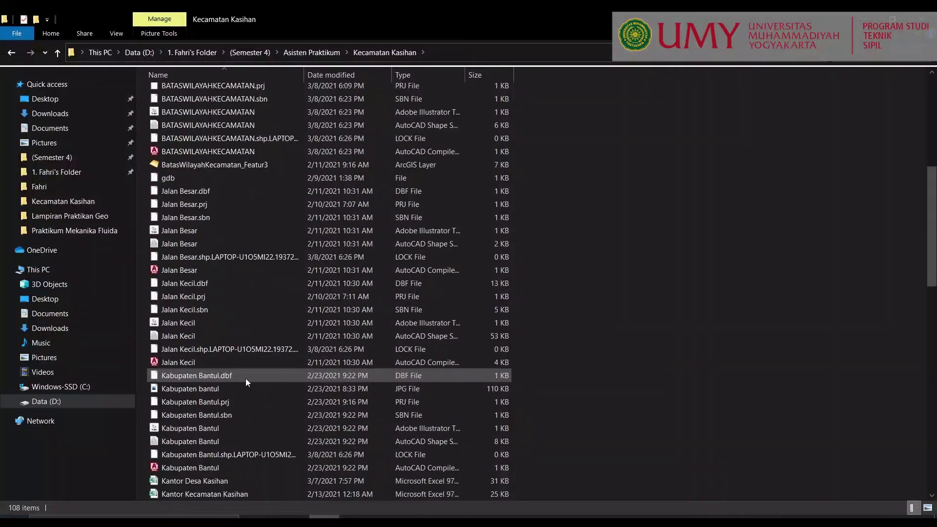
pyautogui.scroll(-5, 244, 389)
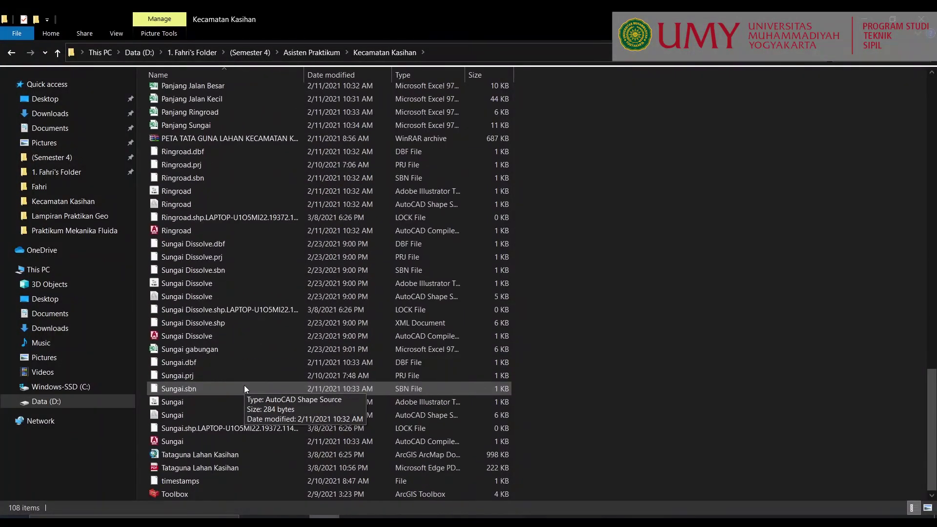
pyautogui.doubleClick(241, 469)
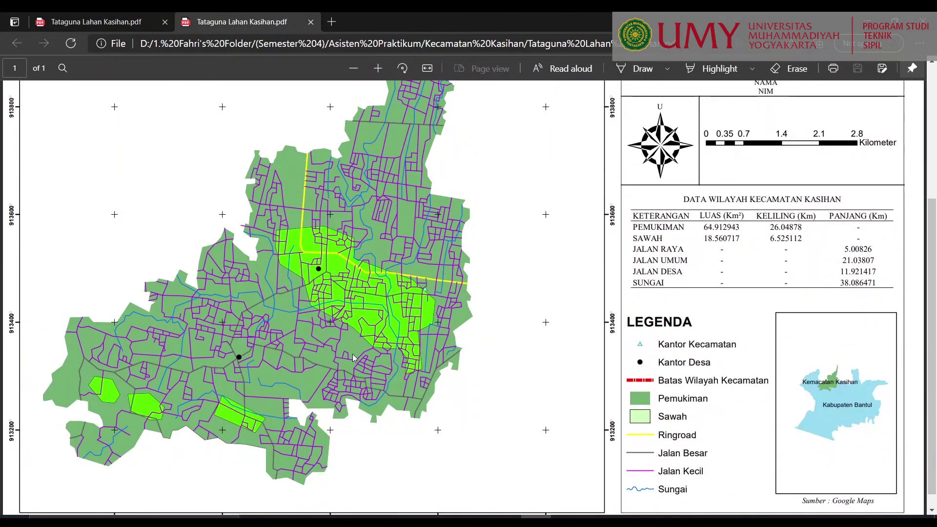
pyautogui.scroll(4, 354, 358)
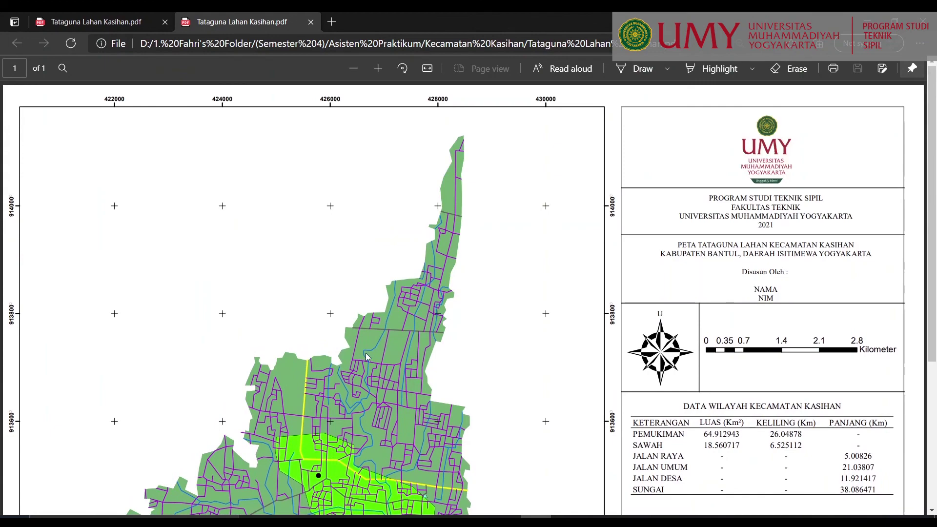
pyautogui.scroll(-5, 368, 357)
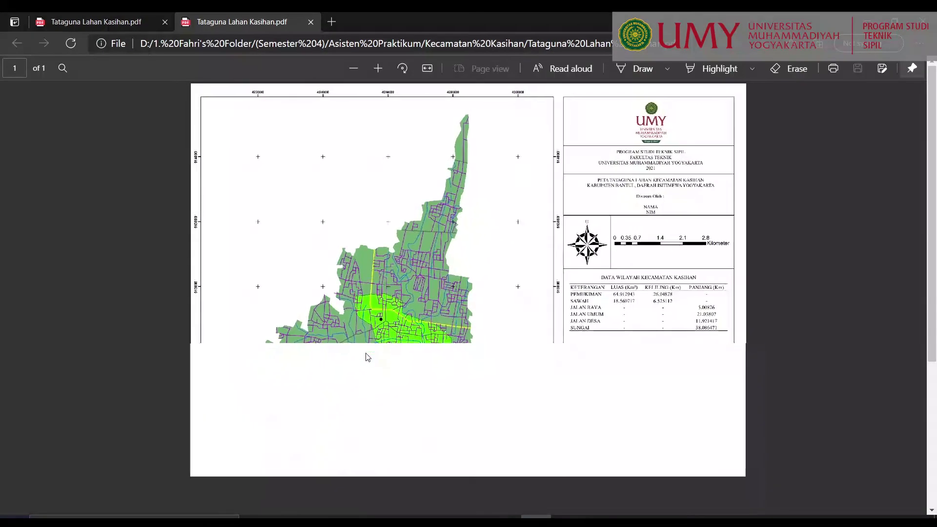